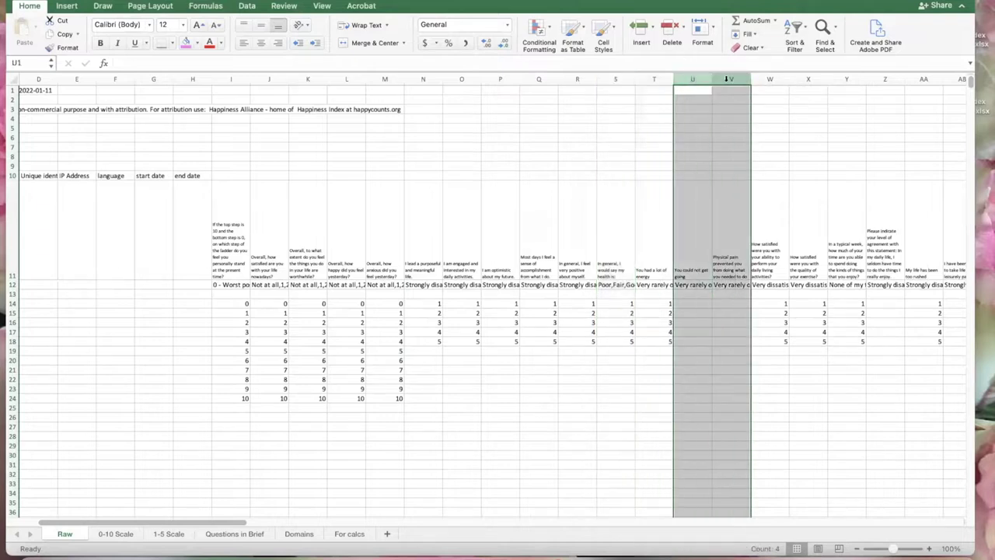
Delete the "You could not get going" and physical pain columns (U:V), plus the column about seldom having time for enjoyable things (X)
right_click(729, 81)
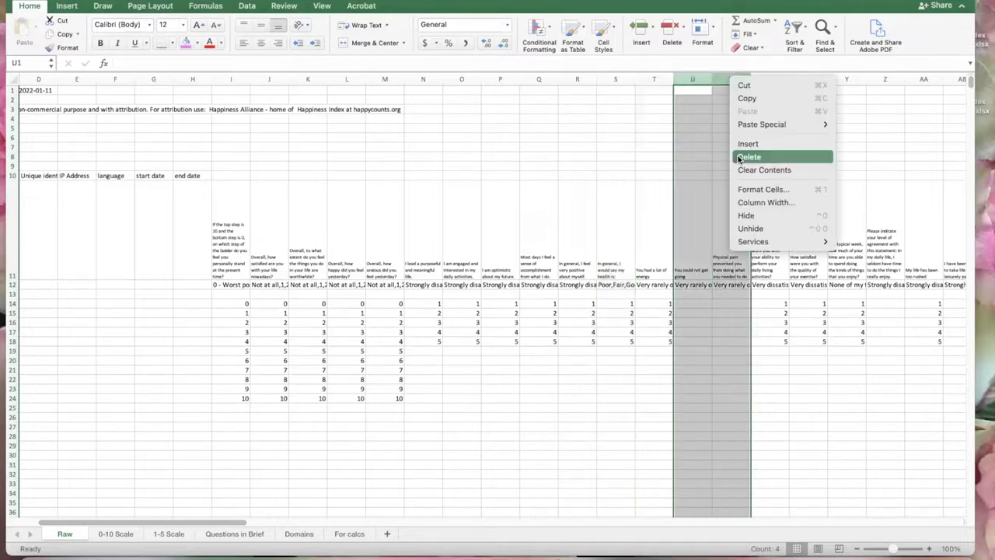
click(748, 157)
drag(232, 525, 287, 512)
click(580, 82)
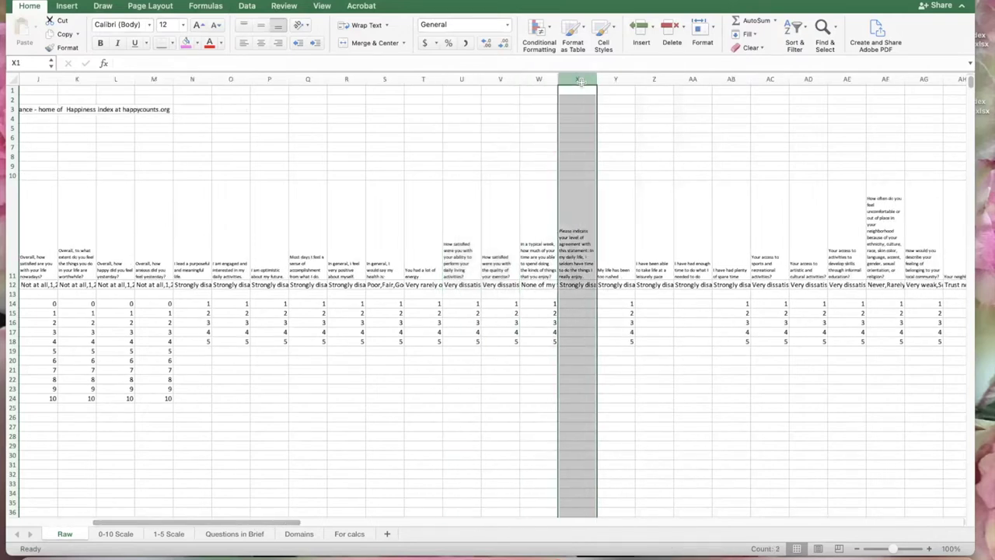
right_click(580, 81)
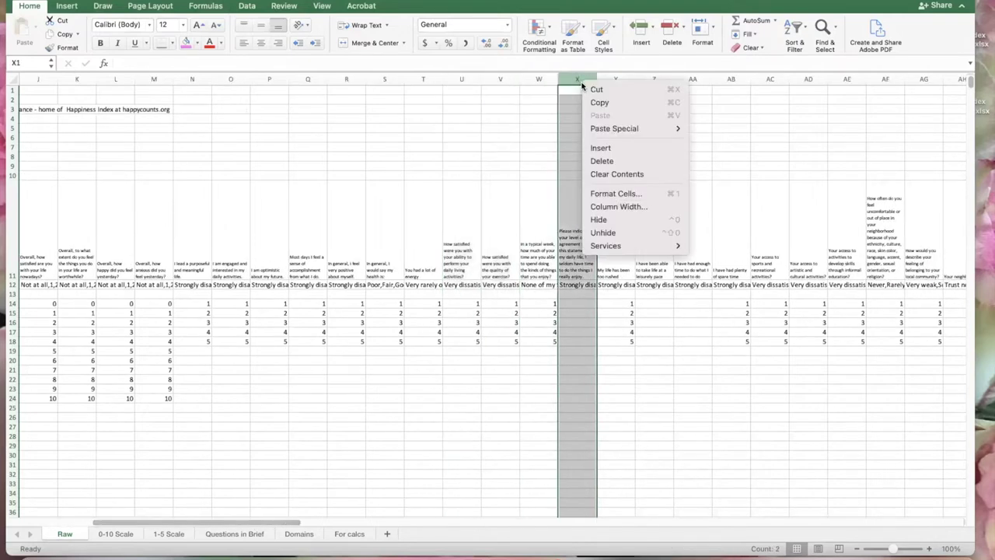
click(610, 161)
Delete the leisurely pace and enough-time question columns (Y:Z), plus the "Strangers that you encounter" column (AF)
drag(622, 79, 649, 79)
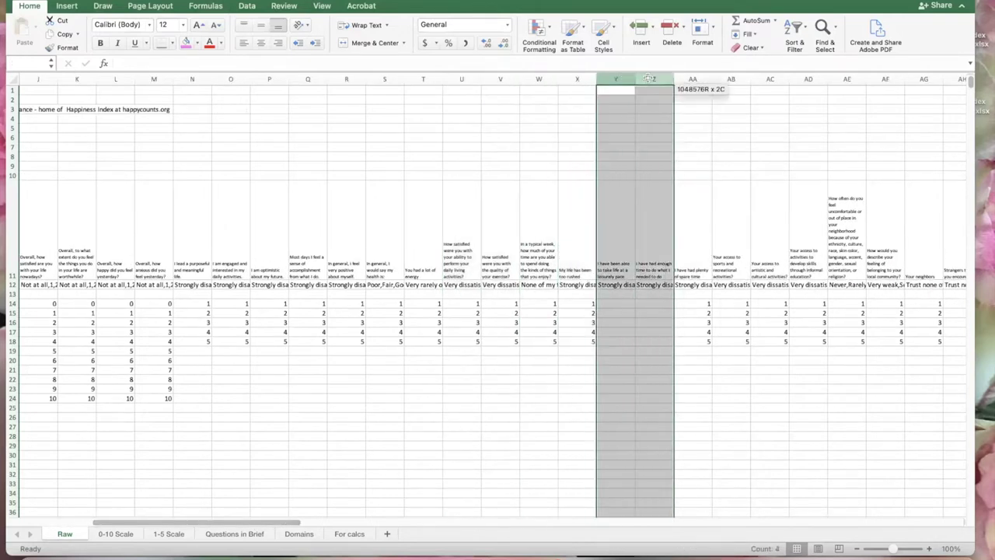
right_click(648, 77)
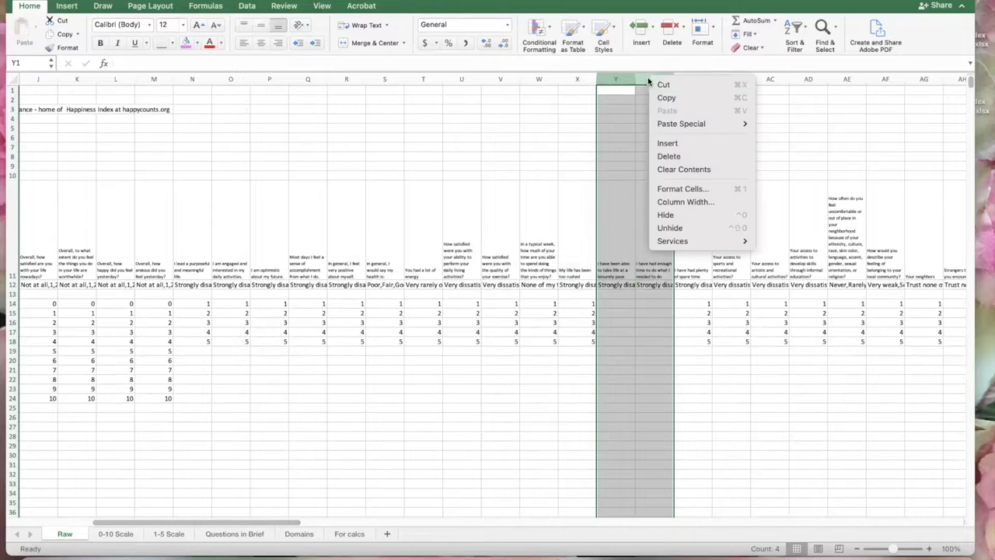
click(662, 157)
drag(259, 523, 335, 522)
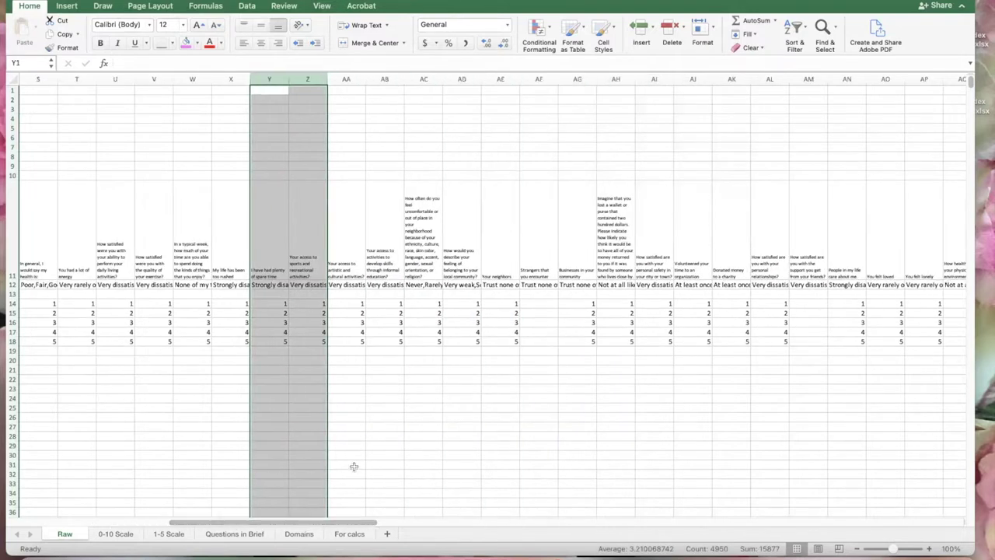
click(539, 79)
right_click(541, 80)
click(553, 156)
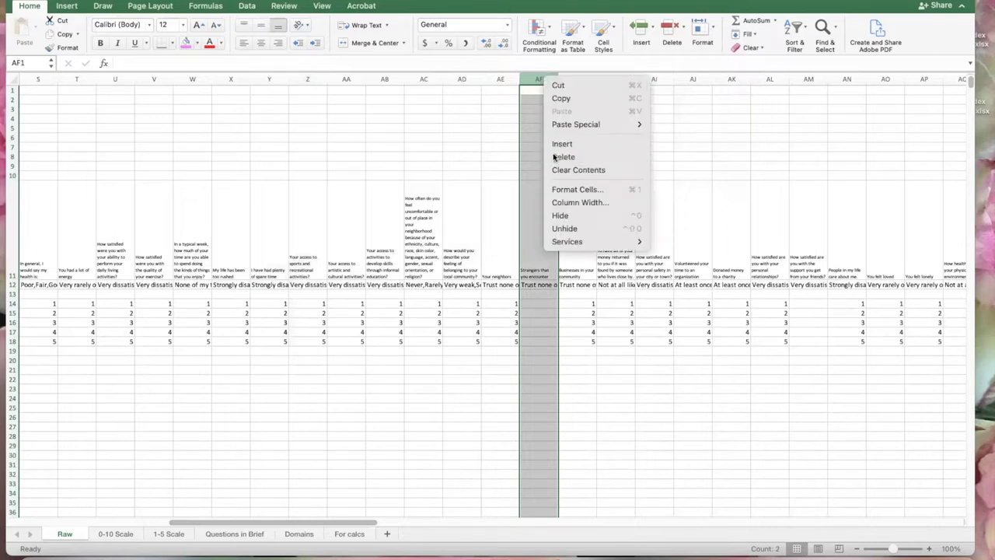
Delete the support-from-friends column (AL), plus the neighborhood natural quality and local government officials' job satisfaction columns (AS:AT)
click(770, 79)
right_click(773, 79)
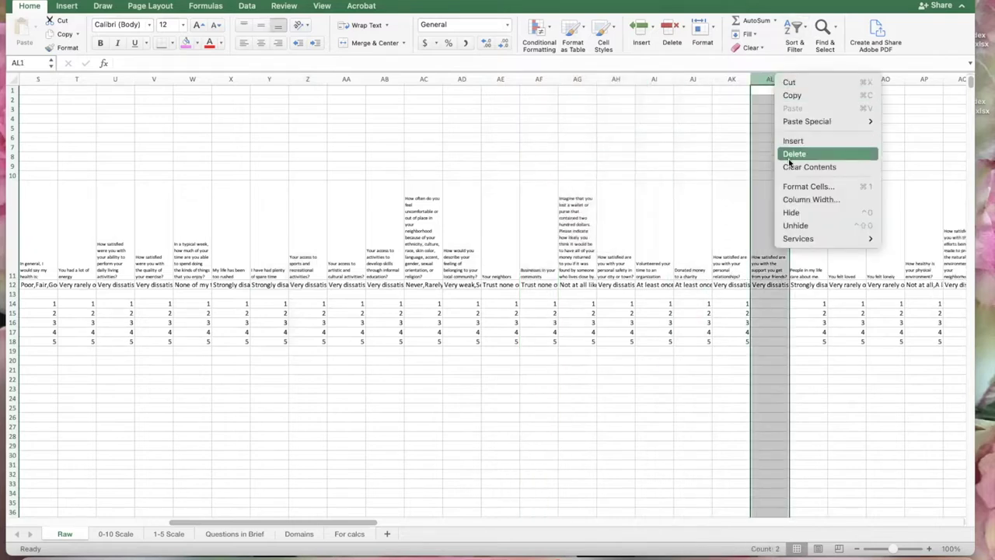
click(791, 157)
drag(355, 526, 459, 492)
drag(654, 79, 708, 78)
right_click(708, 79)
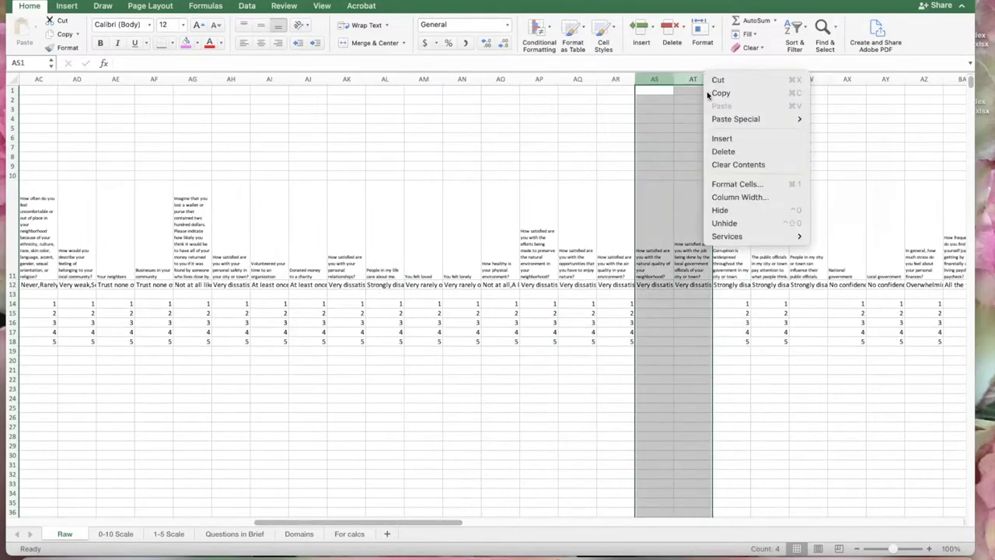
click(719, 155)
Delete the column about people influencing public officials (AU) and the column about not paying bills on time (AY)
drag(394, 523, 428, 524)
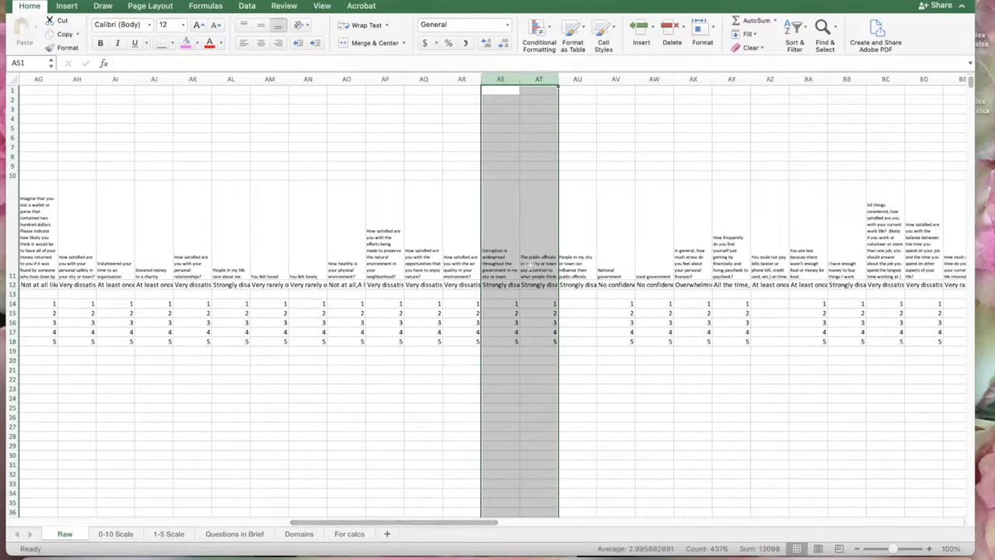
click(577, 78)
right_click(577, 78)
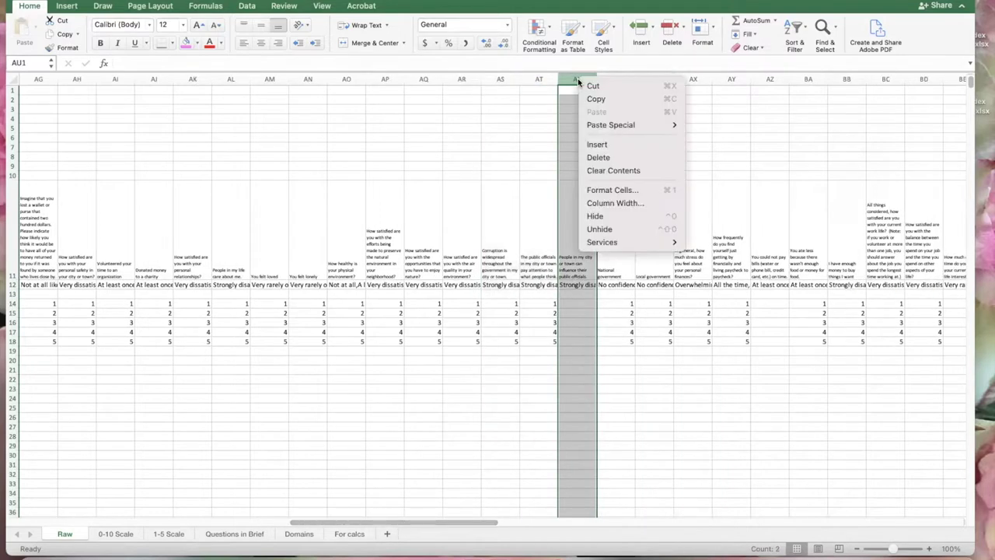
click(600, 157)
click(740, 80)
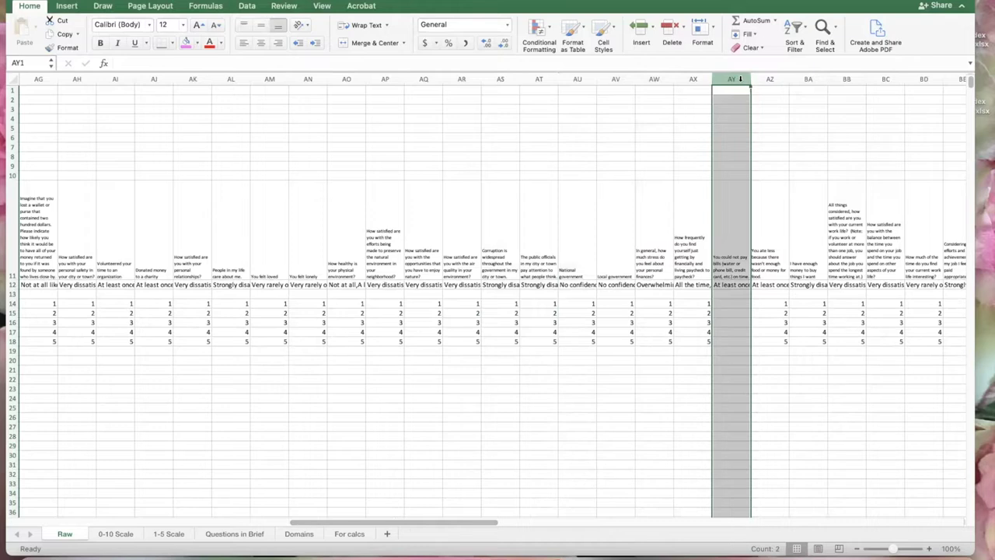
right_click(740, 80)
click(754, 158)
Delete the seven tourism question columns, BG through BM
drag(423, 521, 507, 520)
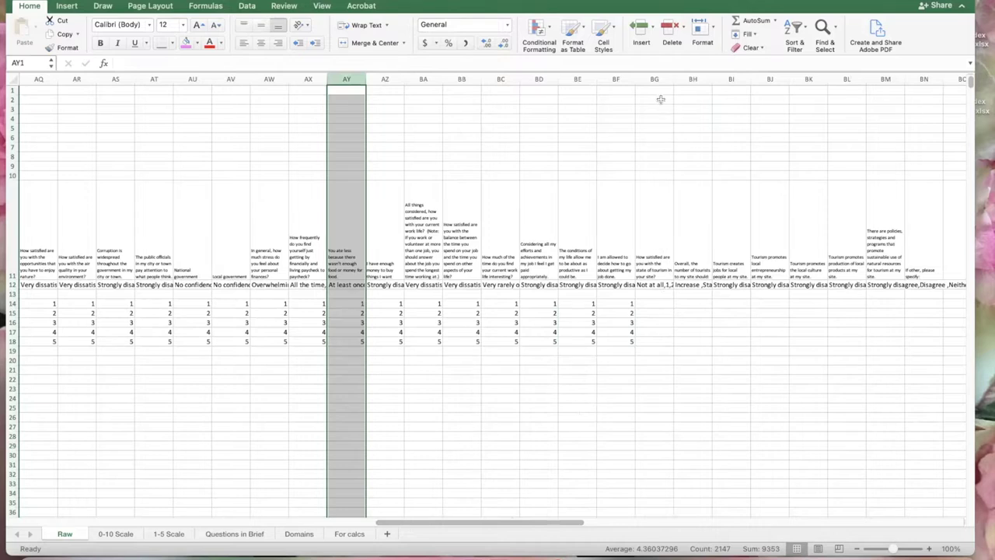
drag(654, 78, 875, 77)
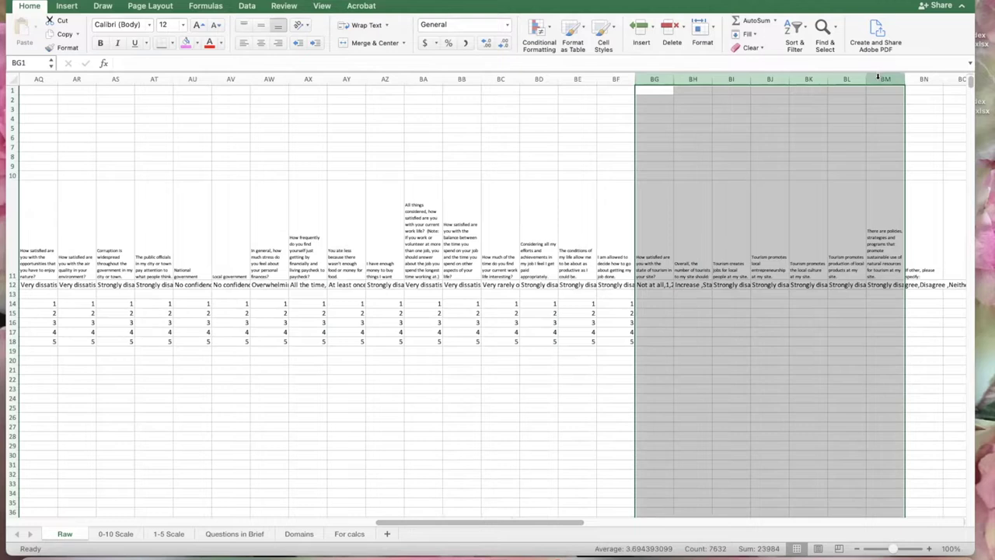
right_click(880, 79)
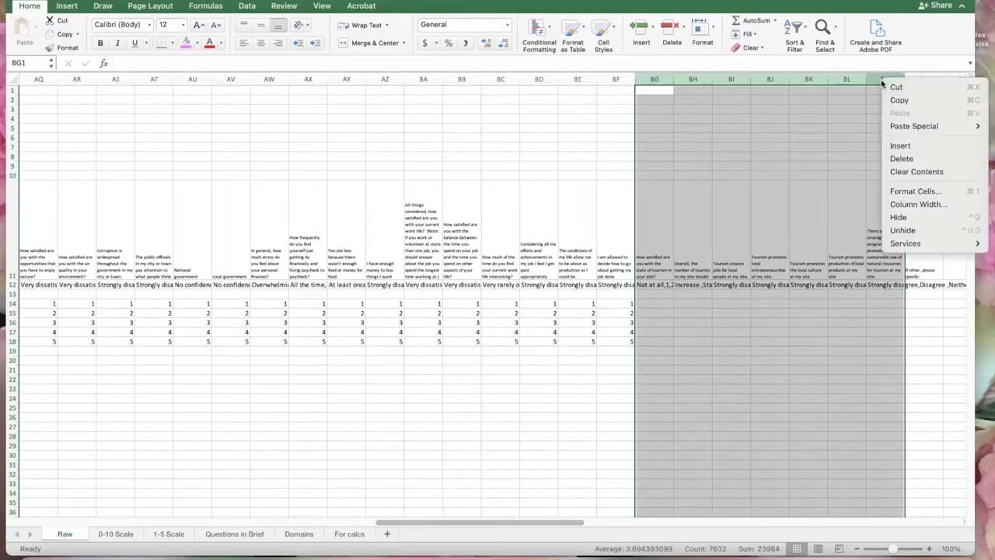
click(896, 159)
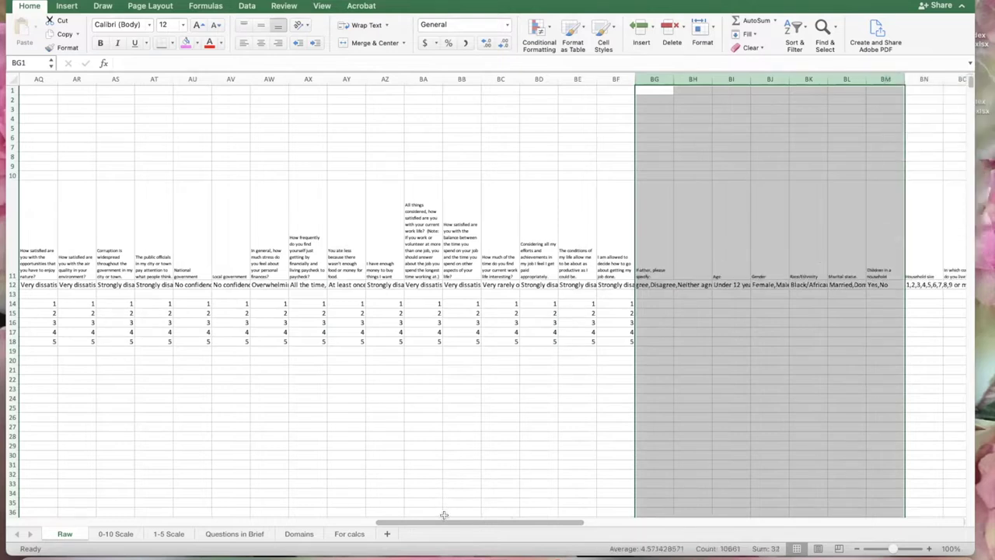
Create a copy of the Raw sheet in the same workbook and place it after the For calcs sheet
drag(445, 528, 79, 446)
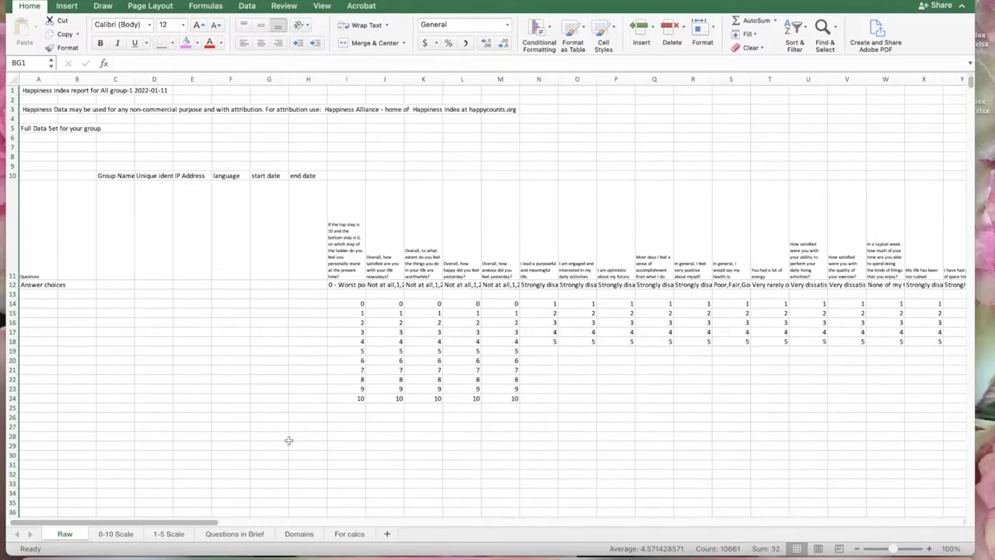
right_click(66, 534)
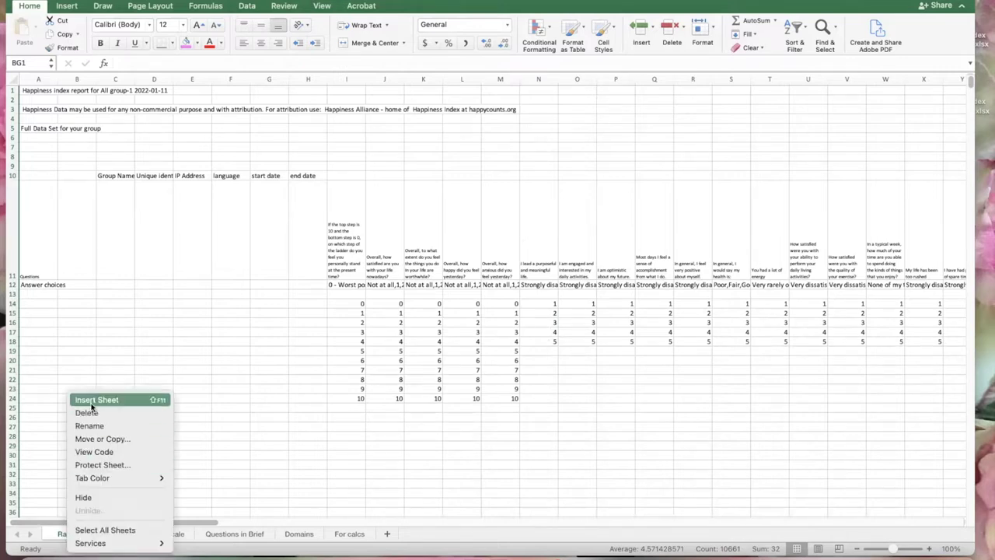
click(101, 439)
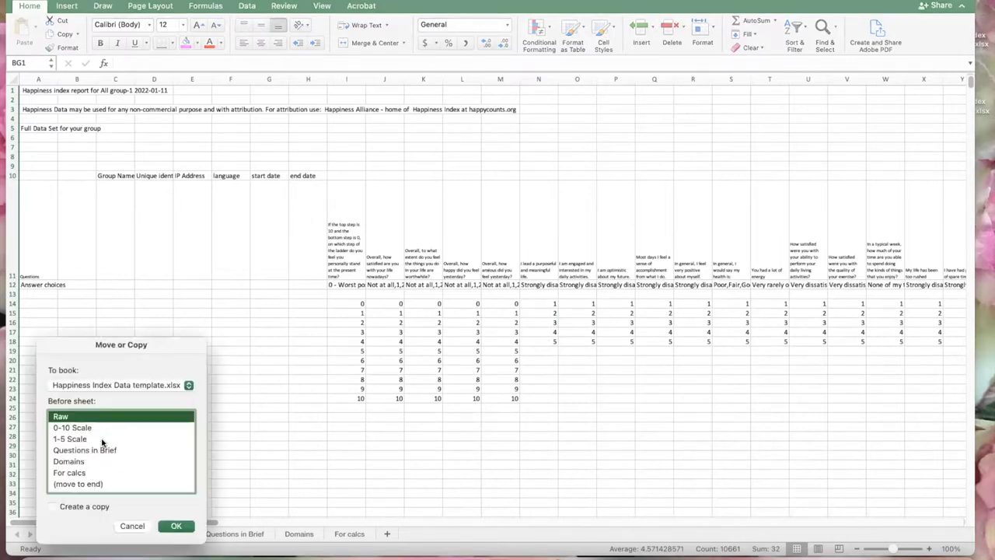
click(52, 507)
click(176, 526)
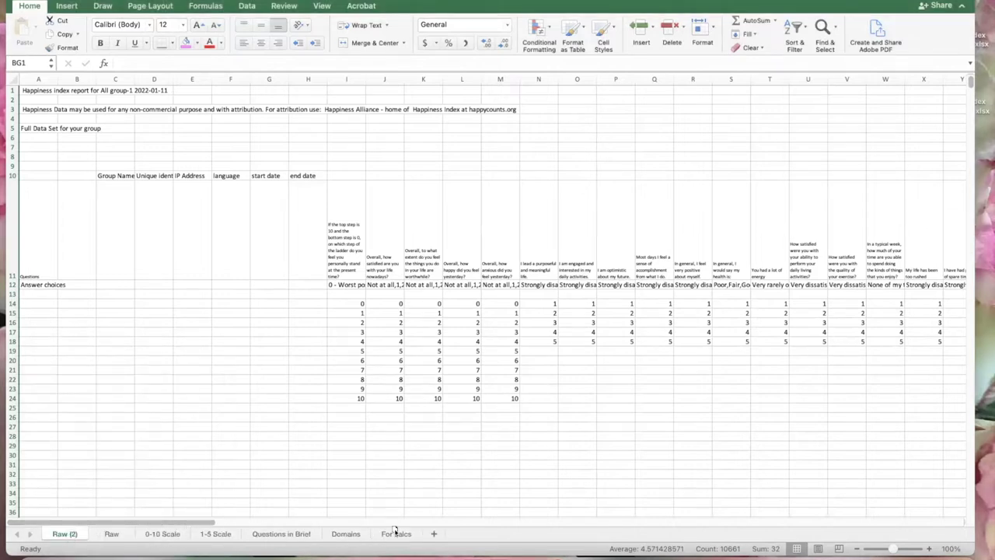
drag(428, 528, 430, 532)
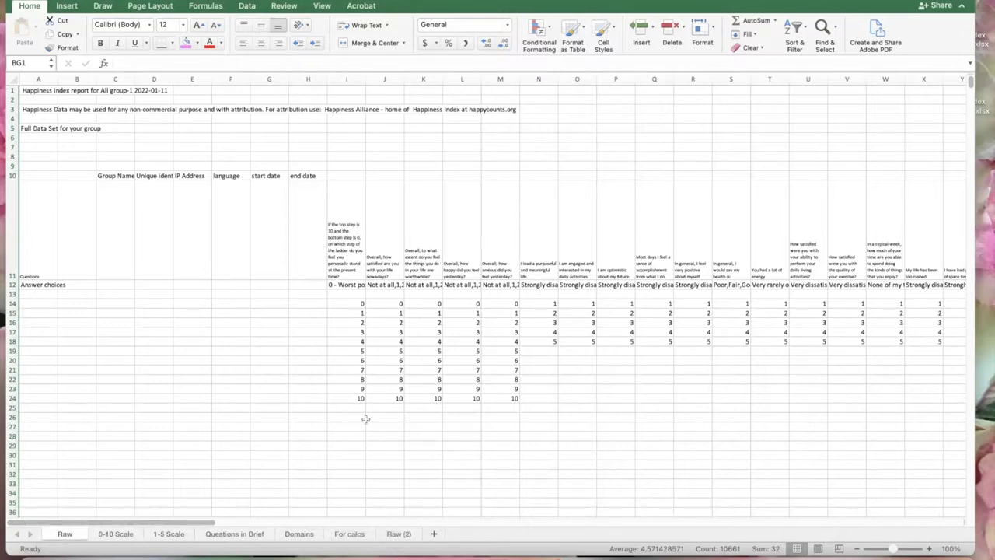
Copy rows 1 to 6 of the For calcs sheet and paste them over rows 1 to 6 of the Raw sheet
click(349, 535)
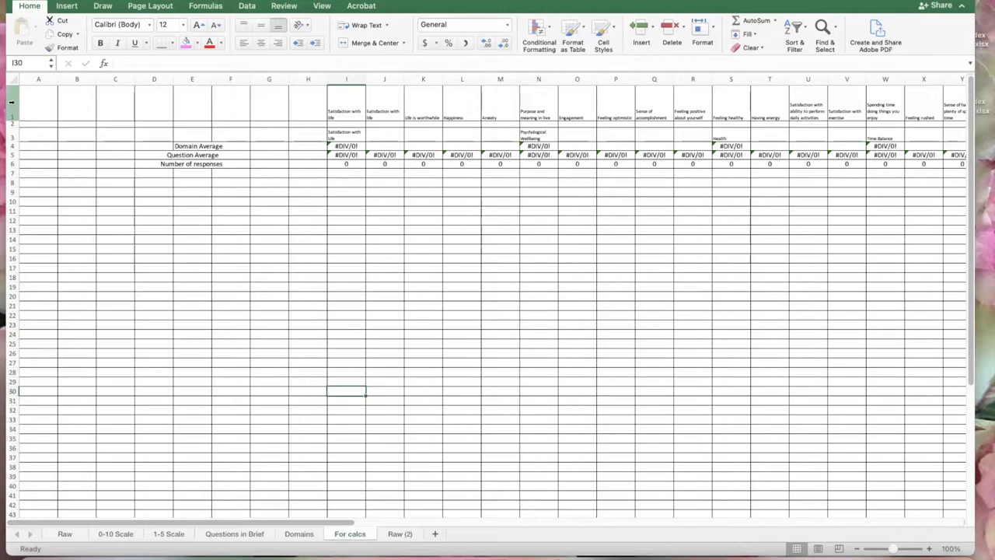
drag(11, 104, 9, 166)
key(super+c)
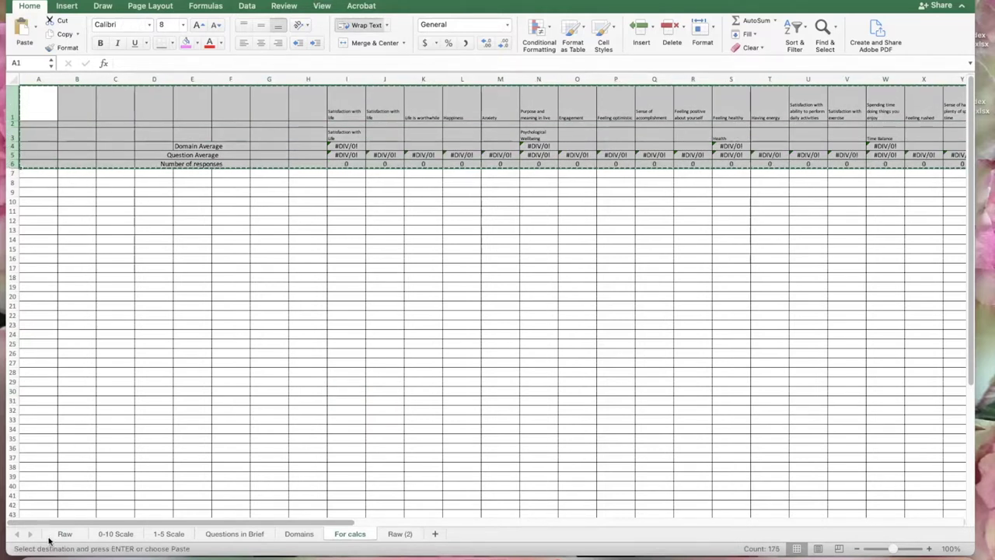
click(64, 534)
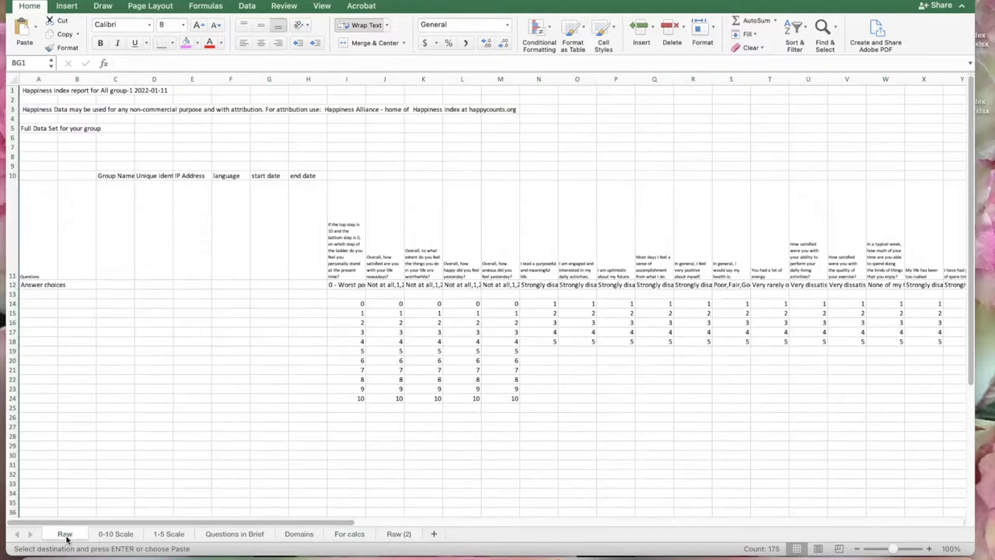
click(14, 90)
drag(13, 93, 11, 134)
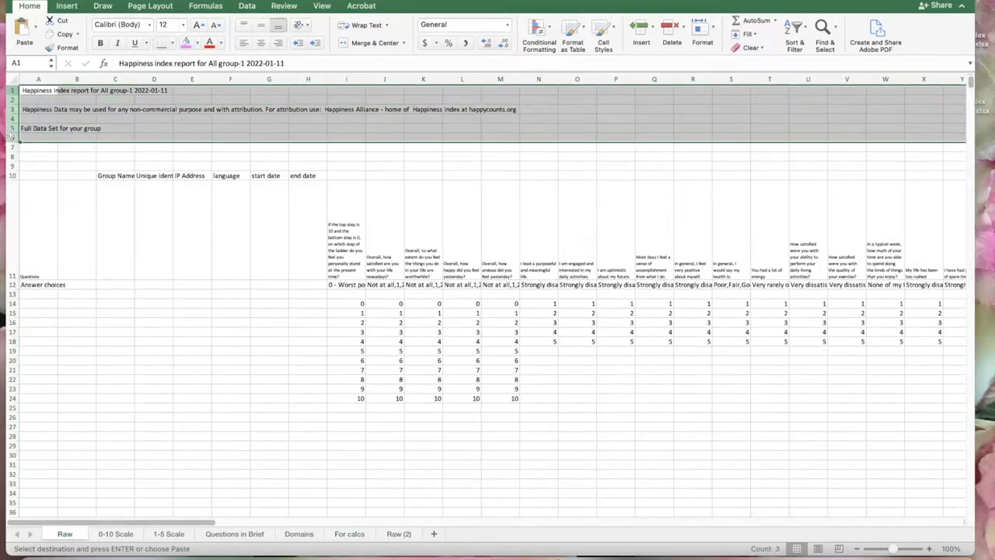
key(super+v)
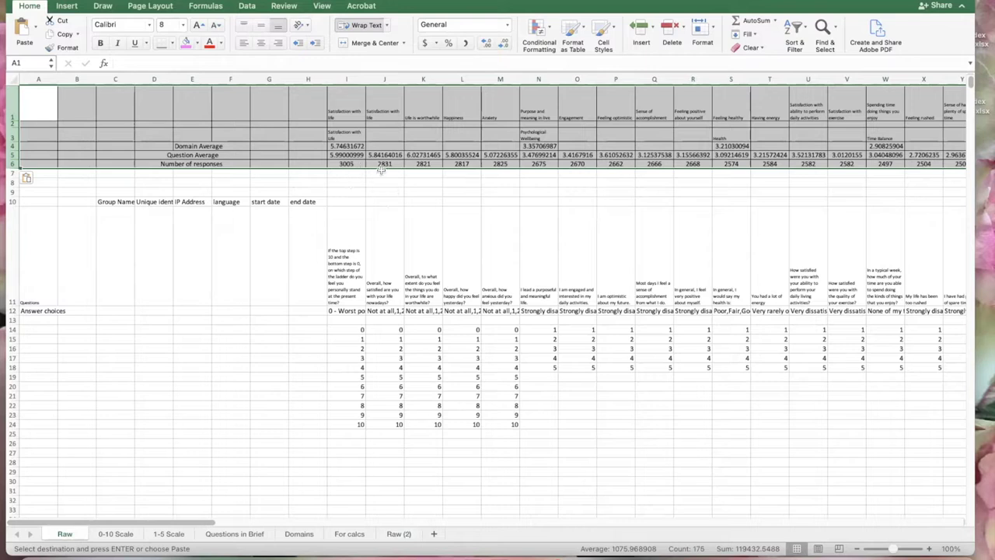
click(352, 164)
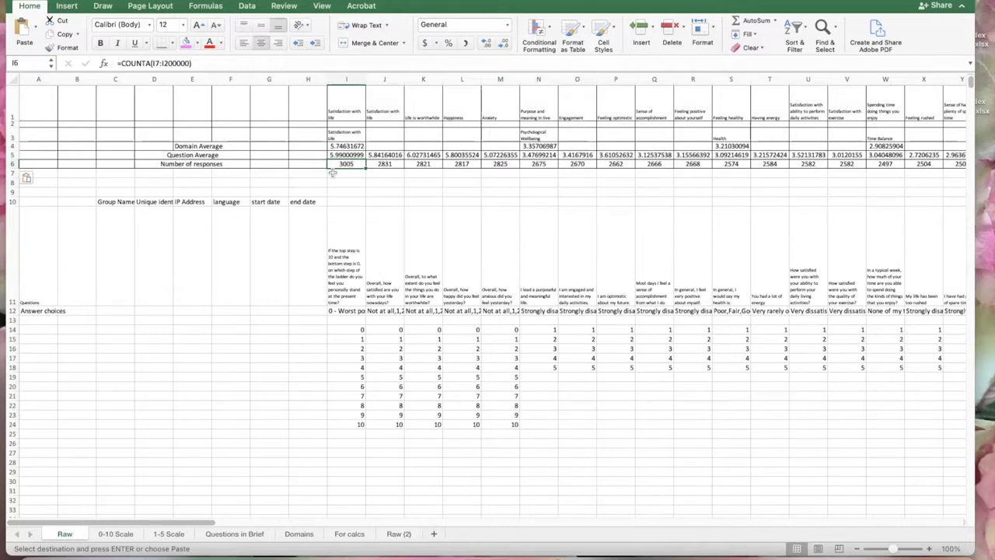
click(11, 154)
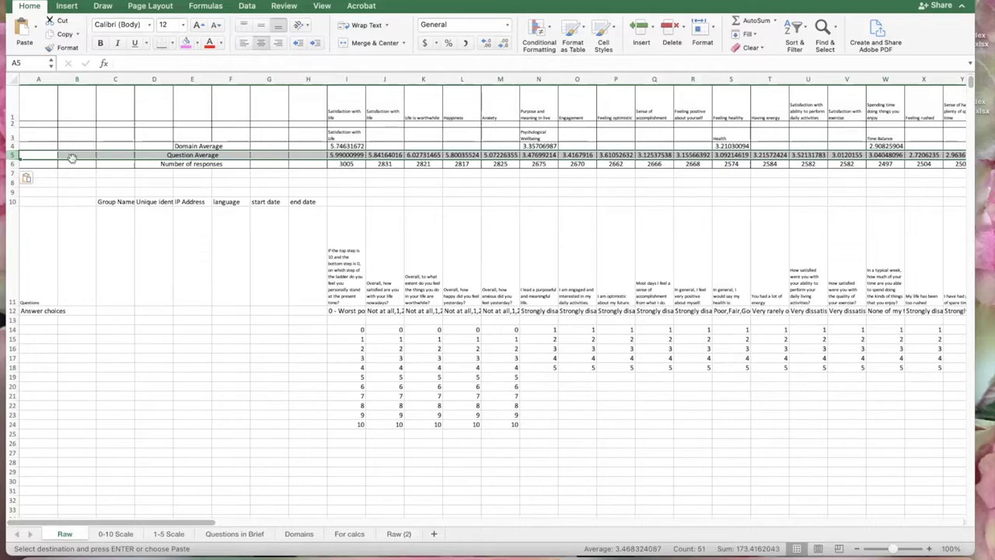
click(458, 191)
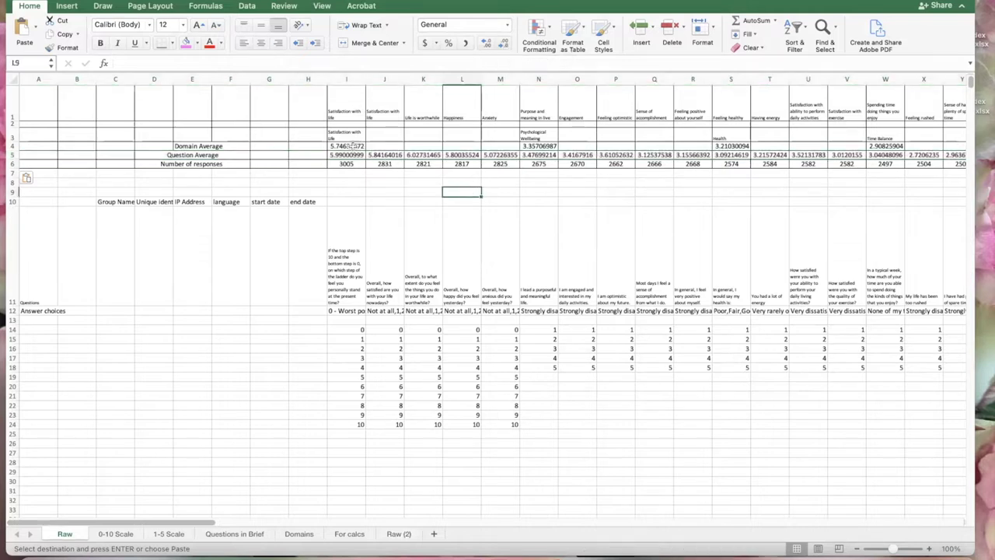
Reduce the domain and question averages in rows 4 and 5, from column I onward, to two decimal places
drag(12, 146, 11, 158)
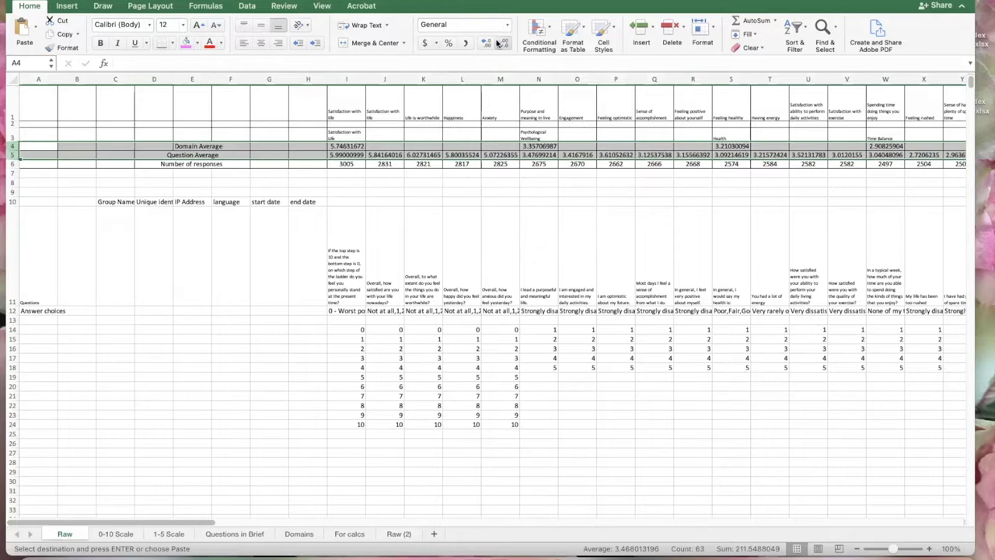
click(336, 182)
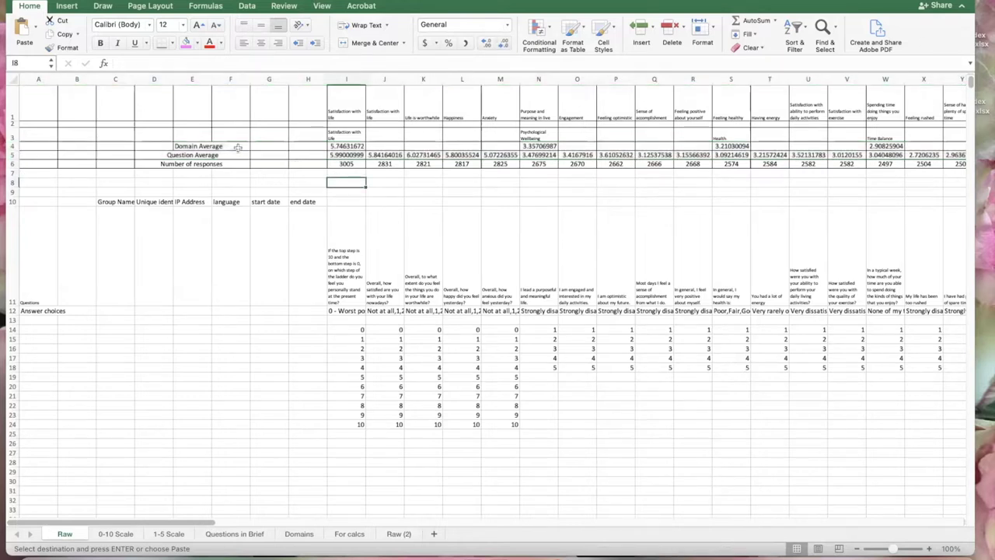
drag(334, 145, 793, 162)
click(503, 44)
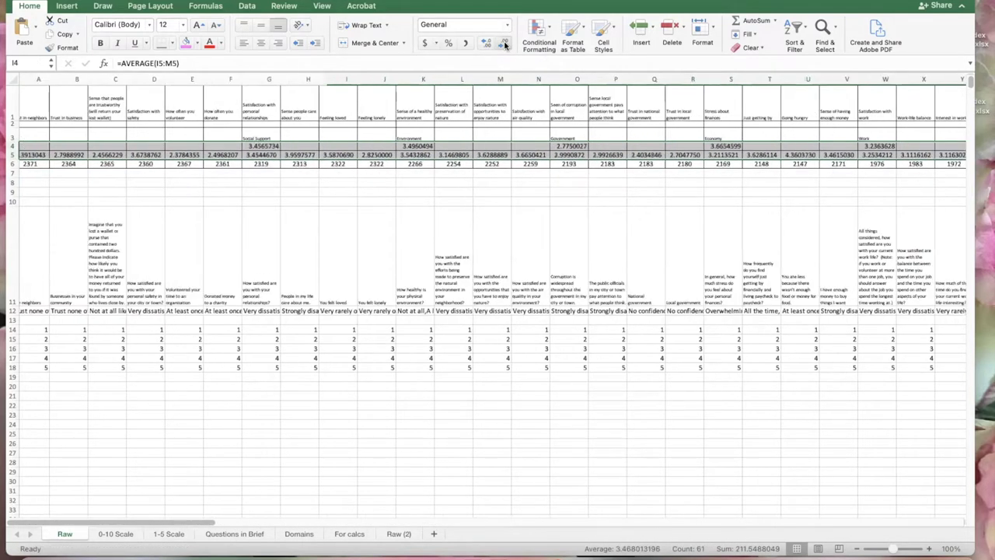
click(504, 44)
click(503, 44)
click(505, 44)
click(504, 44)
click(505, 44)
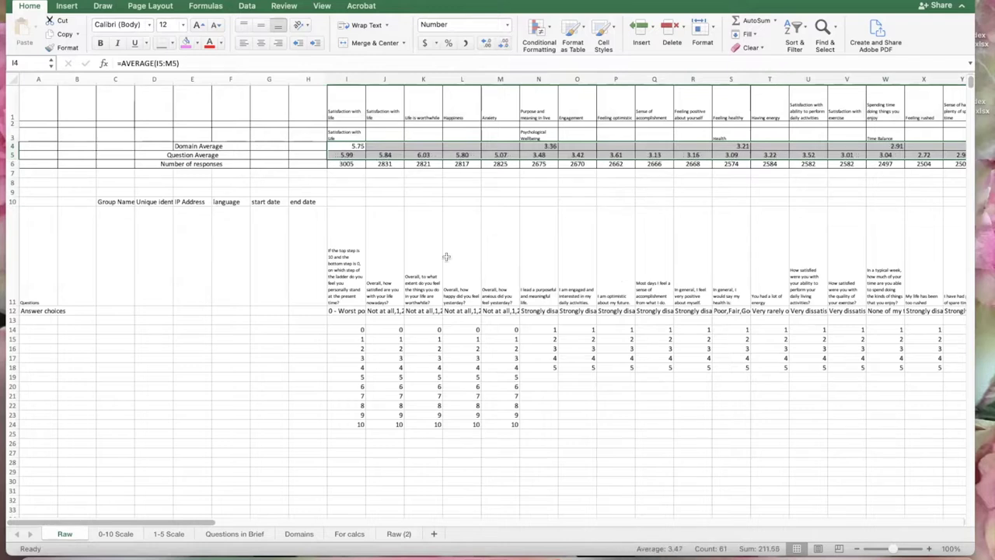
click(485, 174)
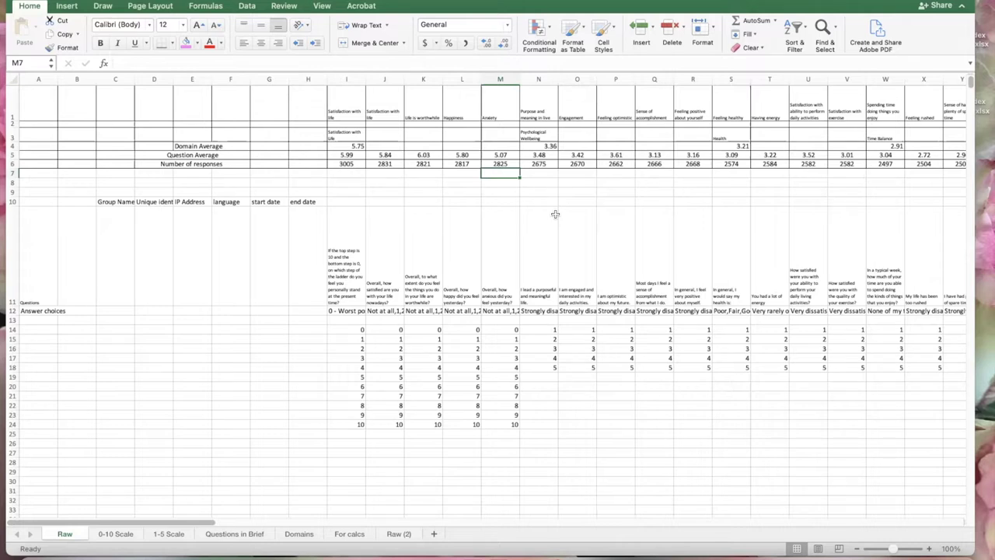
click(532, 359)
click(500, 366)
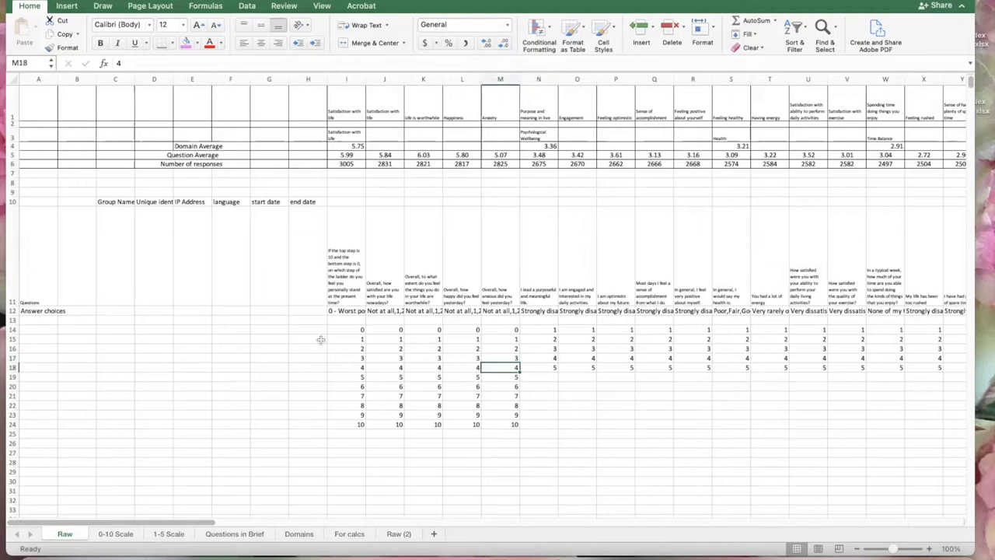
Examine the 0 to 10 answer scales listed under the satisfaction with life questions, especially anxiety and happiness
click(355, 366)
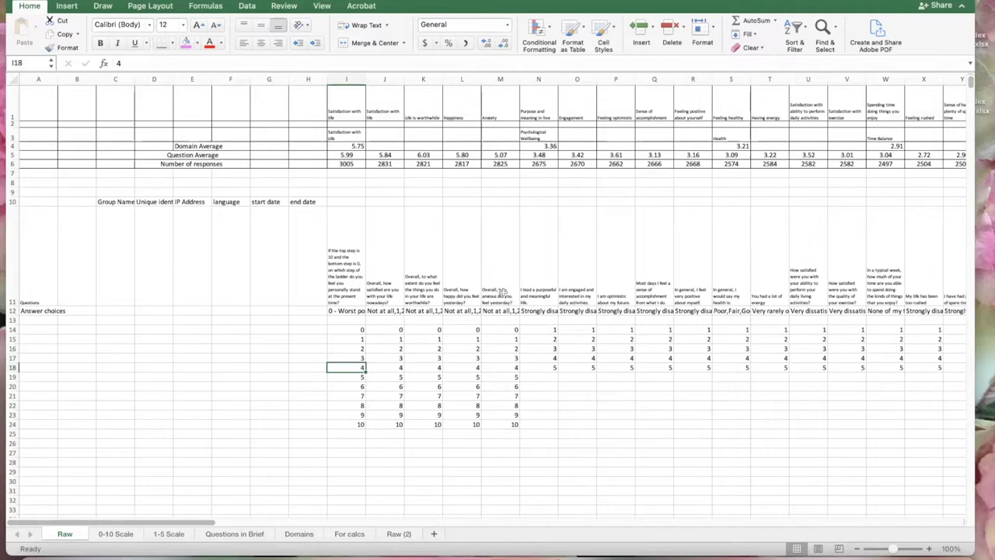
click(501, 291)
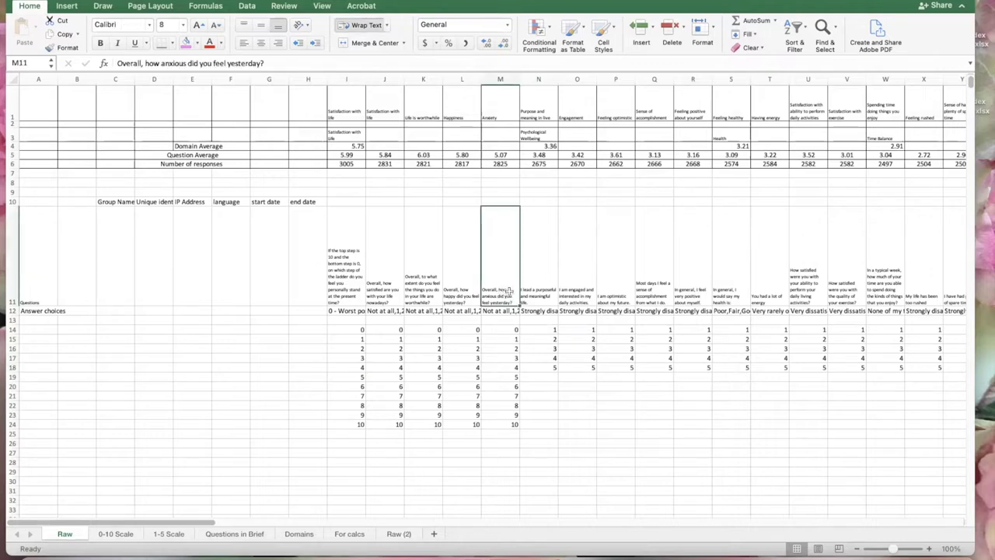
click(497, 424)
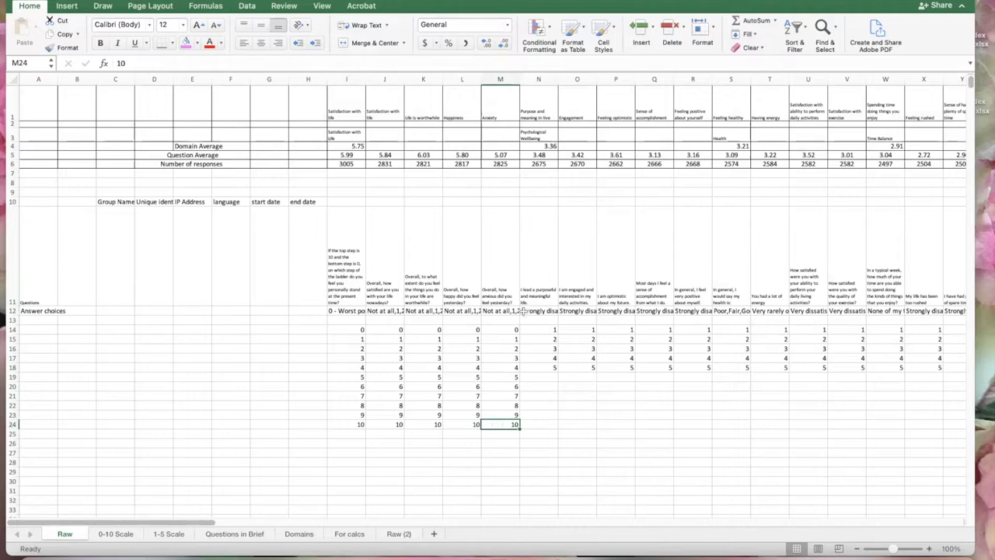
click(502, 330)
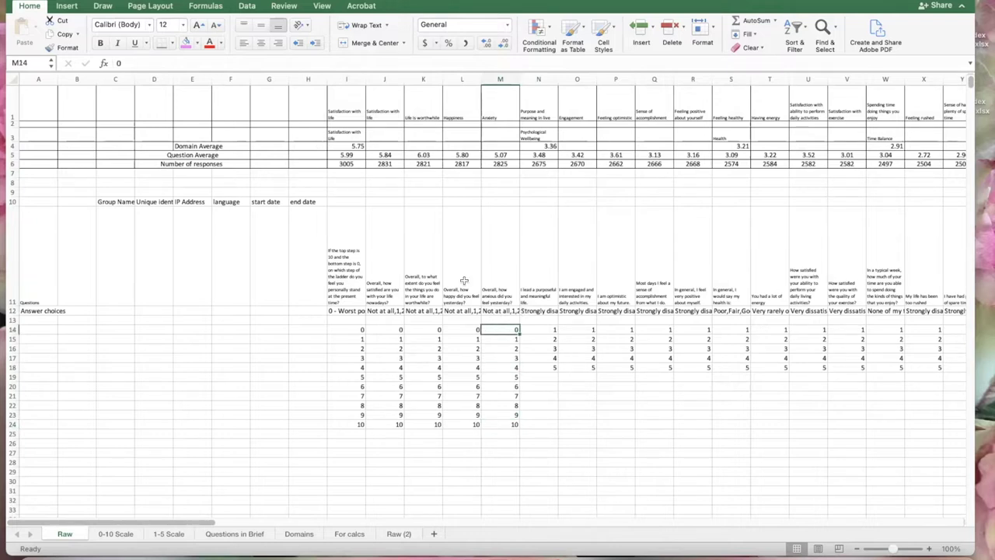
click(464, 425)
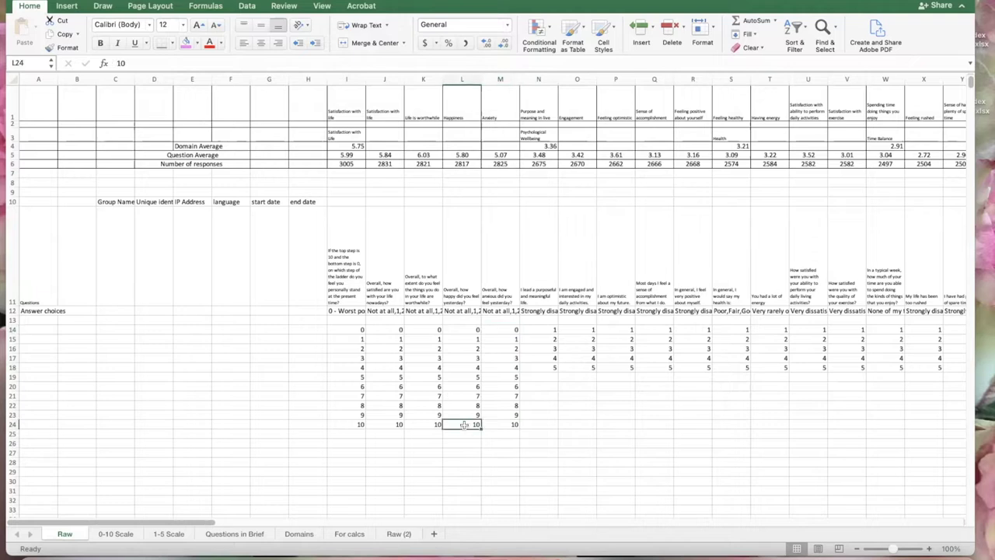
click(454, 331)
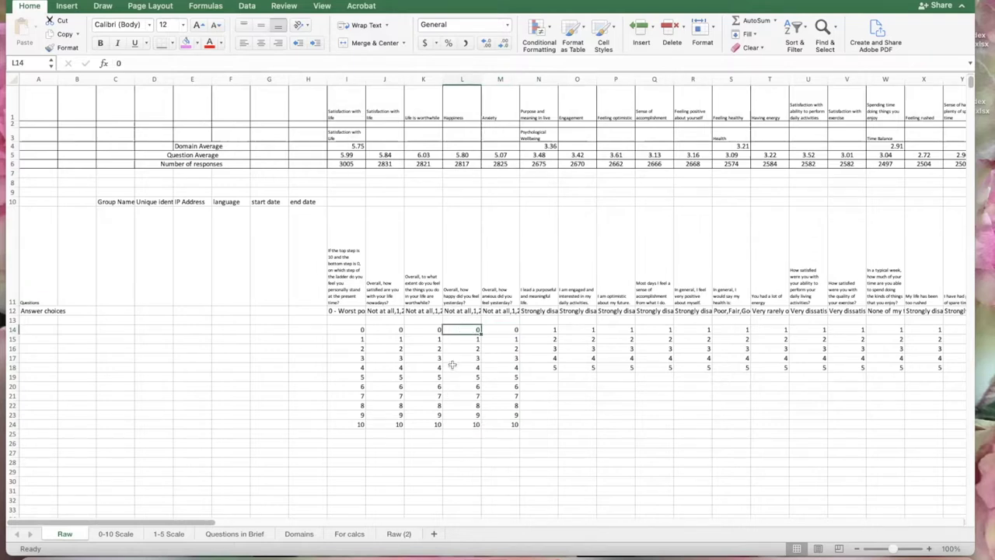
Clear the answer choices text from row 12 of the Raw sheet
click(14, 310)
key(Delete)
click(397, 481)
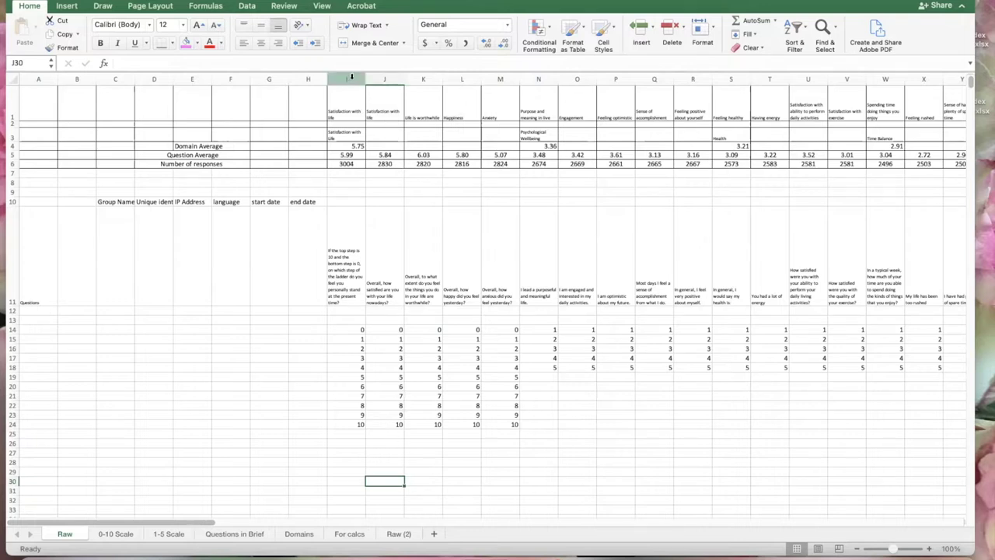
Fill the satisfaction with life columns, I through M, with a light salmon red from the pencil colors
drag(352, 76, 499, 76)
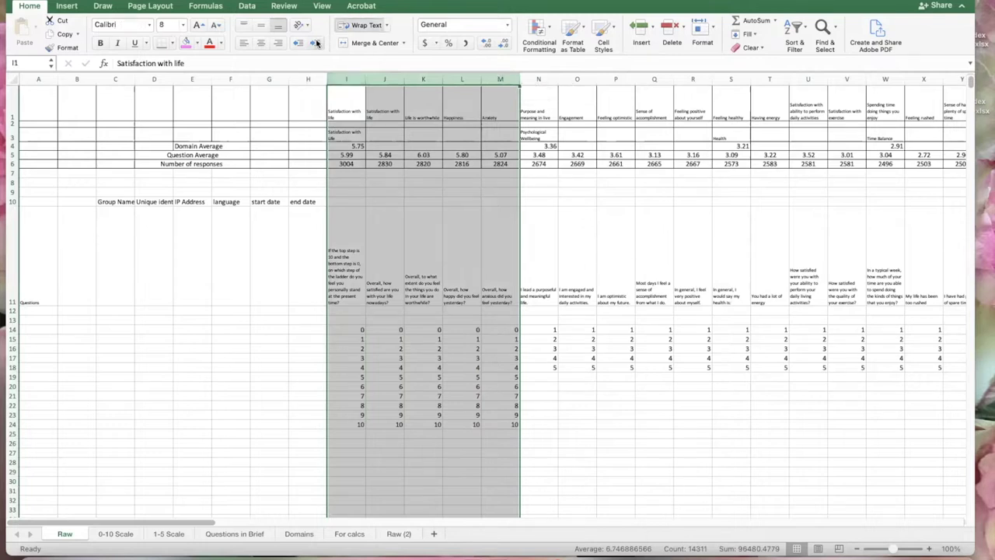
click(197, 43)
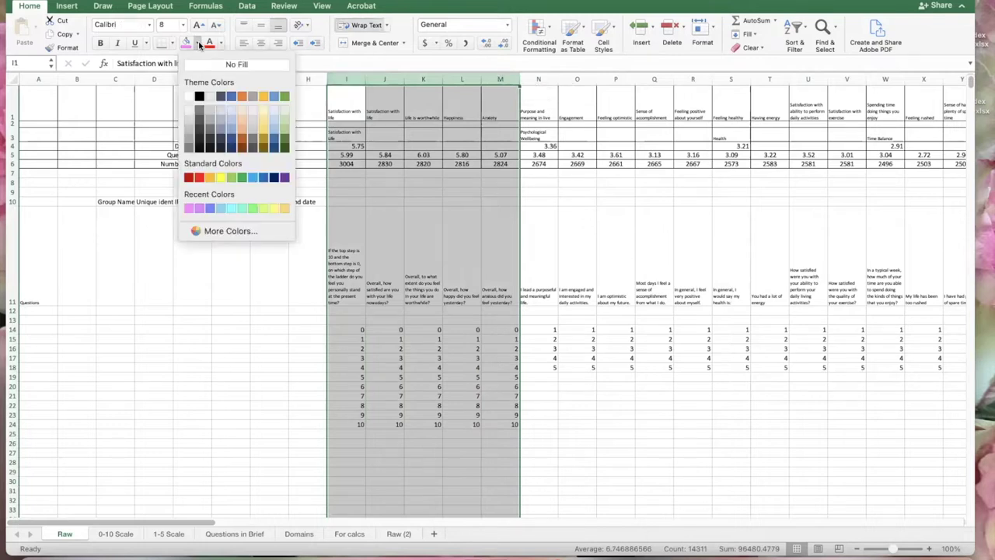
click(244, 234)
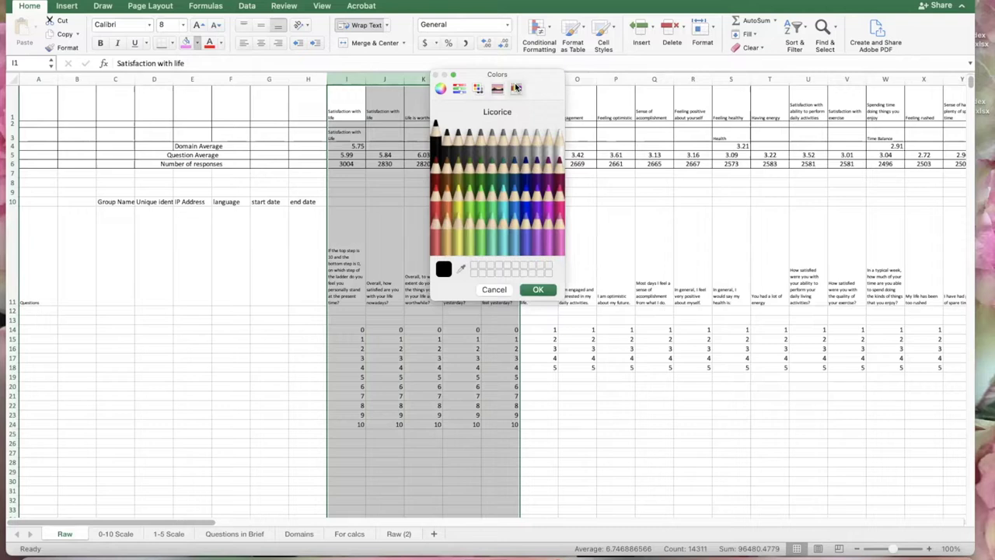
click(435, 221)
click(538, 289)
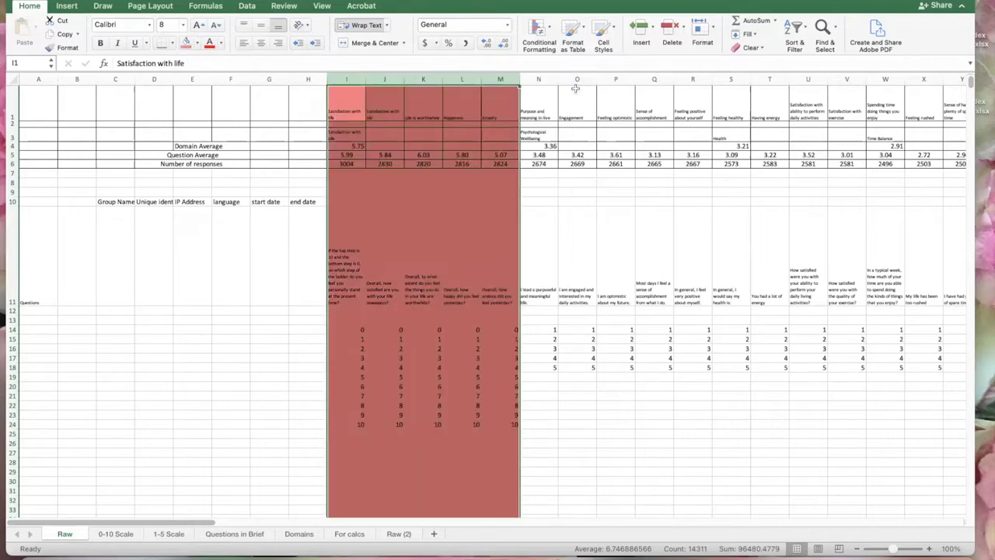
Fill the psychological wellbeing columns, N through R, with the recently used light magenta
click(542, 79)
drag(542, 79, 695, 73)
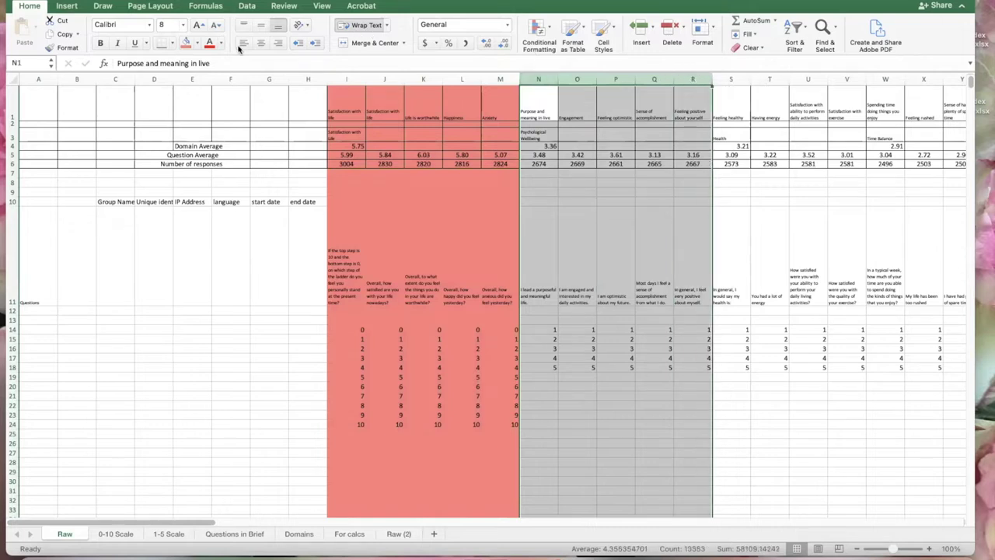
click(197, 44)
click(201, 205)
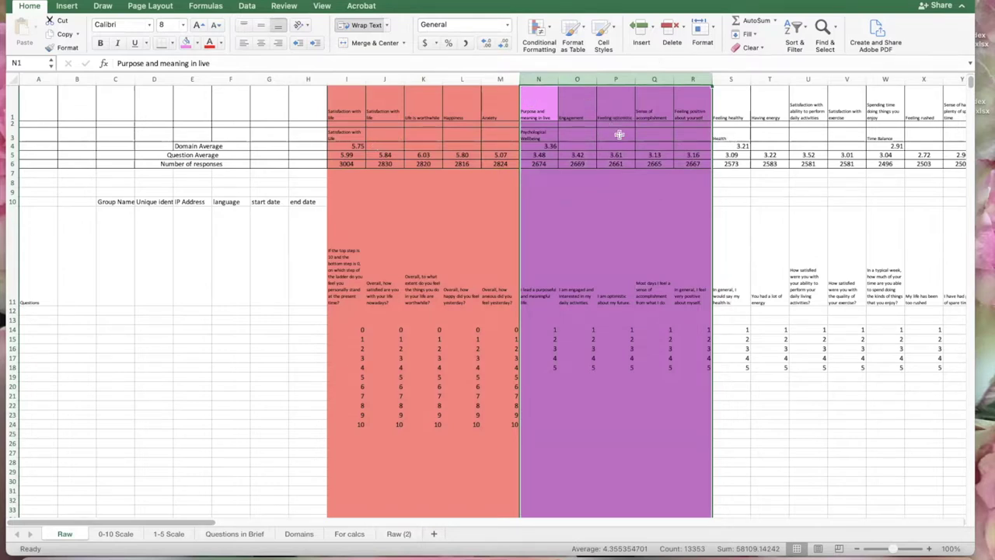
Apply all borders to every cell of the Raw sheet
click(11, 78)
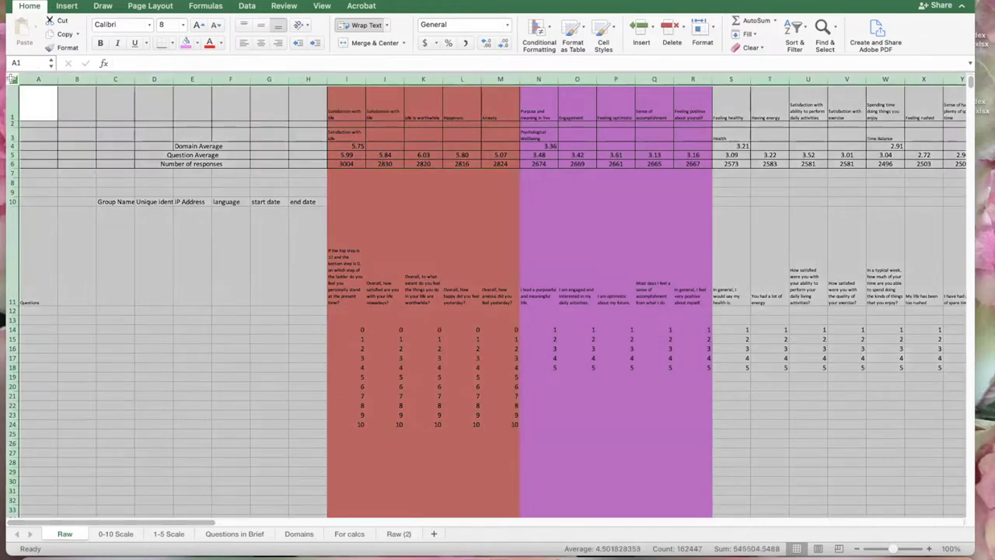
click(175, 44)
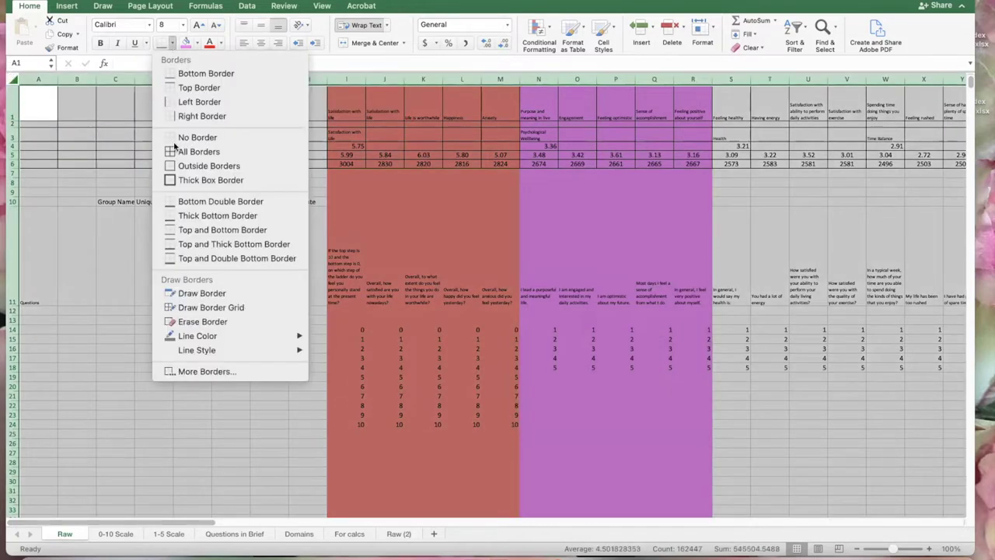
click(186, 155)
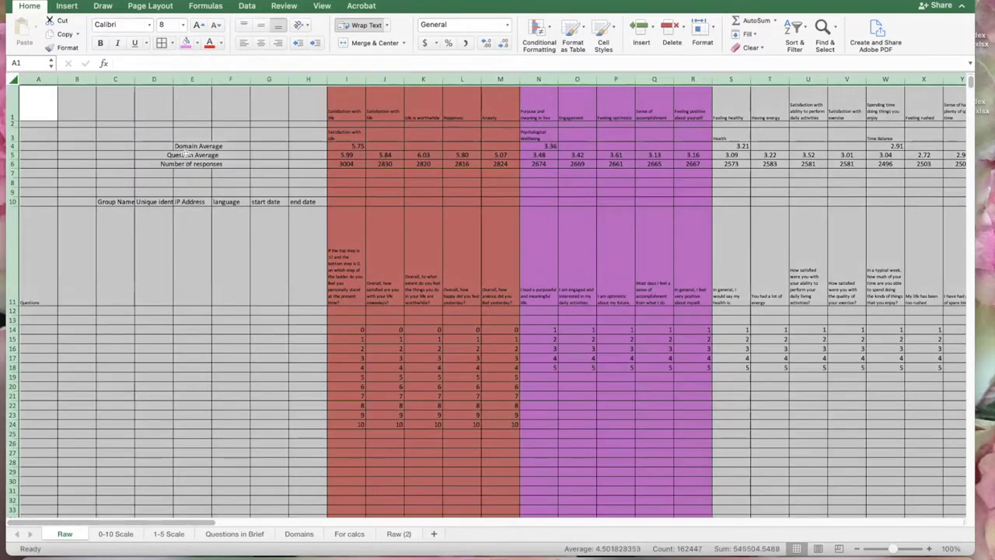
drag(195, 524, 272, 524)
drag(389, 80, 483, 70)
click(199, 43)
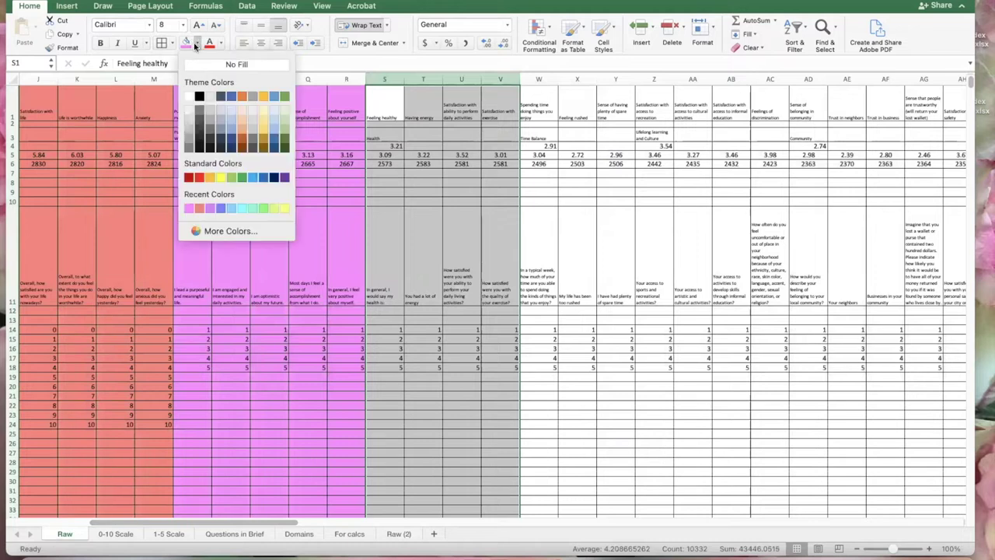
click(229, 233)
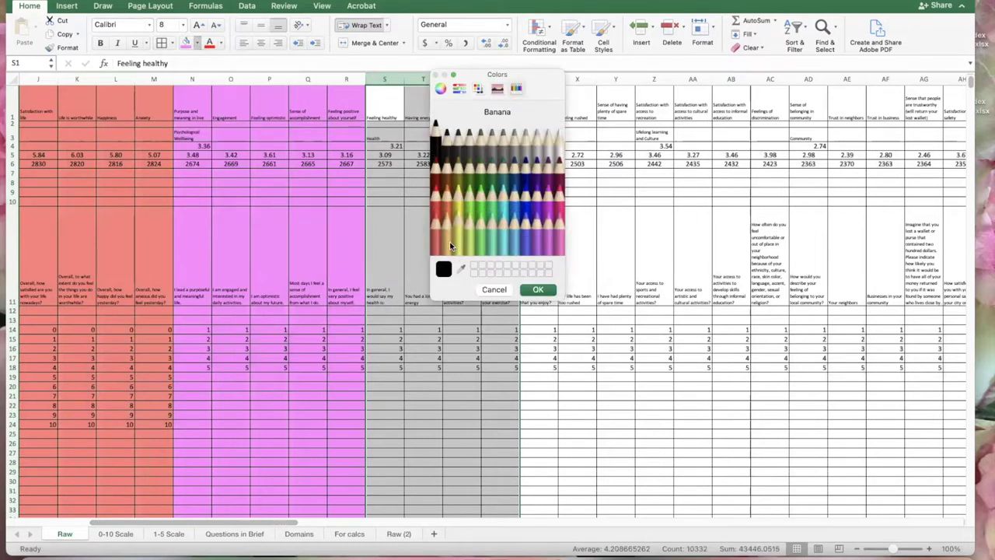
click(494, 289)
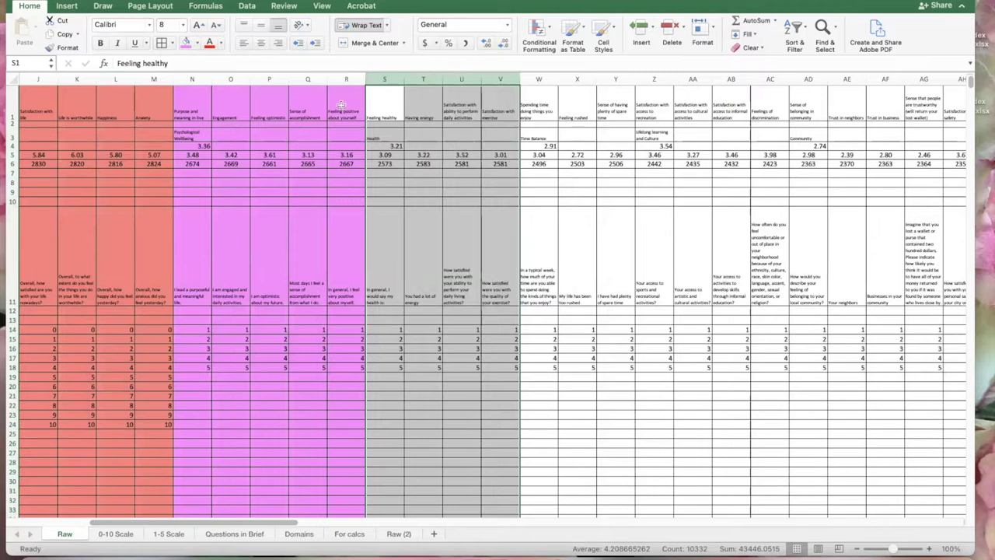
Change the fill of the psychological wellbeing columns, N through R, to the Cantaloupe pencil color
drag(202, 80, 347, 78)
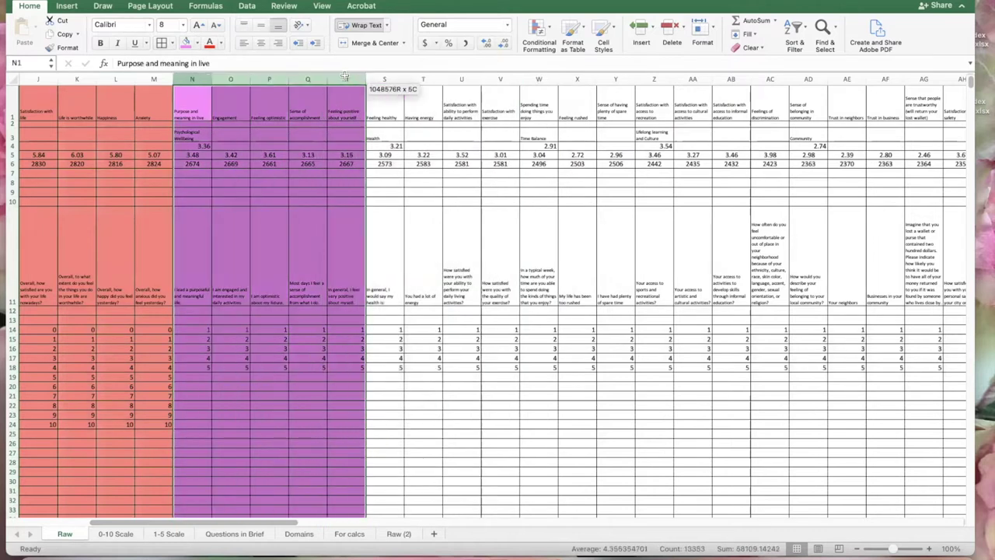
click(197, 43)
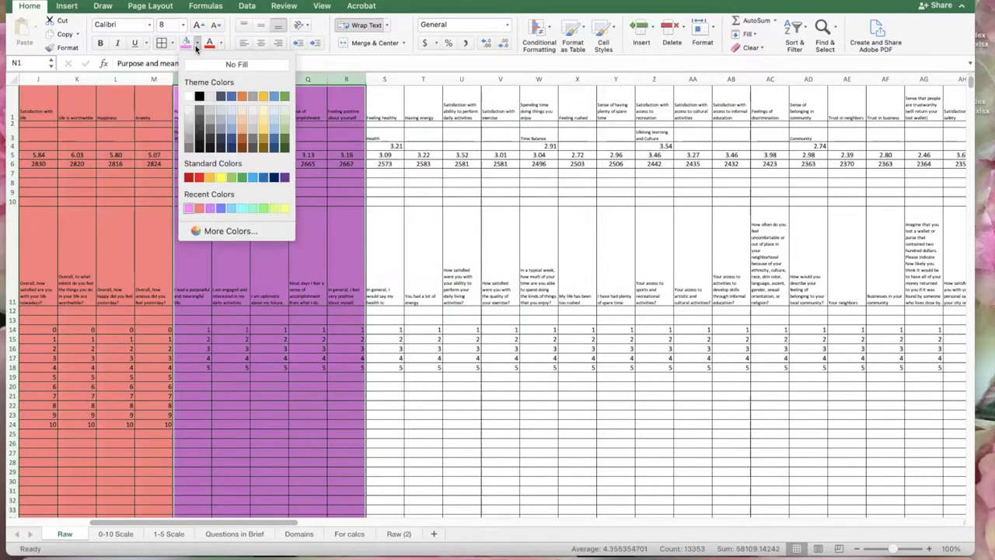
click(213, 232)
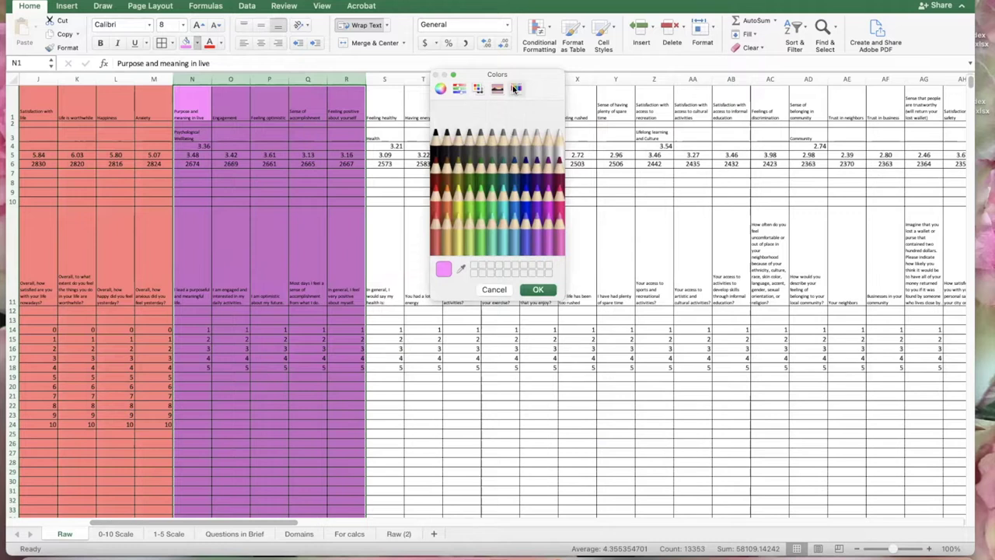
click(444, 239)
click(537, 290)
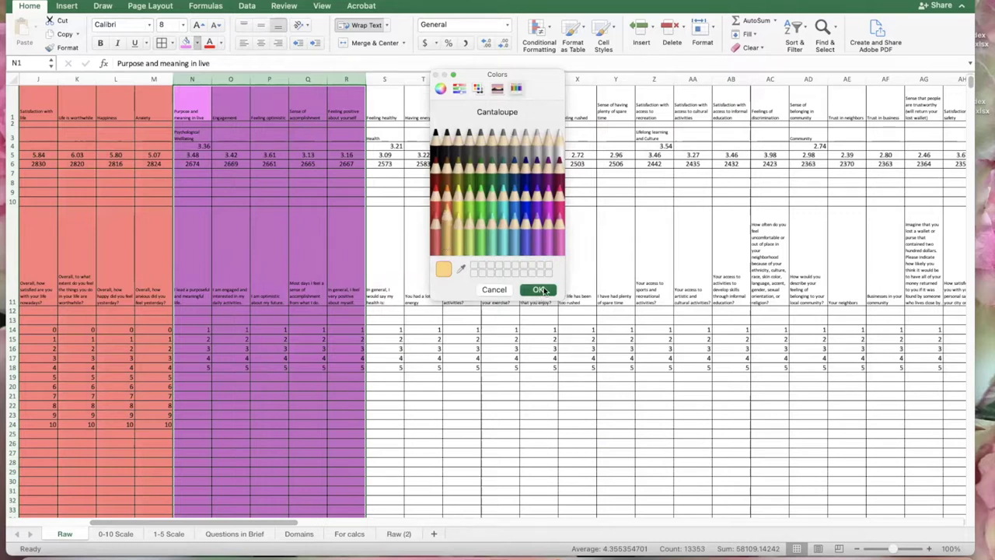
Fill the health columns, S through V, with the Banana pencil color
drag(400, 79, 505, 73)
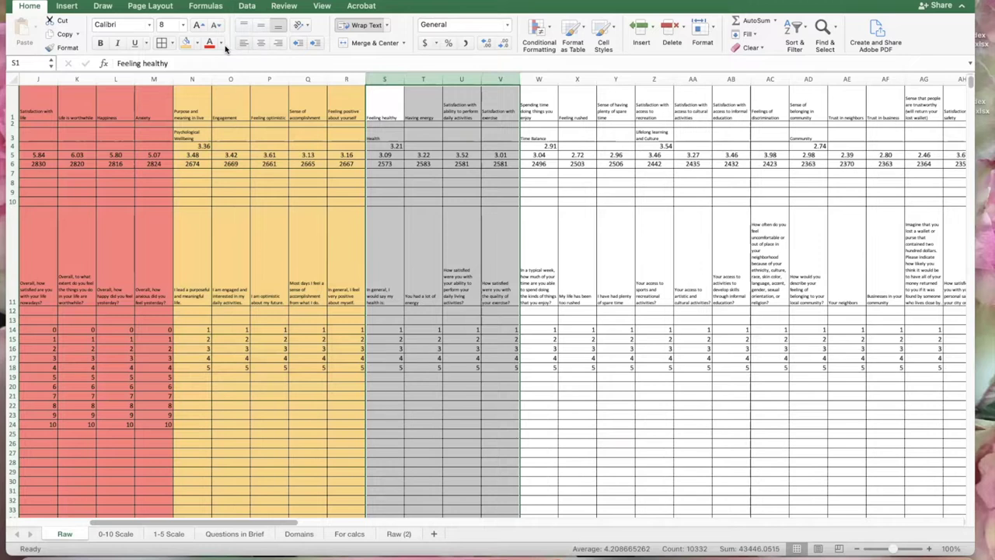
click(195, 45)
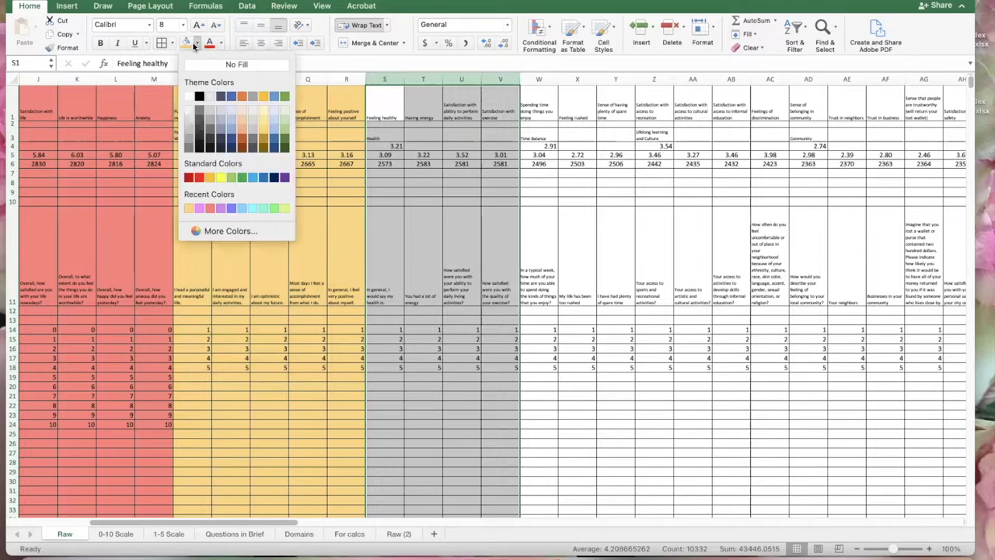
click(231, 231)
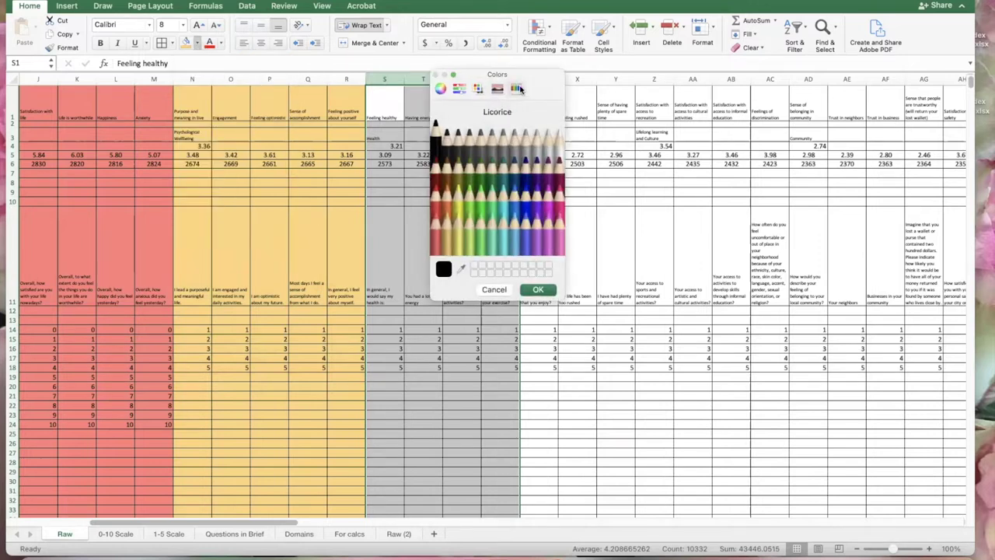
click(458, 241)
click(537, 291)
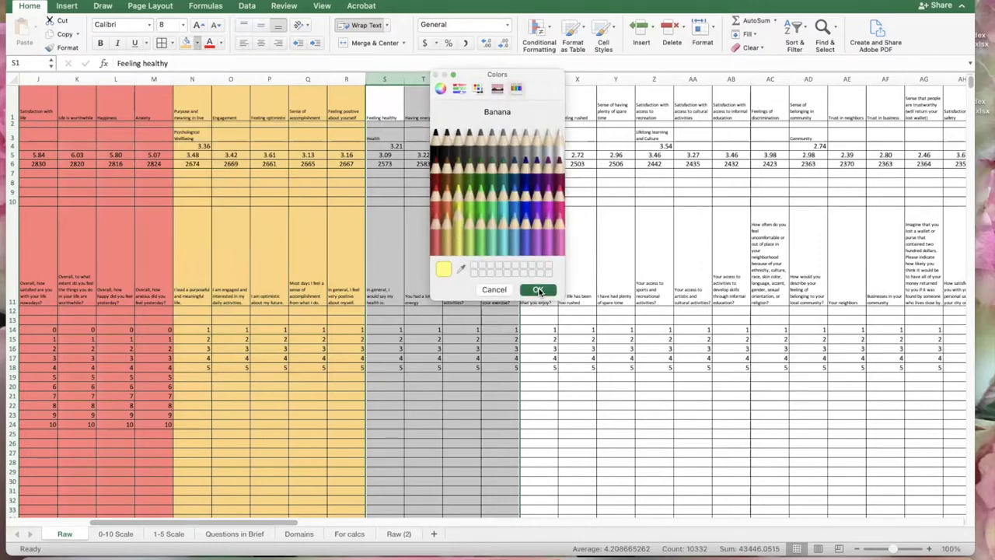
Fill the time balance columns, W through Y, with the Honeydew pencil color
click(546, 78)
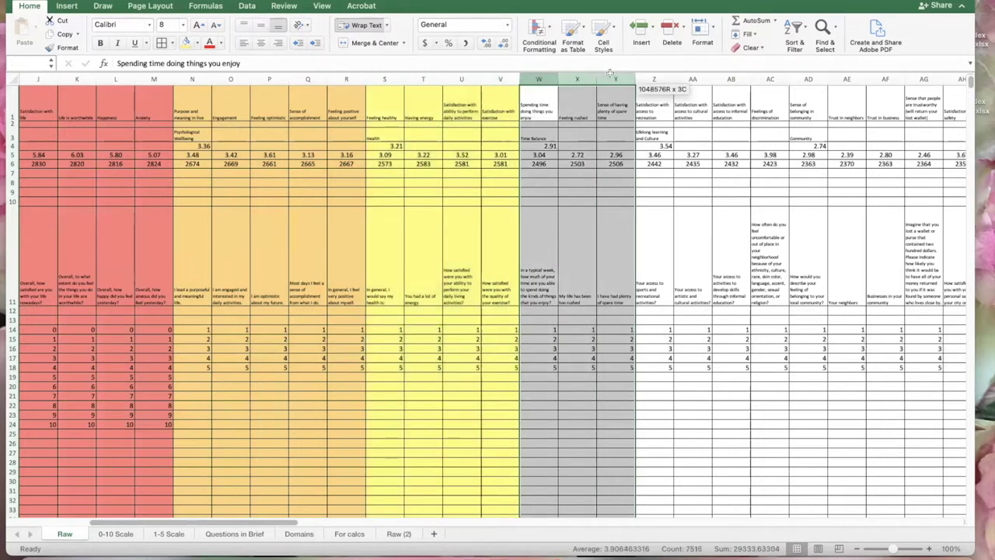
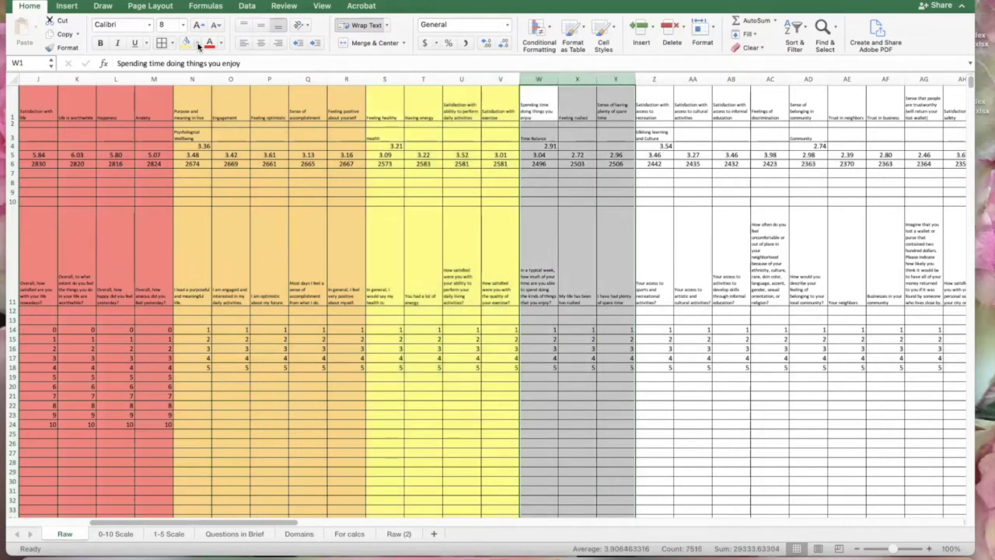
click(197, 44)
click(219, 231)
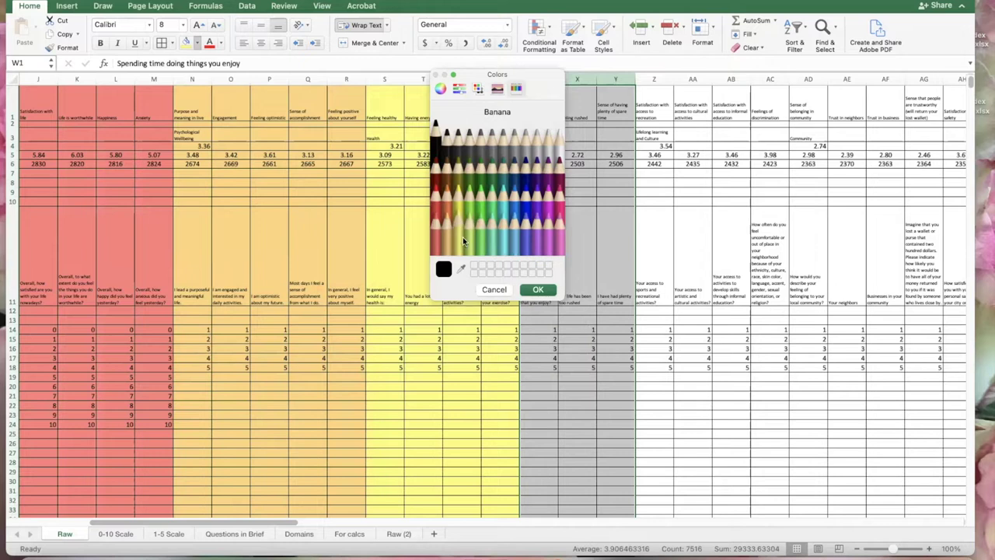
click(469, 237)
click(538, 291)
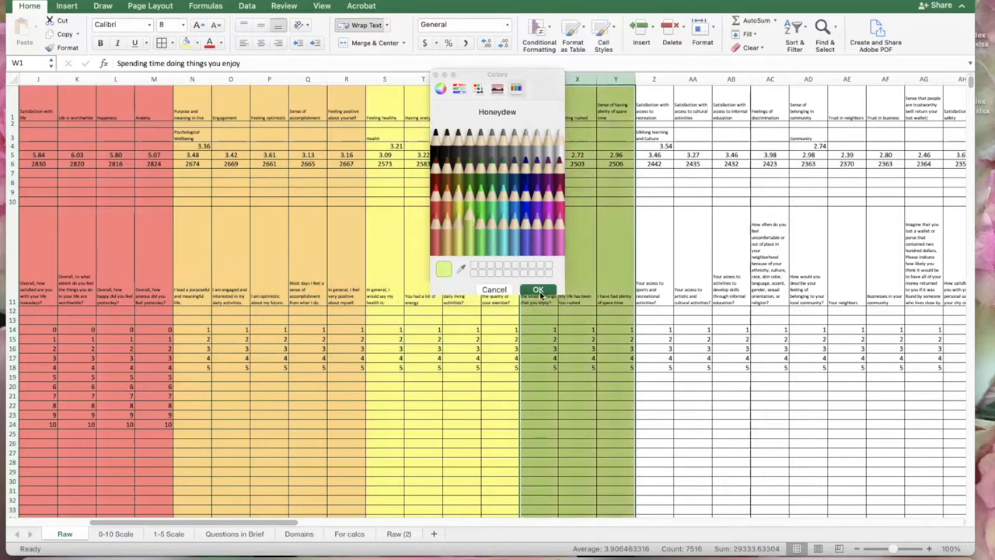
Fill the lifelong learning and culture columns, Z through AC, with the Flora pencil color
drag(143, 525, 194, 525)
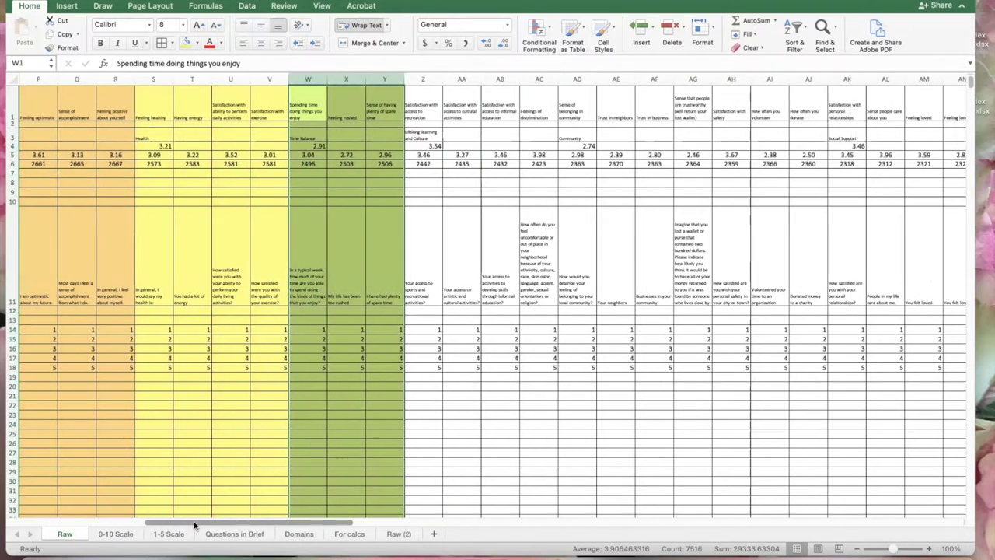
click(424, 433)
drag(422, 78, 536, 78)
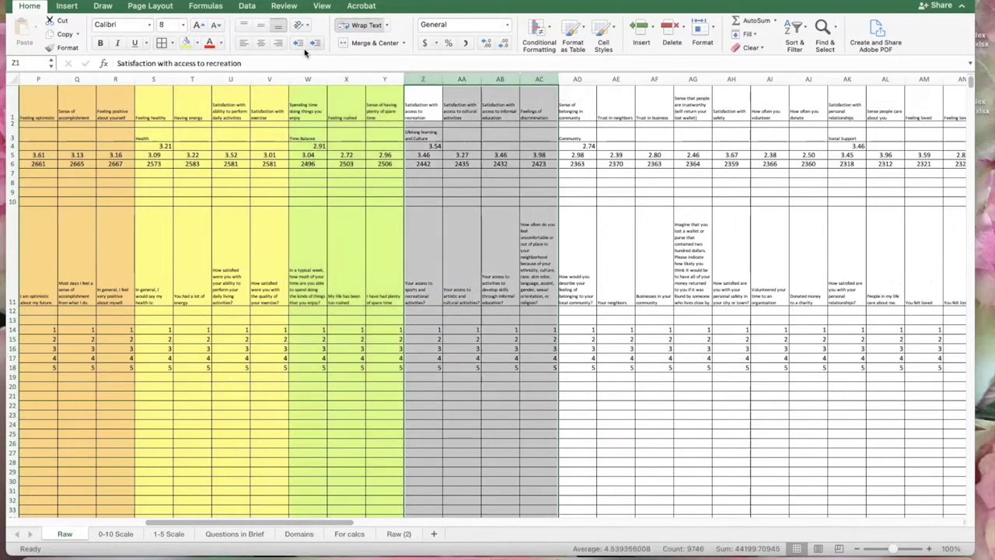
click(197, 43)
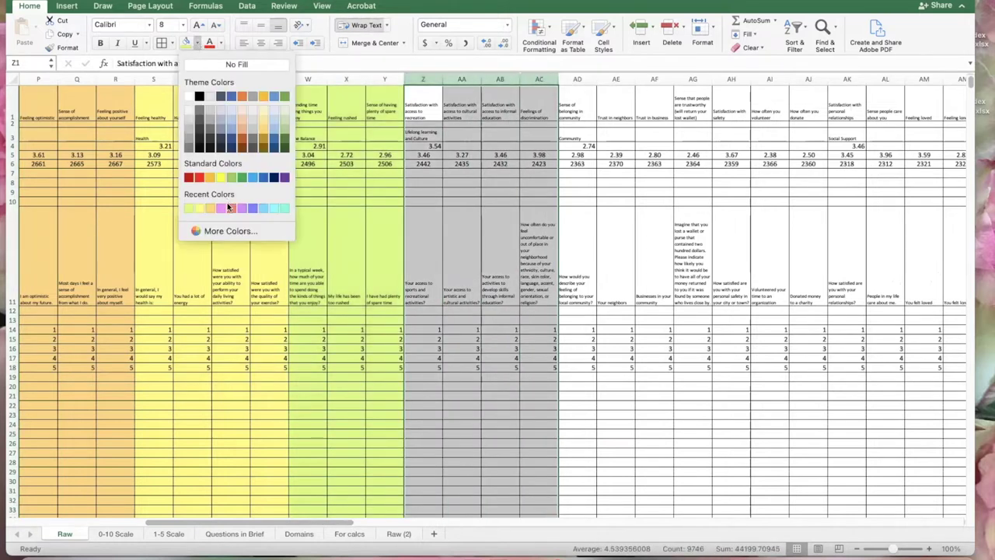
click(206, 229)
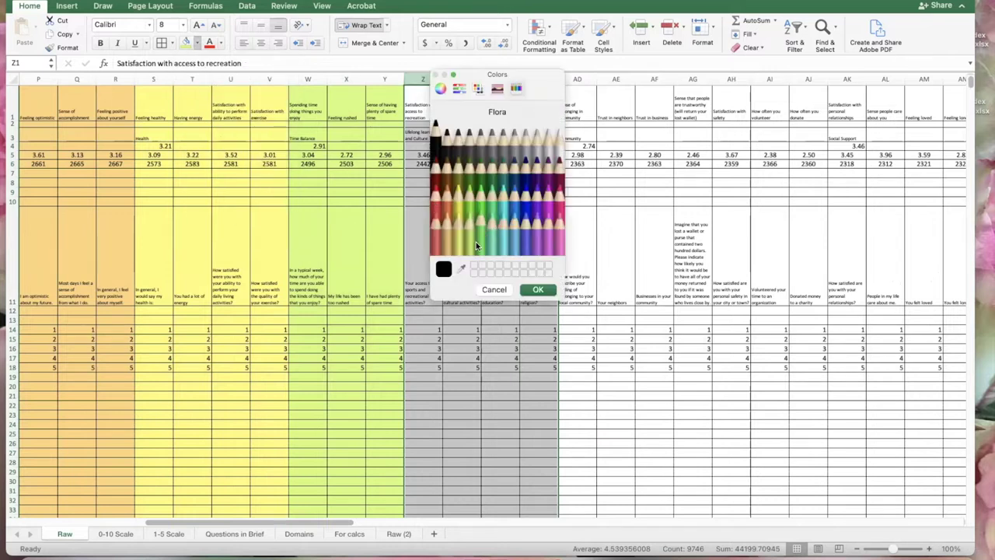
click(481, 239)
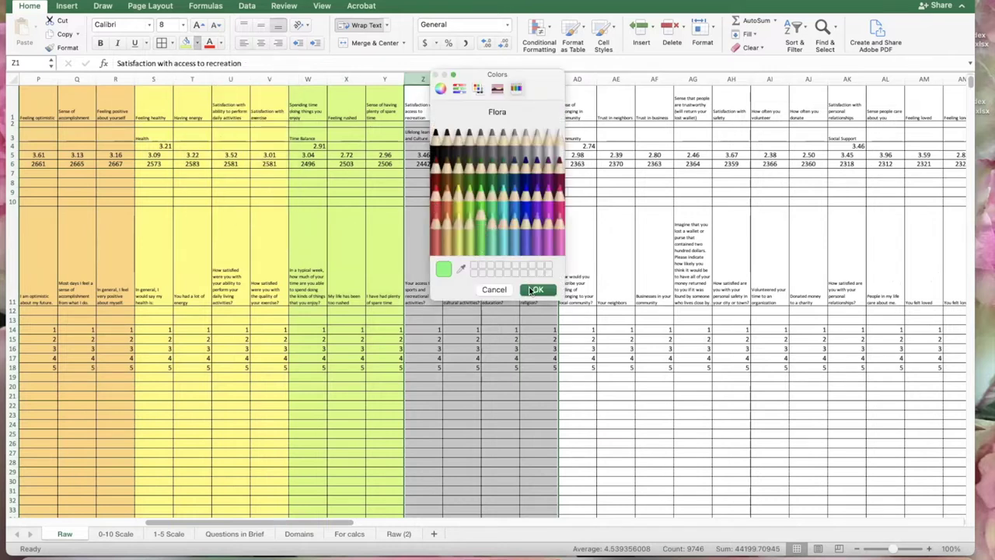
click(535, 290)
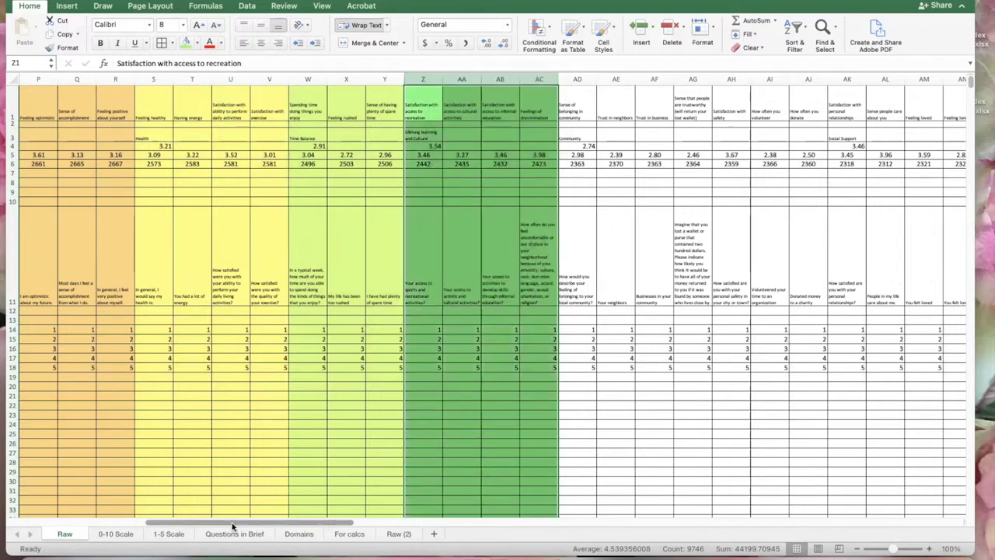
Fill the community columns, AD through AJ, with the pale aqua-green pencil color
drag(235, 527, 294, 527)
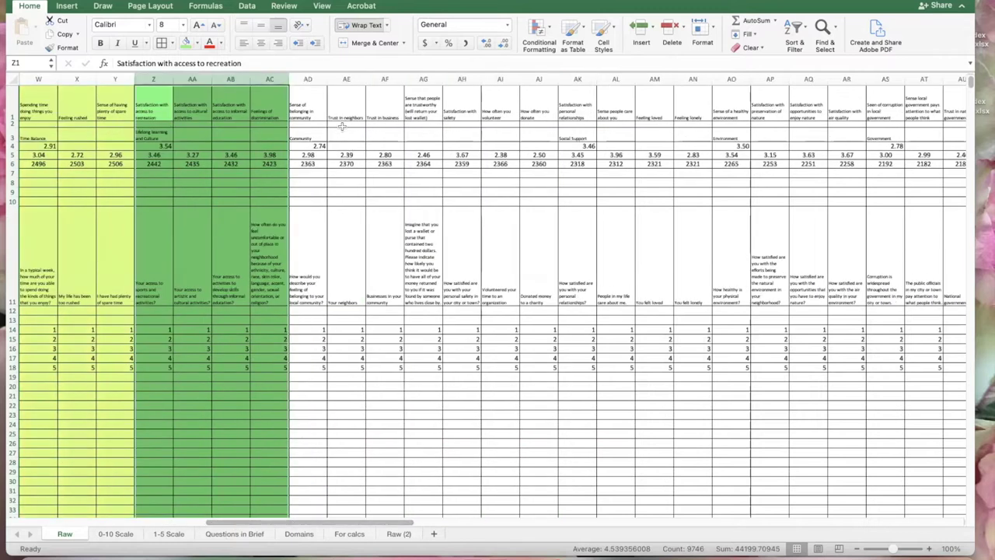
drag(310, 80, 538, 81)
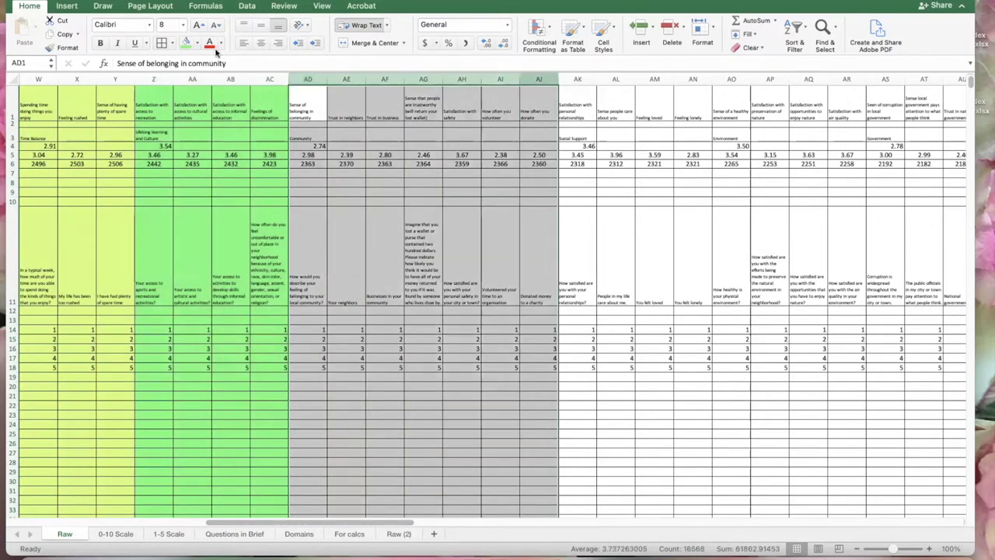
click(196, 43)
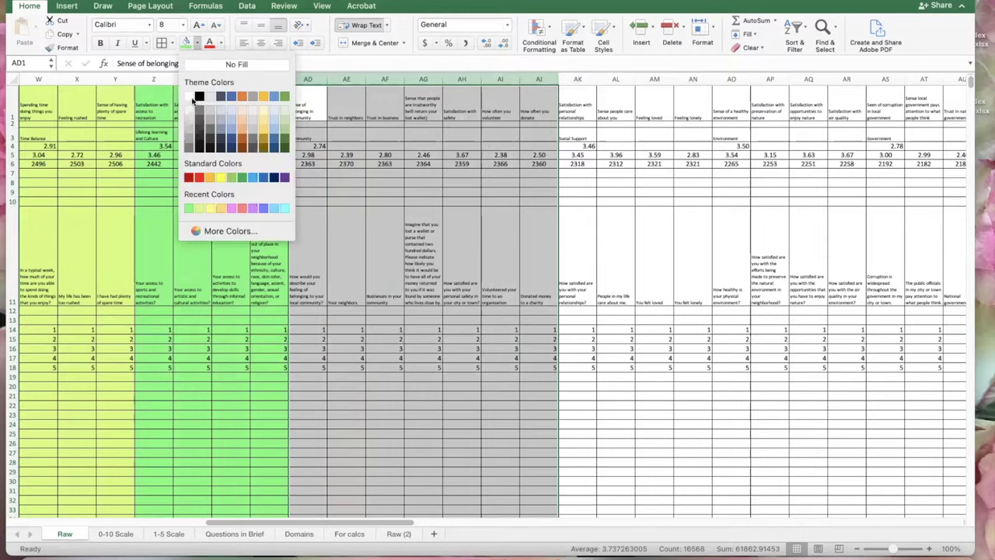
click(224, 230)
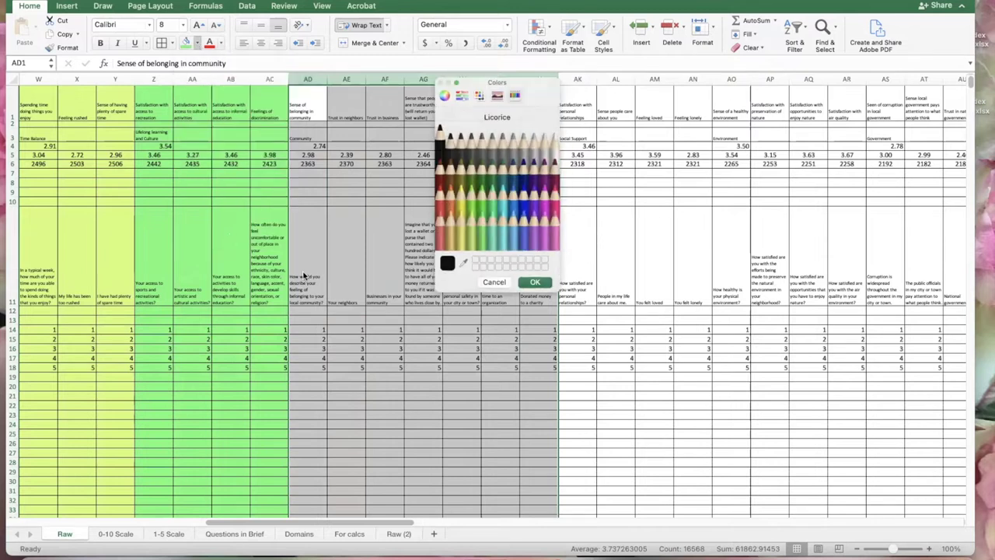
click(492, 246)
click(537, 289)
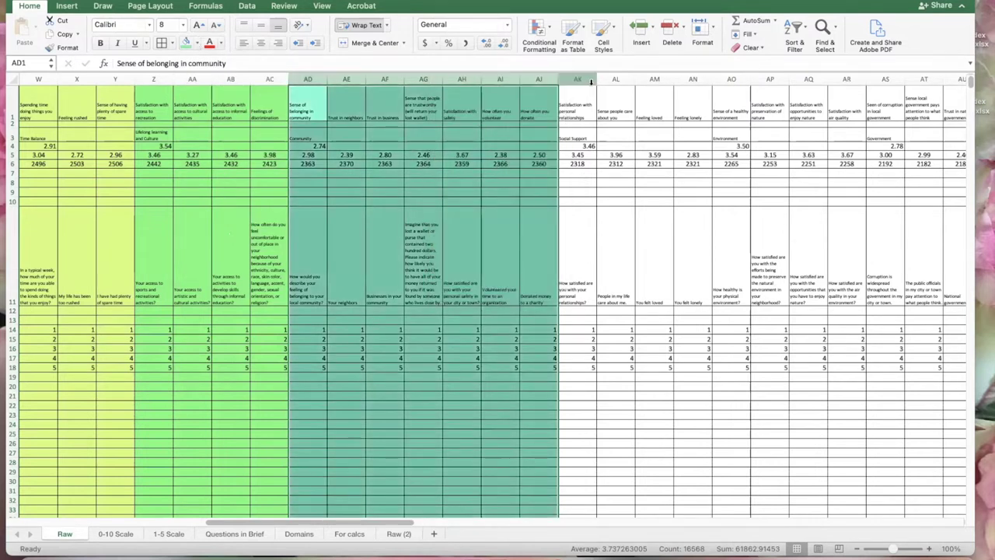
Fill the social support columns, AK through AN, with the light cyan pencil color
drag(587, 80, 692, 79)
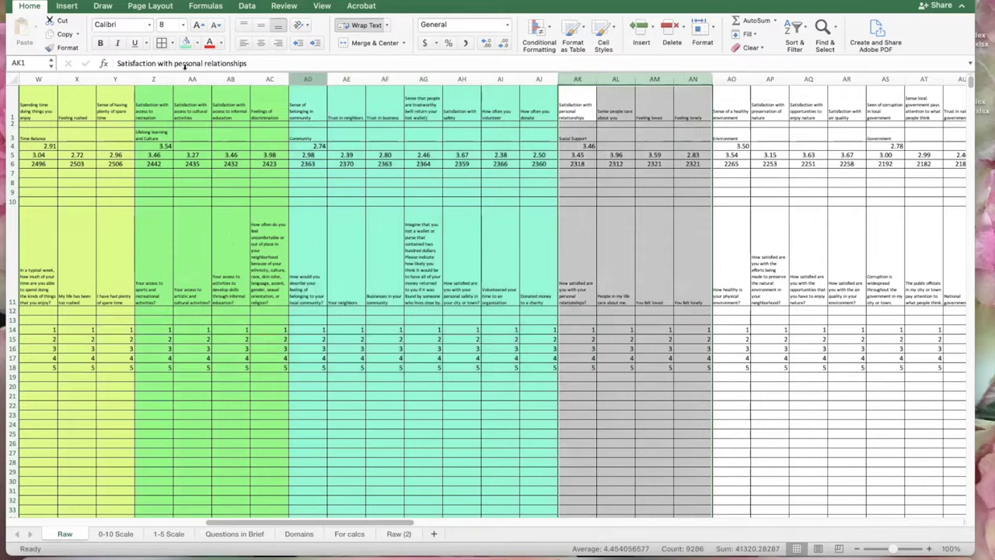
click(198, 45)
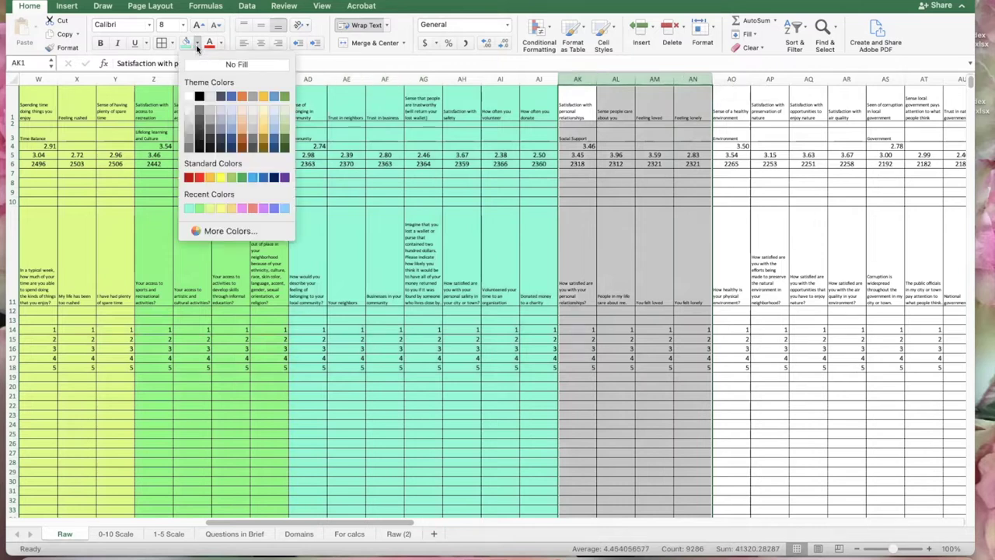
click(226, 230)
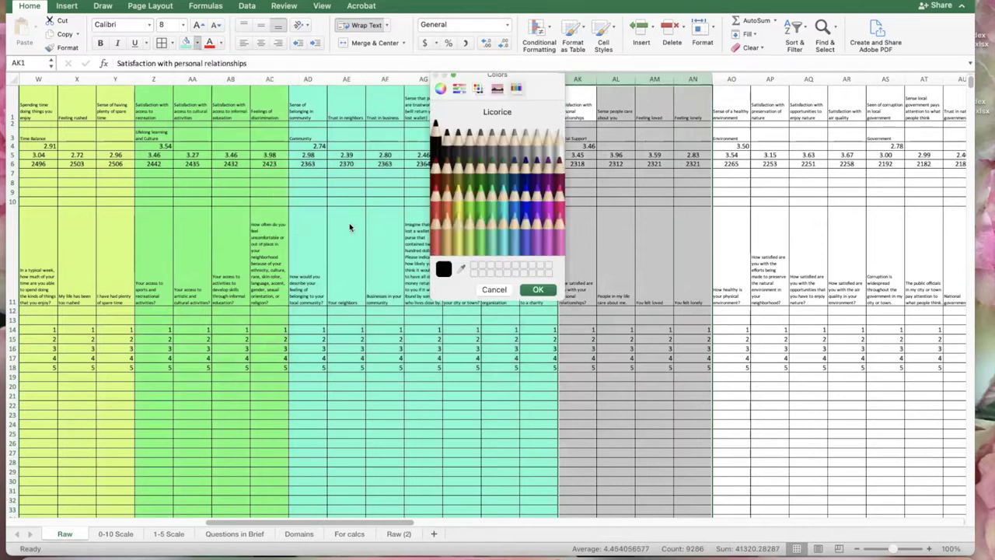
click(500, 251)
click(537, 289)
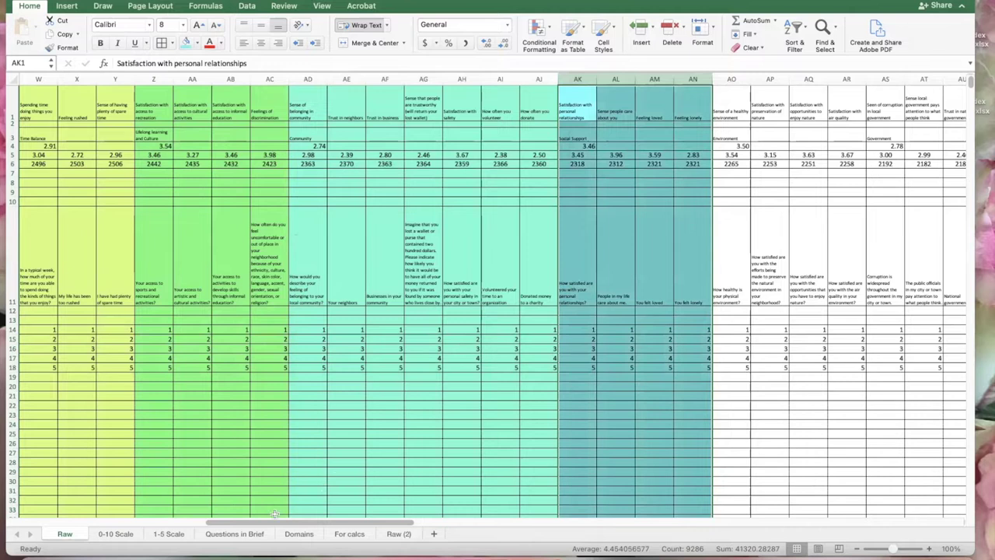
Fill the environment columns, AO through AR, with the Sky pencil color
drag(264, 520, 355, 526)
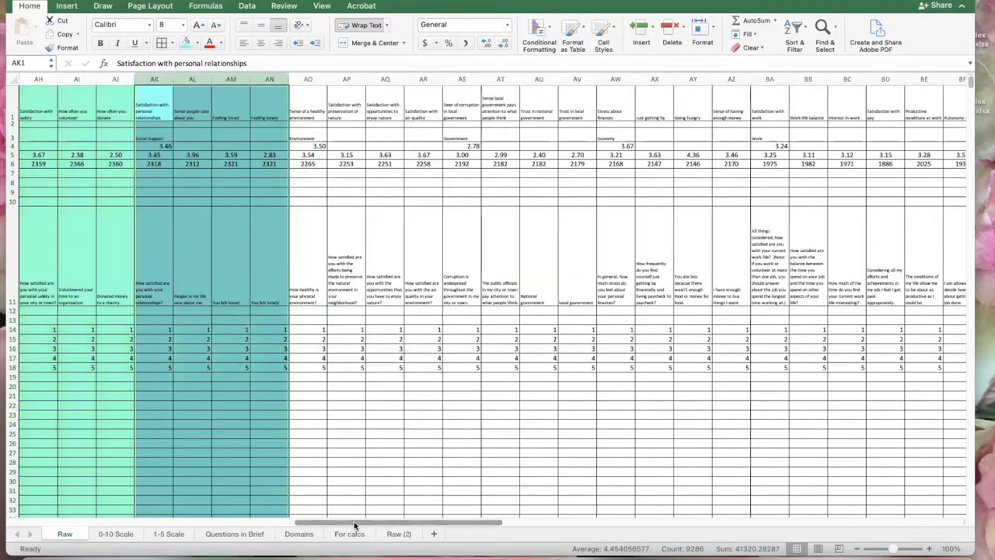
drag(308, 77, 421, 72)
click(197, 43)
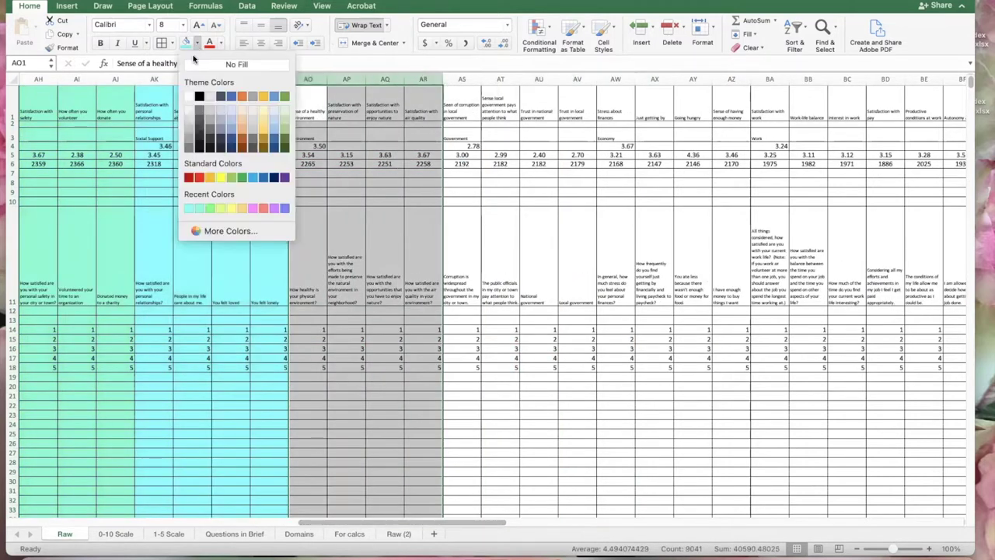
click(223, 230)
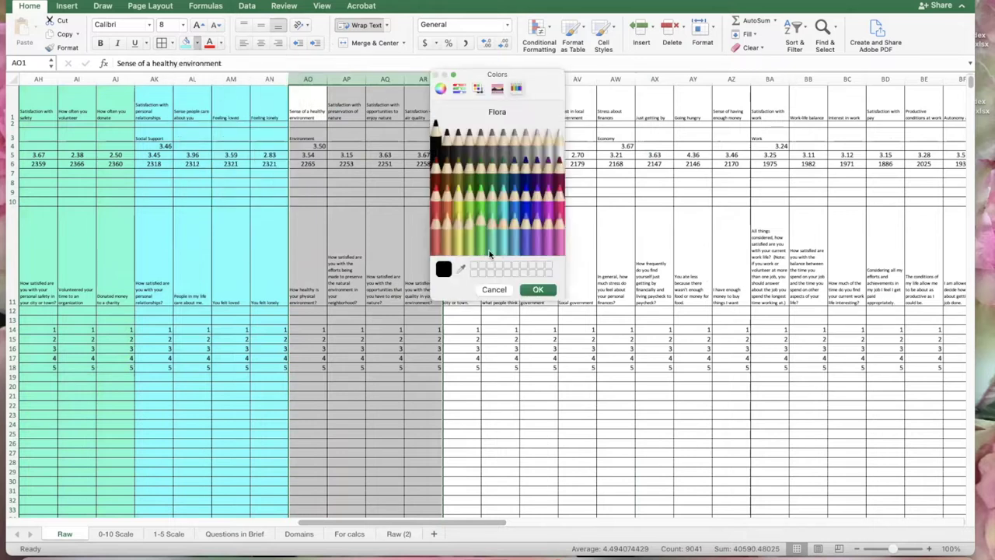
click(514, 249)
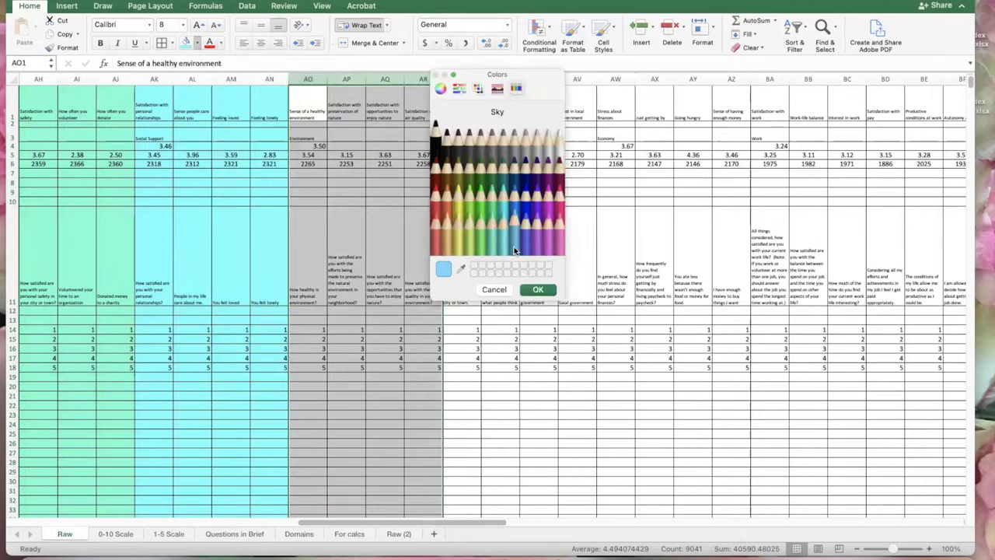
click(537, 290)
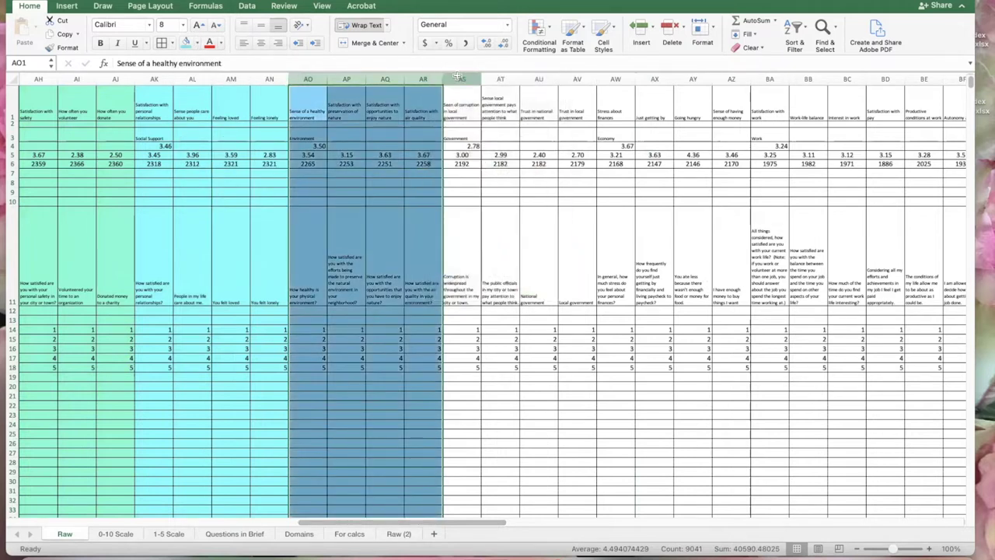
Fill the government columns, AS through AV, with the Orchid pencil color
drag(461, 78, 583, 70)
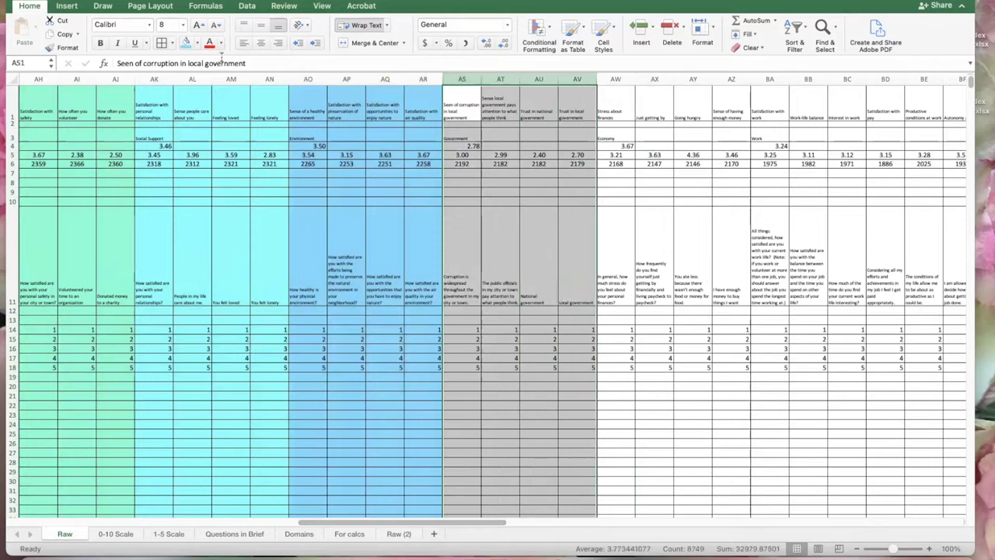
click(197, 44)
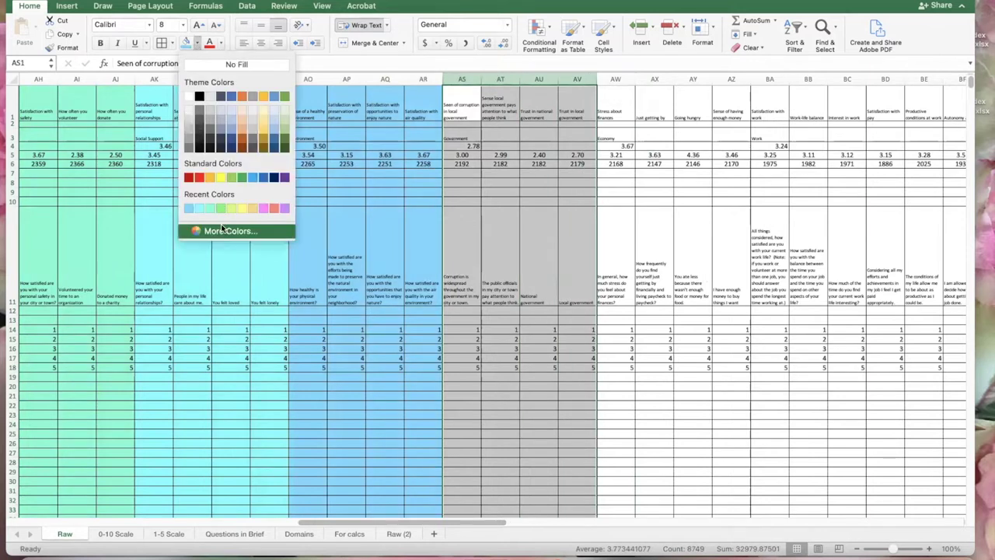
click(226, 231)
click(522, 247)
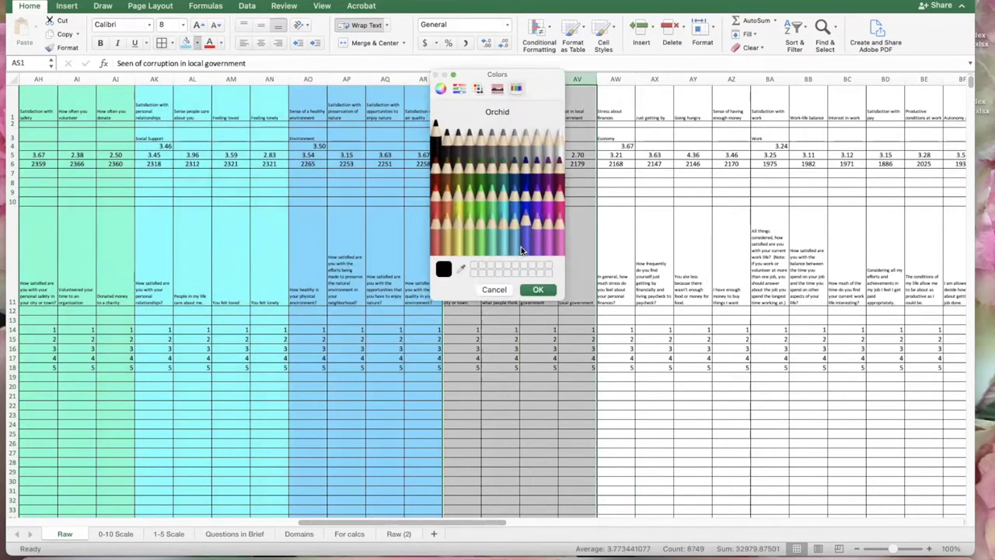
click(537, 289)
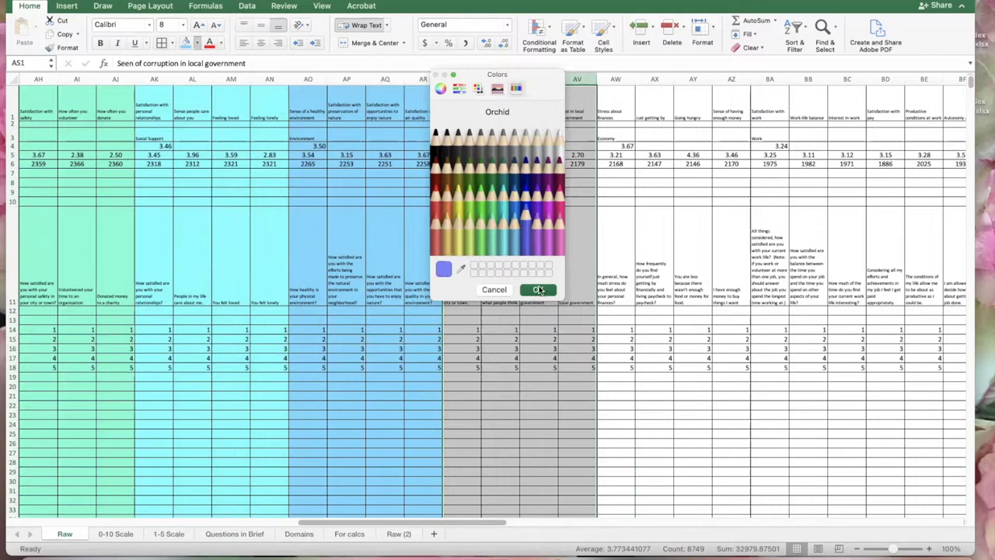
Fill the economy columns, AW through AZ, with the Lavender pencil color
drag(620, 78, 732, 78)
click(196, 47)
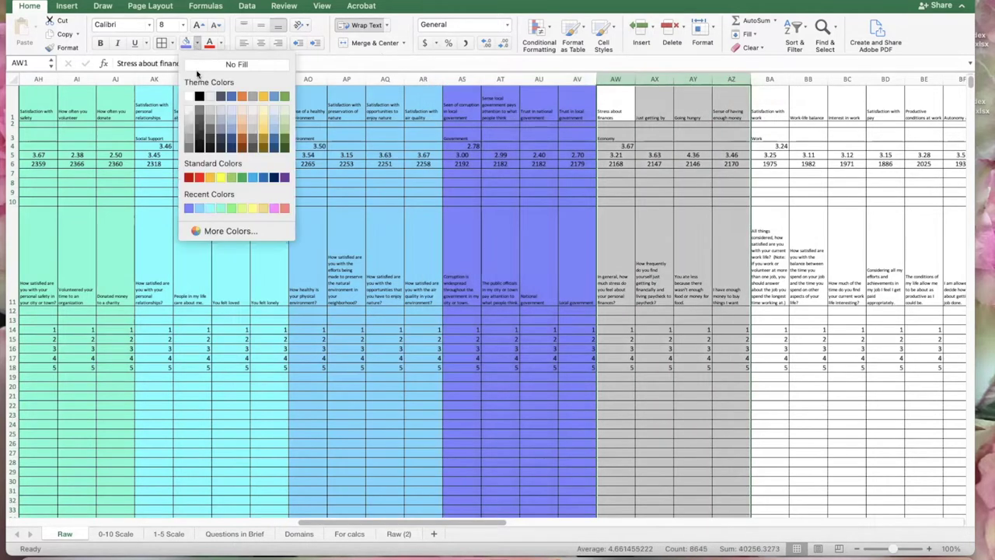
click(208, 228)
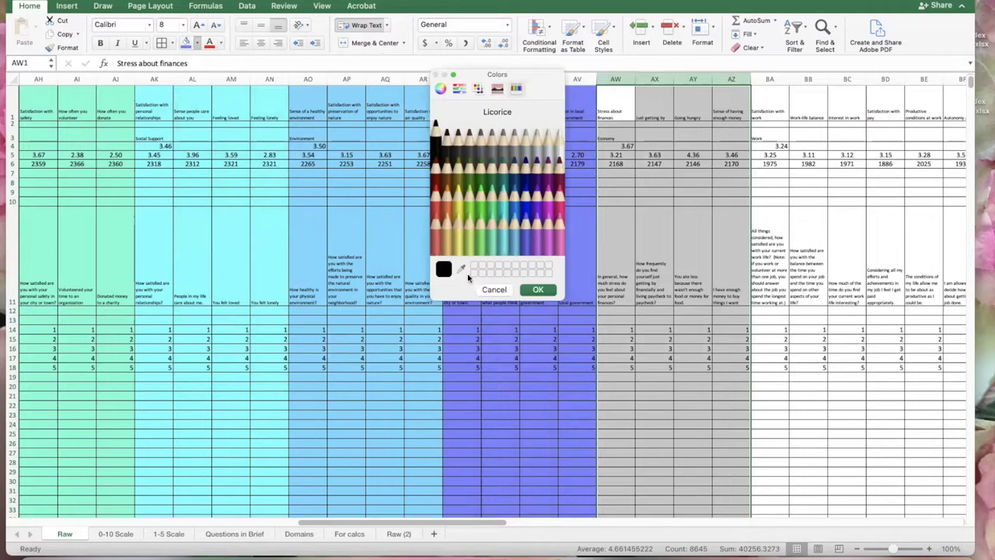
click(534, 240)
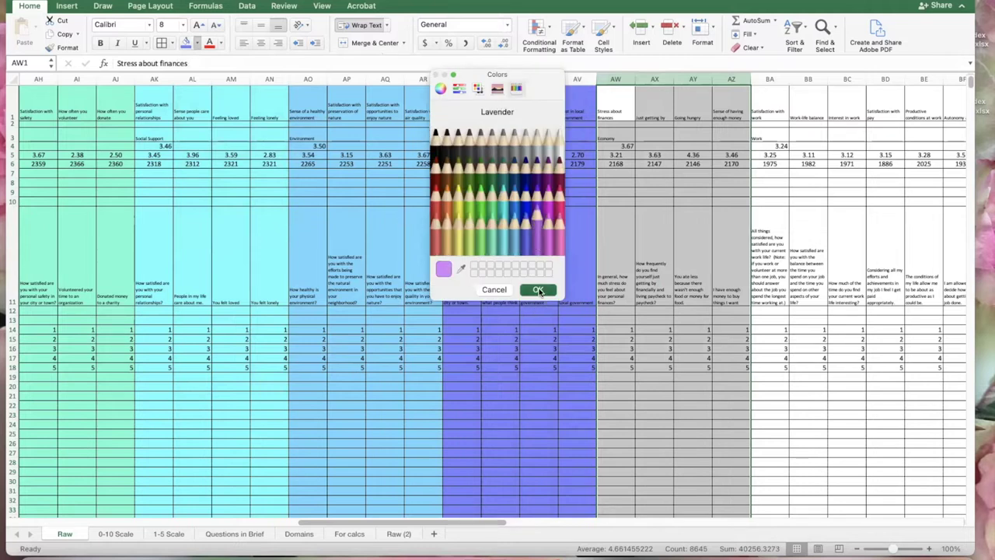
click(538, 290)
Fill the work columns, BA through BF, with the light pink pencil color and deselect them
drag(769, 78, 894, 85)
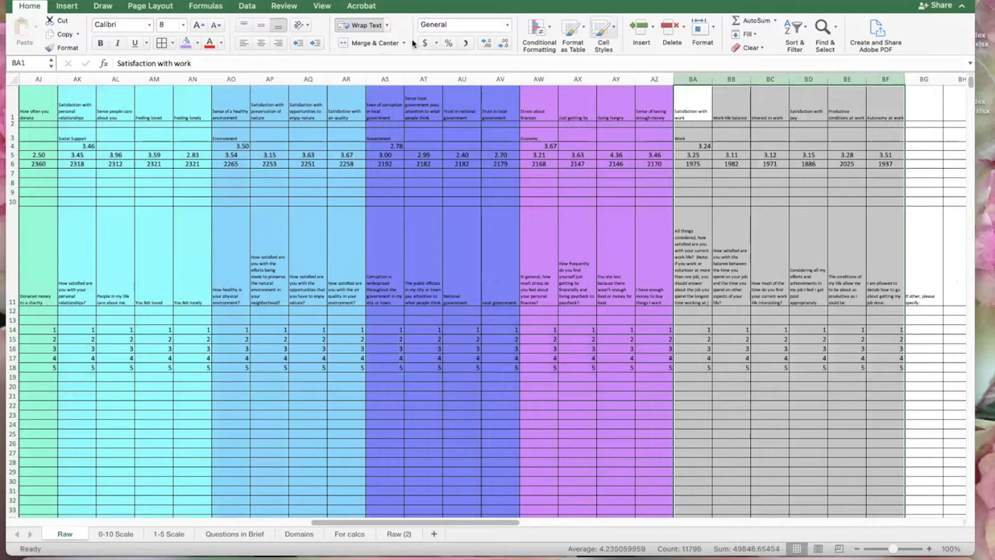
click(197, 45)
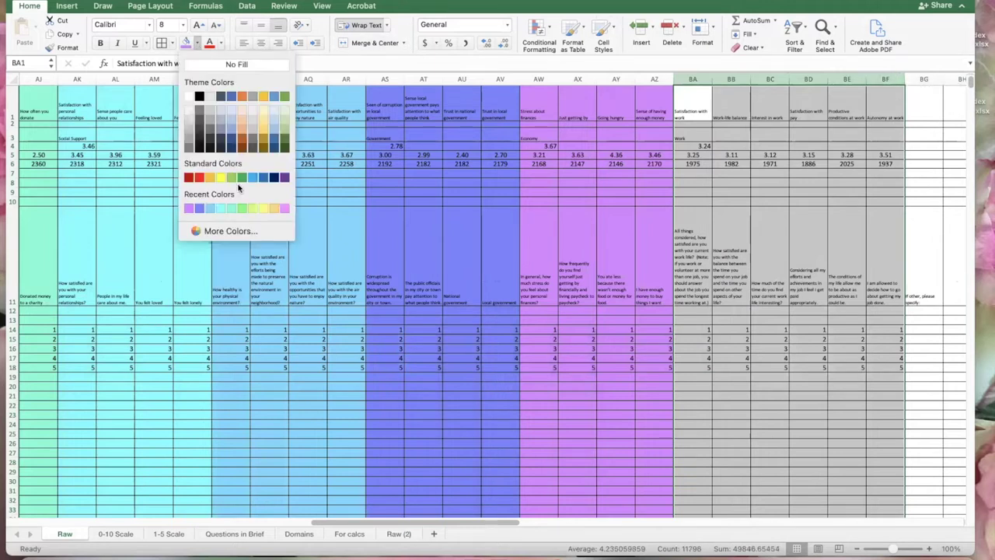
click(225, 230)
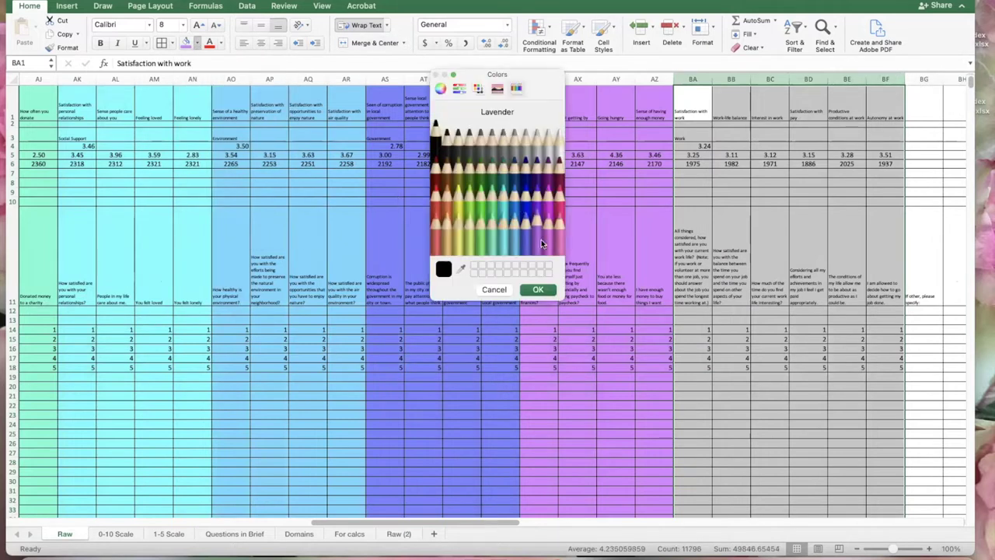
click(545, 239)
click(538, 289)
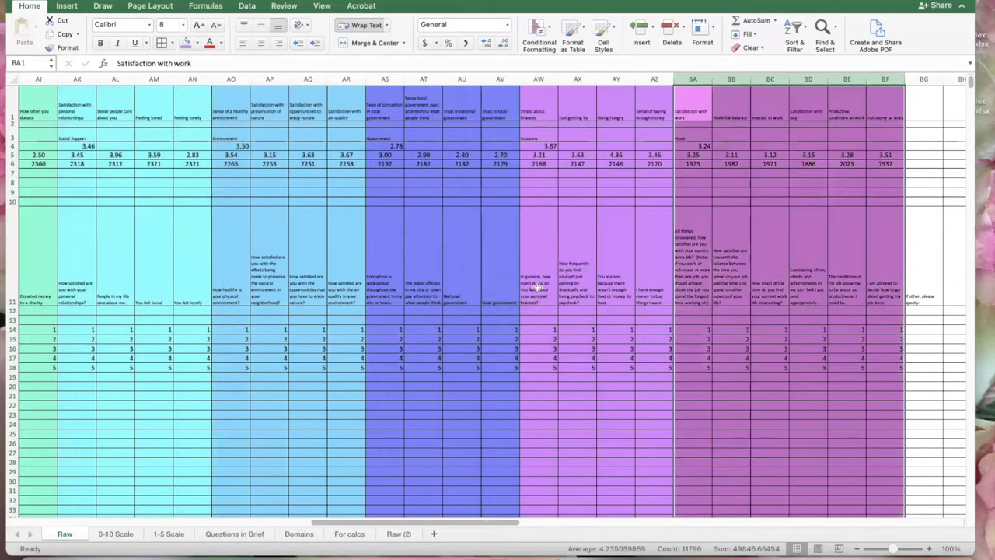
click(628, 310)
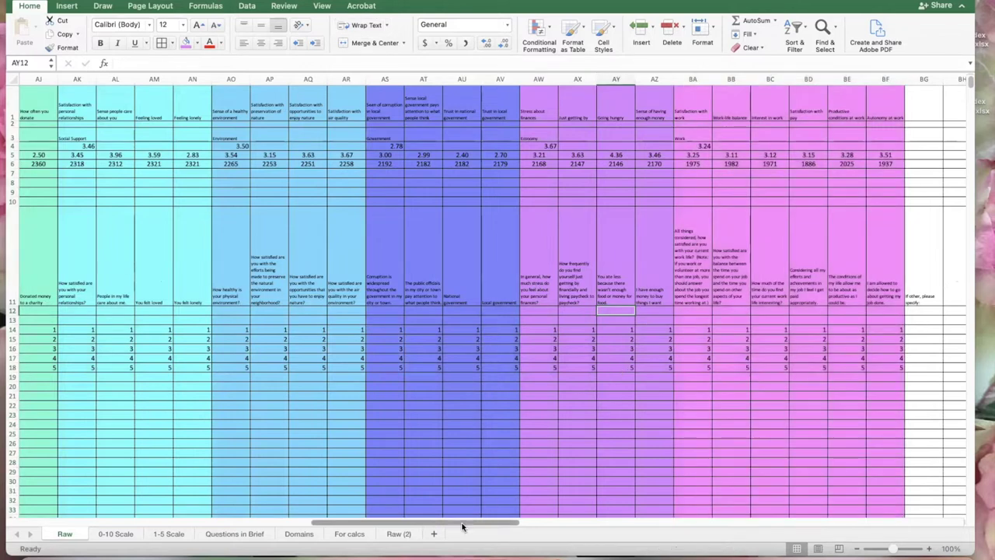
Copy the red Satisfaction with life columns, I through M, from the Raw sheet
drag(462, 526, 368, 525)
scroll(126, 450, left, 10)
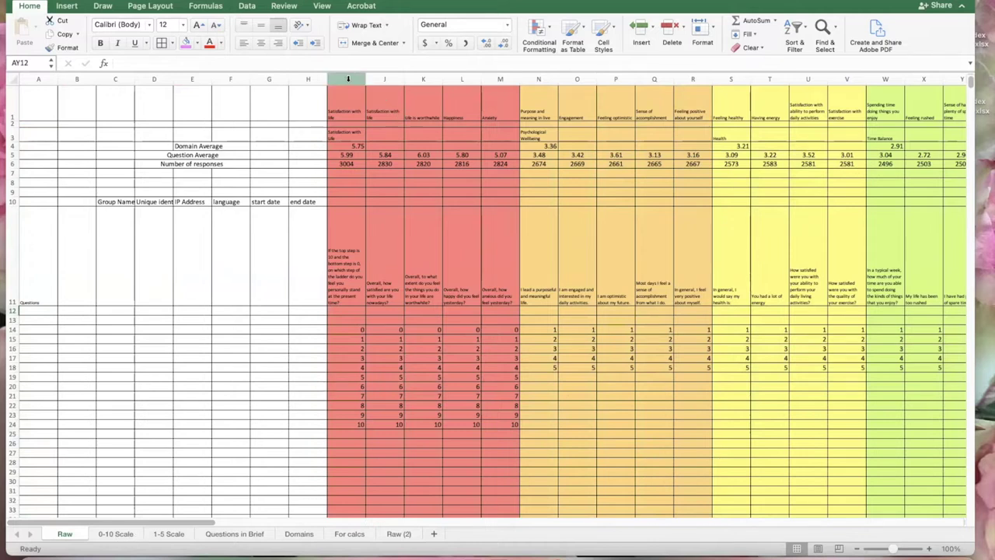
drag(348, 79, 507, 65)
key(super+c)
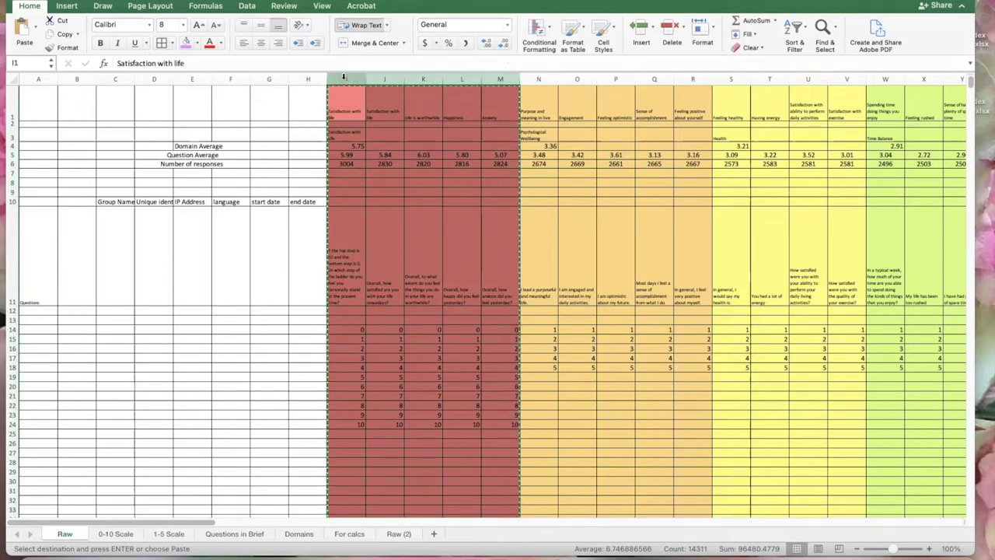
Paste the copied columns into the 0-10 Scale sheet starting at column I, and deselect them
click(109, 534)
click(351, 154)
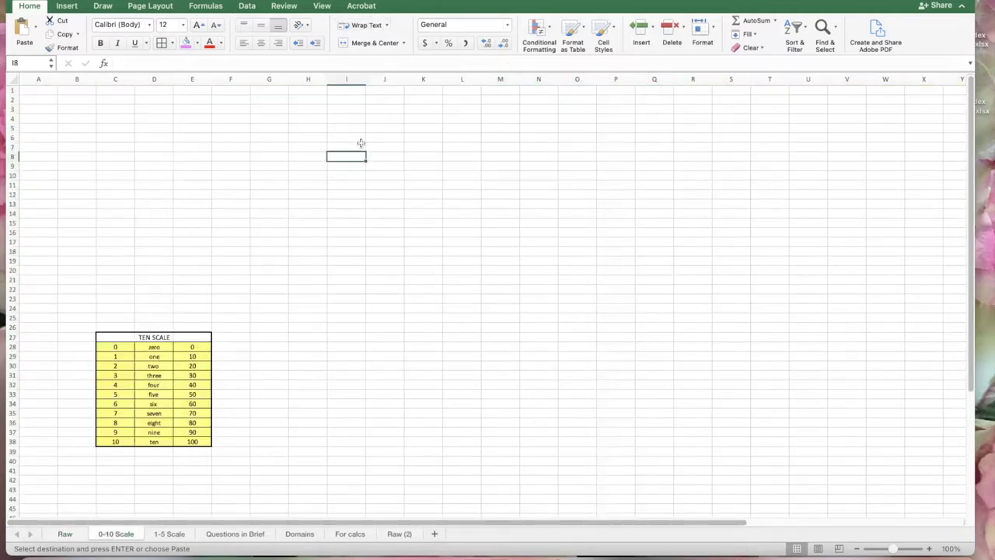
click(352, 78)
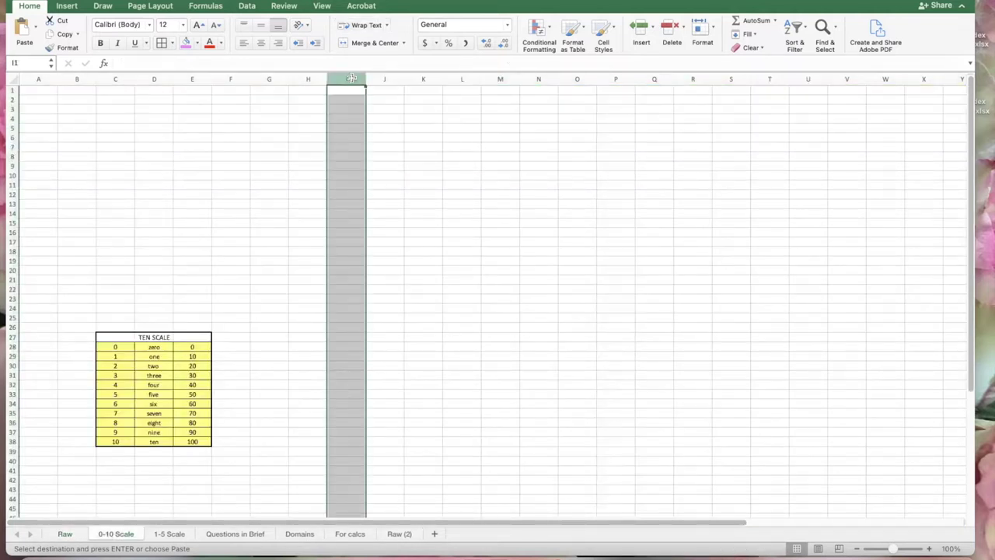
key(super+v)
click(645, 224)
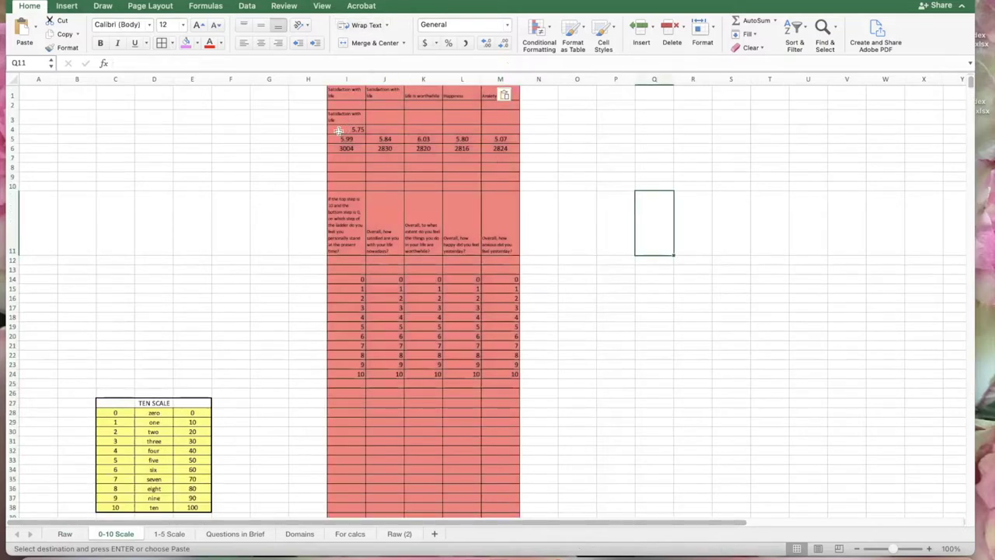
Clear the domain average, question averages and response counts in cells I4 through M6 of the 0-10 Scale sheet
drag(346, 128, 501, 148)
key(Delete)
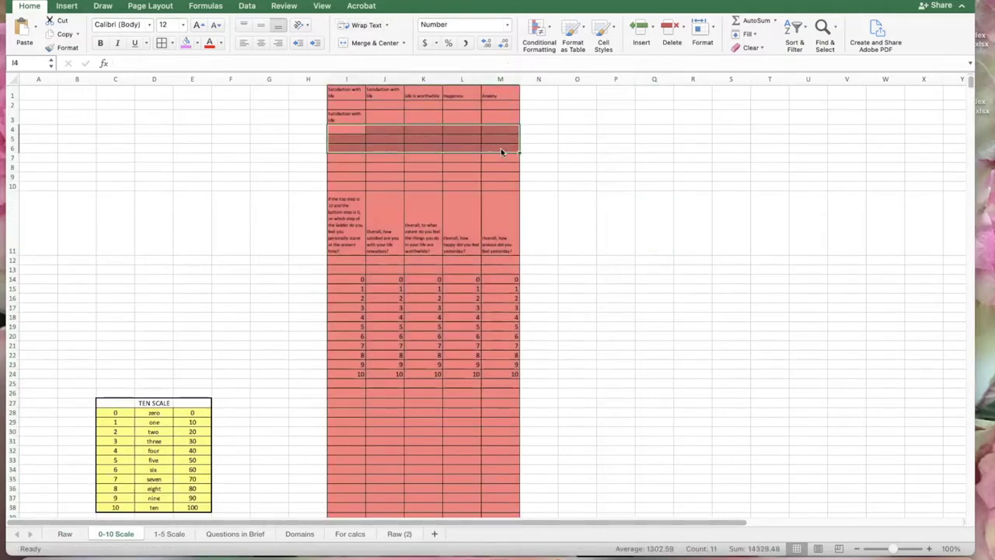
click(549, 185)
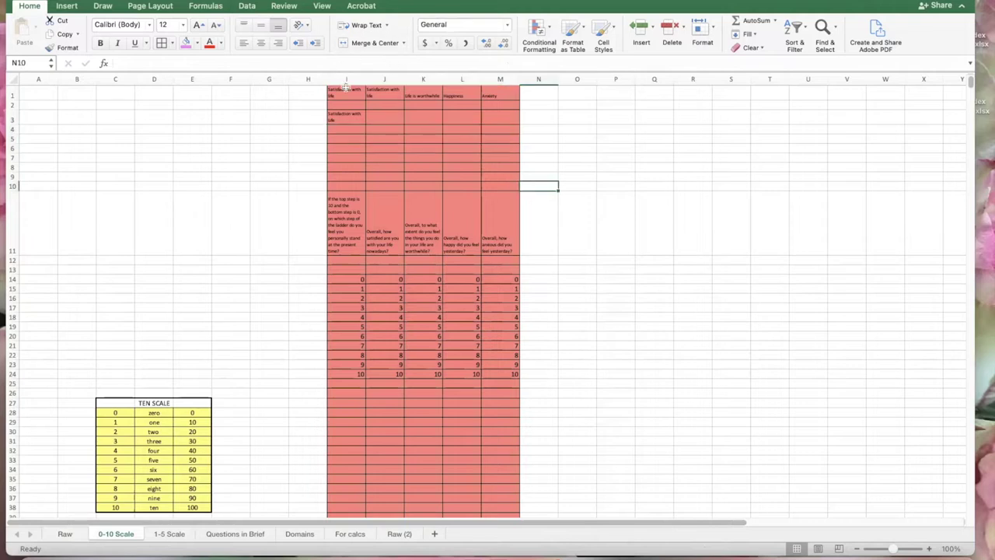
Replace every 10 in columns I through M with the word "ten"
drag(359, 79, 500, 79)
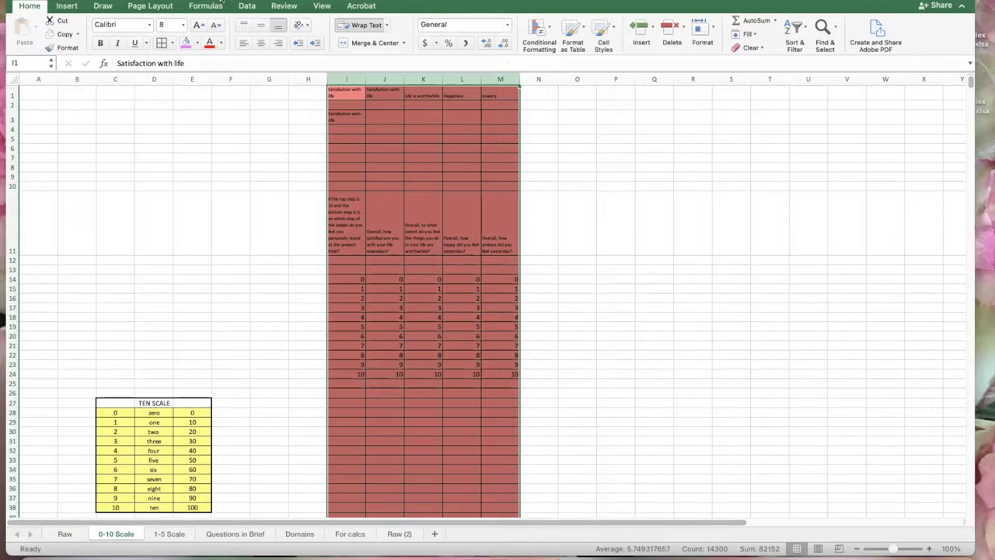
click(99, 0)
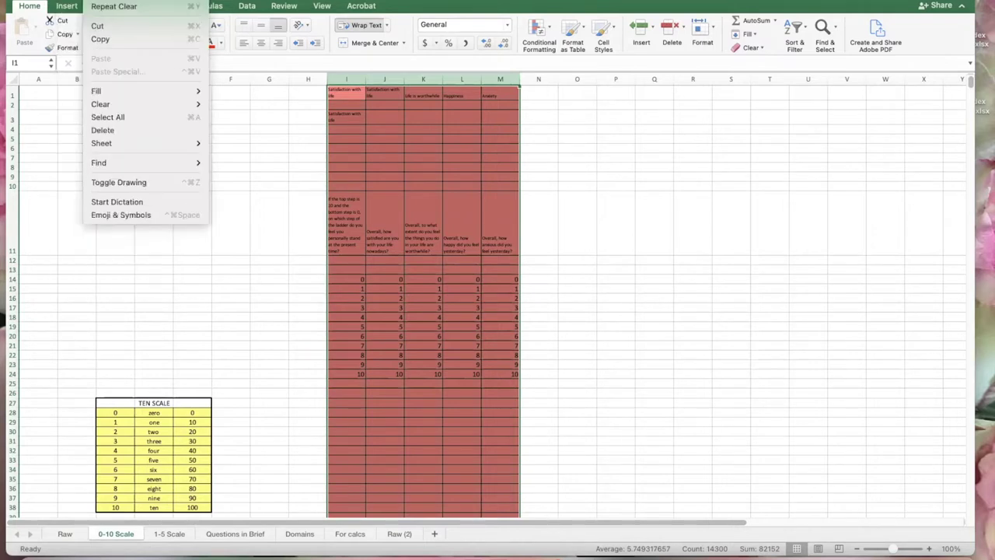
mouse_move(129, 163)
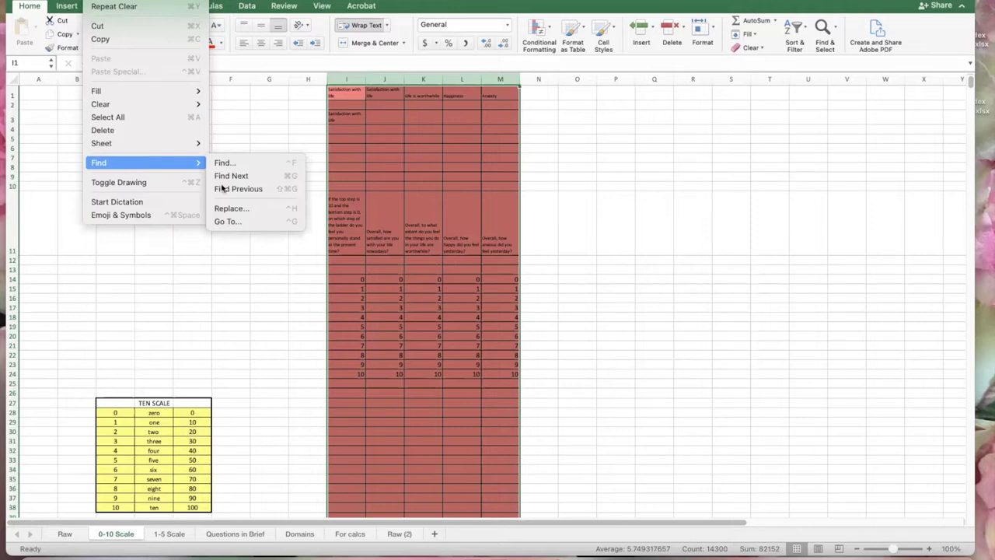
click(232, 211)
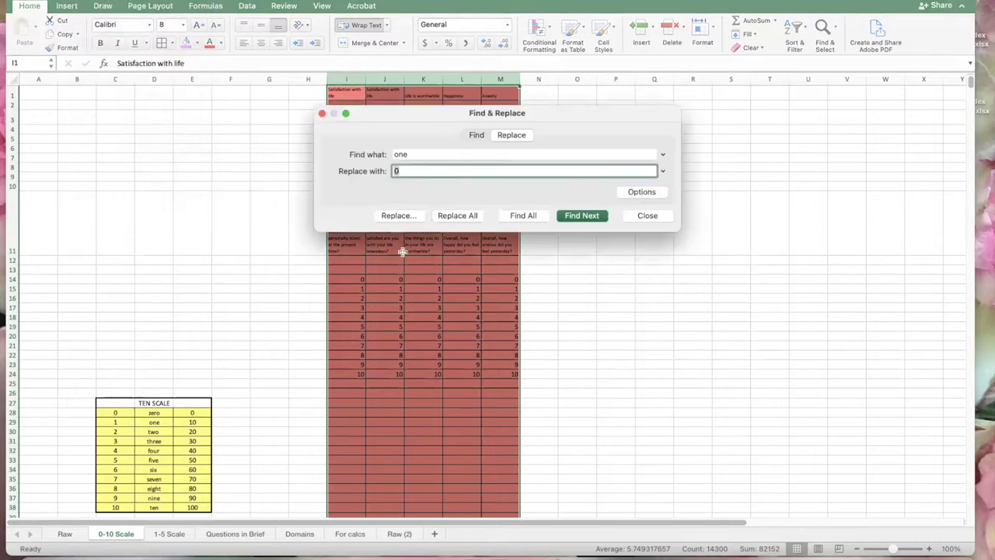
double_click(394, 154)
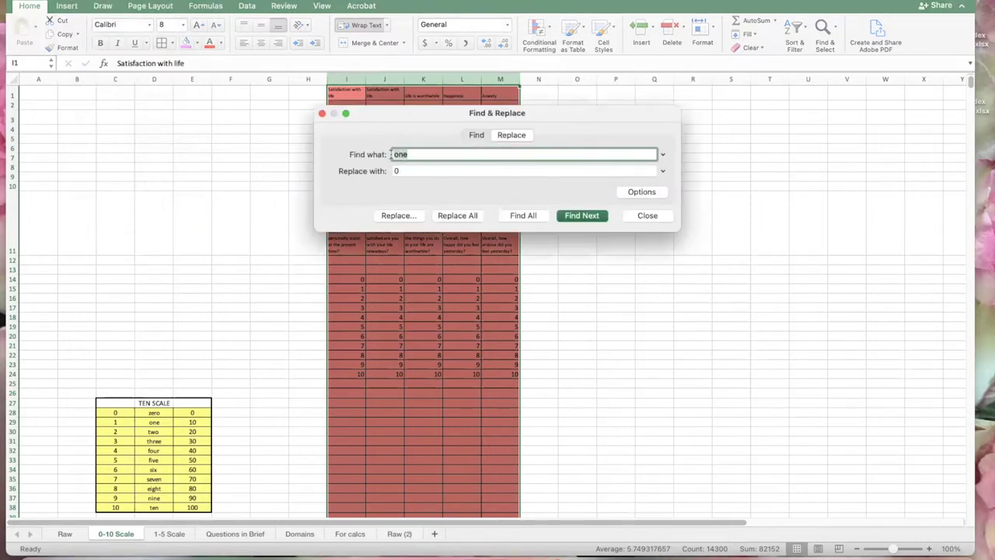
click(394, 170)
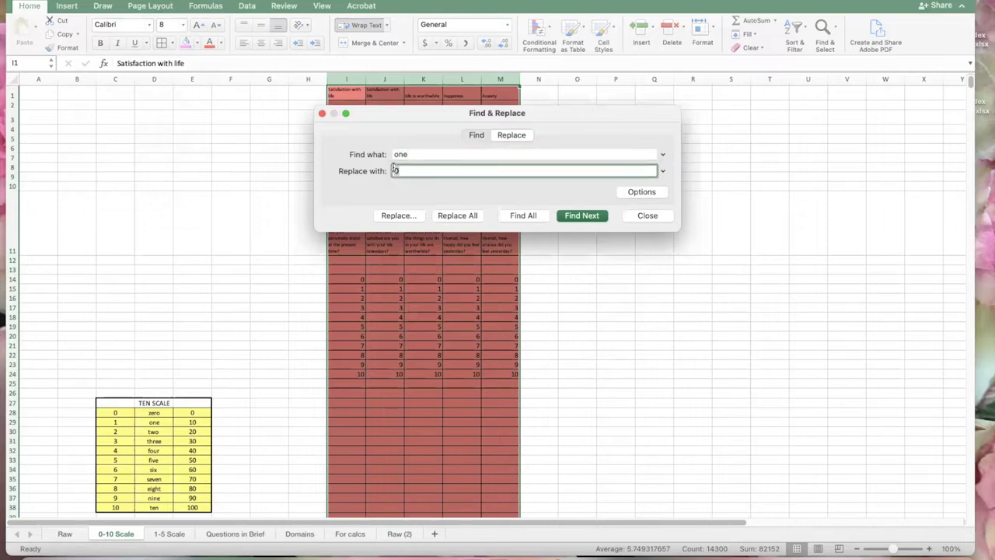
double_click(394, 154)
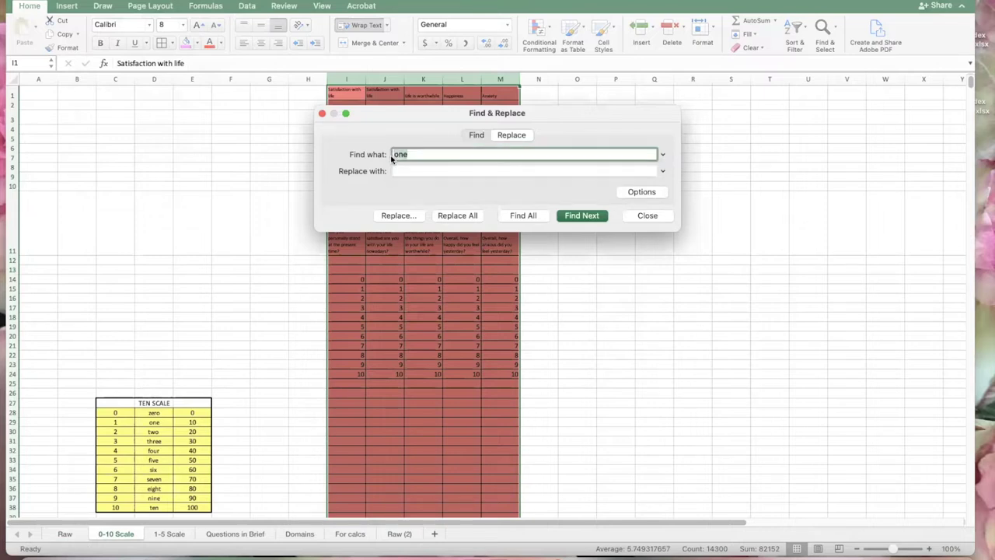
text(10)
click(394, 170)
text(ten)
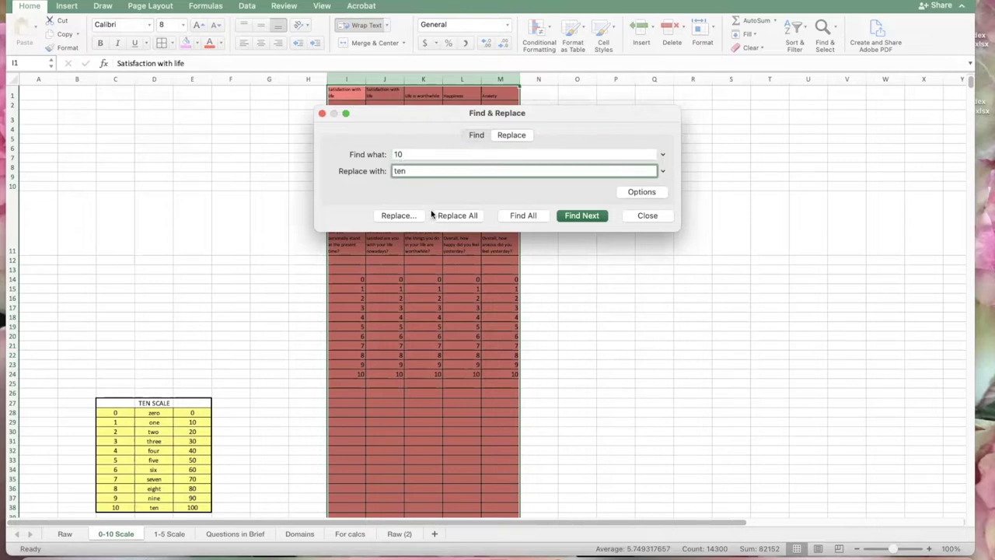
click(455, 216)
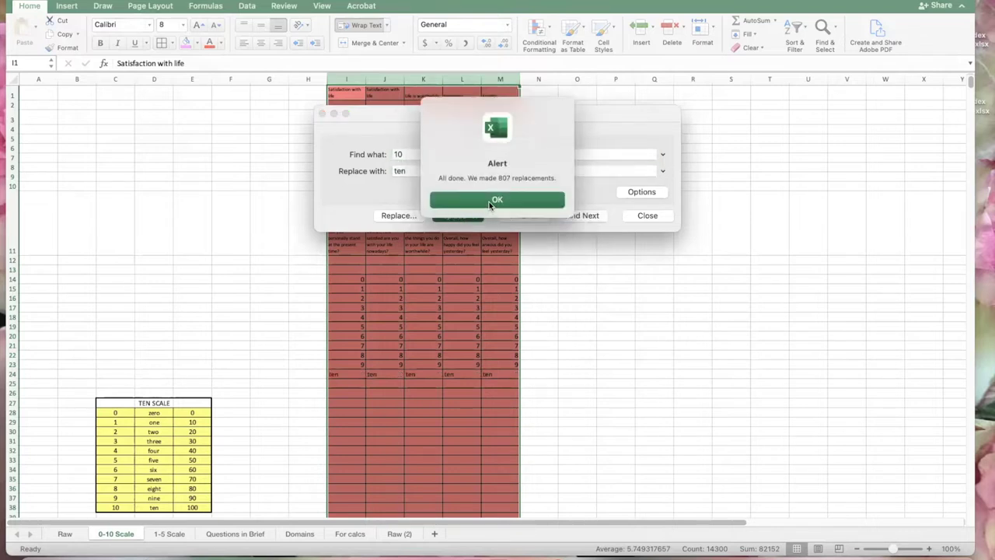
click(489, 200)
Replace every 9 in columns I through M with the word "nine"
click(391, 154)
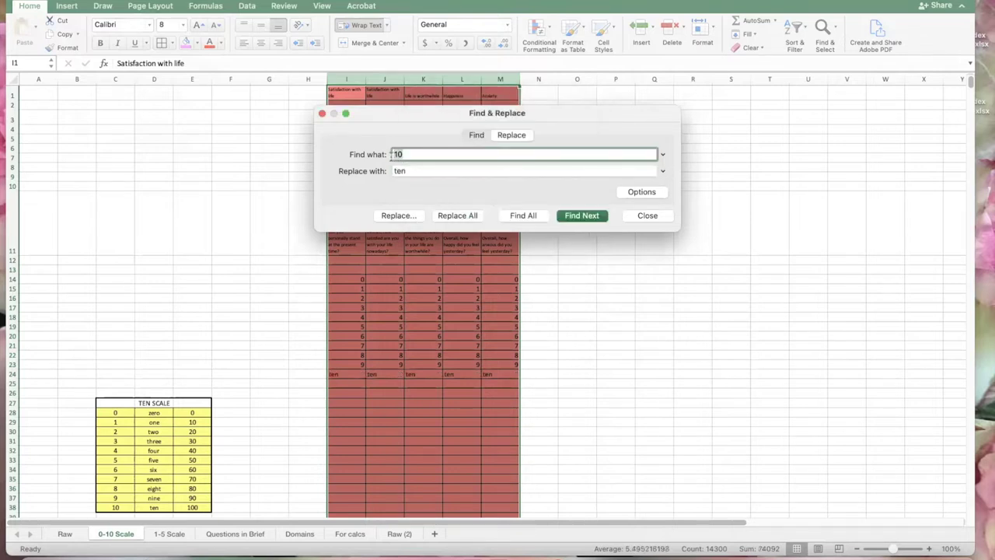
text(9)
double_click(399, 170)
text(nine)
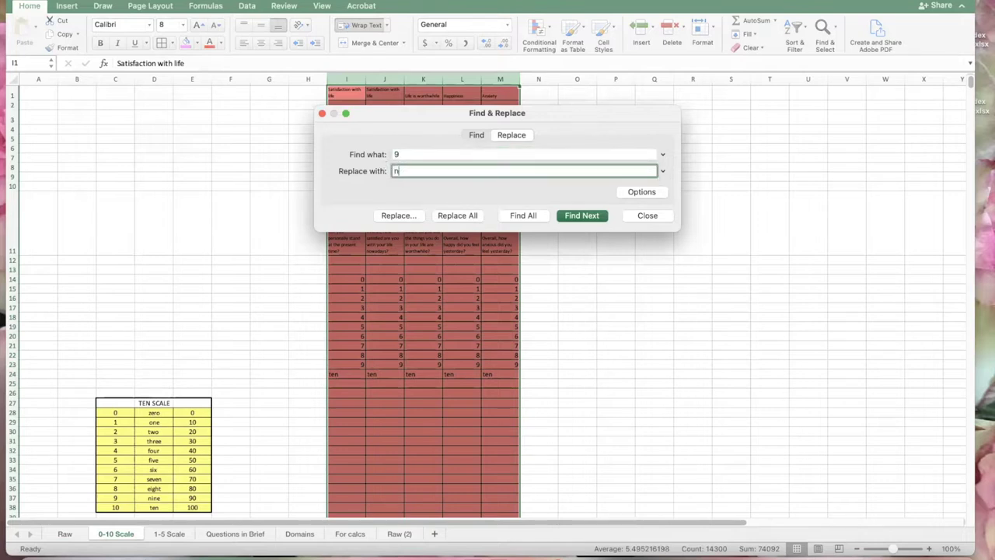
click(462, 216)
click(478, 200)
Replace every 8 in columns I through M with the word "eight"
click(388, 155)
text(8)
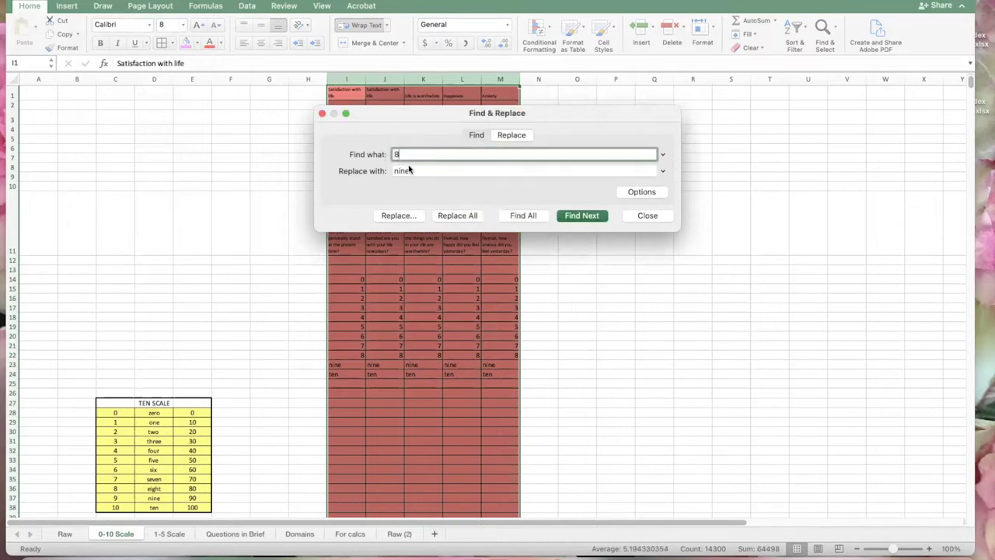
click(391, 175)
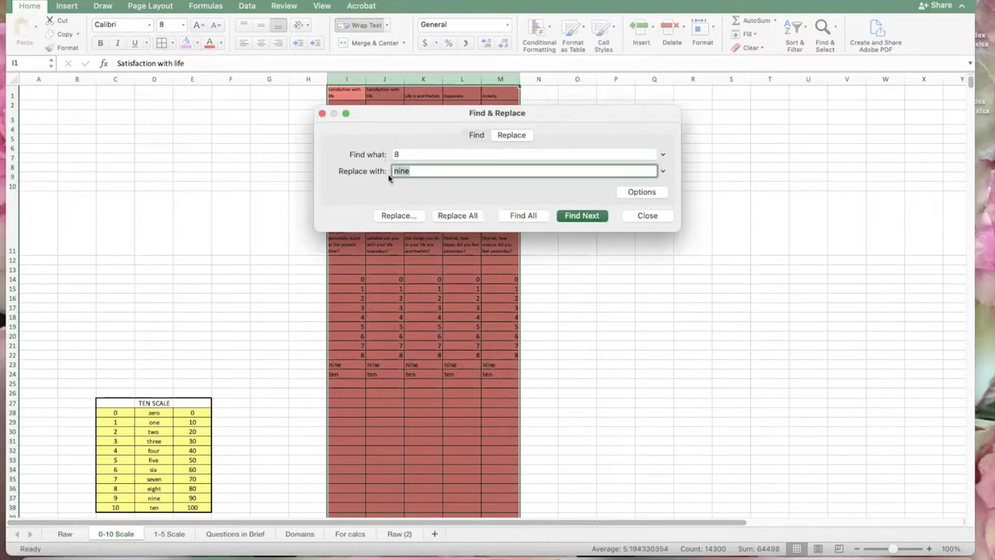
text(eight)
click(448, 217)
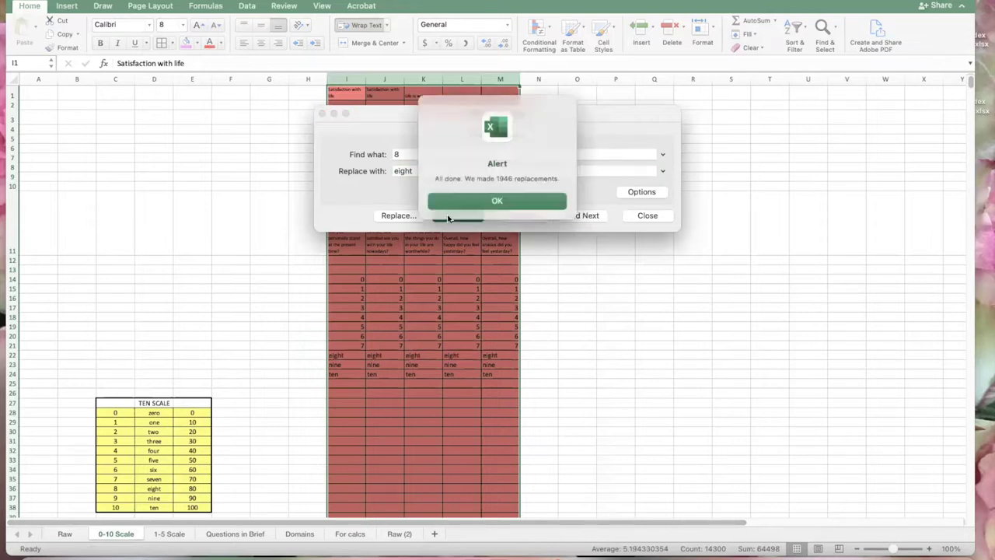
click(490, 199)
Replace every 7 in columns I through M with the word "seven"
click(392, 153)
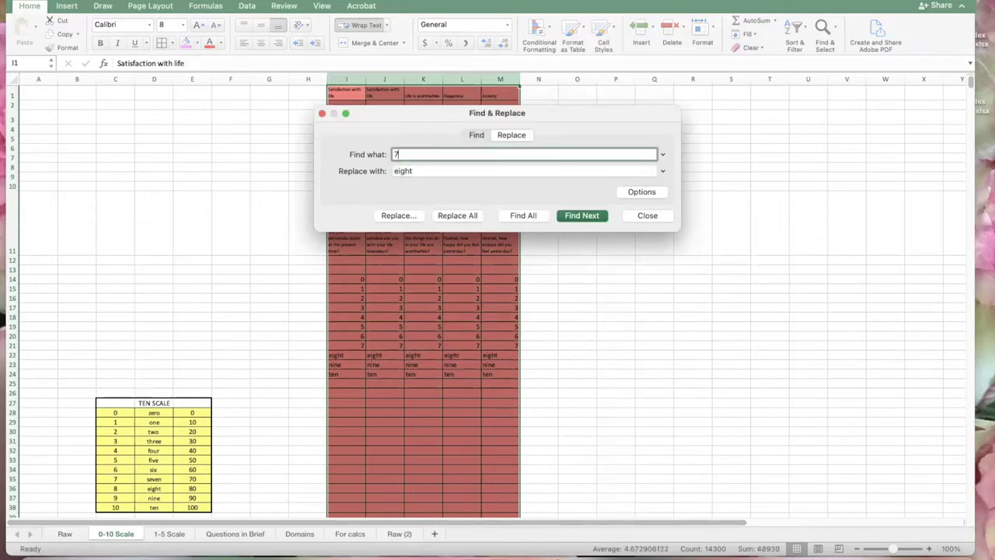
key(Tab)
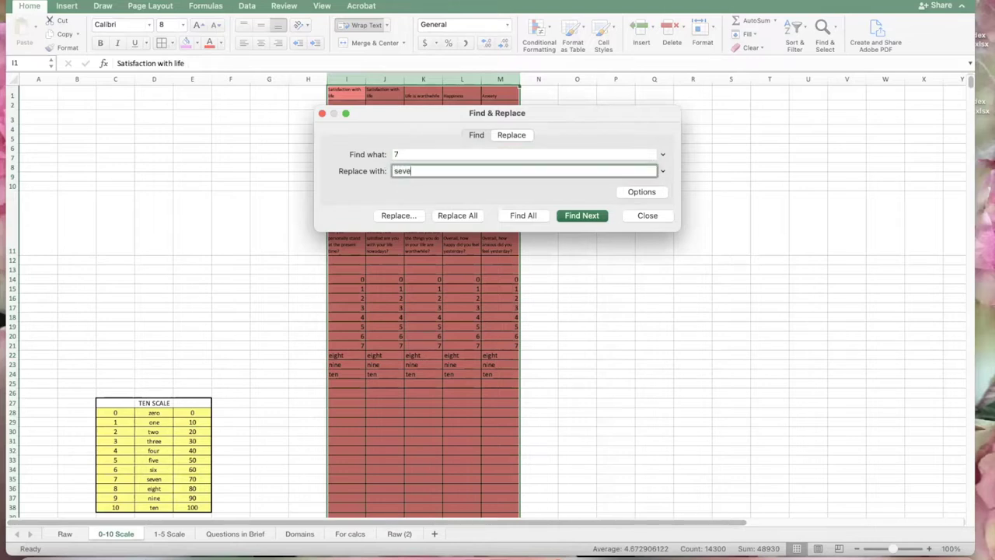
click(446, 218)
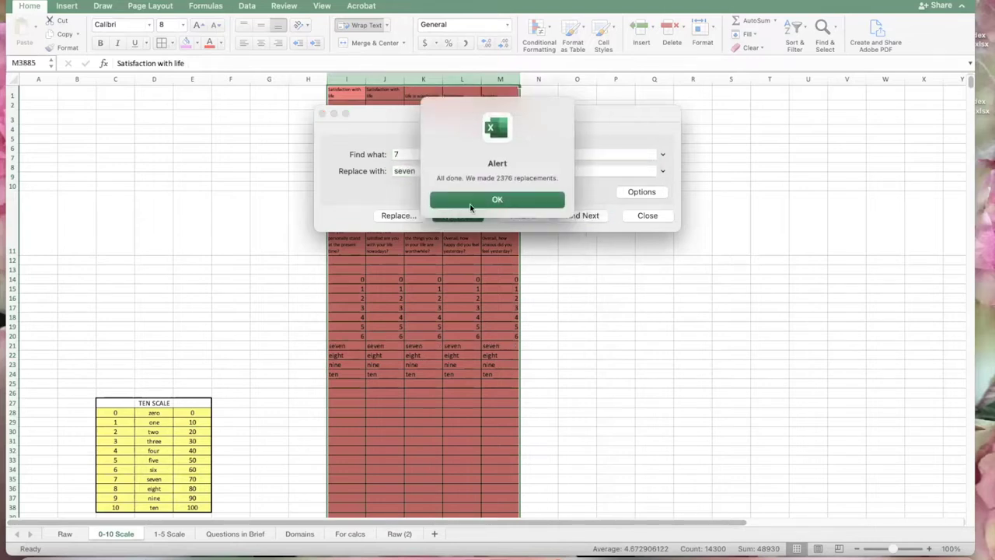
click(478, 195)
Replace every 6 in columns I through M with the word "six"
click(391, 155)
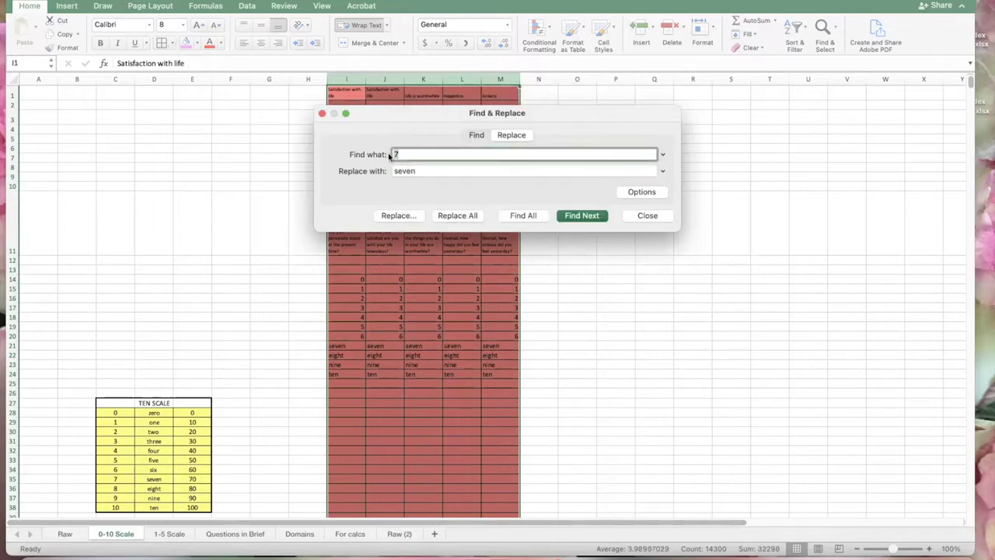
key(Tab)
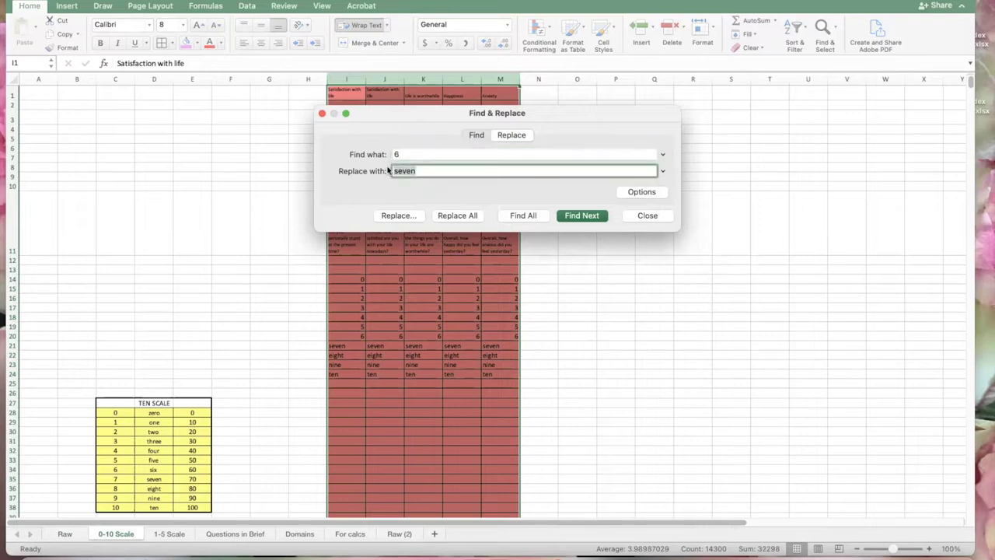
text(six)
click(460, 215)
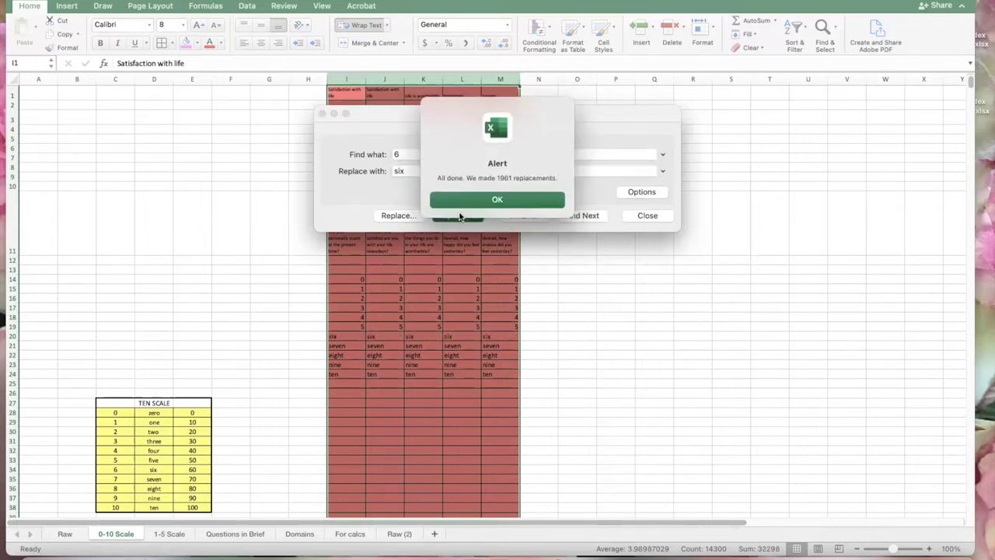
click(471, 198)
Replace every 5 in columns I through M with the word "five"
click(395, 155)
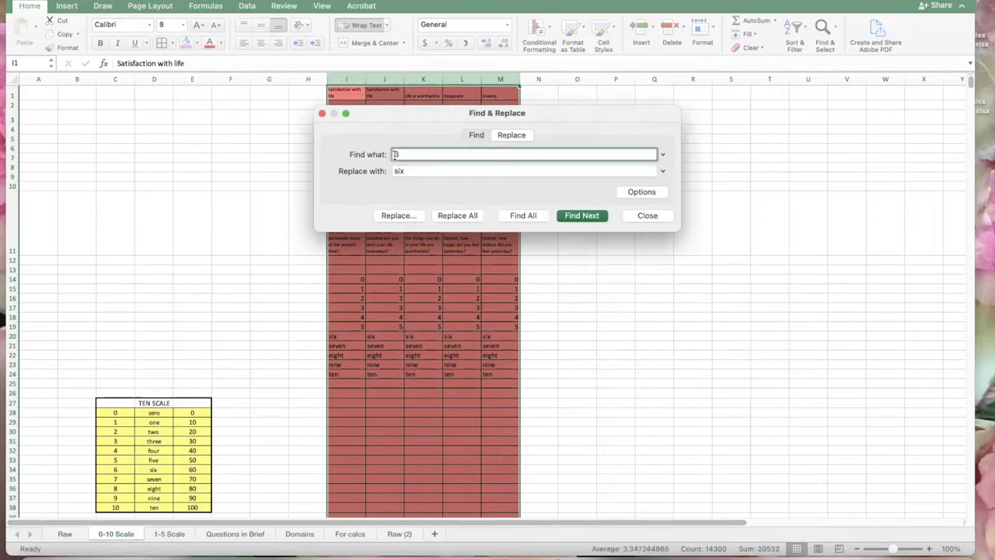
text(5)
click(393, 170)
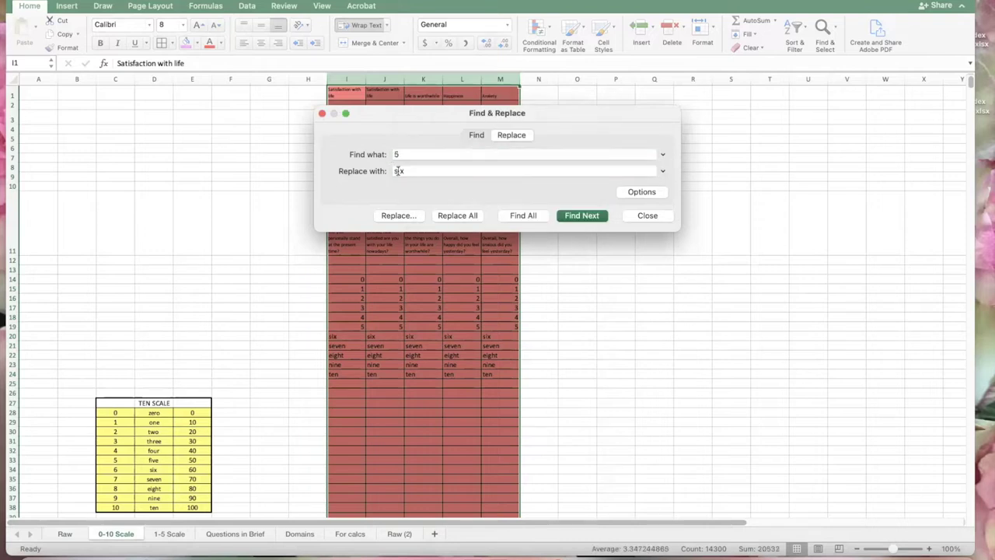
text(five)
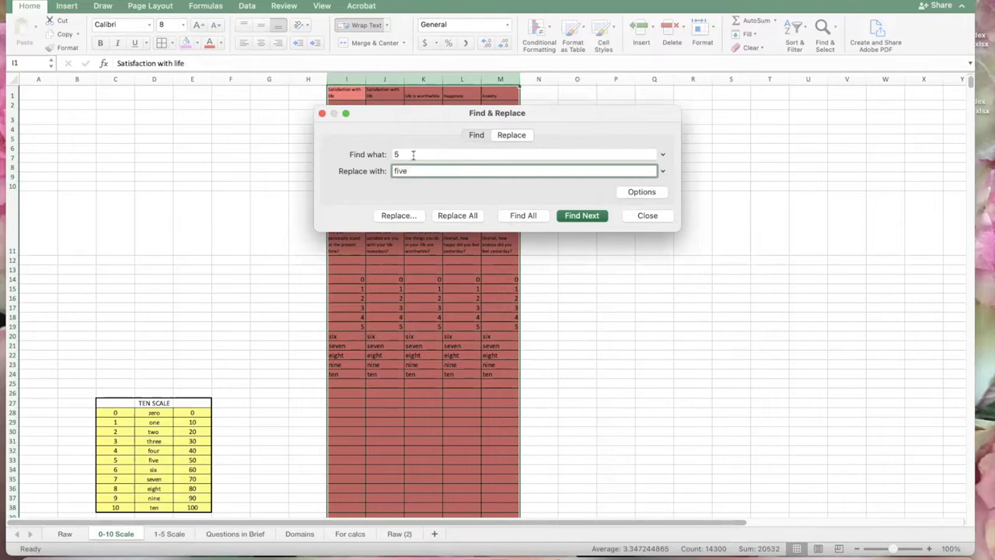
click(457, 215)
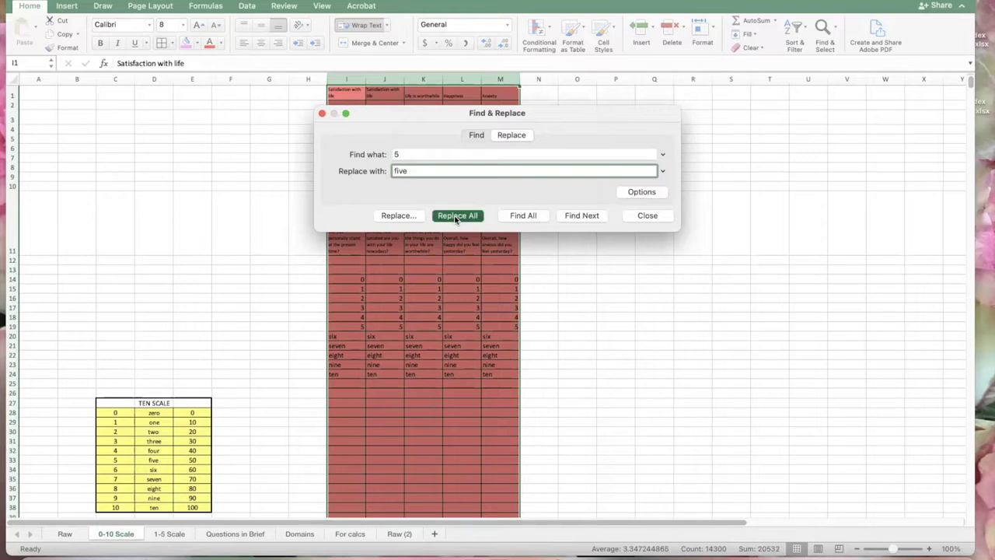
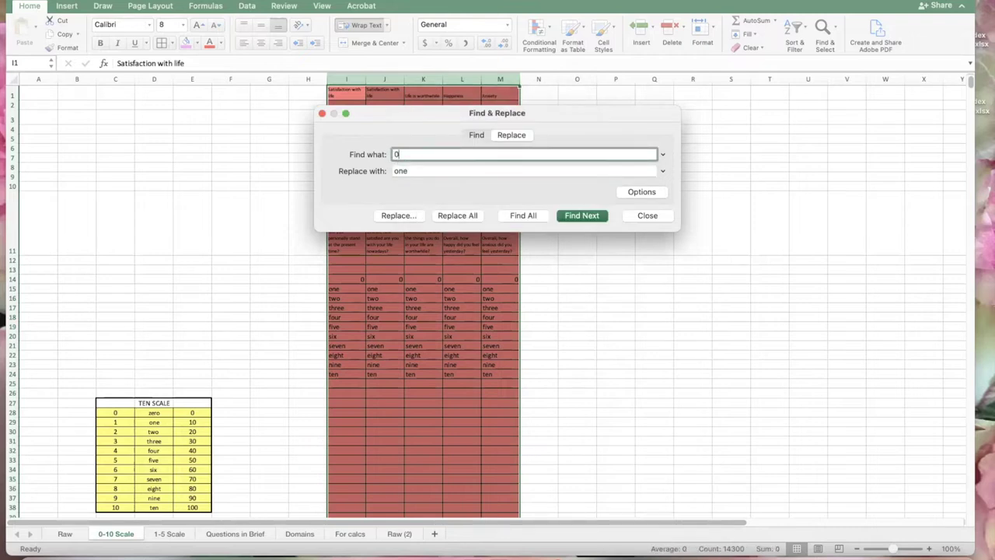
Replace every 0 in columns I through M with the word "zero"
click(402, 170)
double_click(402, 170)
text(zero)
click(457, 213)
click(474, 200)
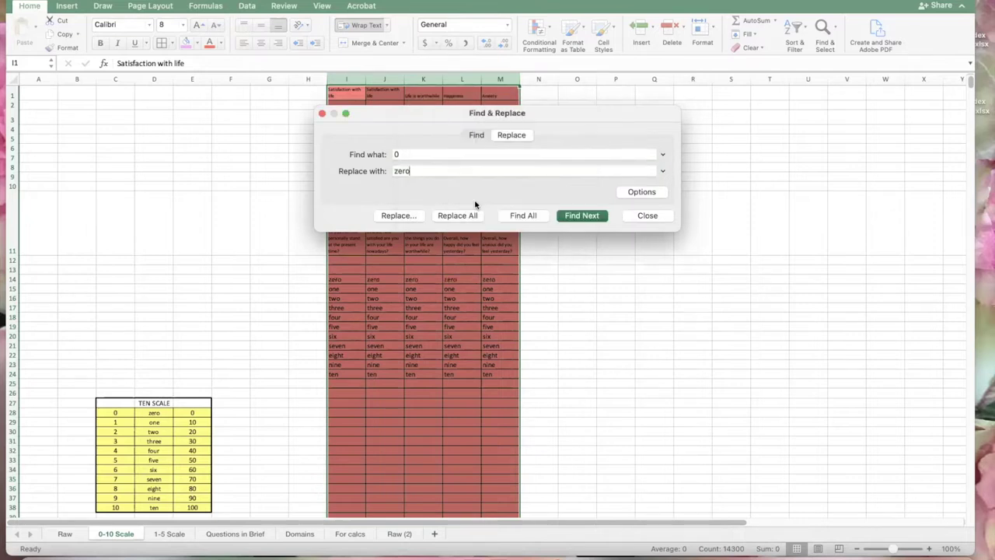
Replace every "ten" in columns I through M with 100
double_click(407, 154)
text(1)
double_click(415, 171)
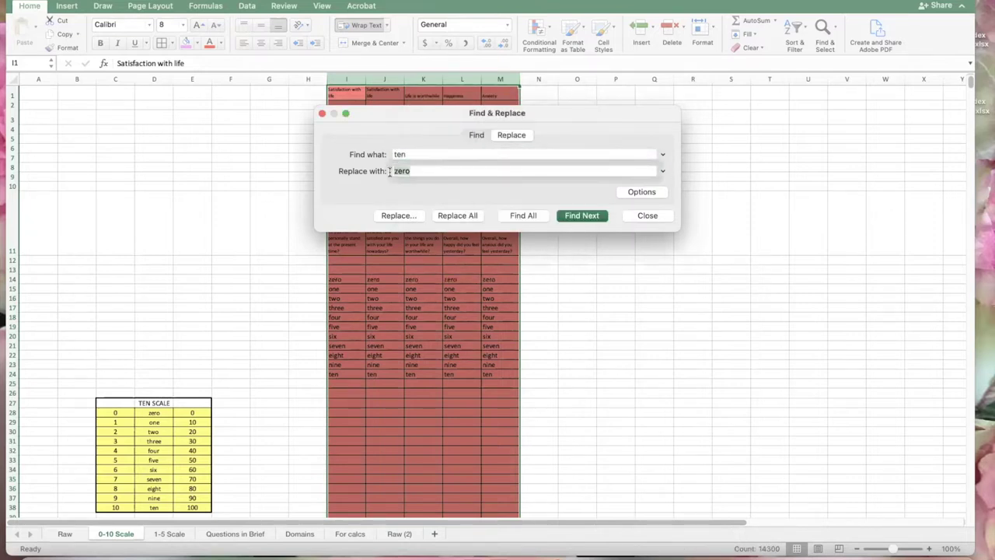
key(BackSpace)
text(100)
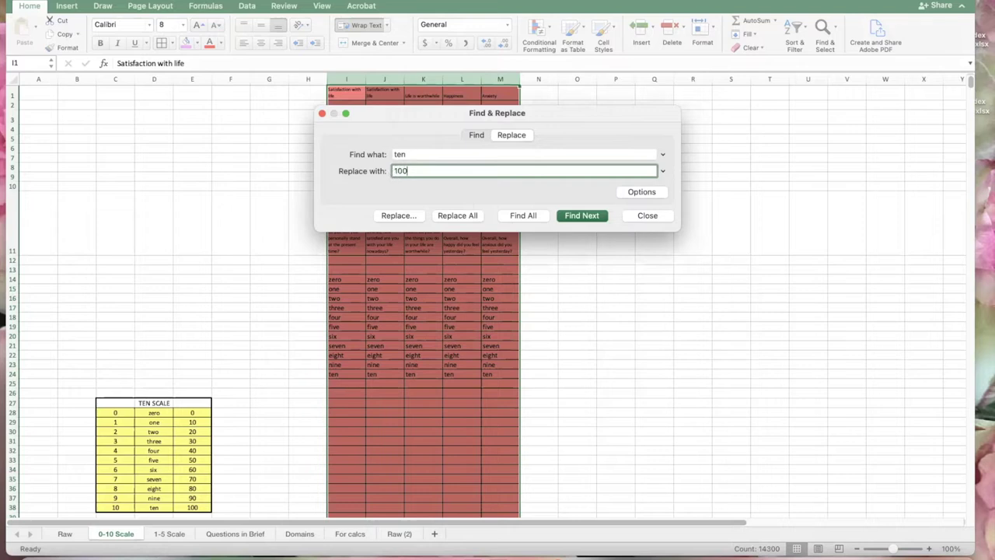
click(458, 216)
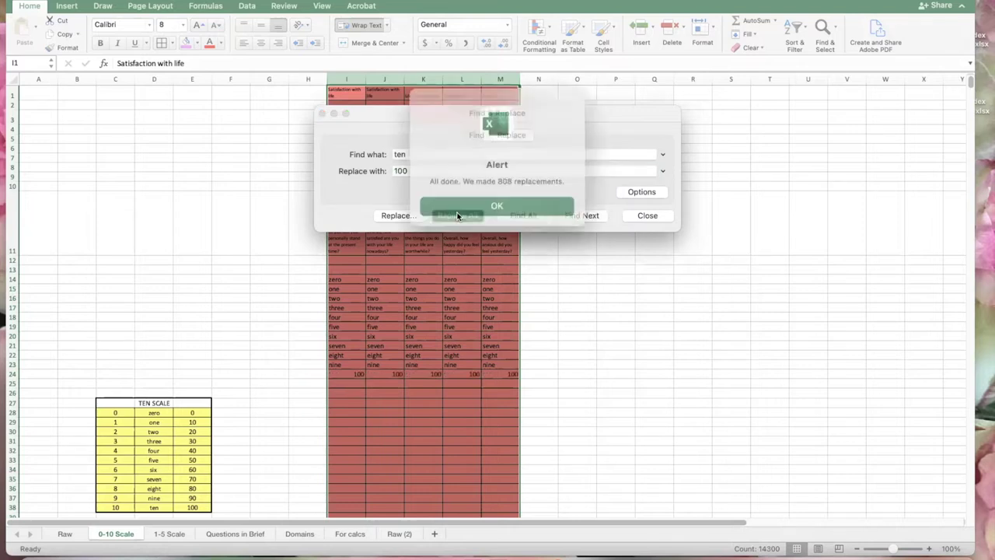
click(461, 202)
Replace every "nine" in columns I through M with 90
double_click(411, 159)
text(e)
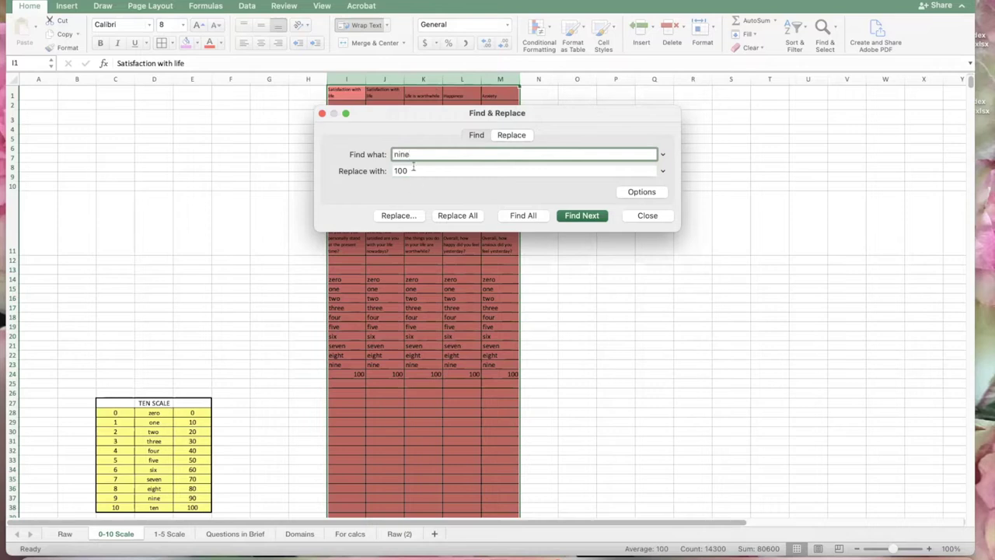
key(Tab)
text(90)
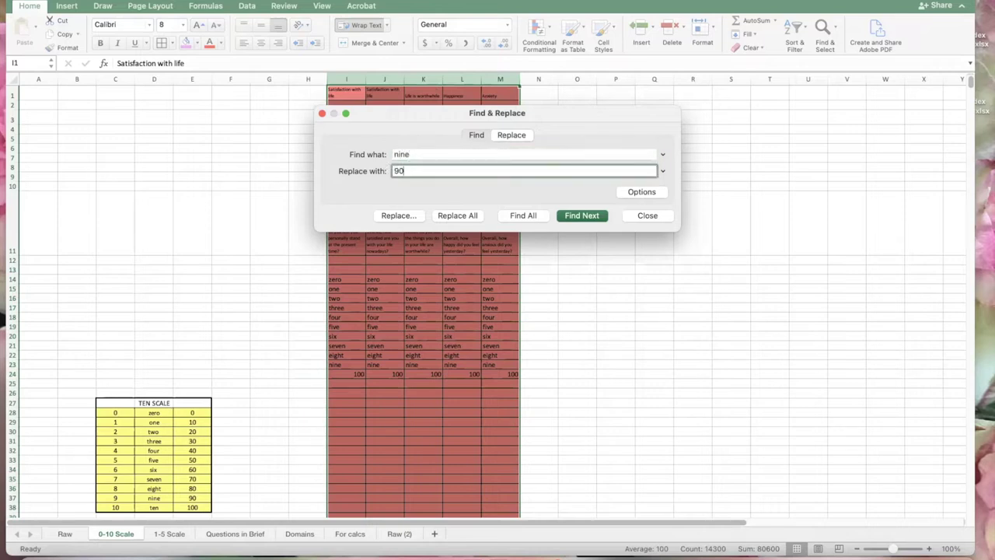
click(457, 215)
click(465, 204)
Replace every "eight" in columns I through M with 80
key(shift+Tab)
text(e)
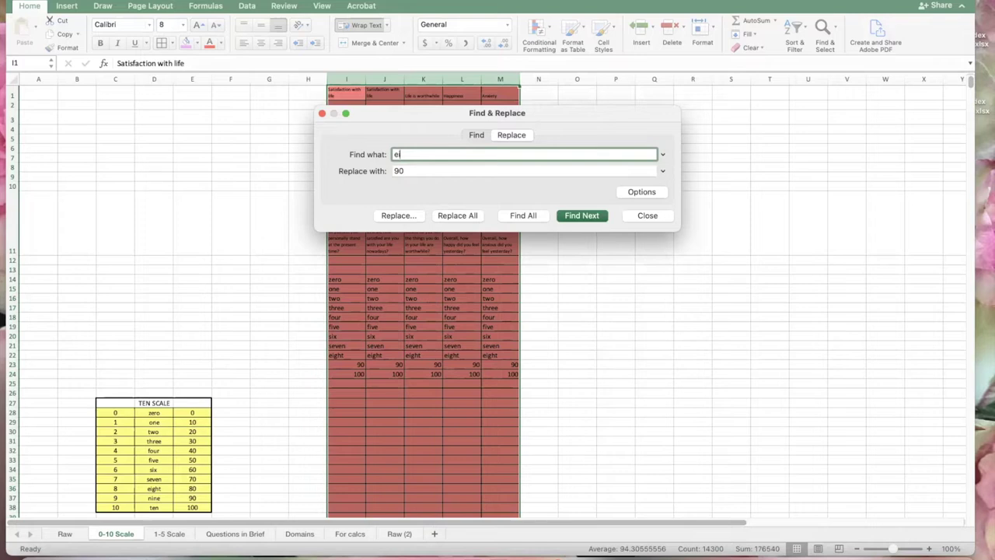
text(ight)
click(394, 170)
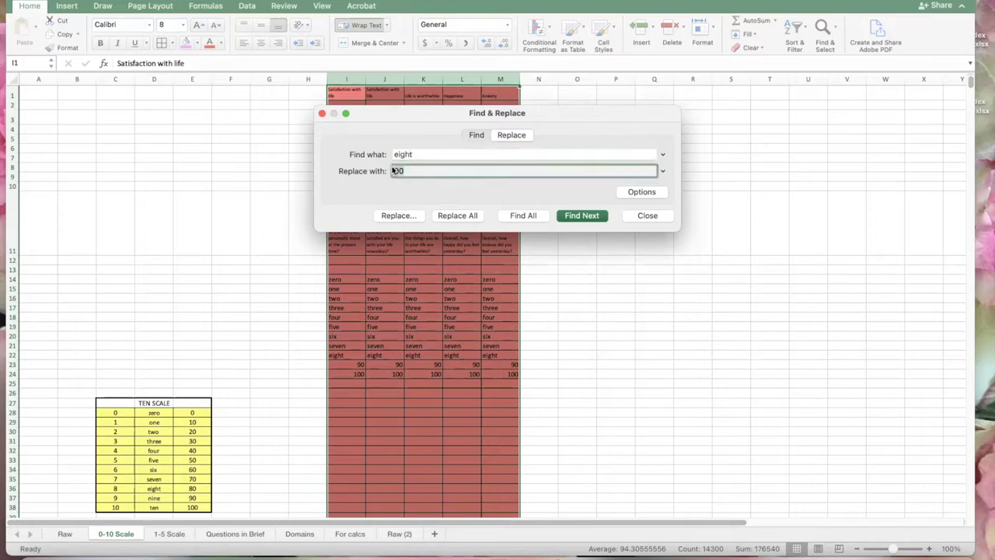
text(8)
click(457, 215)
click(475, 199)
Replace every "seven" in columns I through M with 70
double_click(393, 155)
text(seven)
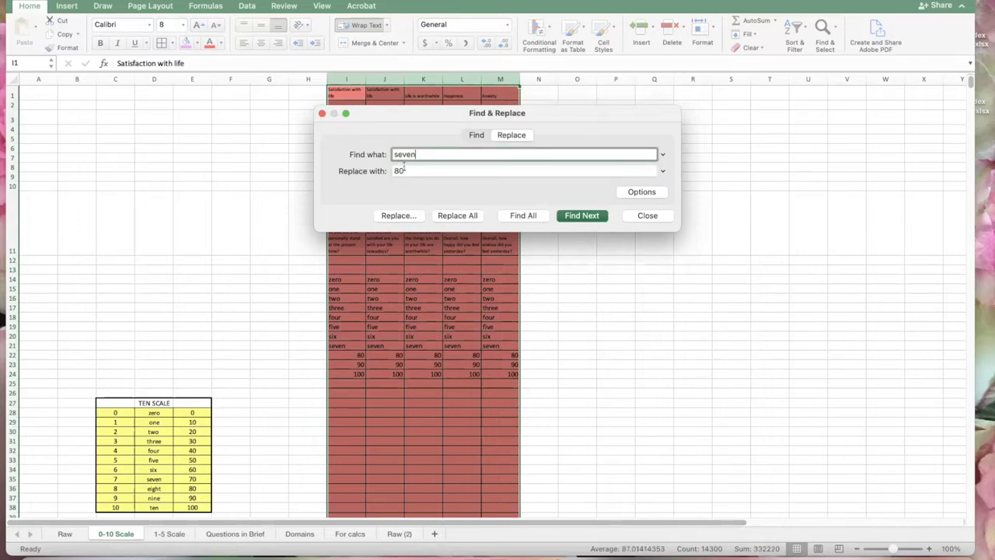
double_click(394, 171)
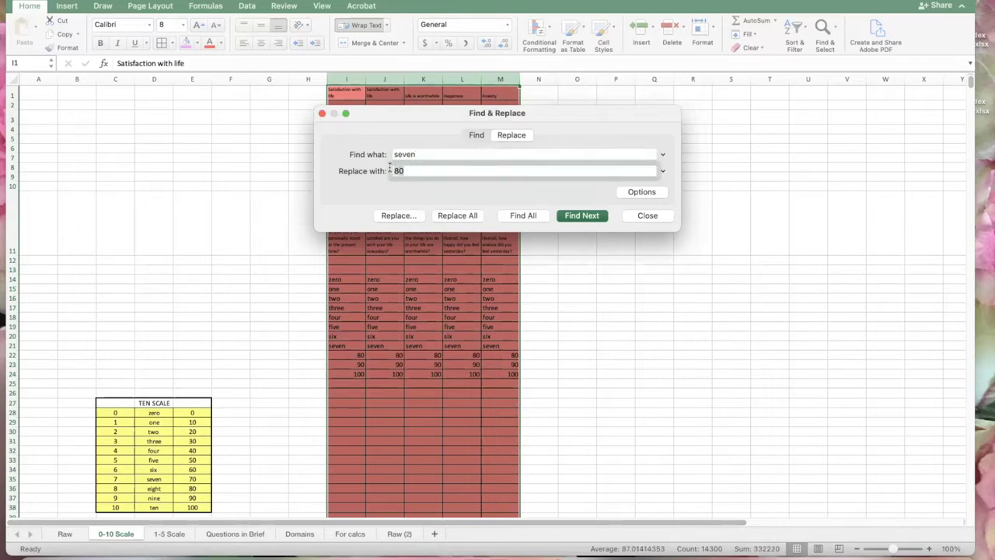
text(70)
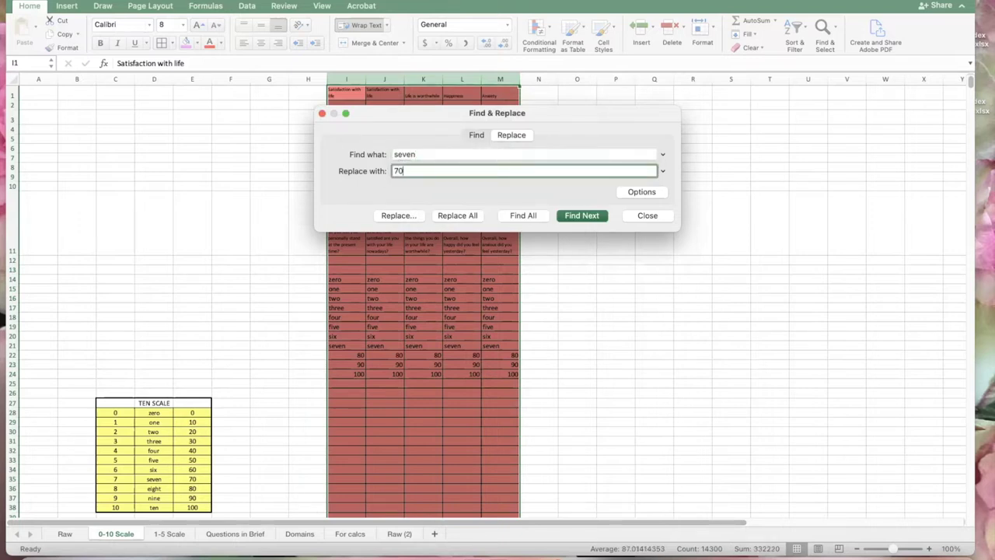
click(459, 215)
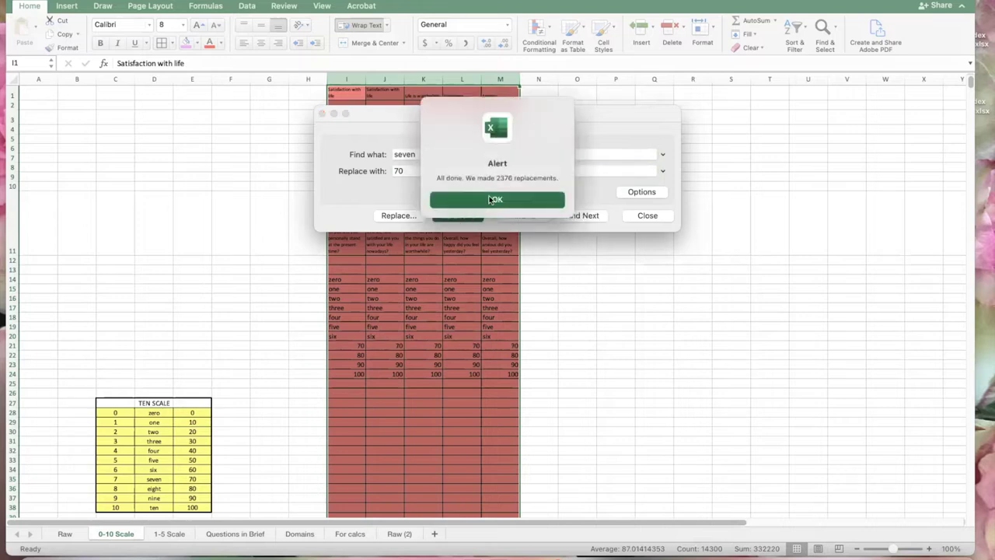
click(483, 199)
Replace every "six" in columns I through M with 60
drag(420, 154, 386, 172)
text(six)
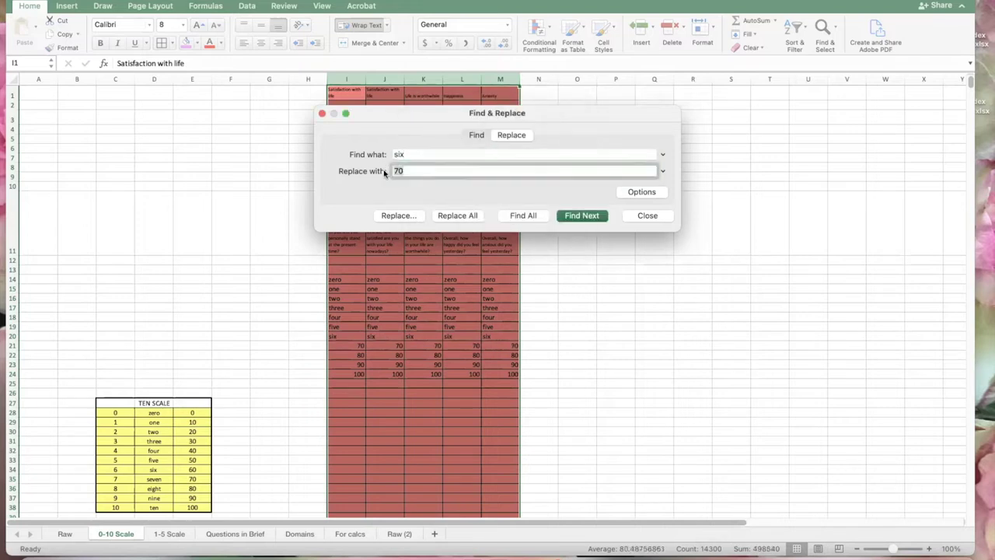
text(6)
click(457, 215)
click(477, 200)
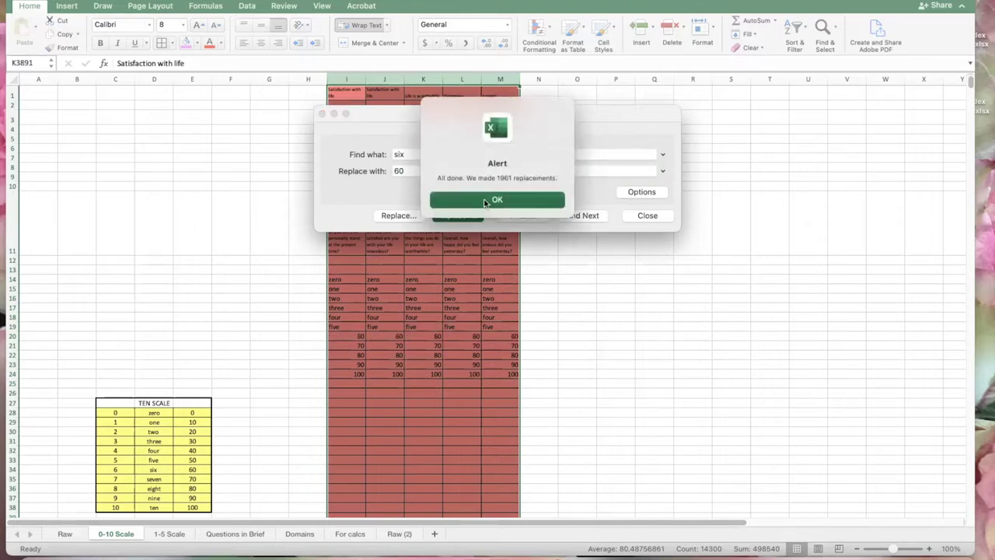
Replace every "five" in columns I through M with 50
drag(410, 153, 387, 156)
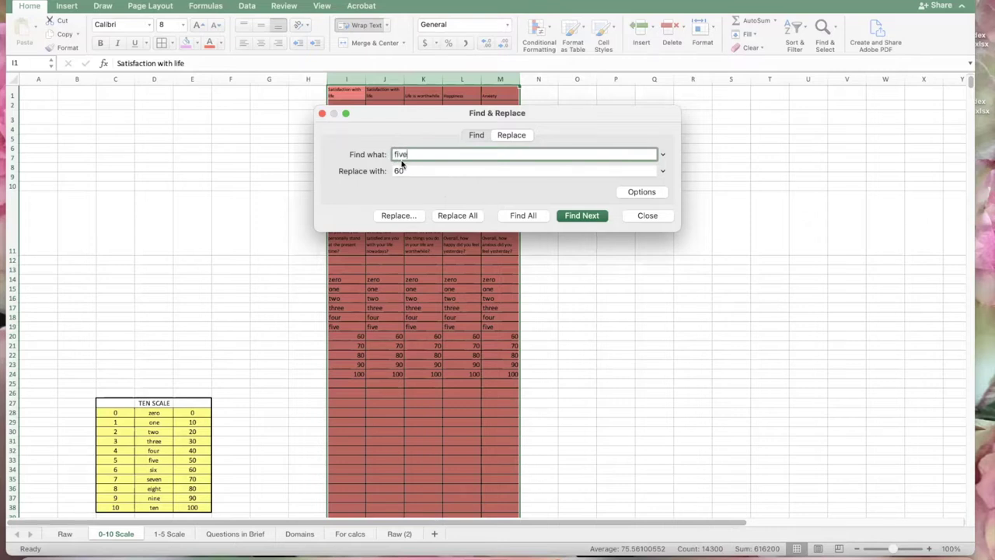
drag(406, 170, 392, 171)
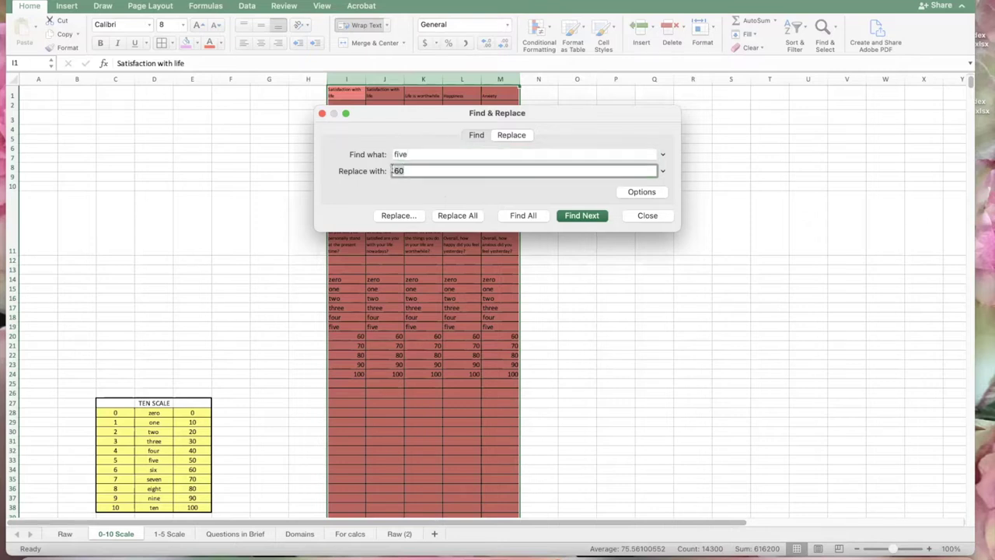
text(50)
click(457, 215)
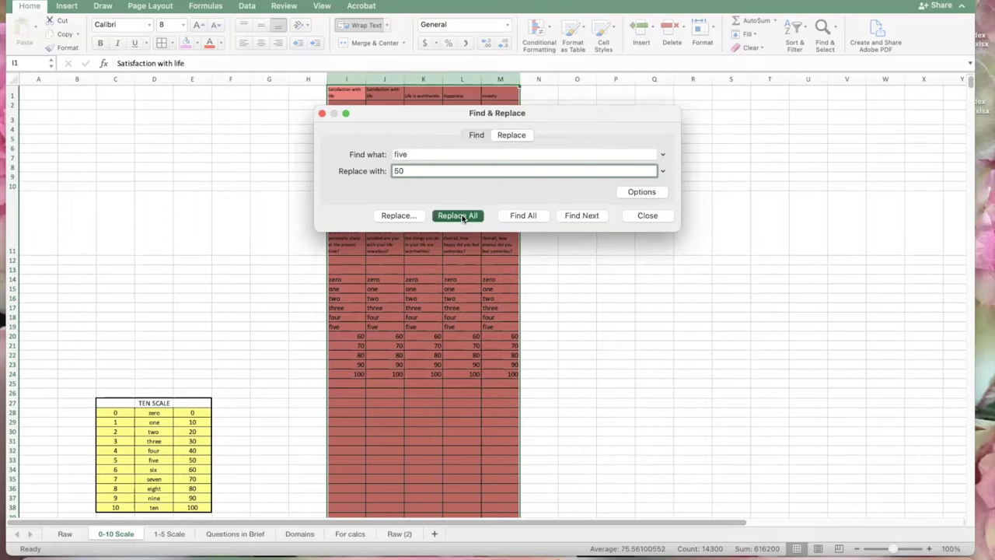
click(481, 200)
Replace every "four" in columns I through M with 40
drag(409, 154, 386, 154)
text(four)
click(397, 170)
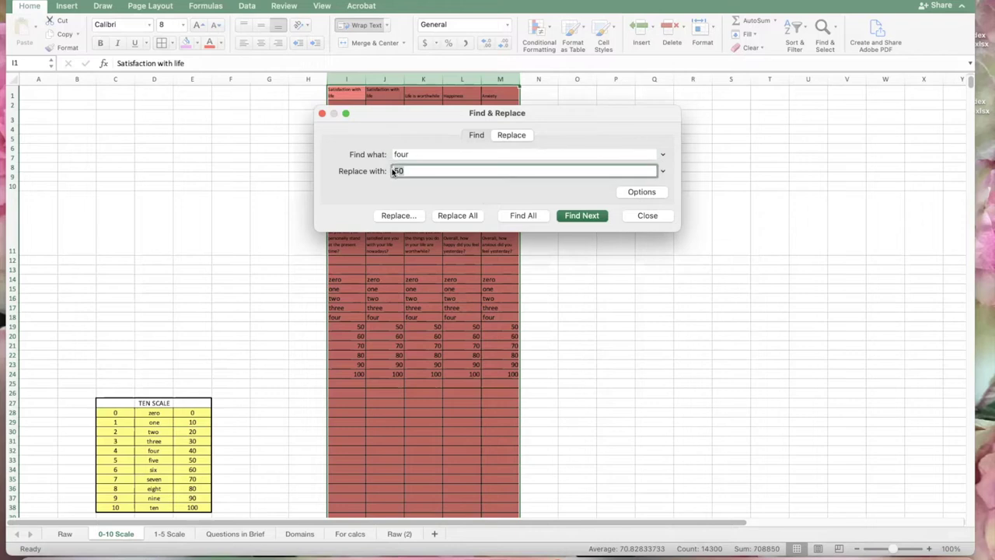
text(4)
click(455, 217)
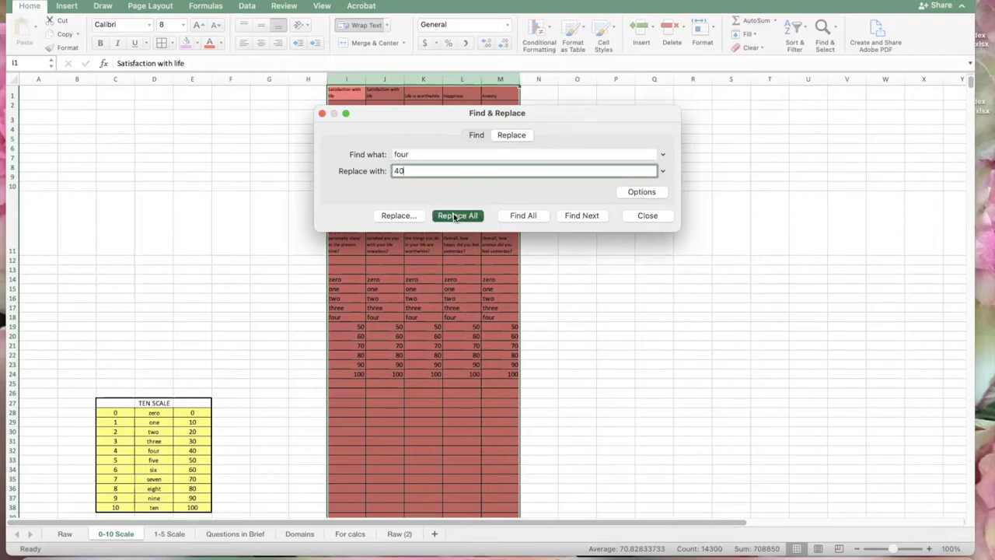
click(497, 200)
Replace every "three" in columns I through M with 30
double_click(388, 155)
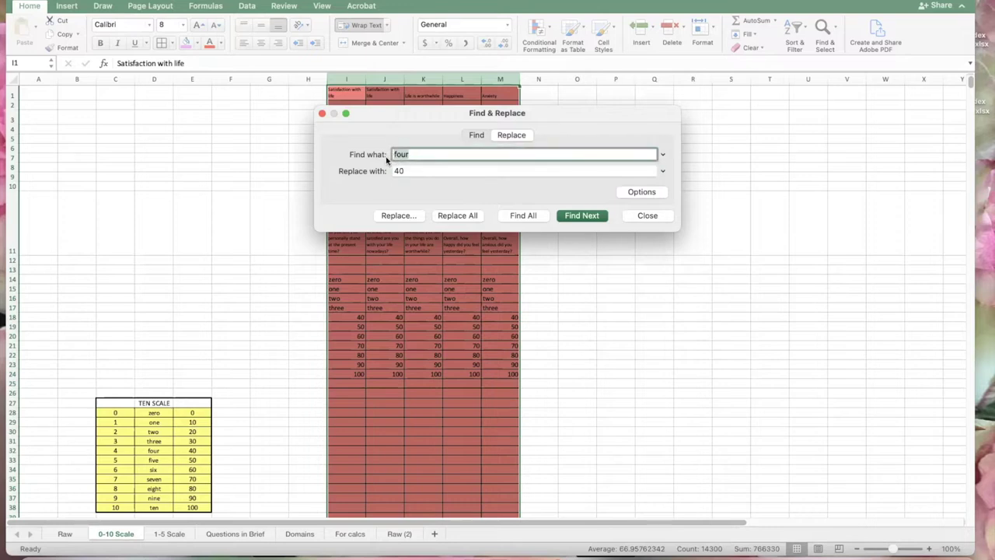
text(three)
double_click(410, 171)
text(30)
click(457, 215)
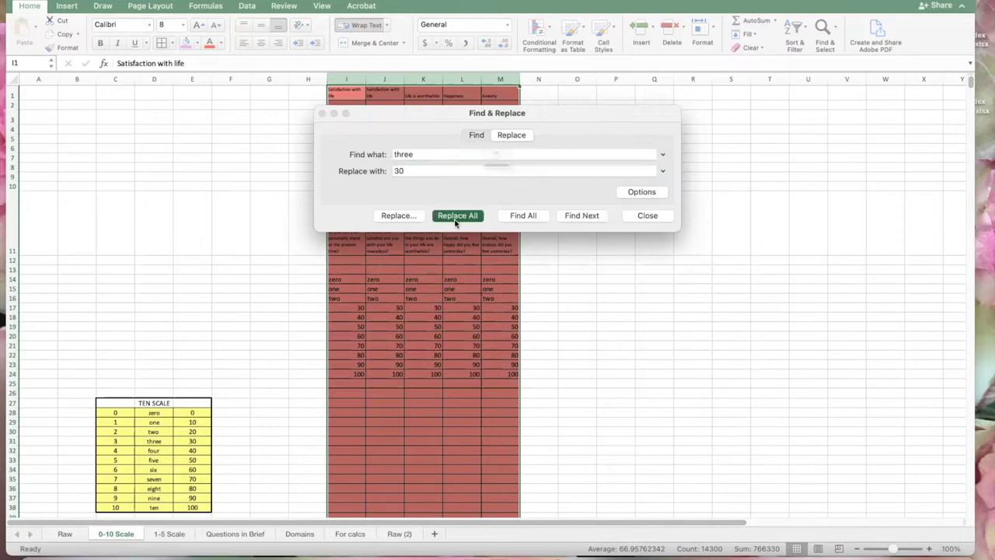
click(457, 199)
Replace every "two" in columns I through M with 20
key(shift+Tab)
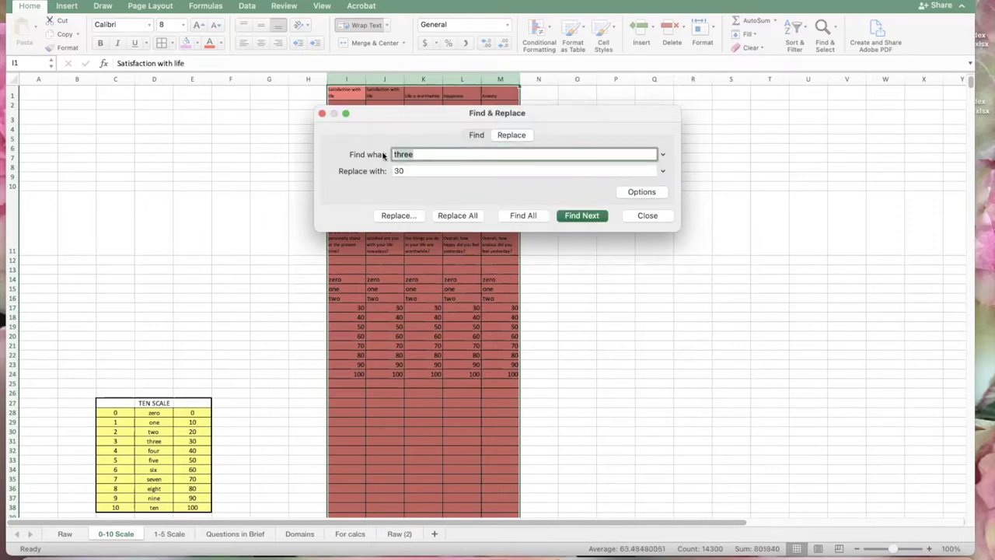
text(two)
key(Tab)
text(2)
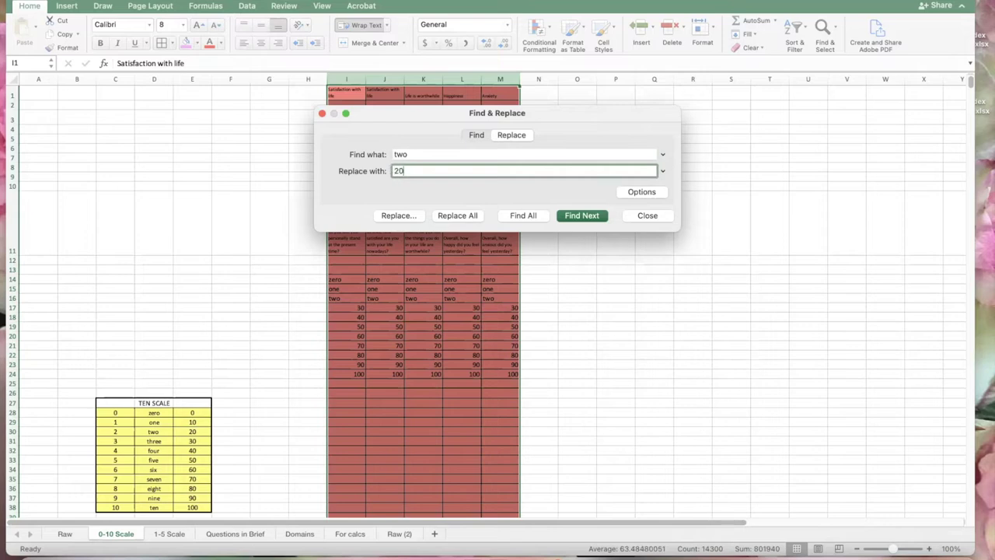
click(457, 216)
click(452, 196)
Replace every "one" in columns I through M with 10
key(shift+Tab)
text(o)
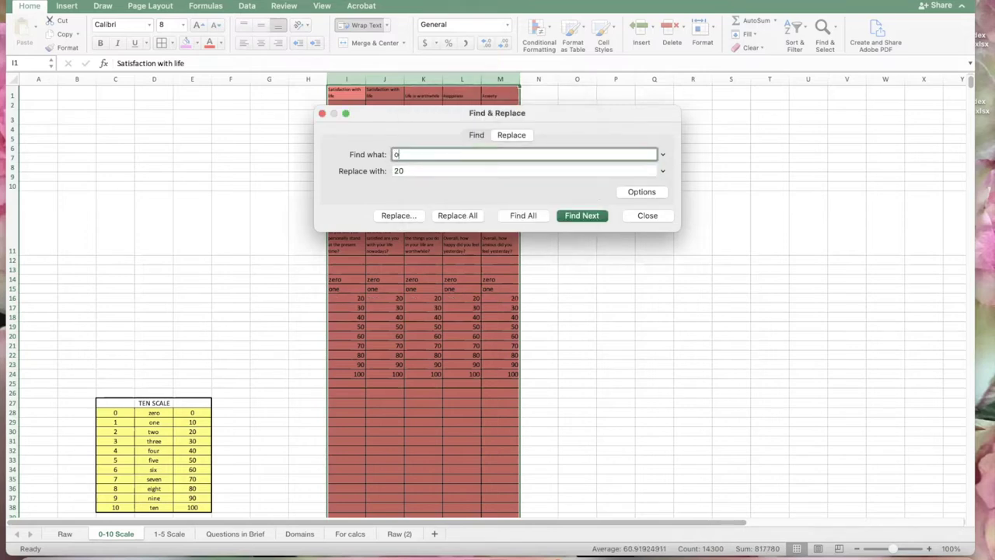
key(Tab)
text(1)
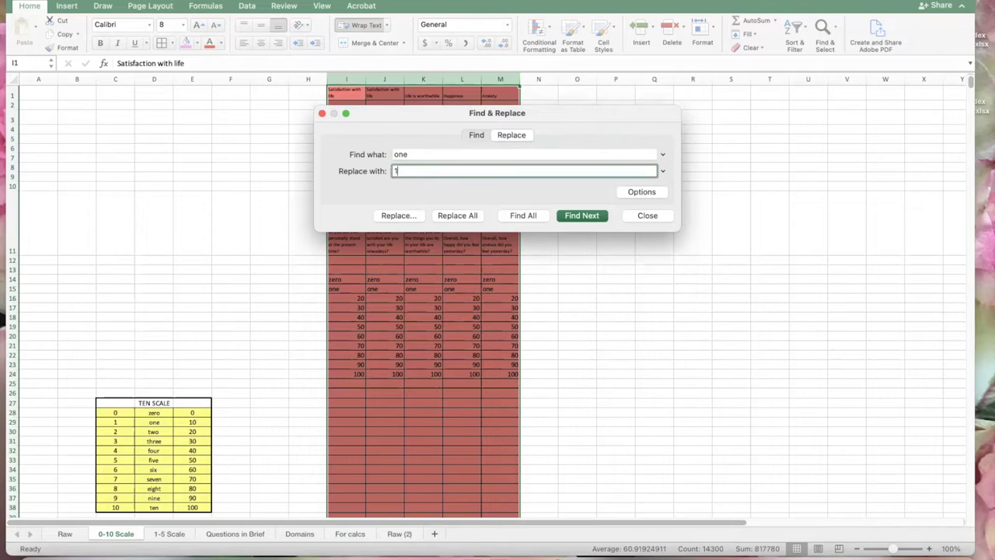
click(457, 215)
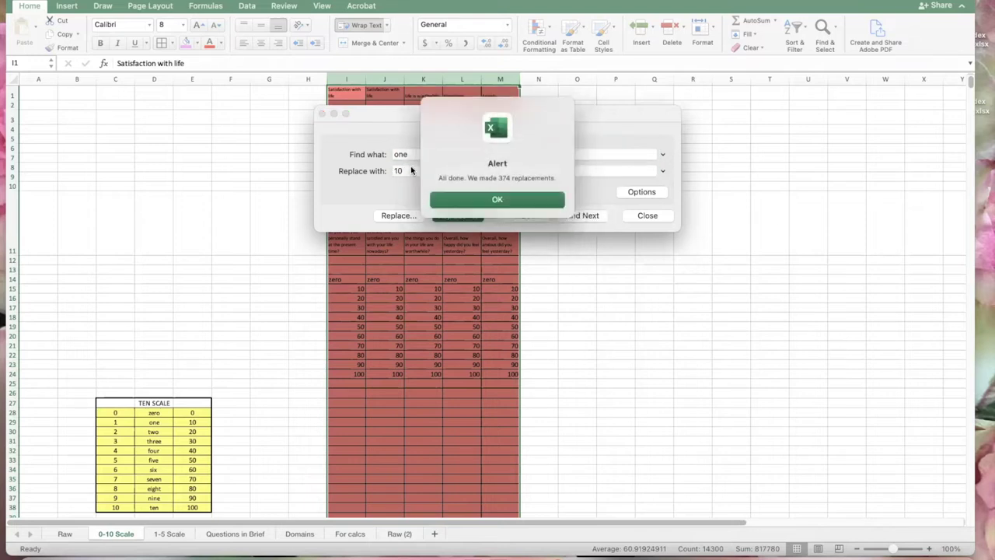
click(450, 201)
Replace every "zero" in columns I through M with 0 and finish the find and replace session
double_click(394, 156)
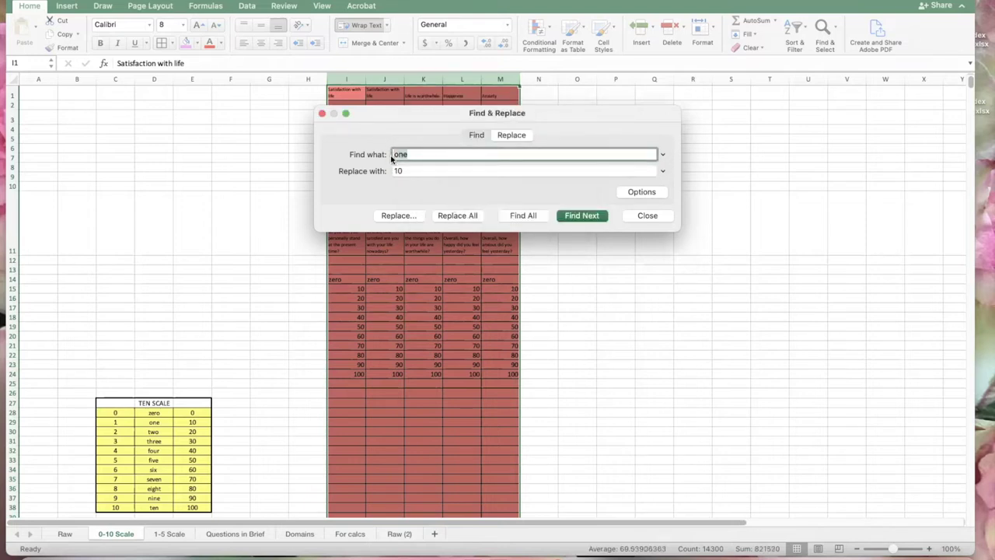
text(zero)
click(392, 170)
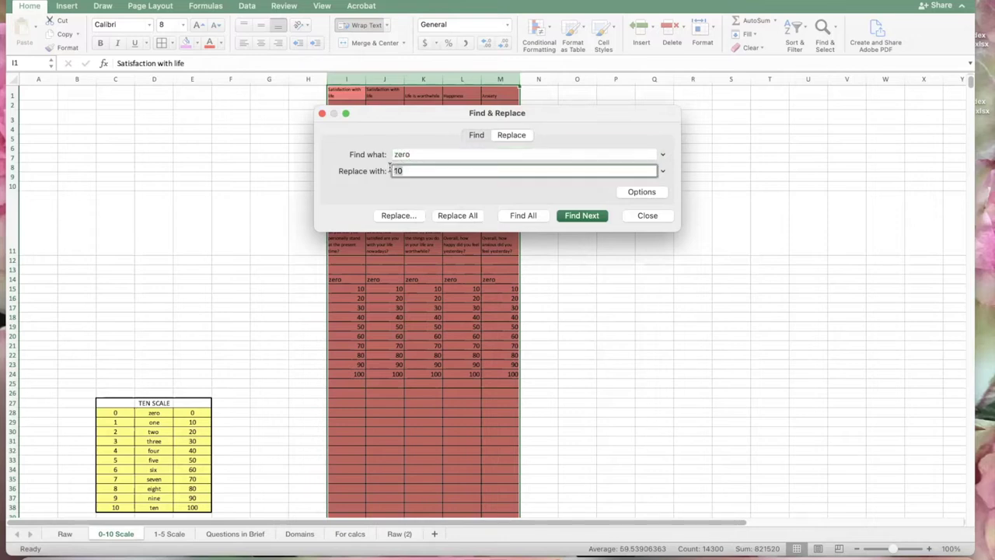
key(Delete)
click(465, 217)
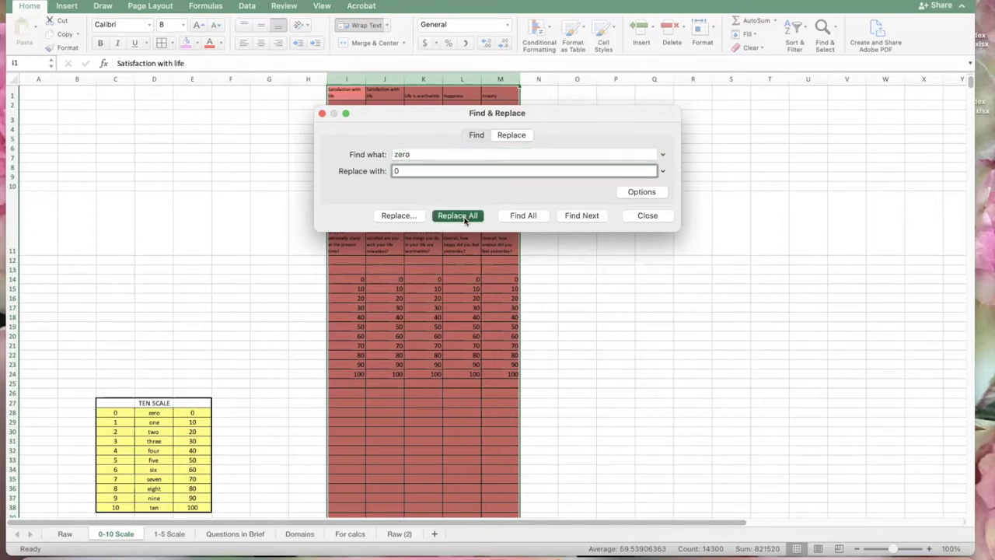
click(497, 201)
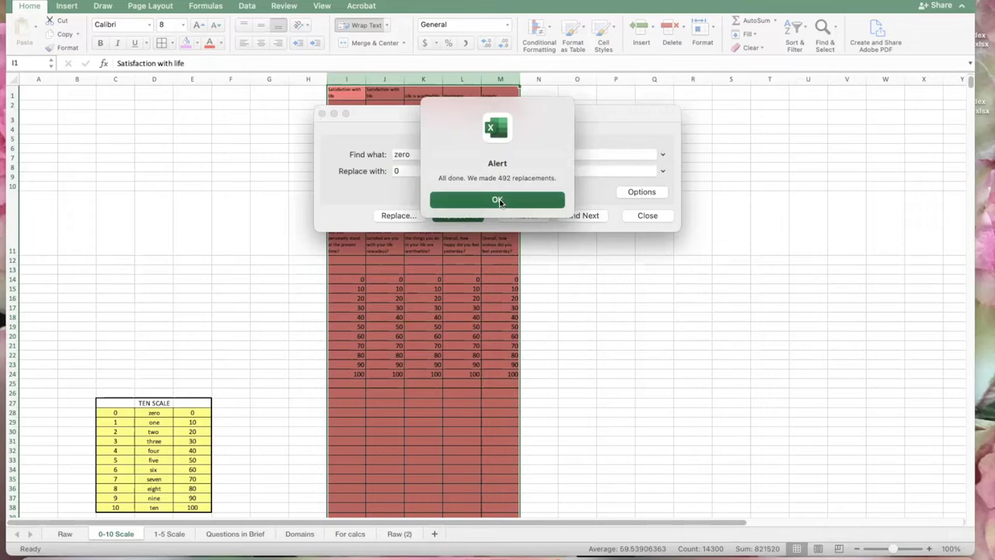
click(644, 221)
click(547, 346)
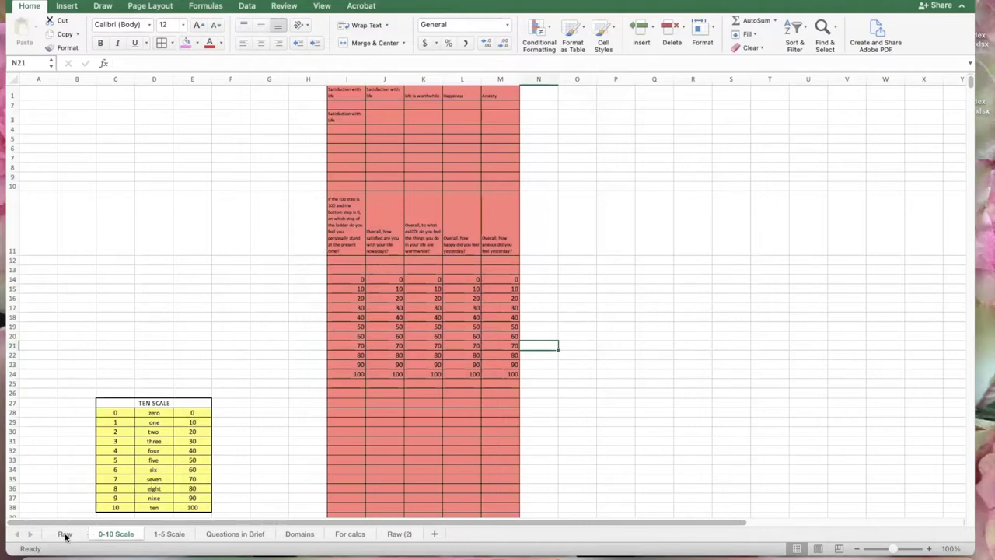
Copy the 1-5 question columns on the Raw sheet, starting from column N, Purpose and meaning in live
click(65, 537)
click(654, 405)
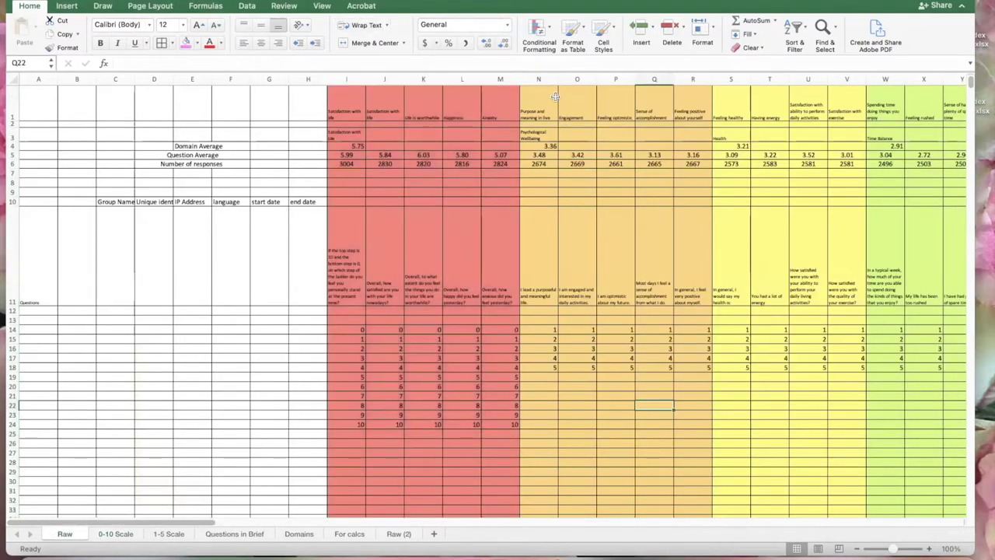
drag(545, 80, 884, 89)
key(super+c)
scroll(883, 87, left, 15)
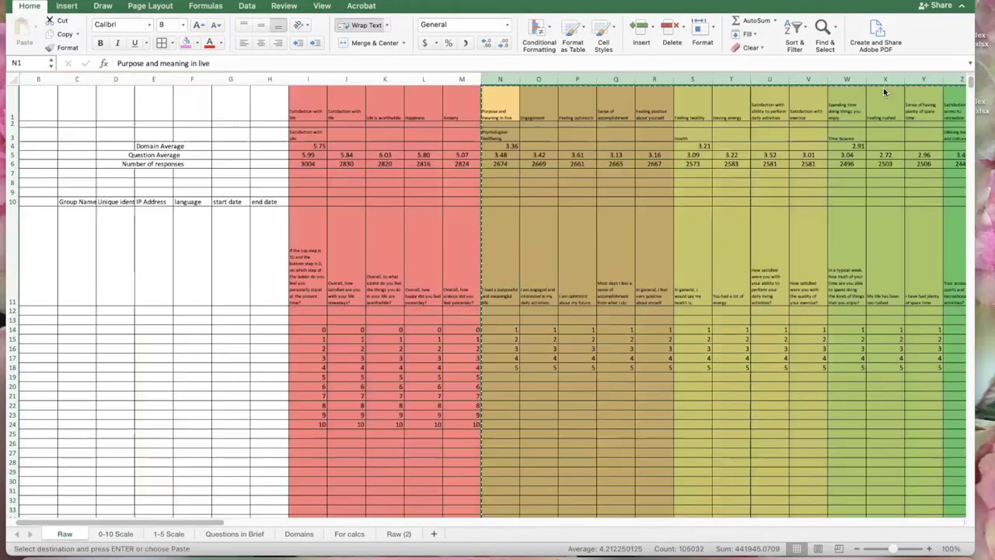
Paste the copied question columns into the 1-5 Scale sheet starting at column N
click(168, 534)
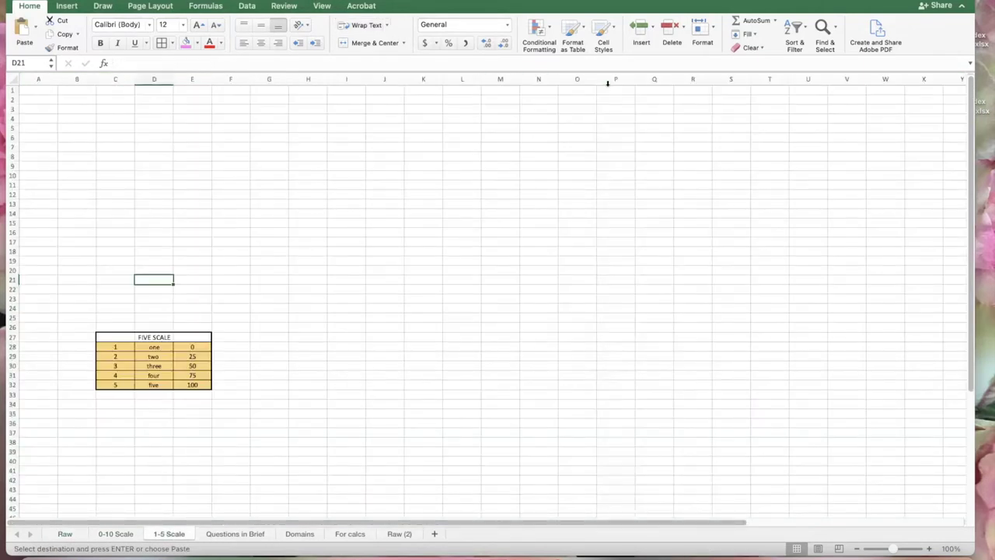
click(540, 78)
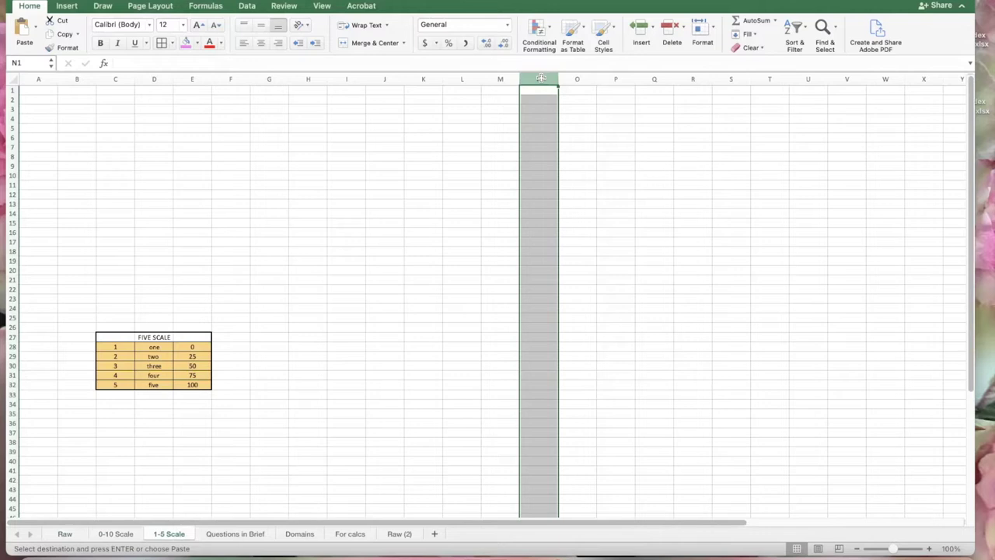
key(super+v)
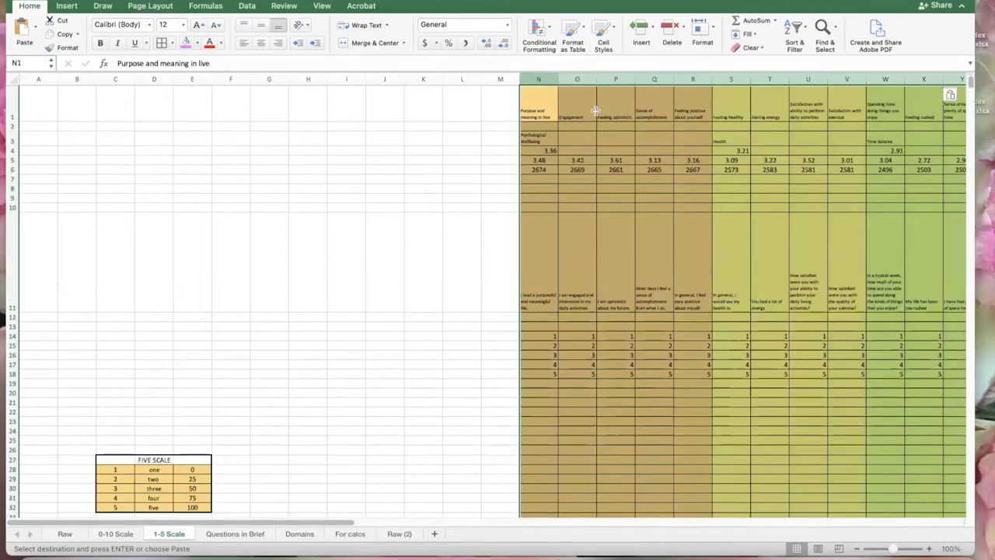
Clear the contents of rows 2 through 6 on the 1-5 Scale sheet
click(552, 241)
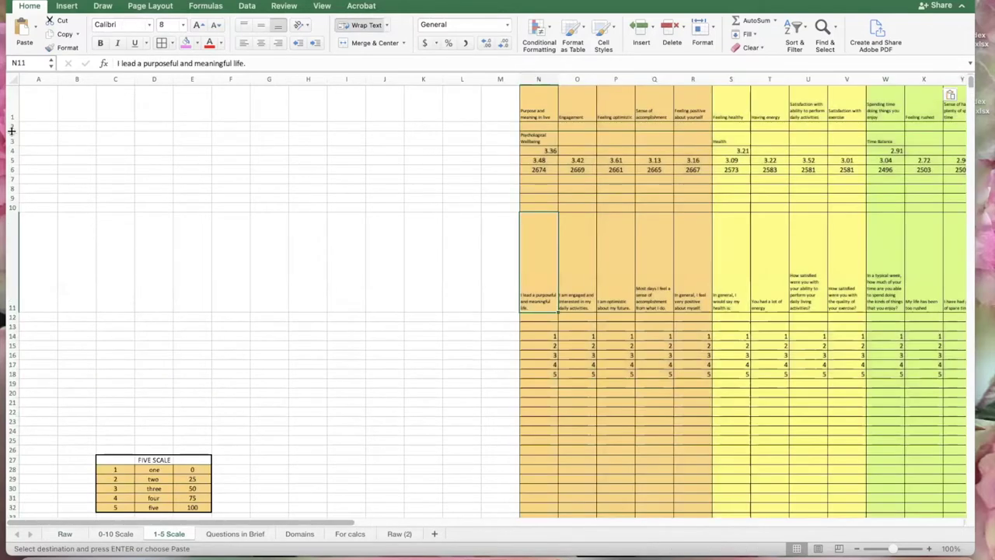
drag(13, 127, 13, 166)
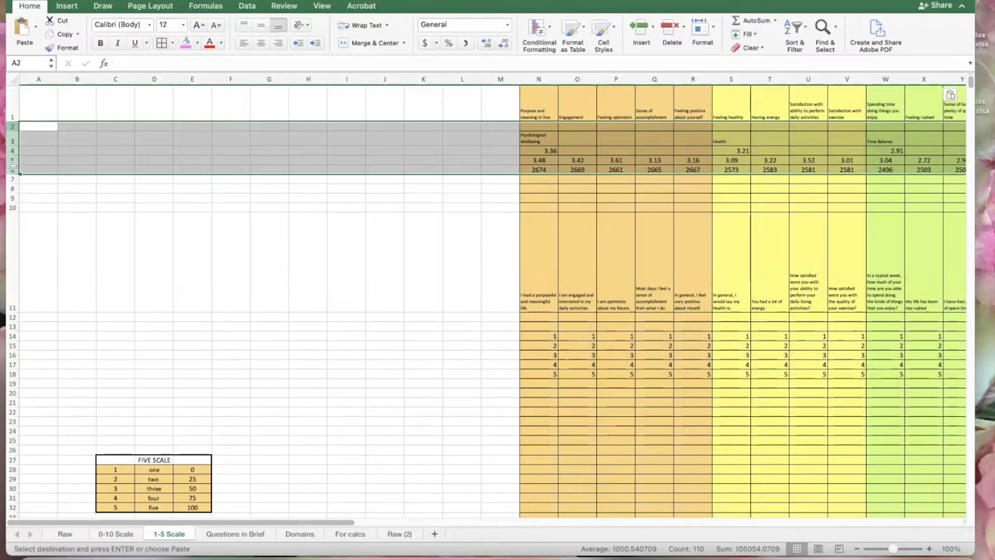
key(Delete)
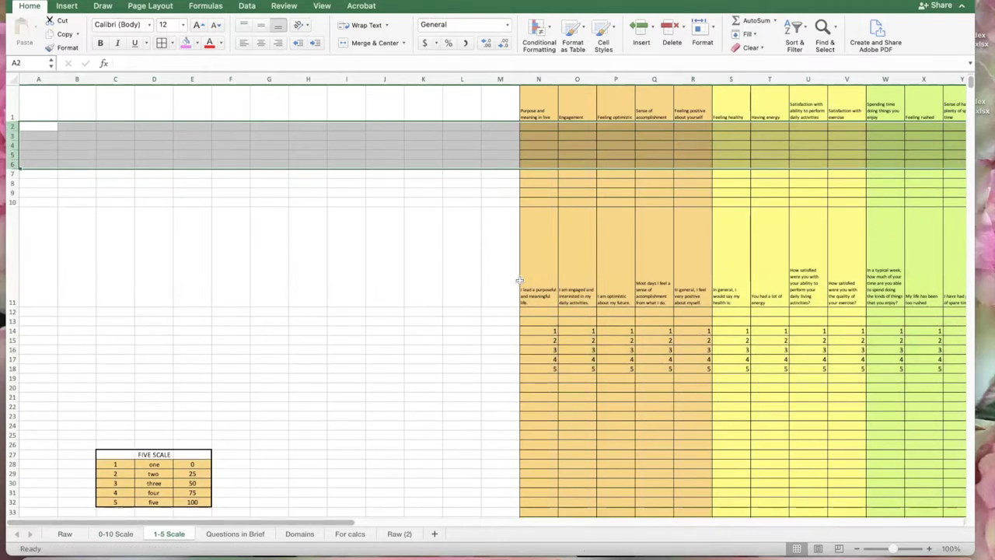
click(520, 282)
Select all question columns from N onward on the 1-5 Scale sheet and replace every 5 with "five"
drag(537, 79, 984, 84)
drag(571, 523, 73, 477)
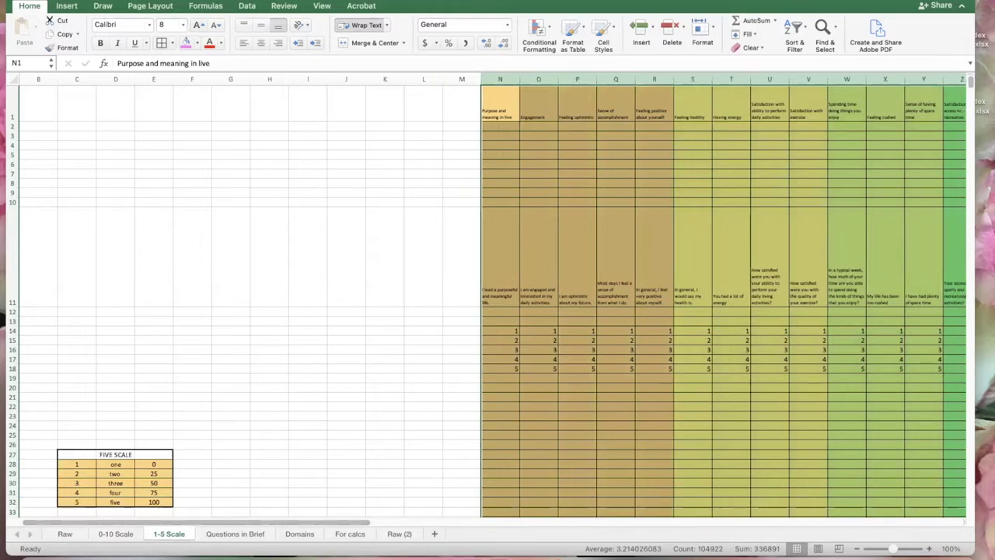
click(101, 0)
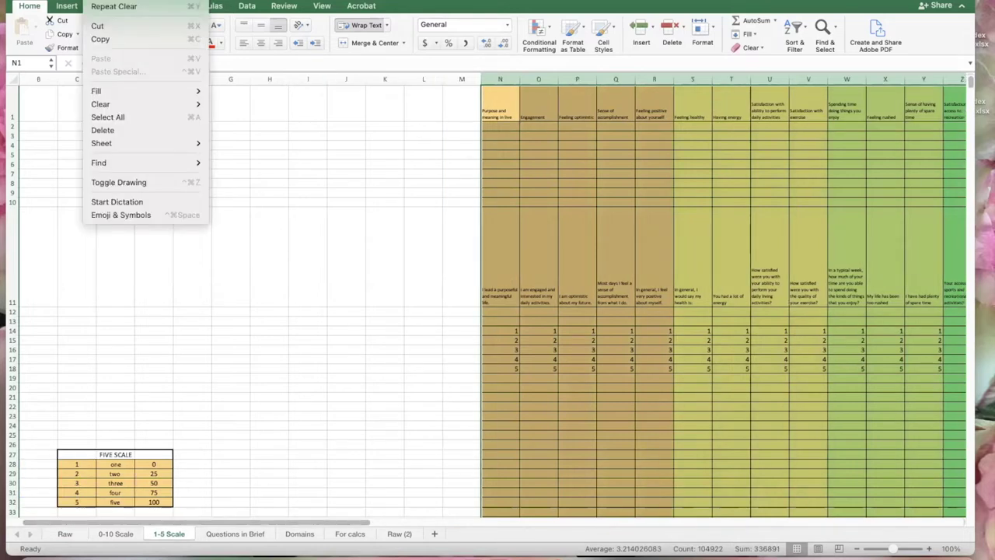
mouse_move(125, 164)
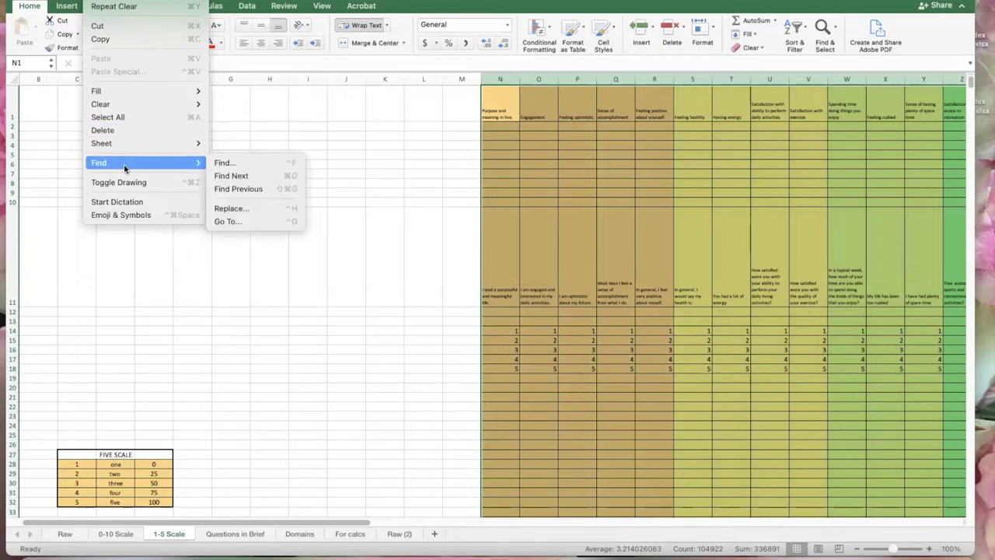
click(245, 208)
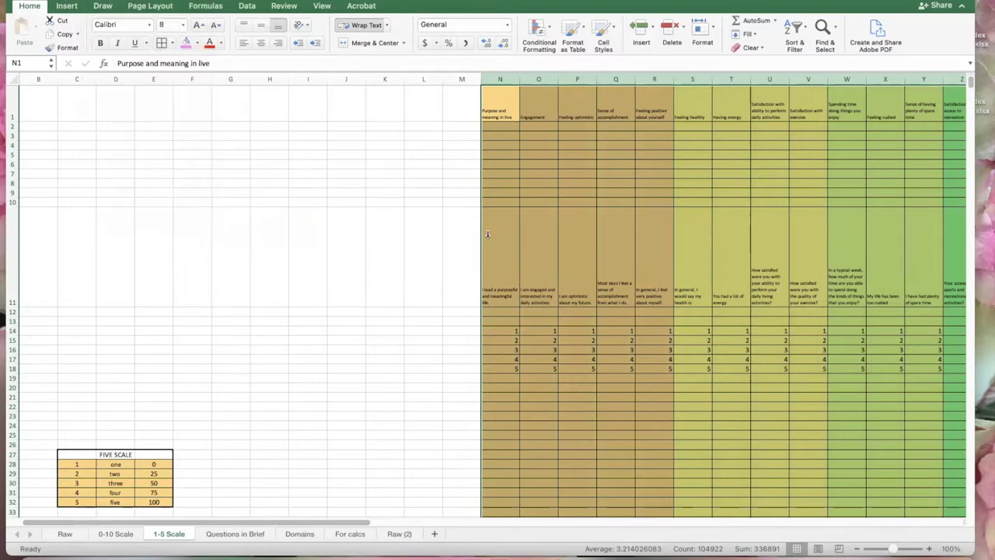
click(427, 154)
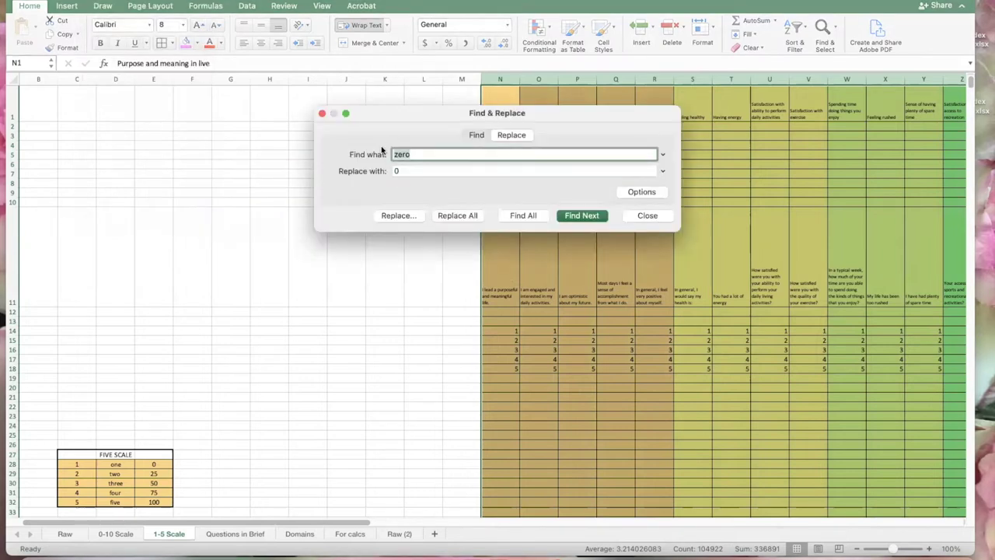
text(five)
click(391, 171)
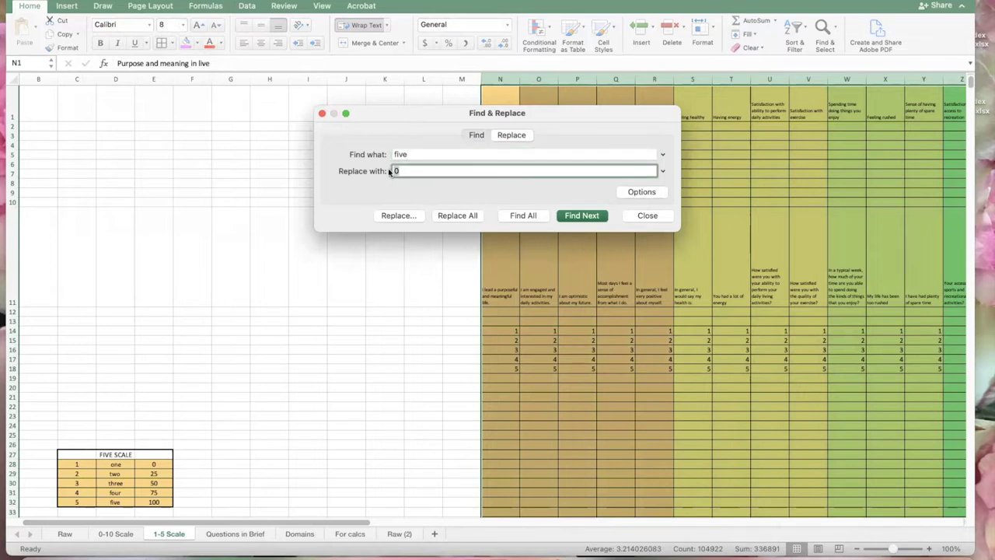
click(390, 154)
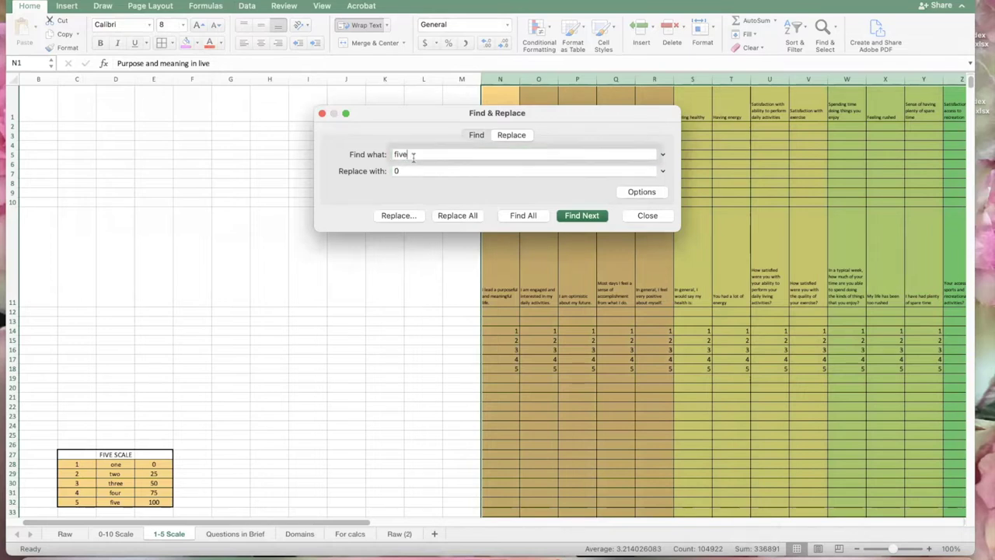
text(5)
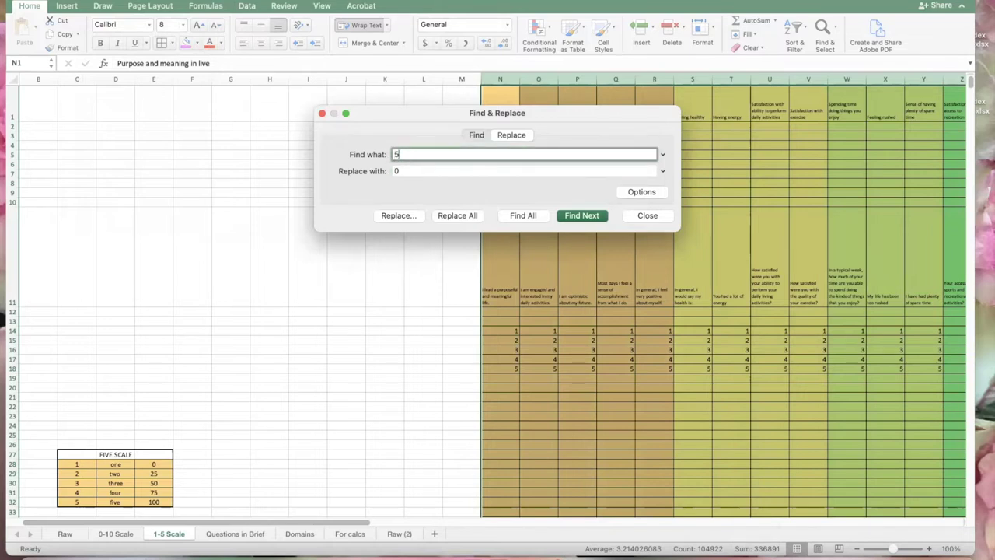
click(400, 170)
text(five)
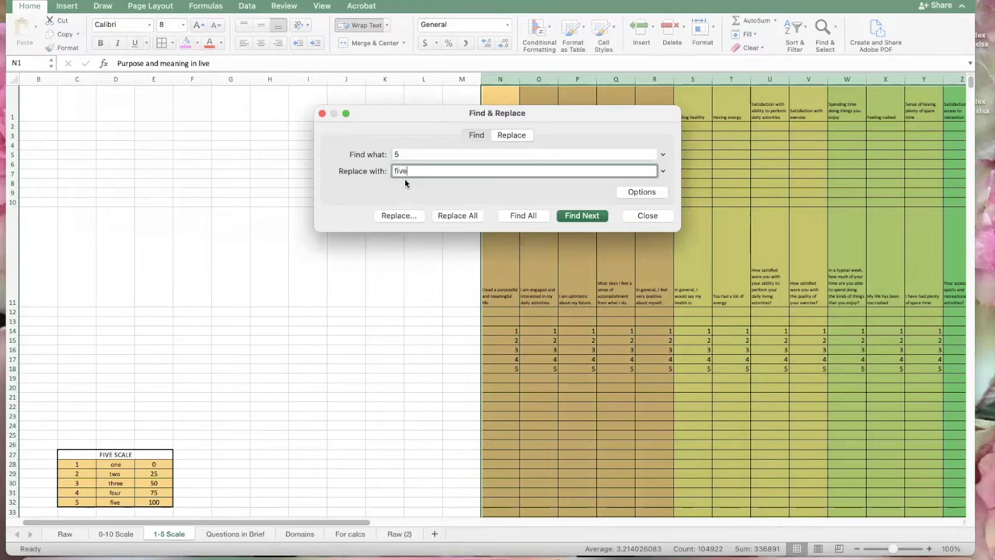
click(458, 215)
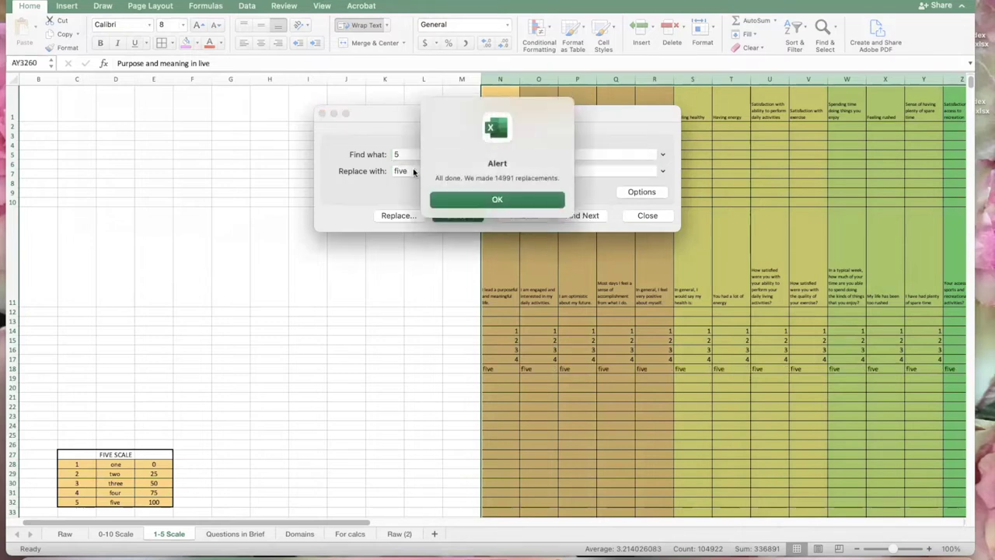
click(469, 200)
Replace every 4 in the selected question columns with "four"
click(390, 154)
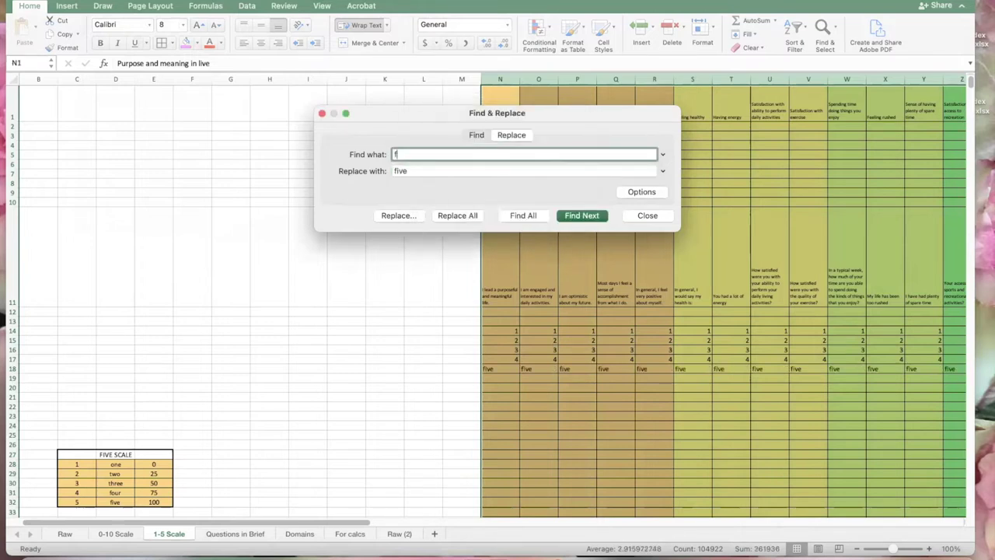
click(406, 170)
text(four)
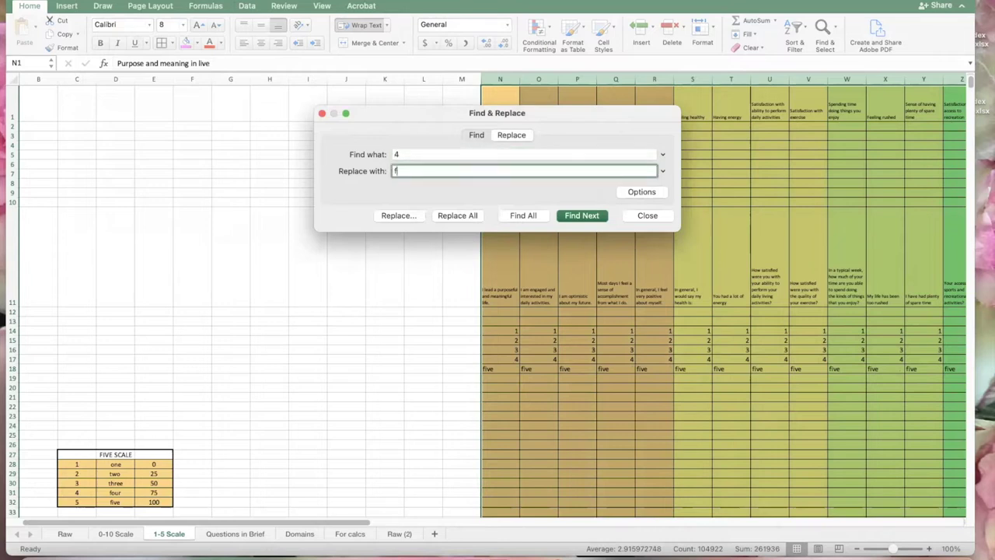
click(451, 216)
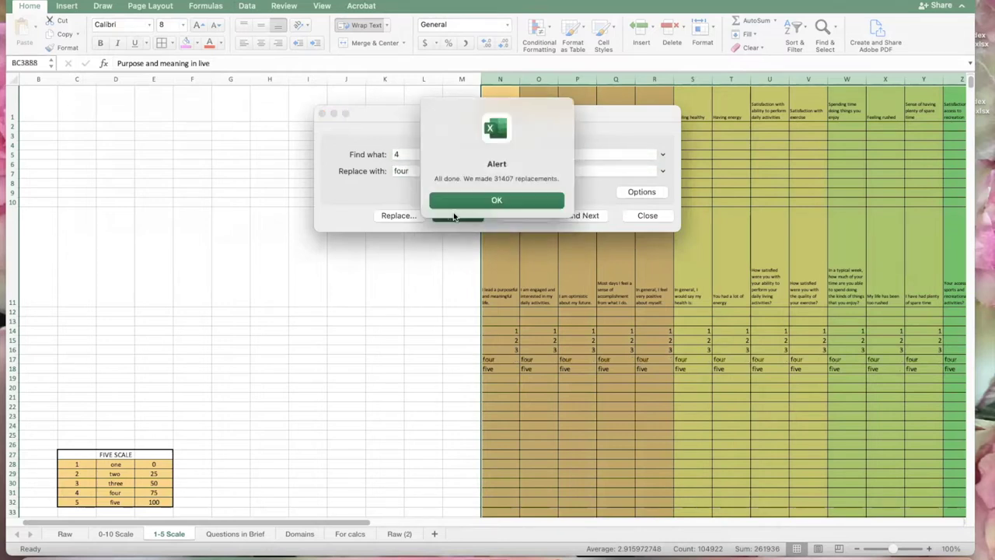
click(462, 200)
Replace every 3 in the selected question columns with "three"
click(392, 155)
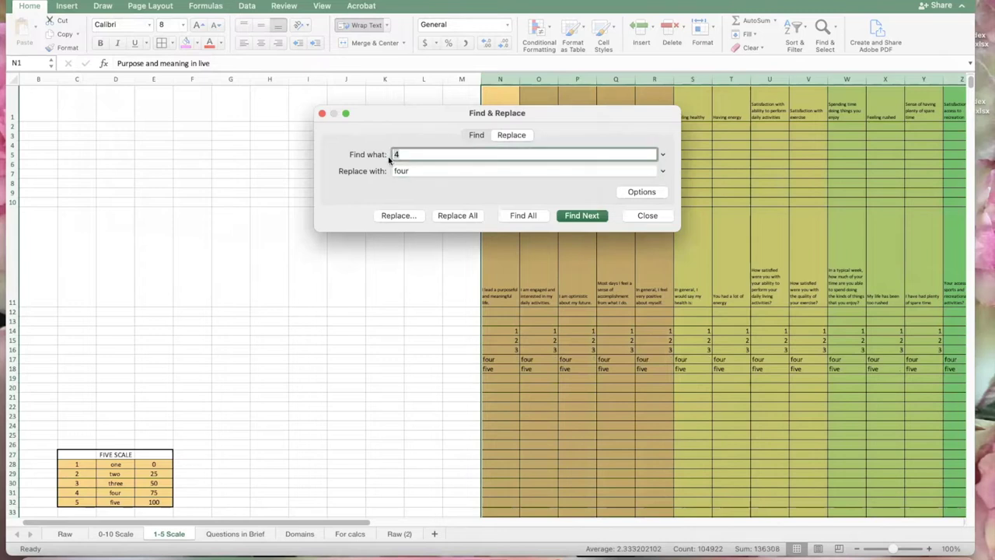
text(3)
key(Tab)
text(three)
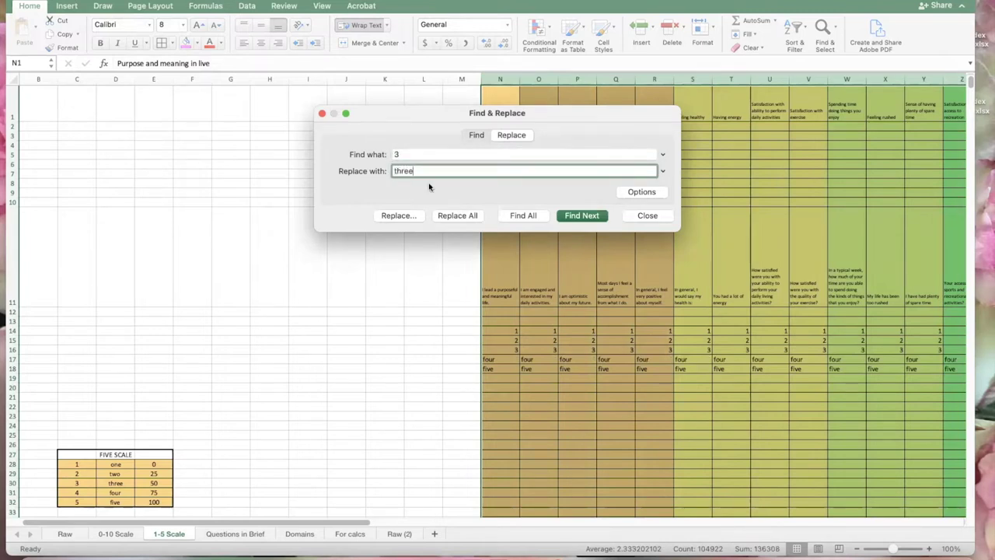
click(457, 216)
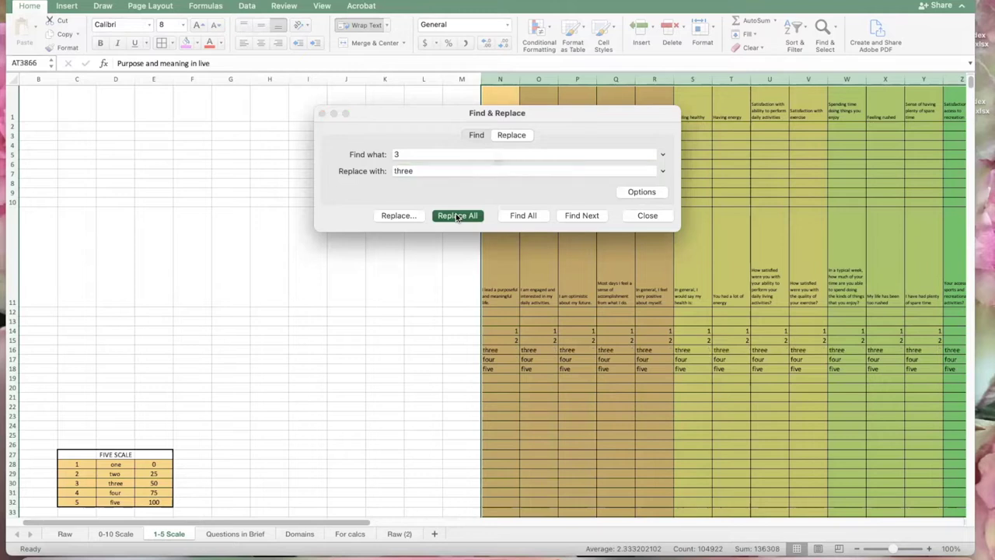
click(454, 198)
Replace every 2 in the selected question columns with "two"
drag(407, 157, 391, 172)
text(2)
text(t)
text(wo)
click(467, 218)
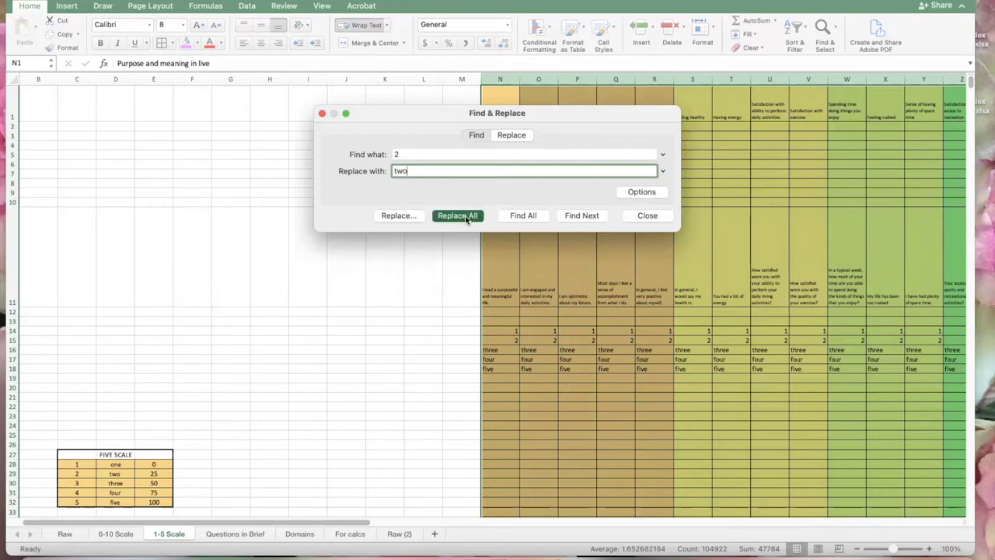
click(497, 199)
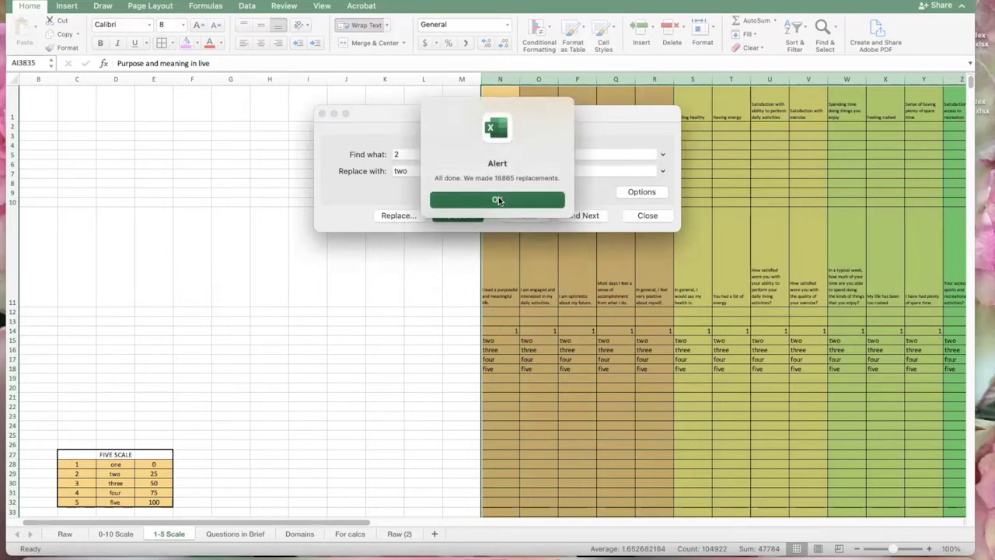
Replace every 1 in the selected question columns with "one"
click(397, 155)
text(1)
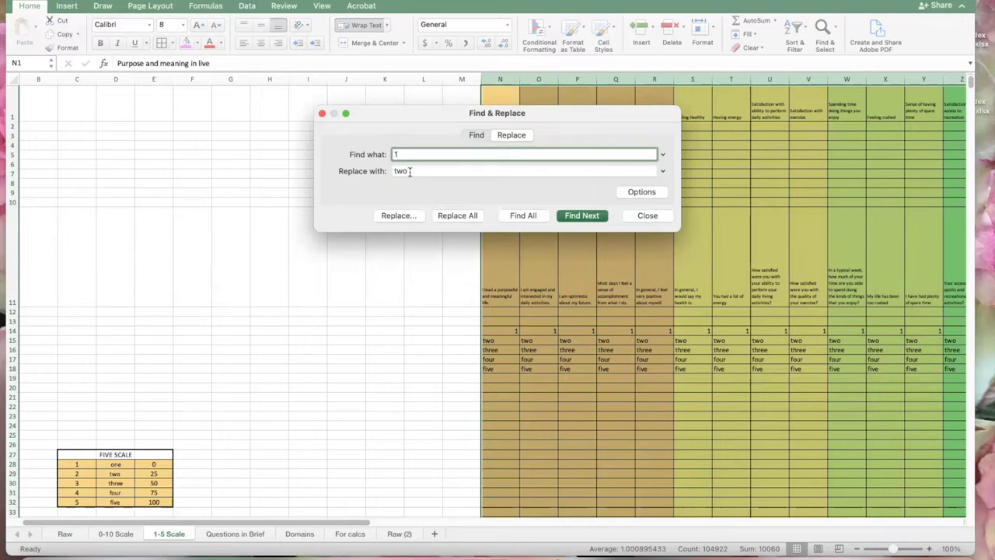
double_click(410, 172)
text(one)
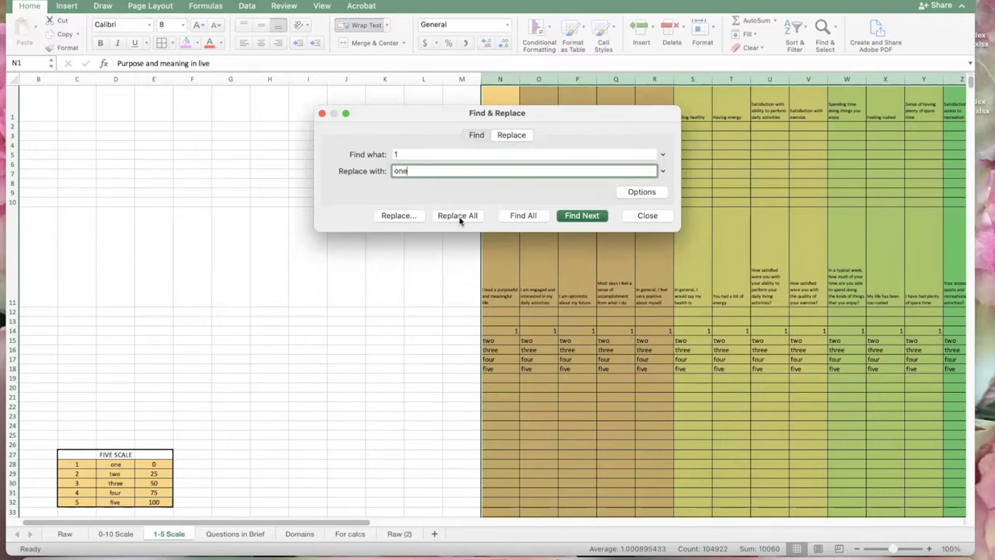
click(459, 216)
click(485, 200)
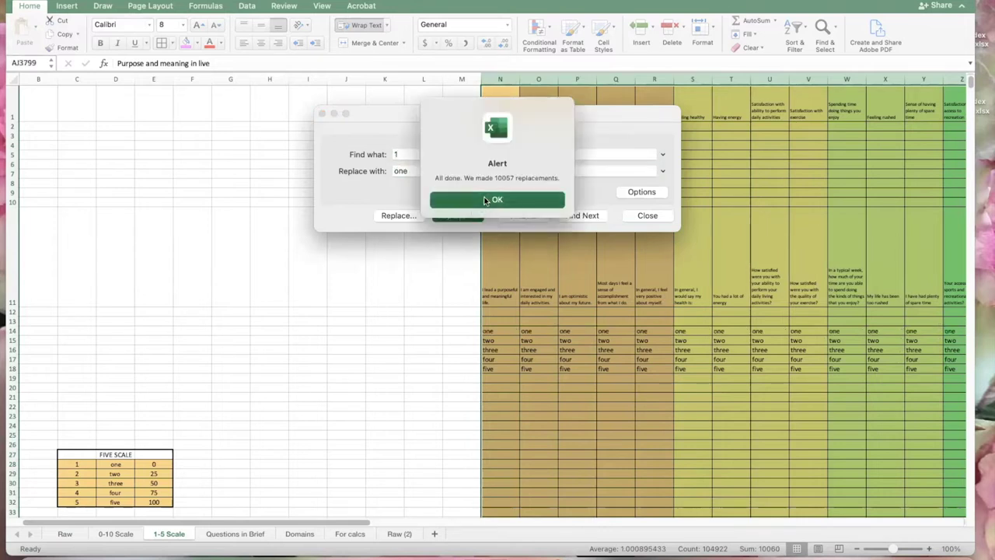
Replace every "five" in the selected question columns with 100
click(393, 154)
text(five)
key(Tab)
text(1)
click(453, 216)
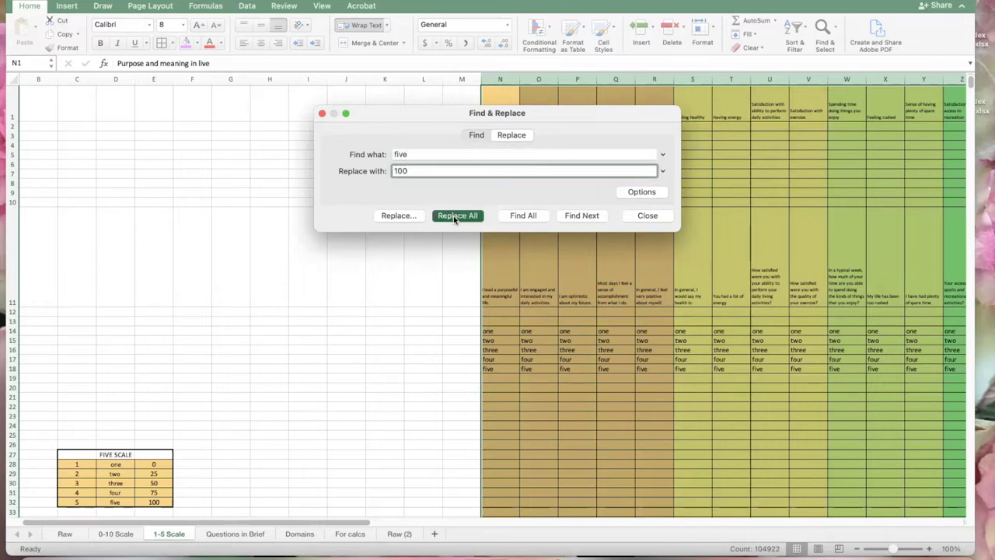
click(456, 198)
Replace every "four" in the selected question columns with 75
double_click(410, 157)
text(four)
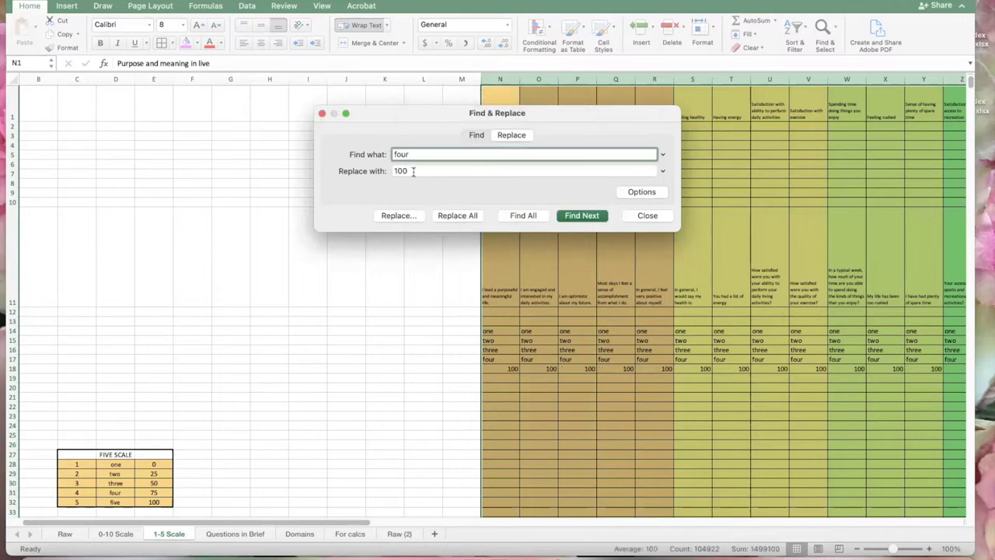
key(Tab)
text(7)
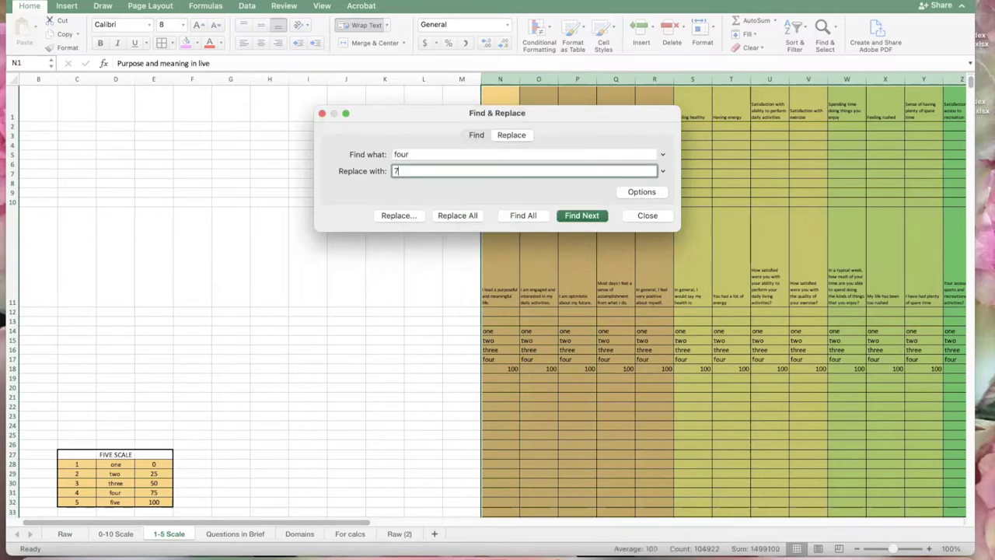
click(457, 218)
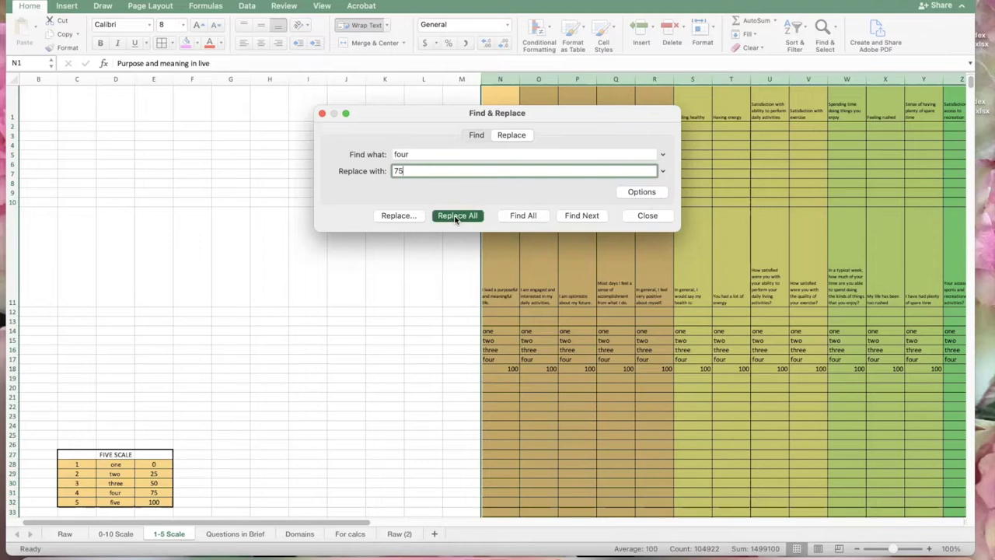
click(450, 213)
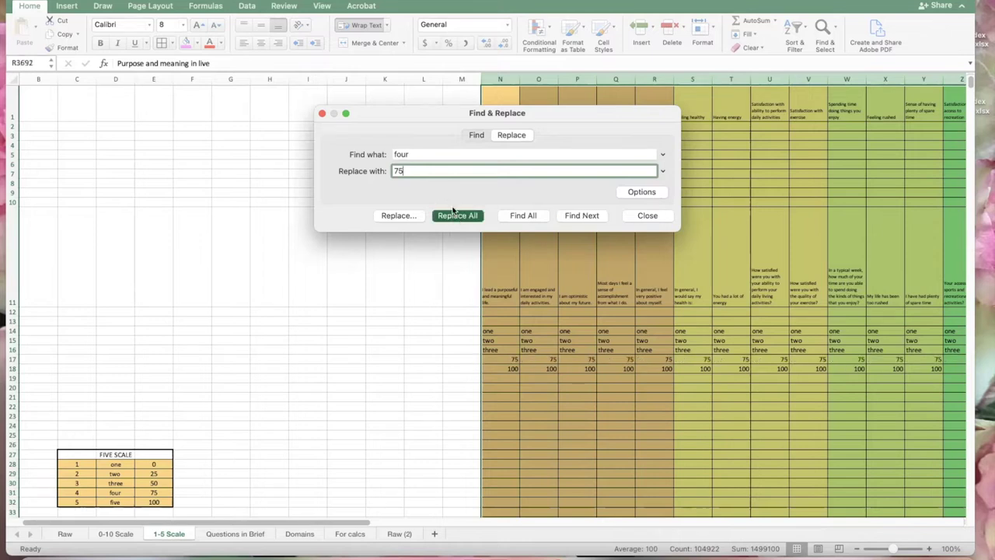
click(497, 199)
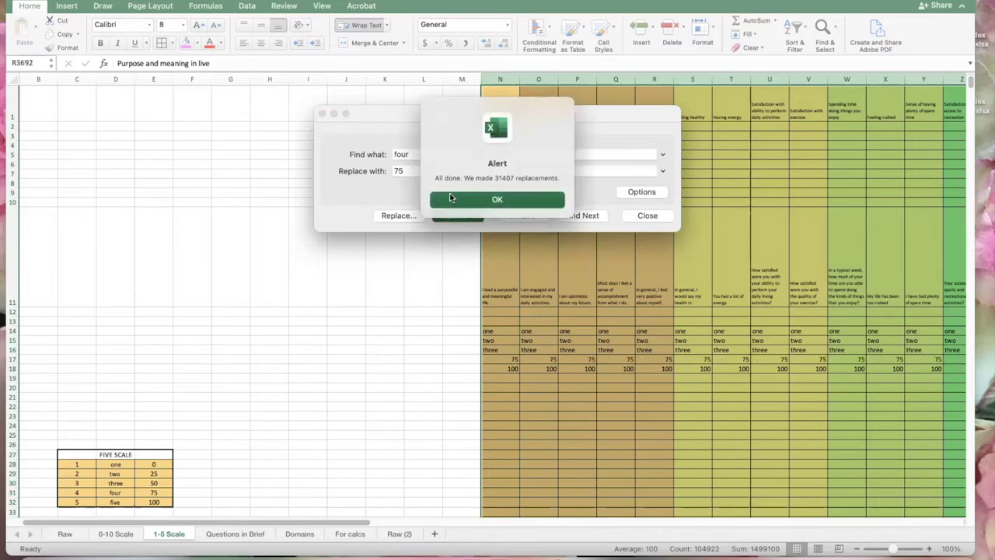
Replace every "three" in the selected question columns with 50
key(shift+Tab)
text(th)
click(394, 170)
double_click(396, 171)
text(50)
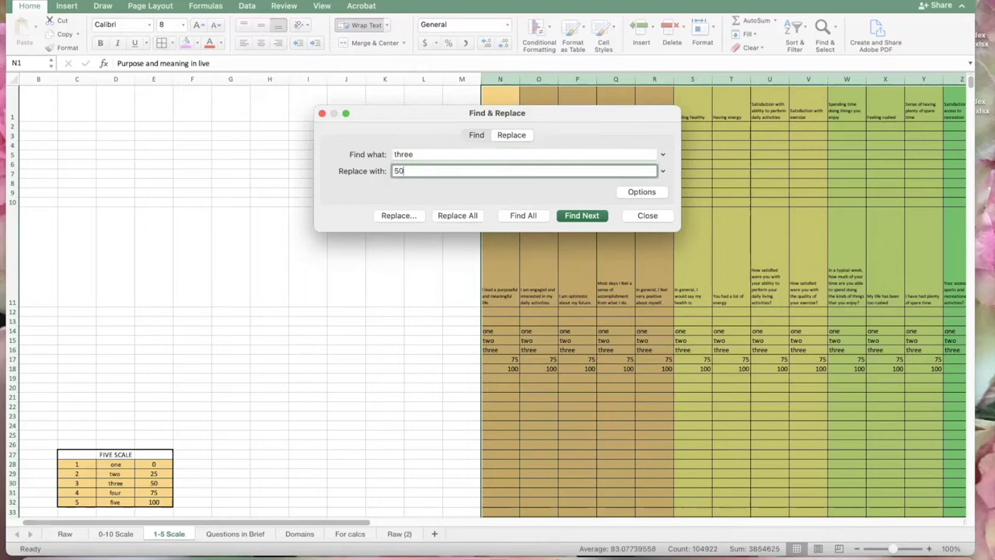
click(462, 215)
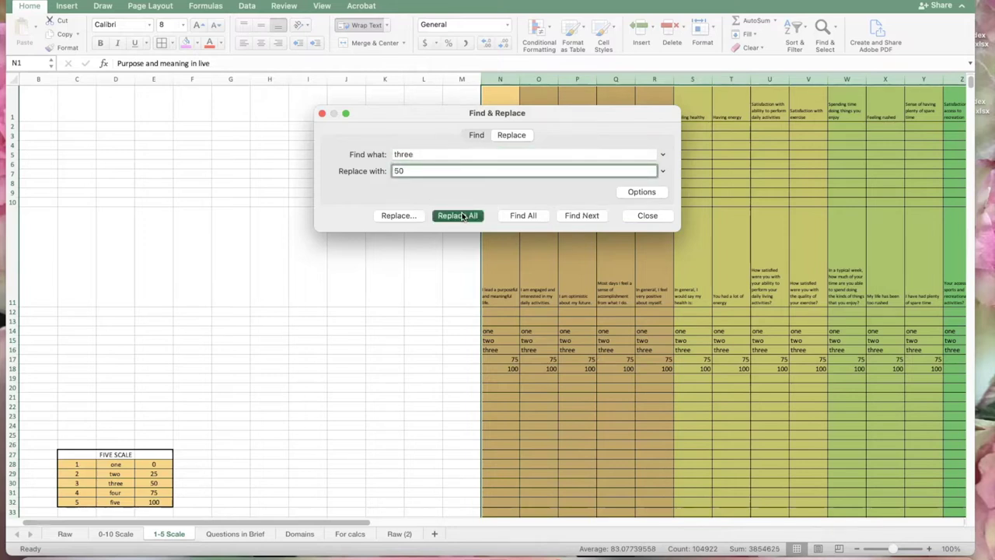
click(476, 199)
Replace every "two" in the selected question columns with 25
double_click(390, 156)
text(two)
key(Tab)
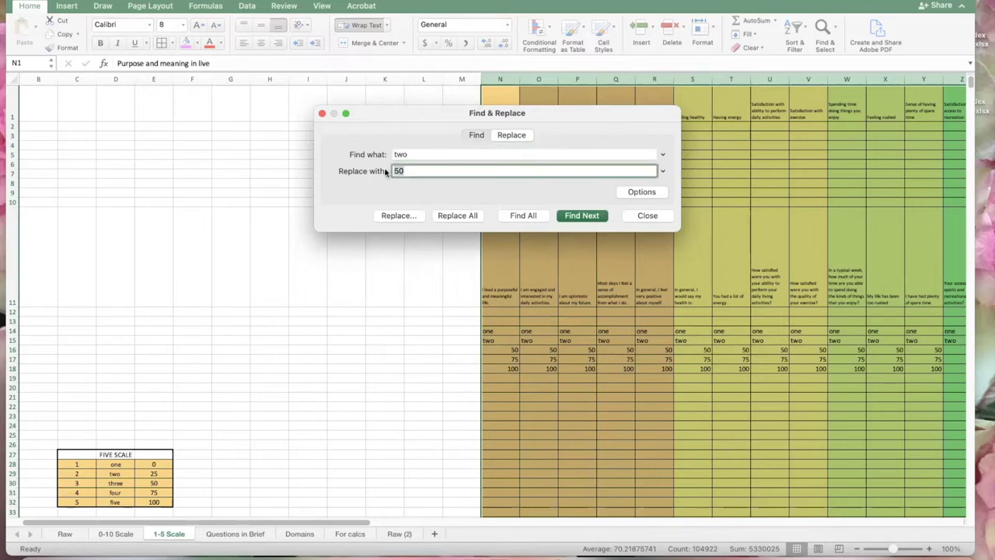
text(2)
click(456, 216)
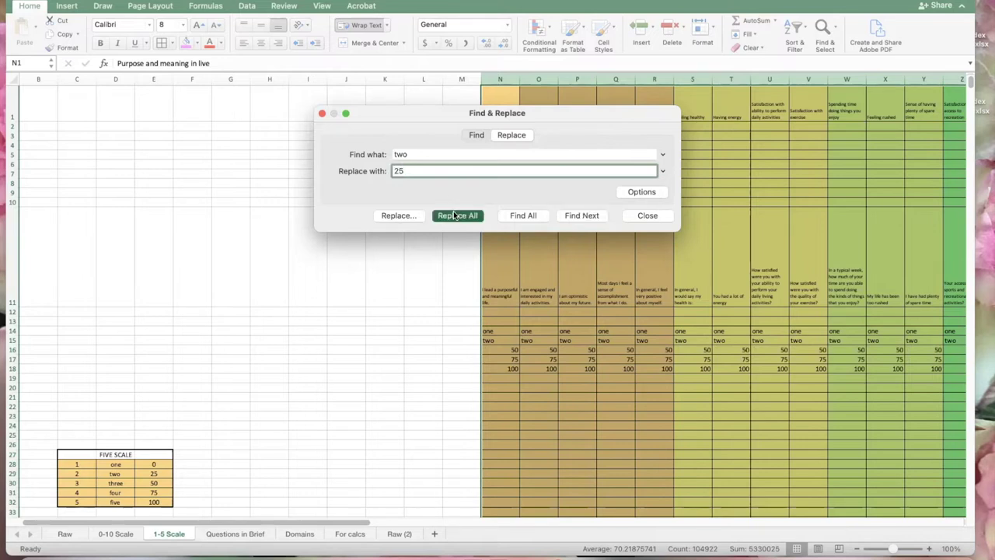
click(491, 199)
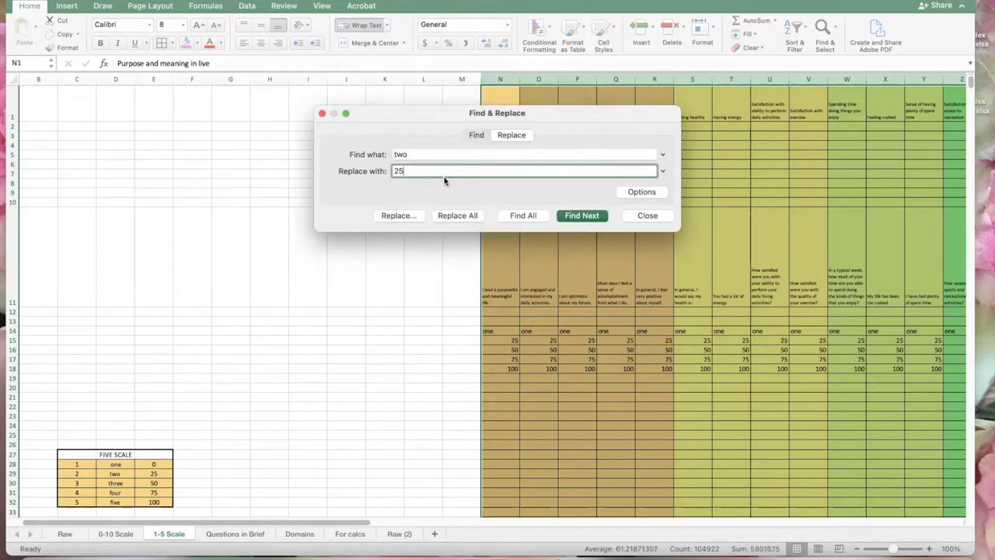
Replace every "one" in the selected question columns with 0 and finish the find and replace session
drag(413, 153, 384, 173)
text(o)
text(0)
click(457, 215)
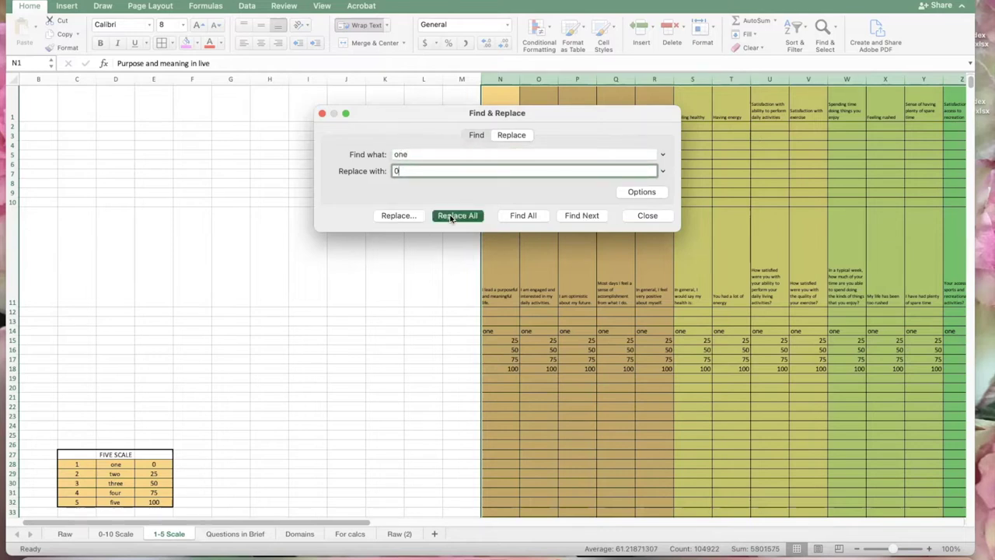
click(497, 199)
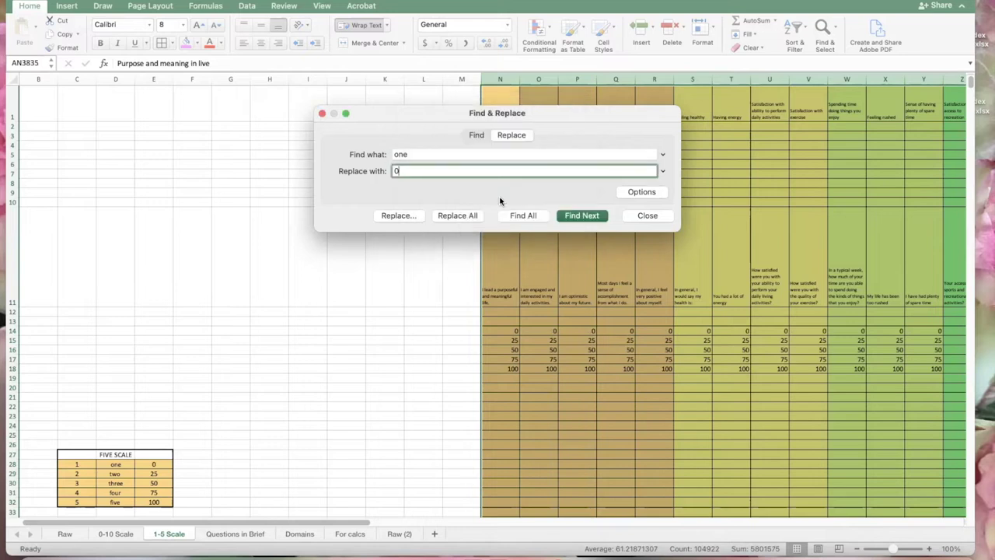
click(645, 215)
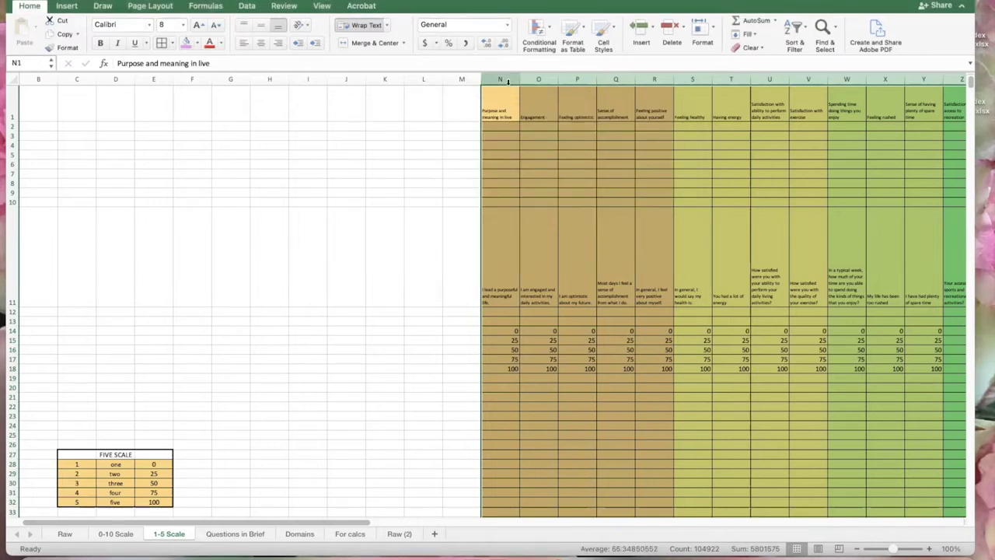
Copy the converted question columns on the 1-5 Scale sheet, starting from column N
key(super+c)
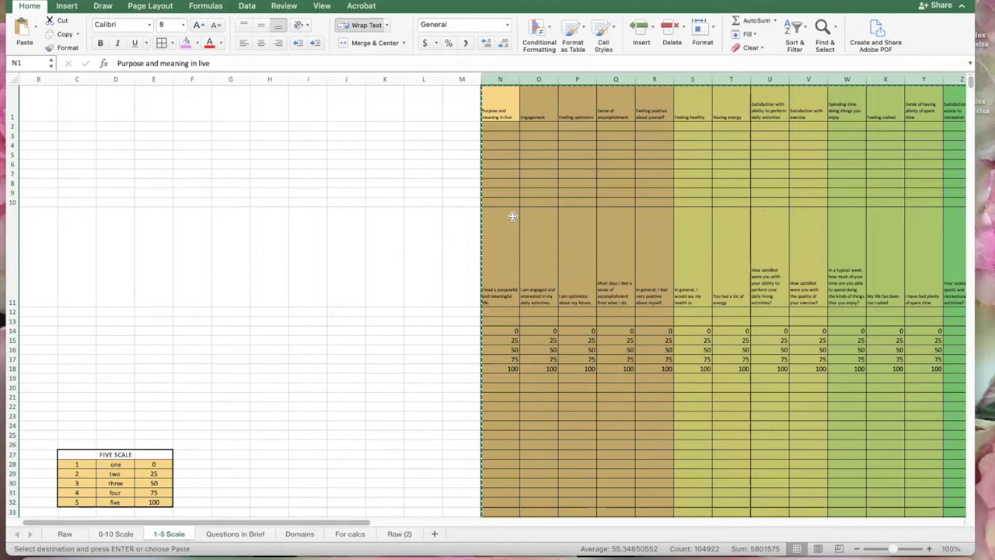
Create a copy of the Raw sheet, place it before all other sheets and rename the copy Scaled
click(62, 534)
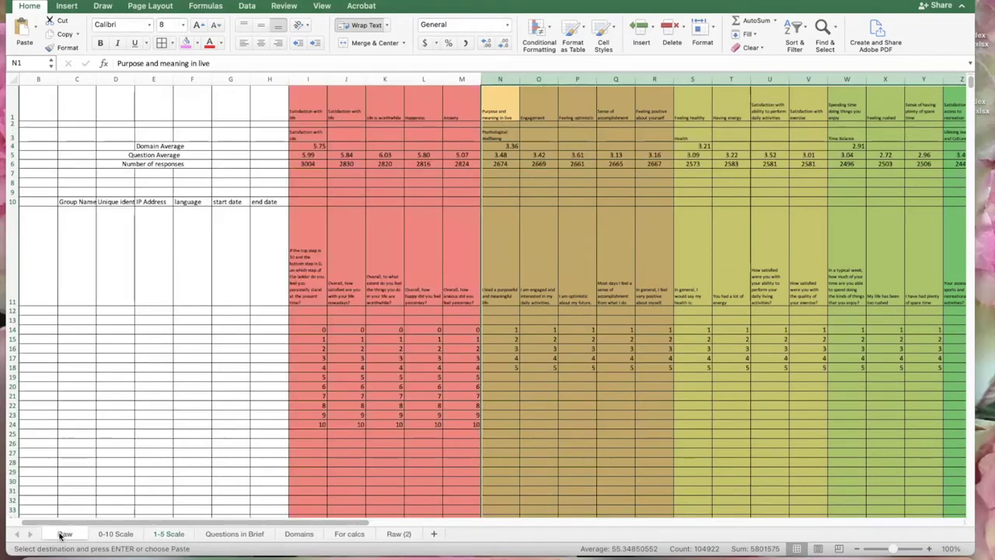
click(577, 482)
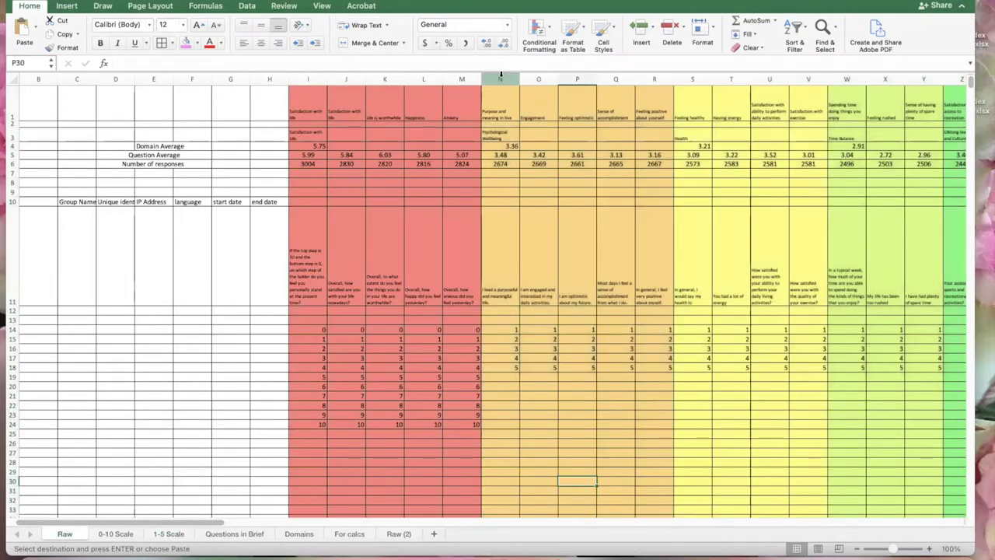
click(517, 192)
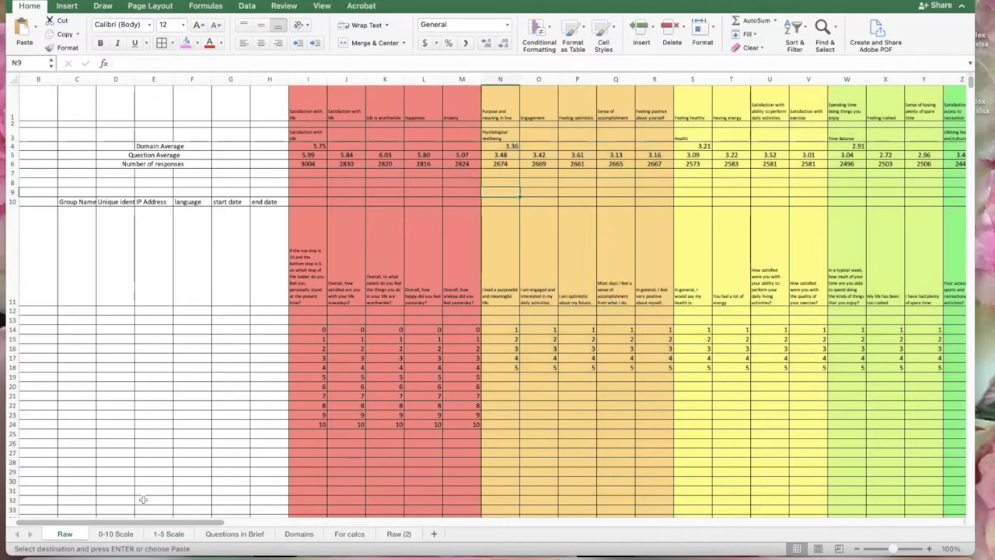
right_click(69, 534)
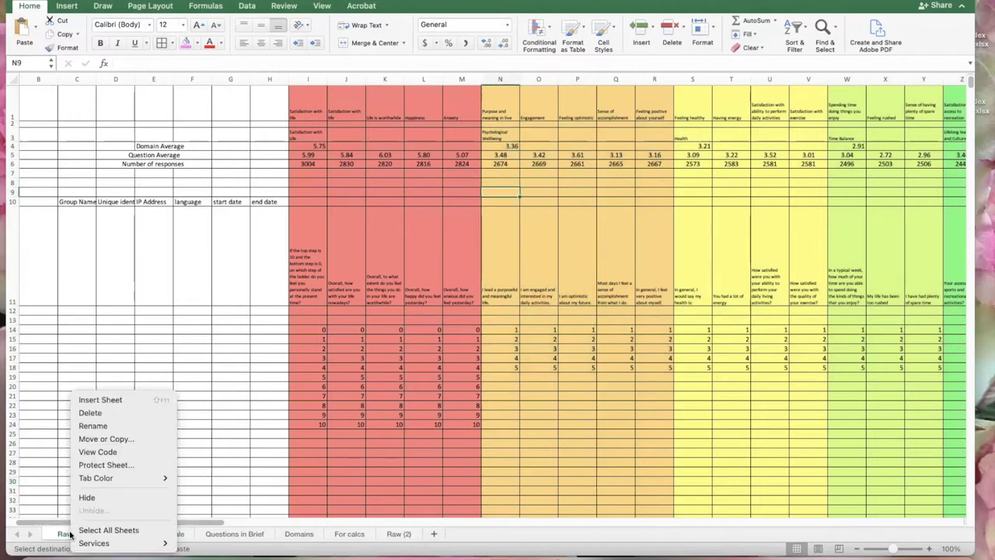
click(95, 438)
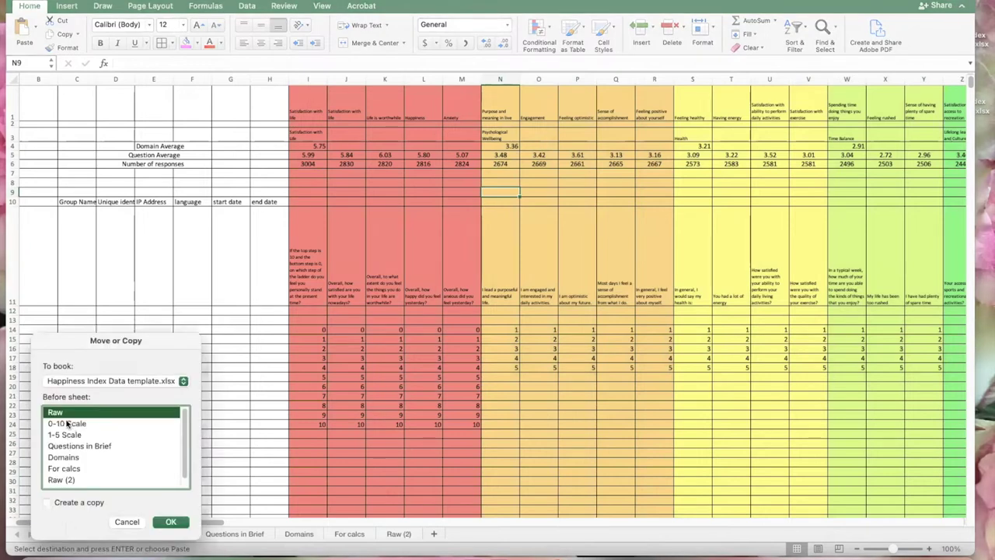
click(170, 521)
double_click(66, 533)
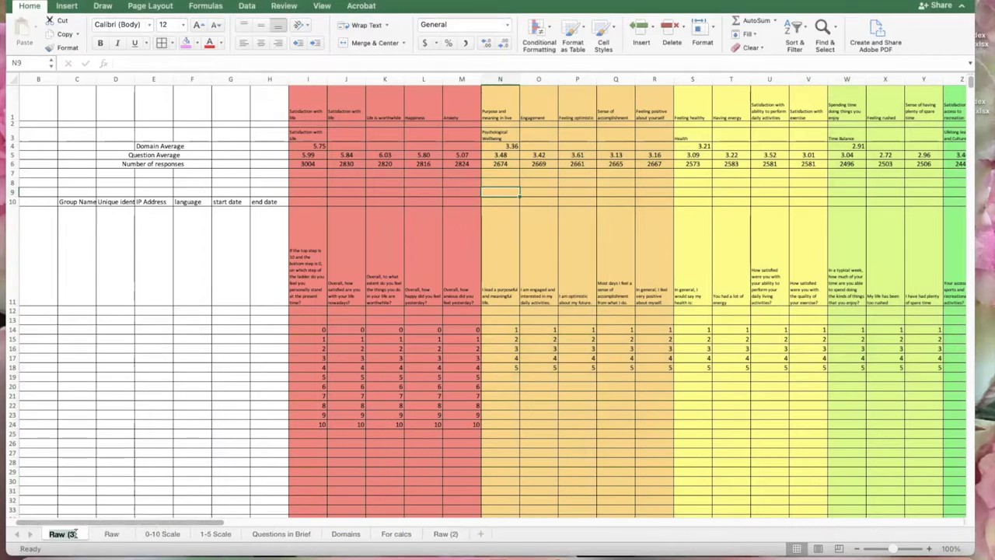
text(Scaled)
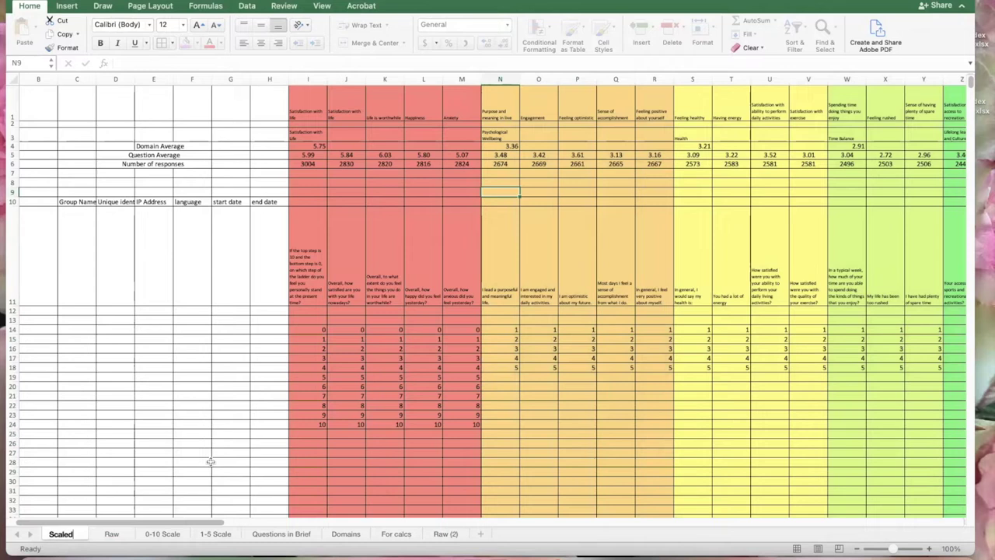
click(209, 462)
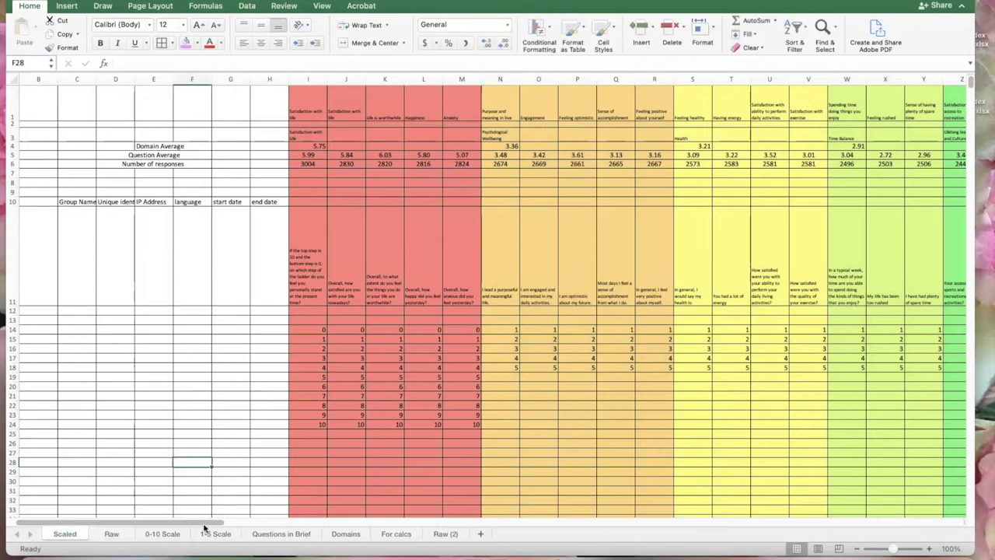
Copy the rescaled question columns N to BF from the 1-5 Scale sheet over the same columns of the Scaled sheet
click(215, 534)
key(super+c)
click(64, 533)
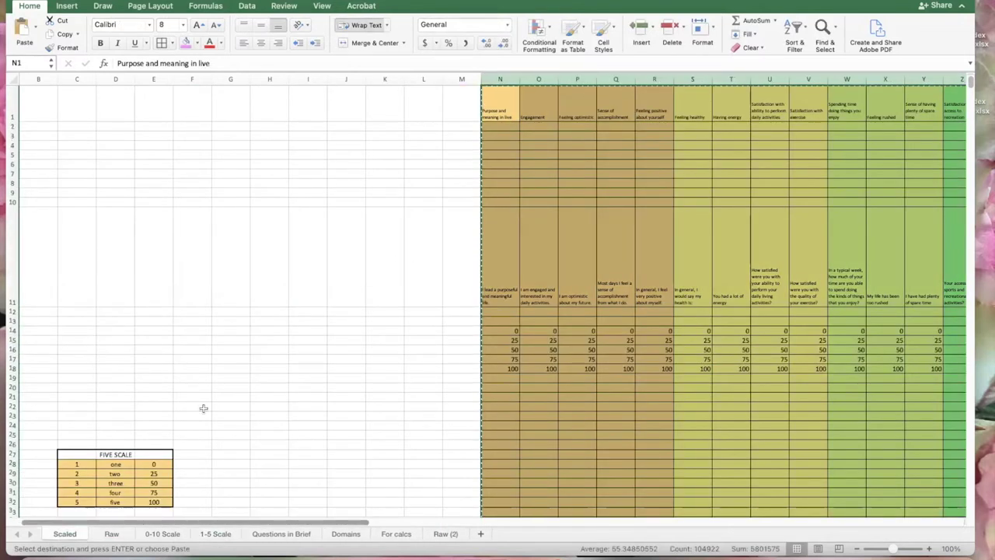
drag(513, 79, 735, 89)
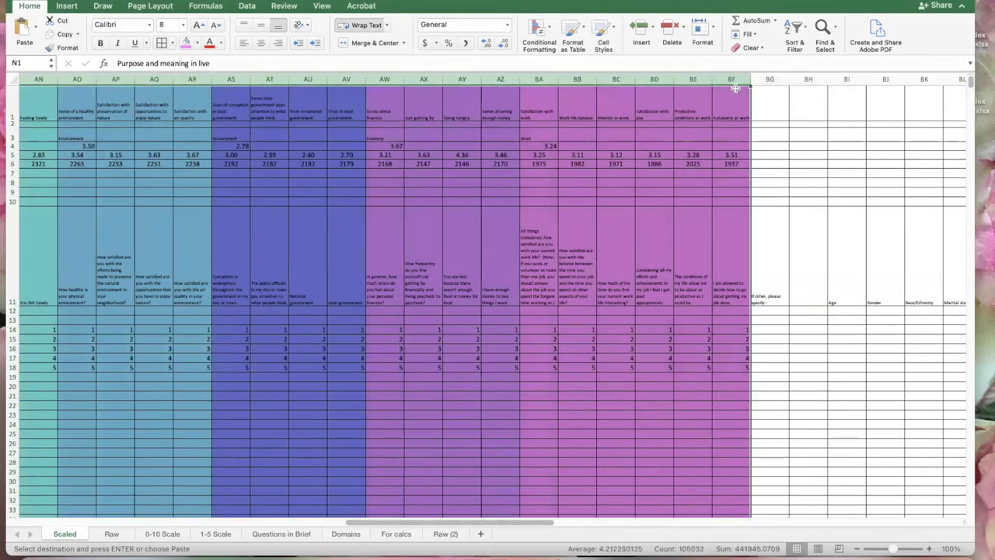
scroll(735, 89, left, 15)
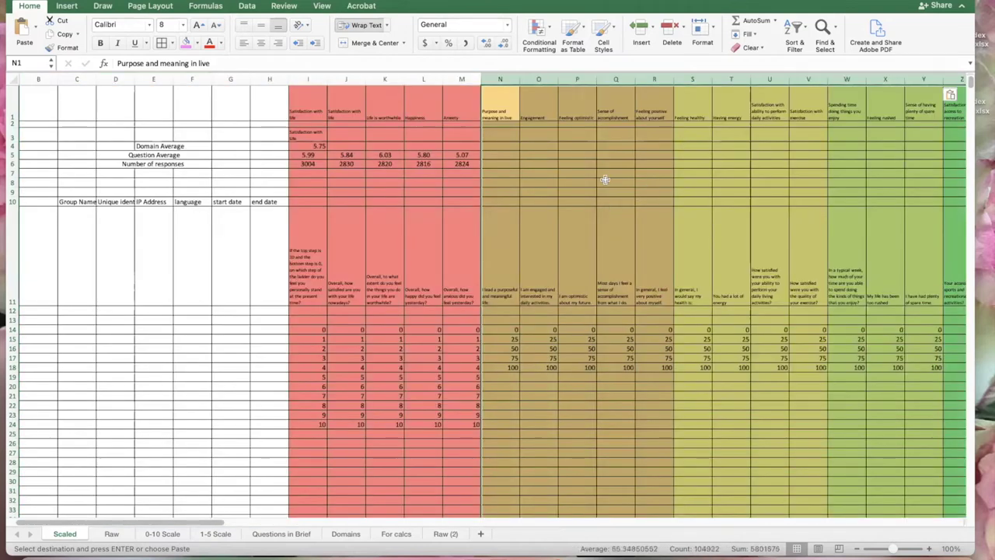
click(533, 161)
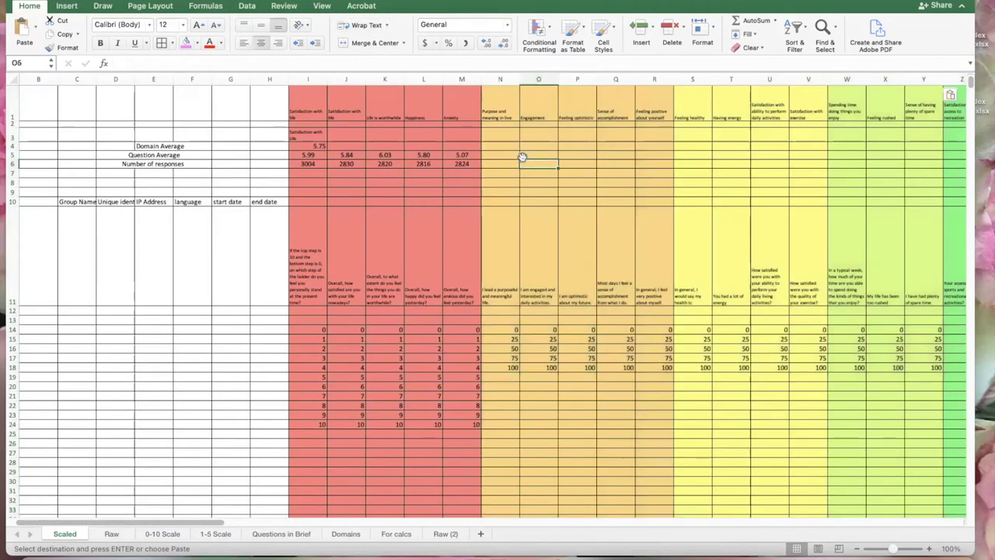
Copy columns I to M from the 0-10 Scale sheet over the same columns of the Scaled sheet
click(162, 533)
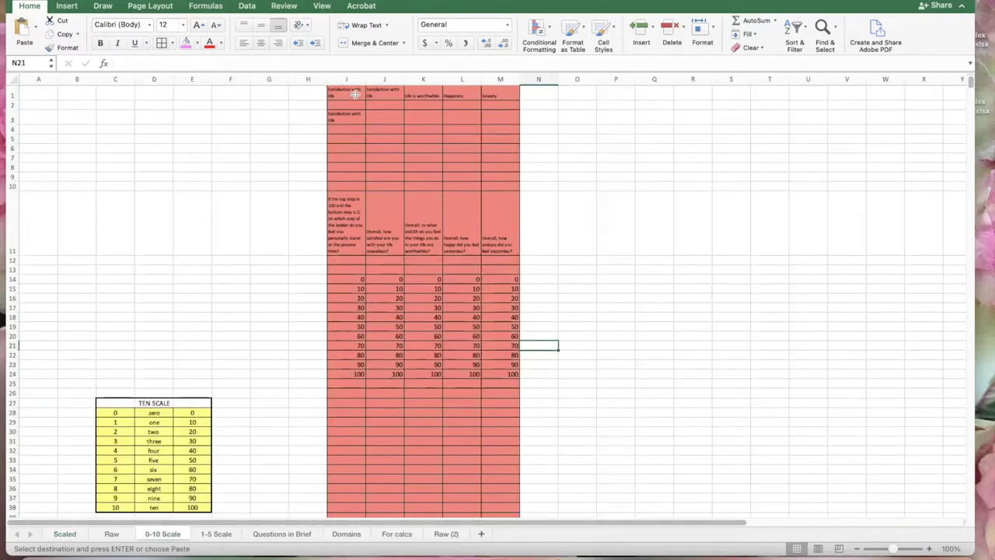
drag(347, 81, 500, 85)
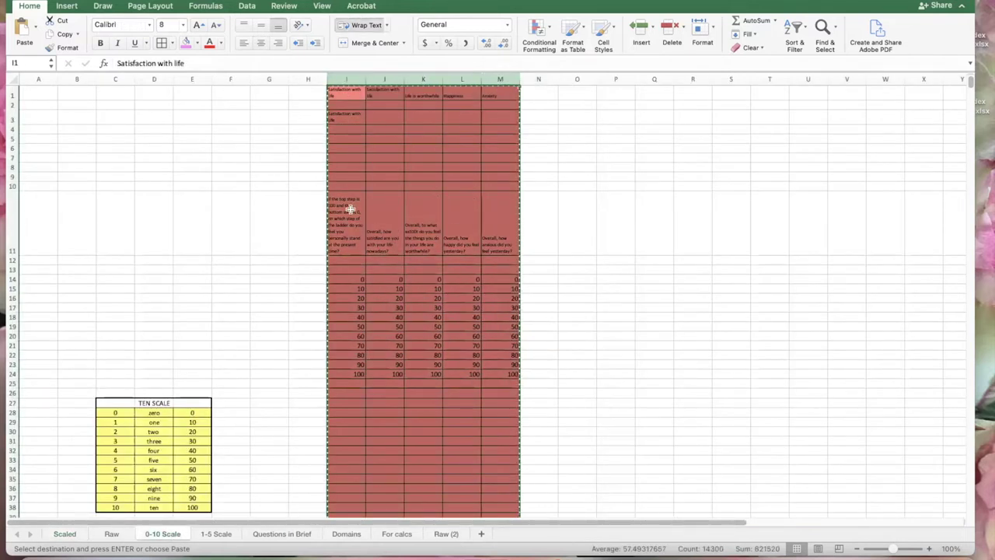
click(60, 535)
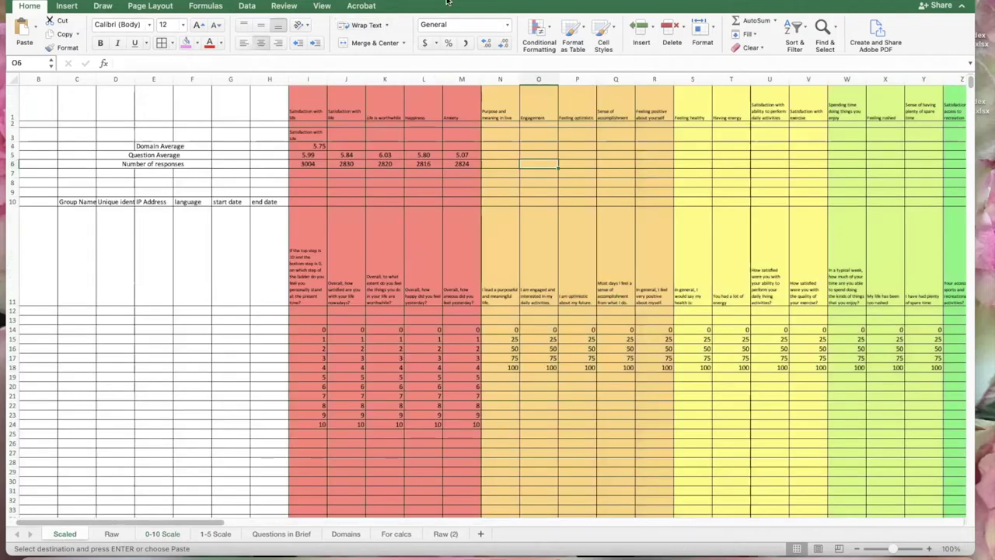
drag(306, 79, 463, 78)
key(ctrl+v)
click(498, 182)
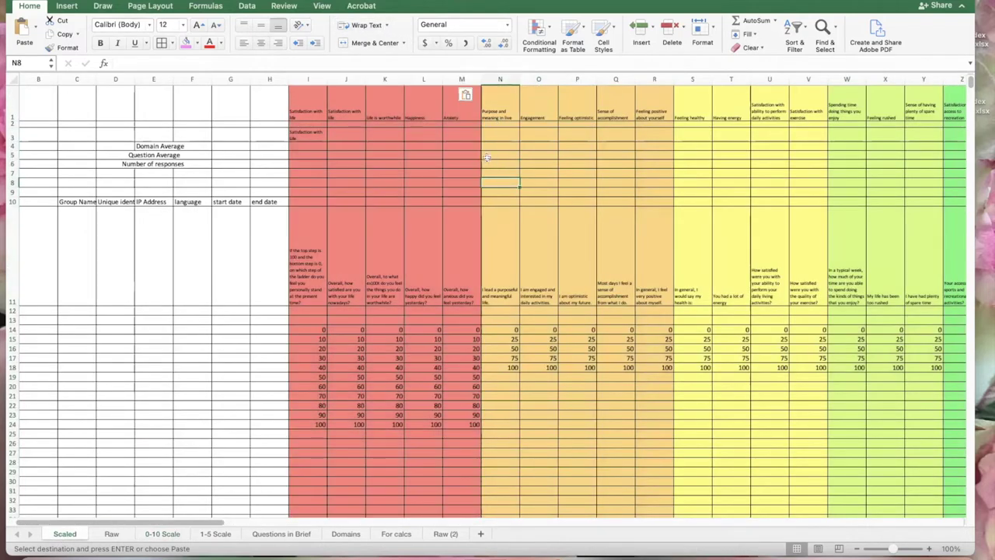
click(147, 148)
click(145, 155)
click(144, 163)
click(303, 164)
click(298, 145)
Enter the question average =AVERAGE(I50:I20000) in cell I5 and fill it across to M5
click(290, 154)
text(=ave)
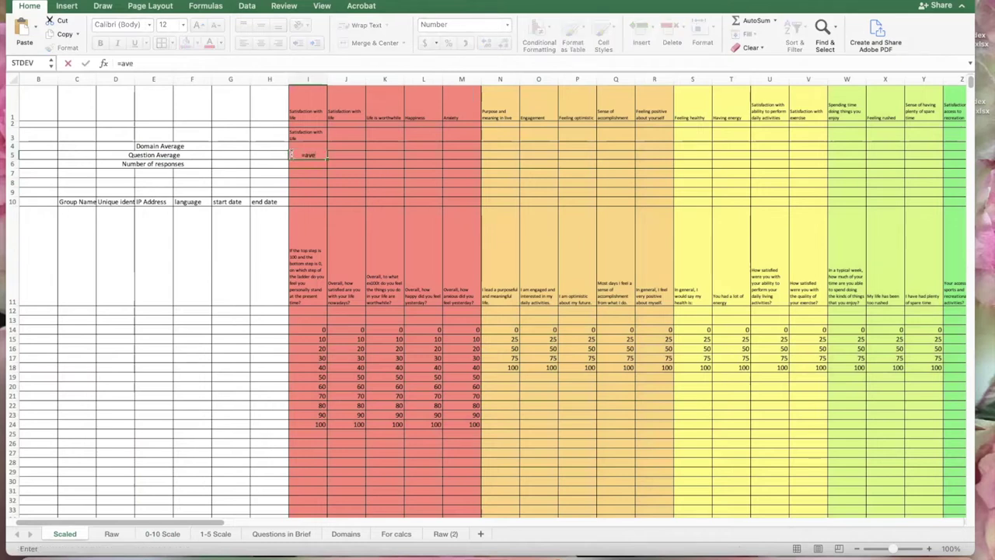
text(rage()
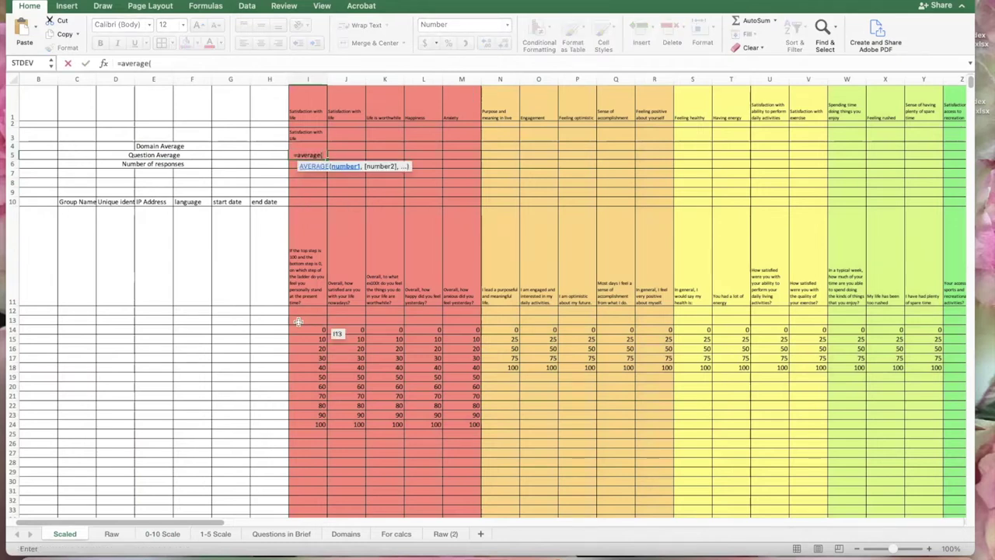
drag(300, 311, 305, 340)
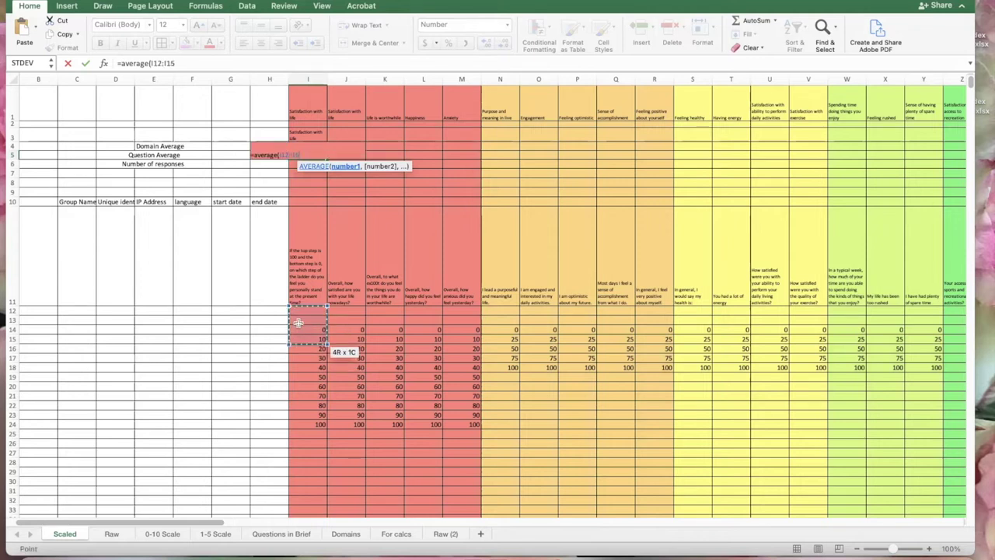
key(BackSpace)
key(BackSpace)
key(BackSpace)
key(BackSpace)
key(BackSpace)
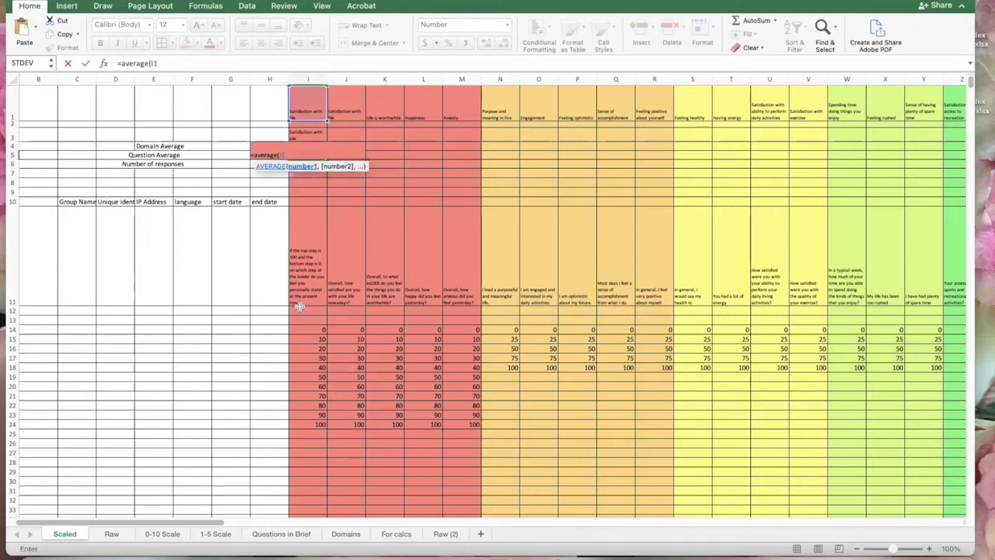
key(BackSpace)
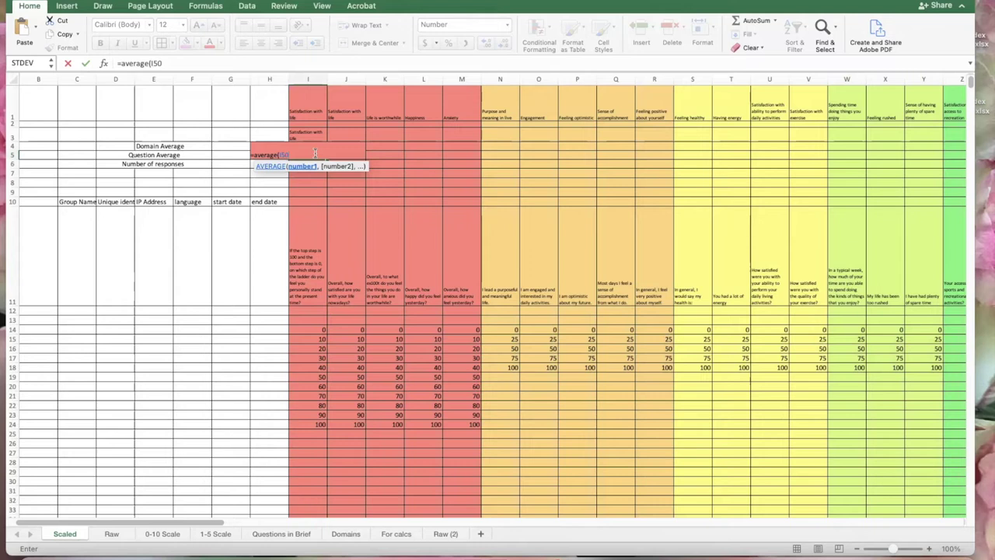
click(173, 64)
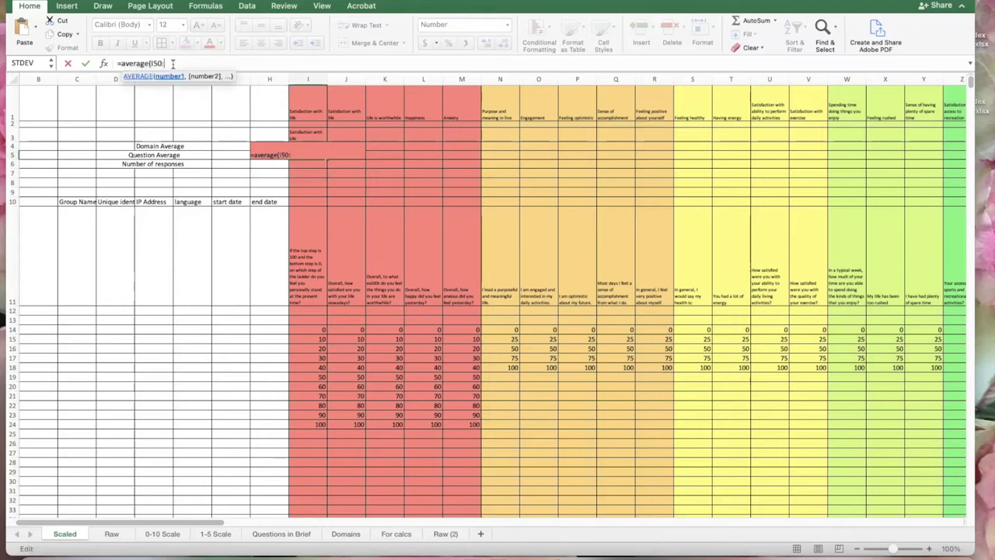
text(I20000))
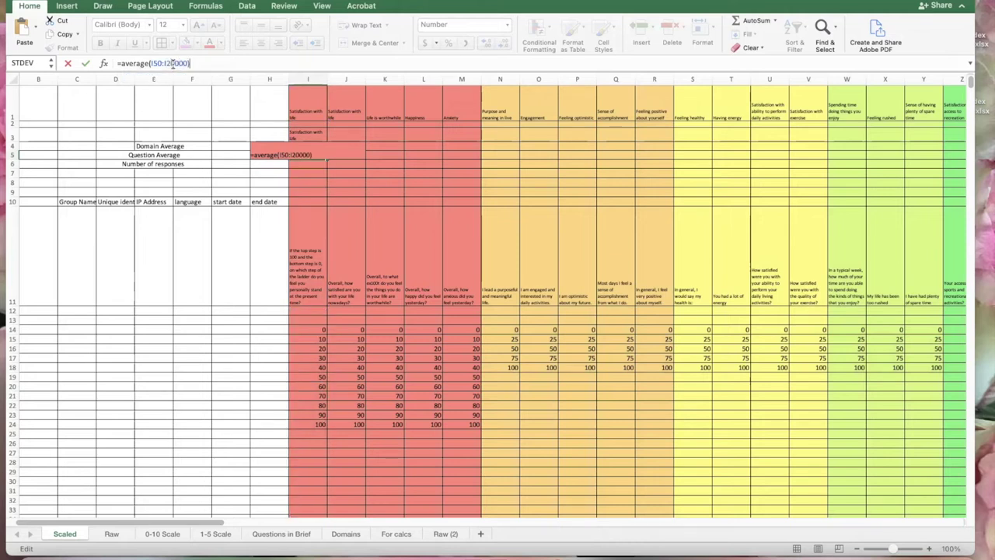
key(Return)
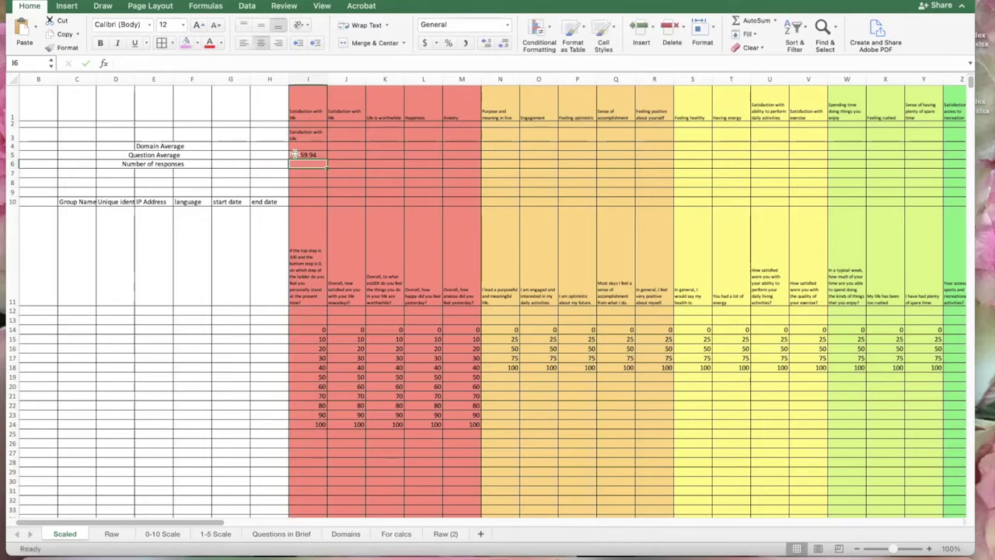
click(302, 154)
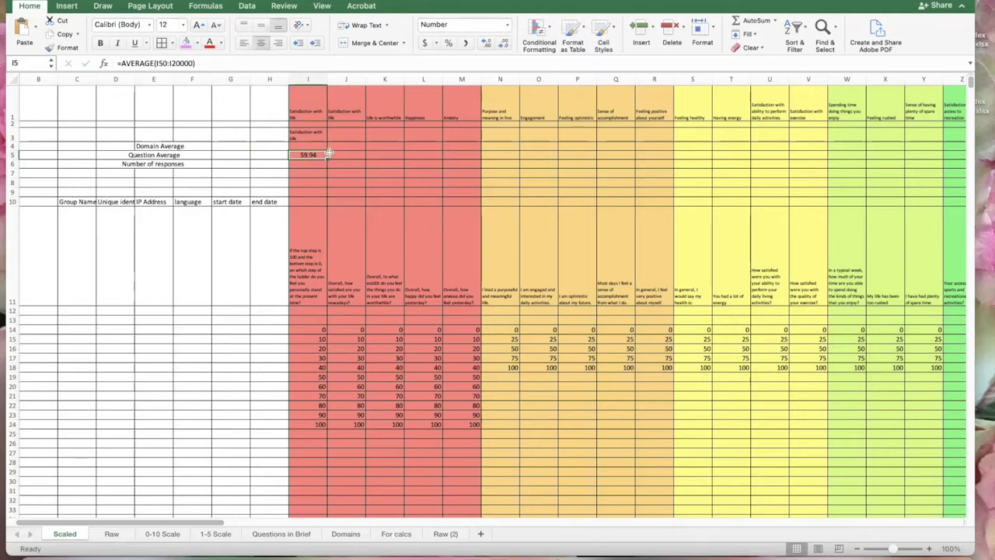
drag(328, 159, 461, 154)
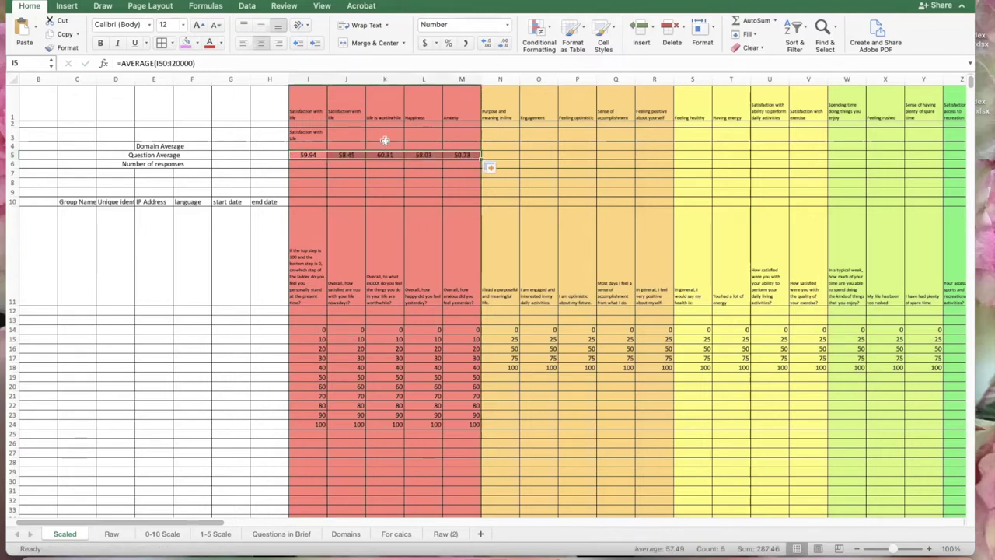
Enter the satisfaction with life domain average in cell I4 as the AVERAGE of cells I5 to M5
click(321, 145)
text(=)
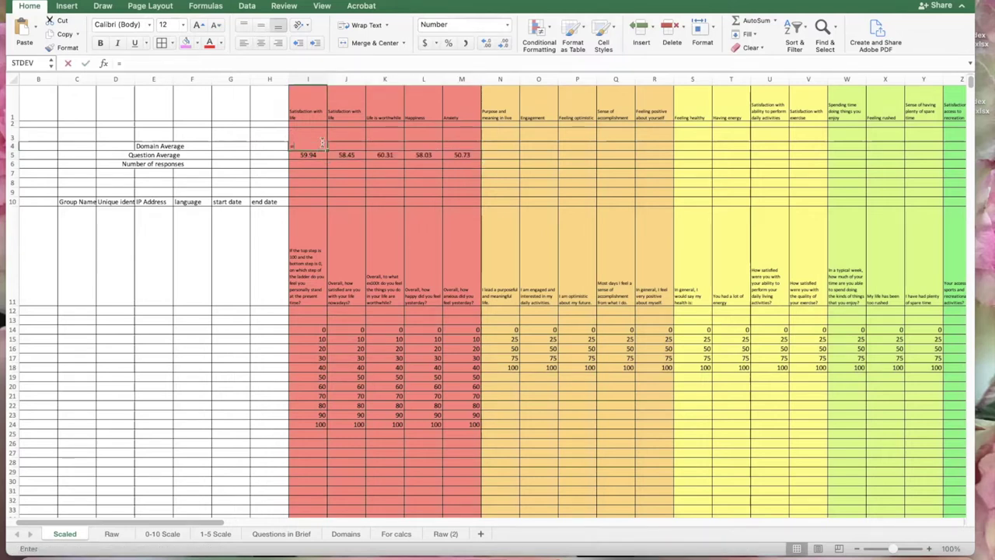
text(average()
drag(460, 153, 309, 156)
key(Return)
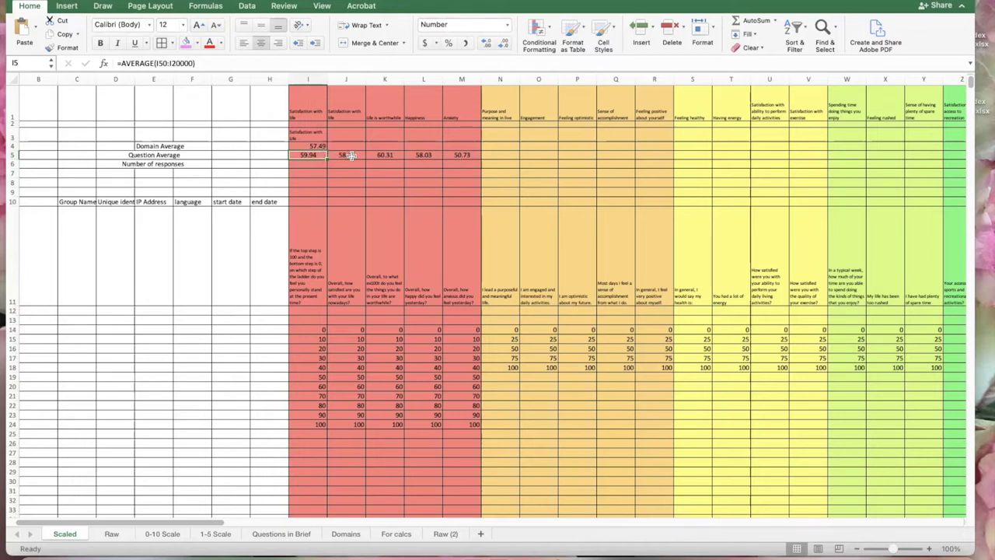
Enter the number of responses for the first question in cell I6 as =COUNT(I50:I20000)
key(Return)
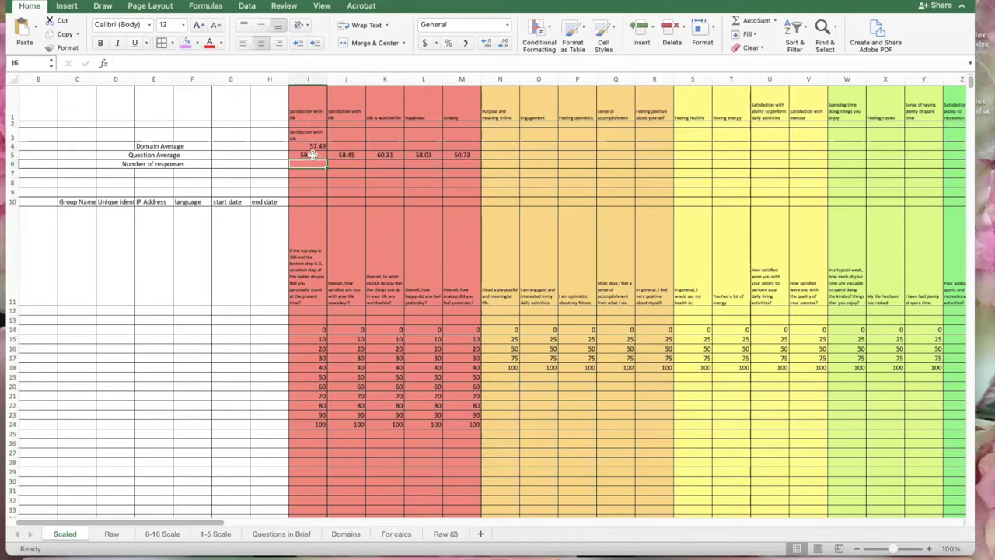
text(=c)
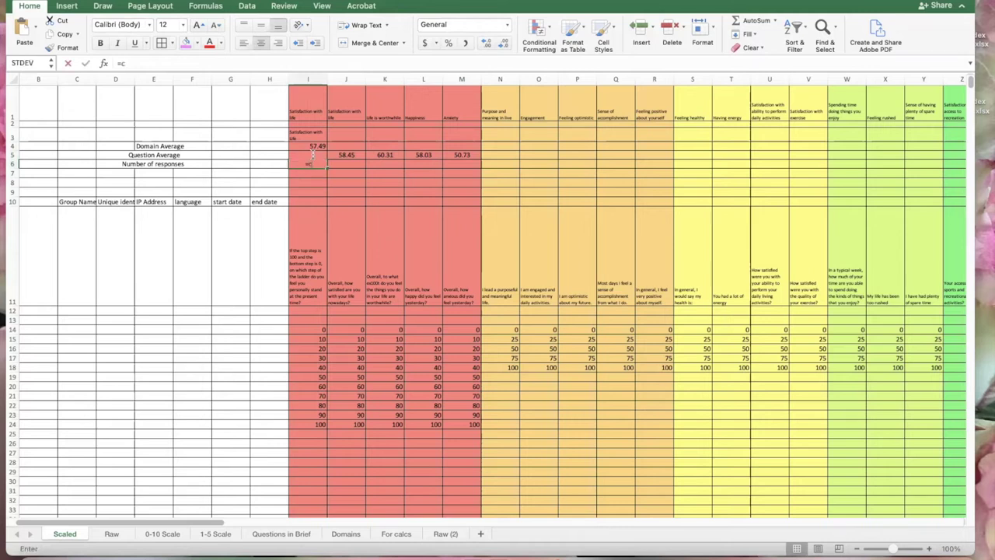
text(pi)
key(BackSpace)
key(BackSpace)
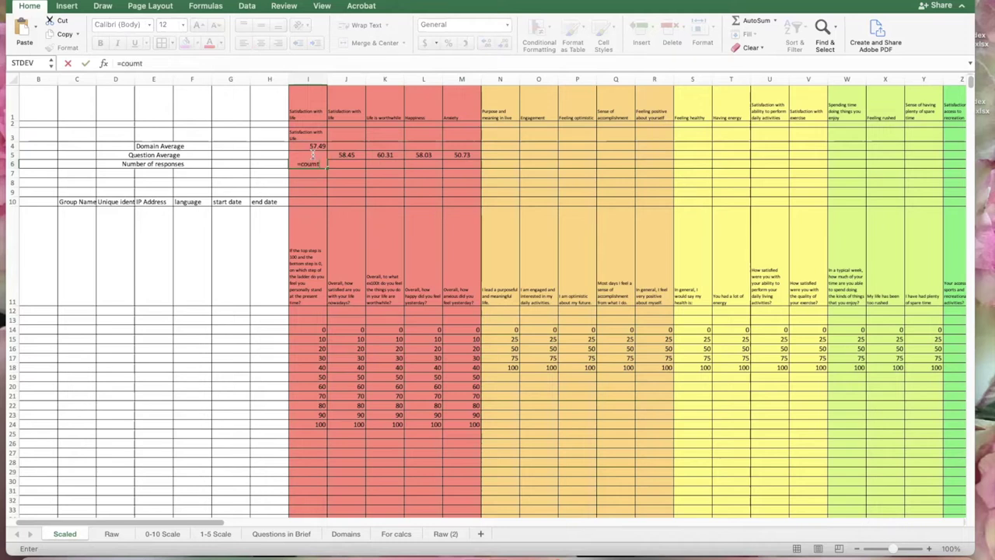
key(BackSpace)
key(BackSpace)
text((I50:)
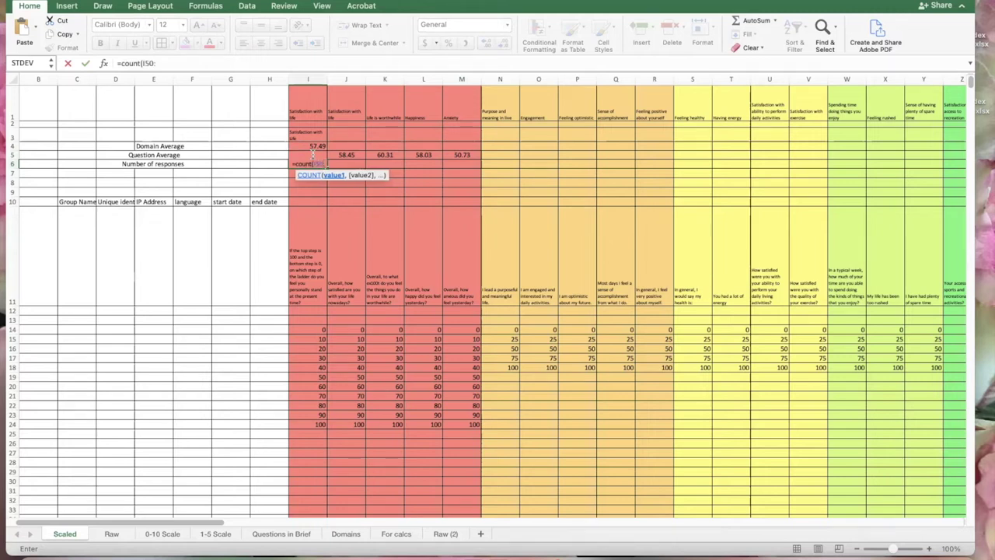
text(I)
text(2000)
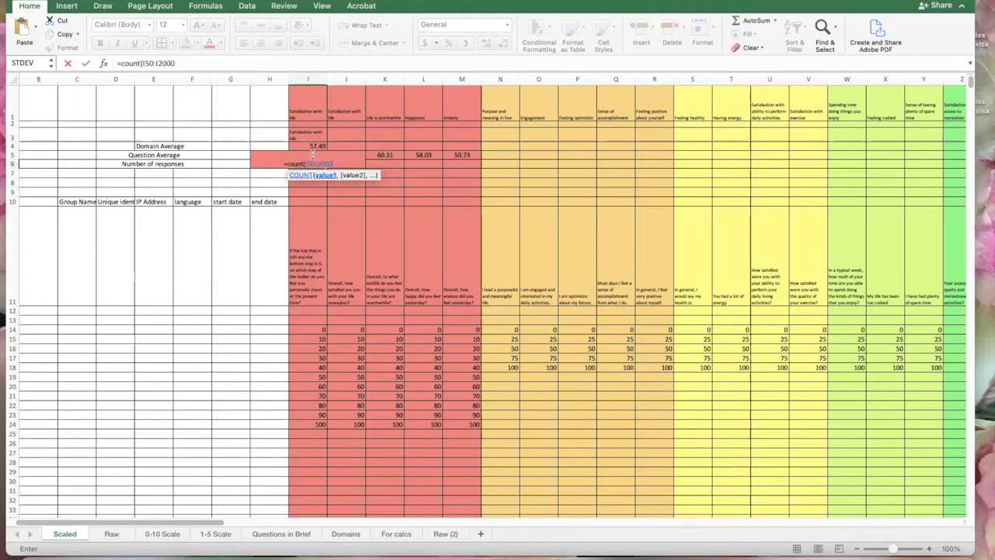
text(0))
key(Return)
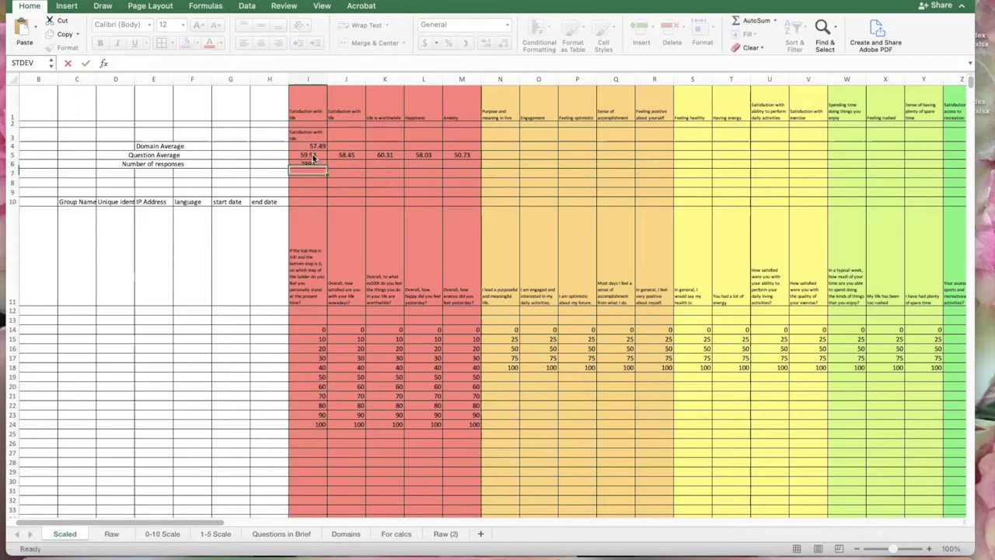
click(307, 164)
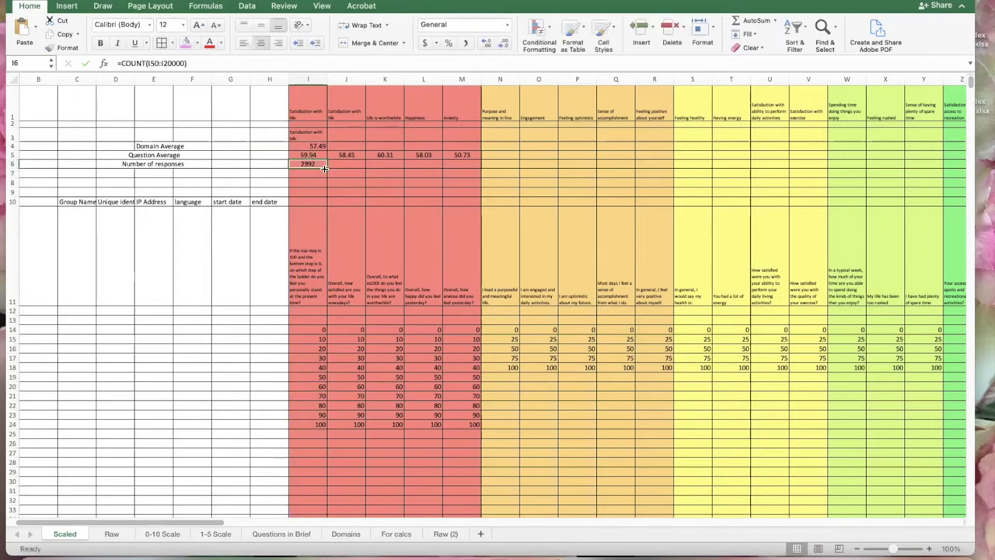
Fill the number of responses formula from cell I6 across to M6 and check the formulas in M6 and I6
drag(324, 167, 464, 165)
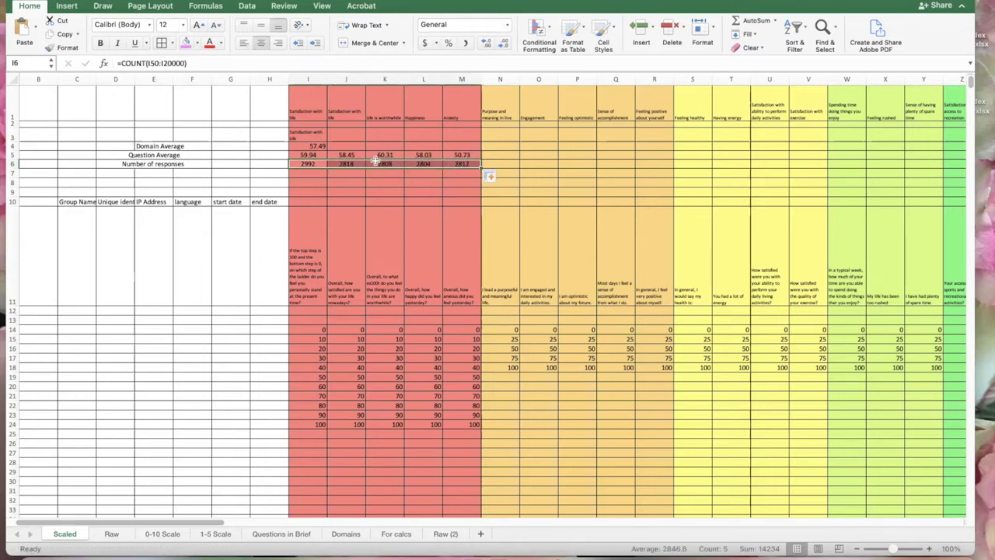
click(461, 165)
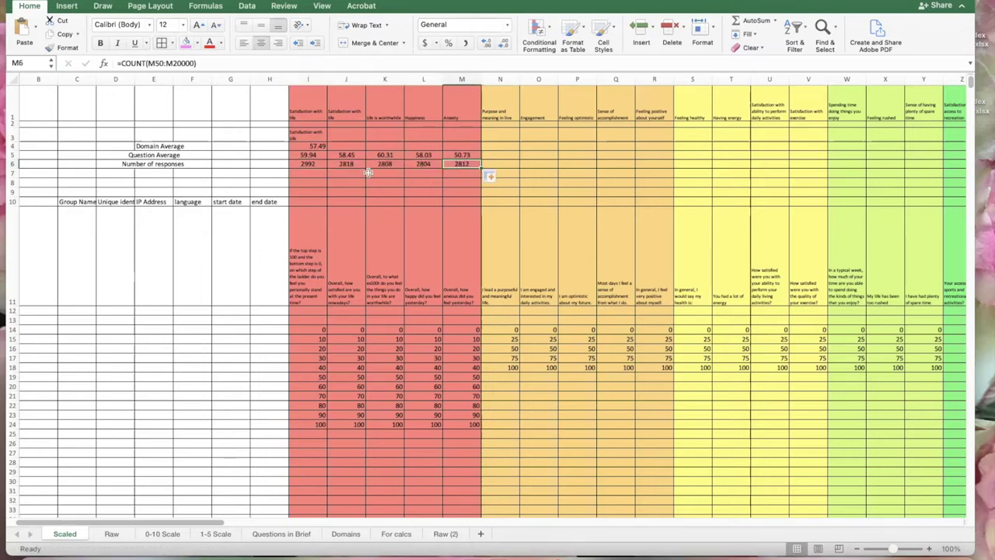
click(312, 166)
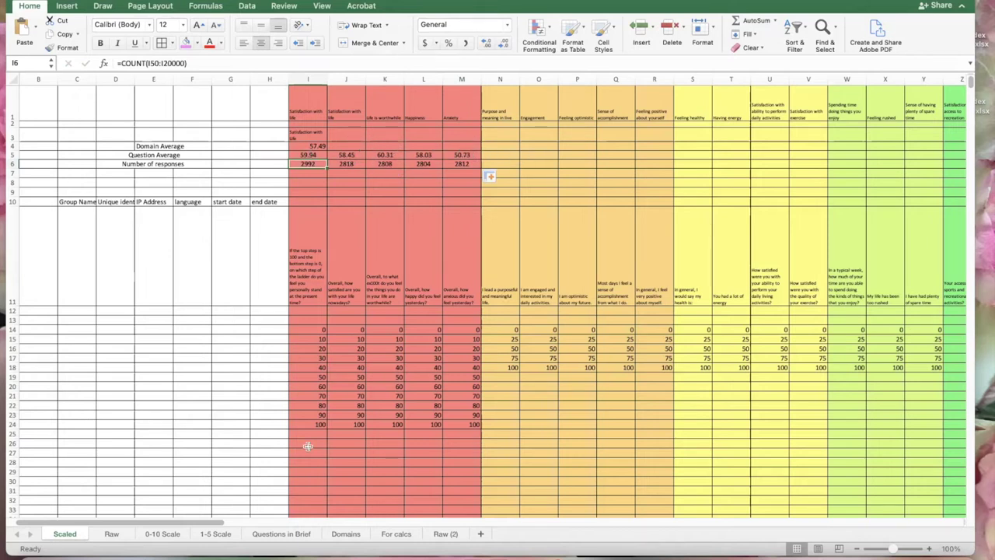
Copy rows 4 to 6 with the domain averages, question averages and response counts from the Raw sheet over the same rows of the Scaled sheet
click(396, 533)
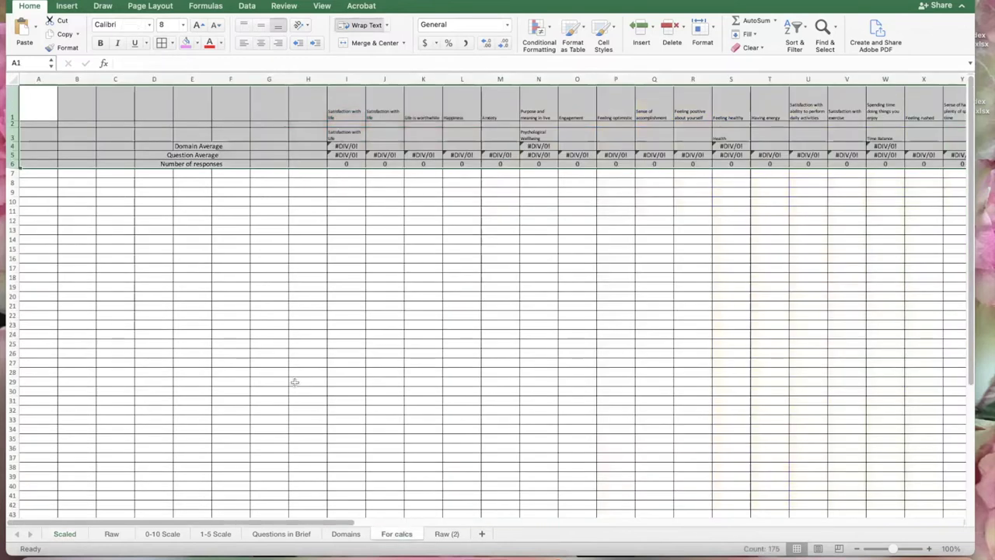
drag(16, 147, 14, 163)
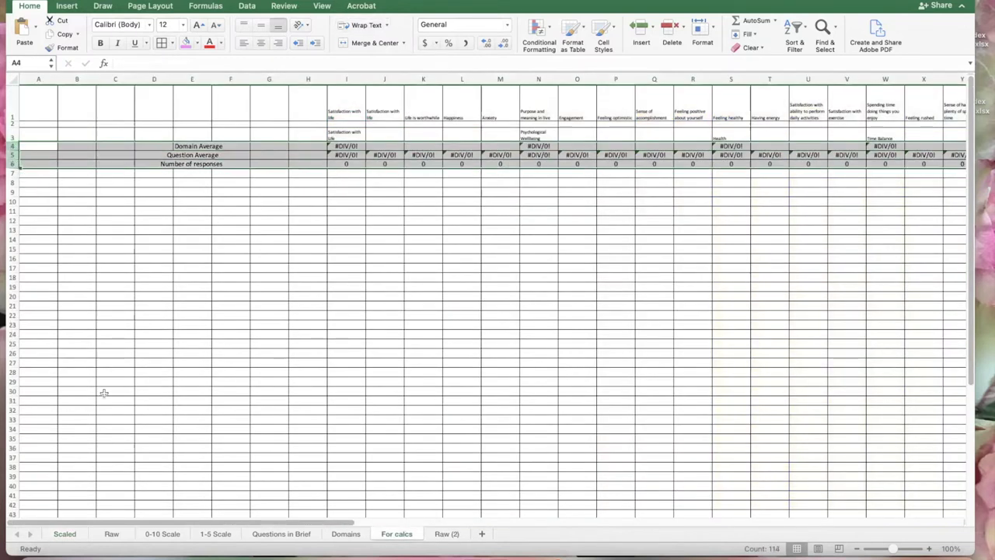
click(111, 534)
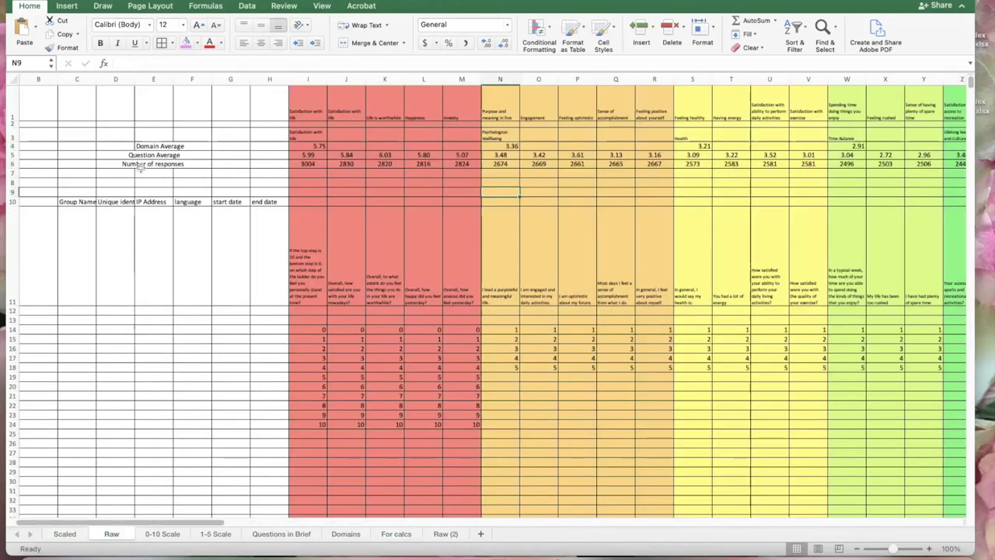
click(16, 147)
drag(14, 147, 14, 160)
key(super+c)
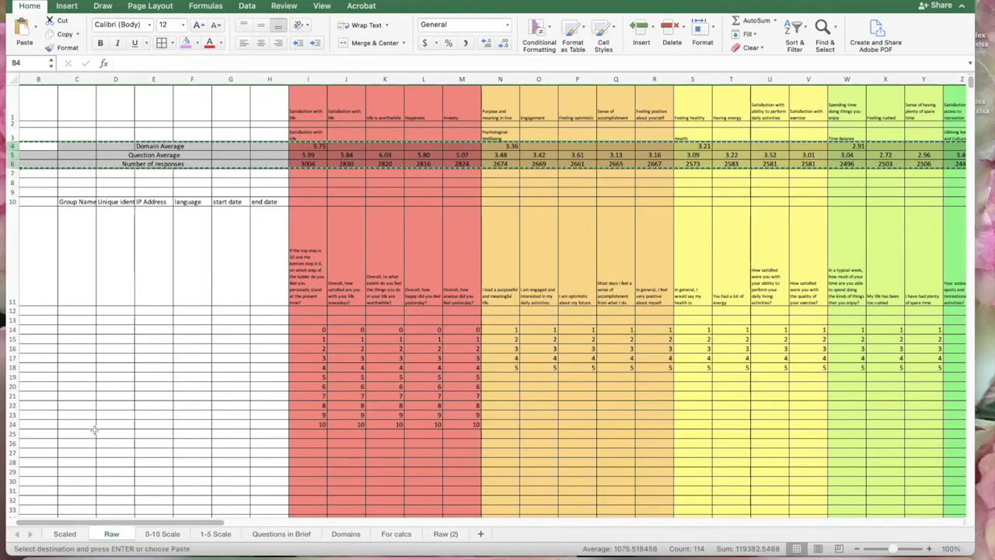
click(66, 535)
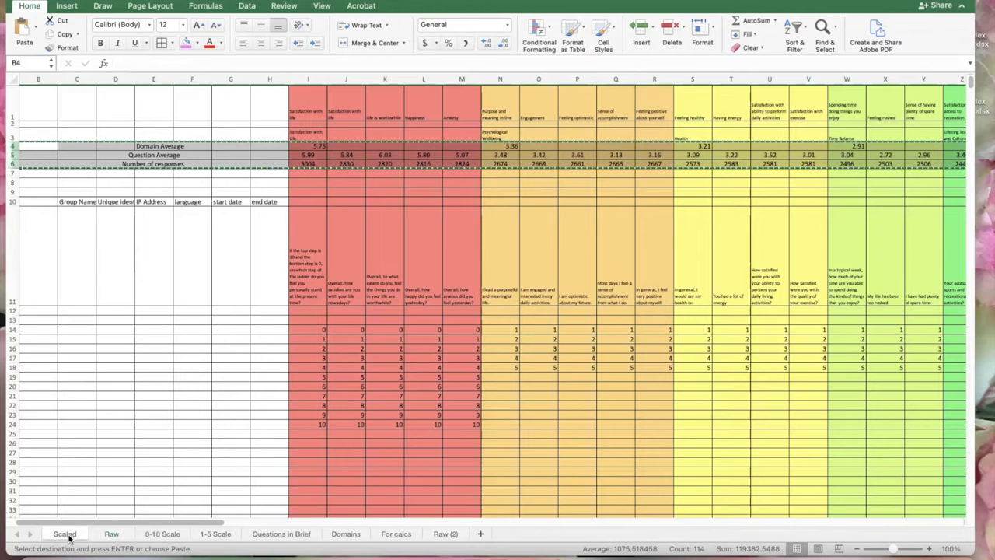
drag(14, 145, 13, 162)
key(super+v)
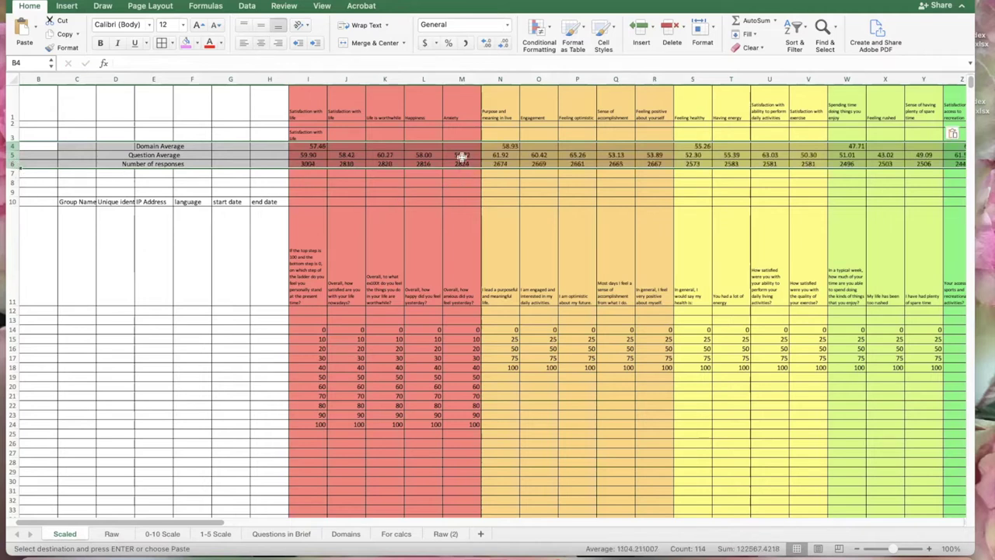
Change the question average formula in cell I5 to =AVERAGE(I50:I200000)
click(462, 157)
double_click(464, 156)
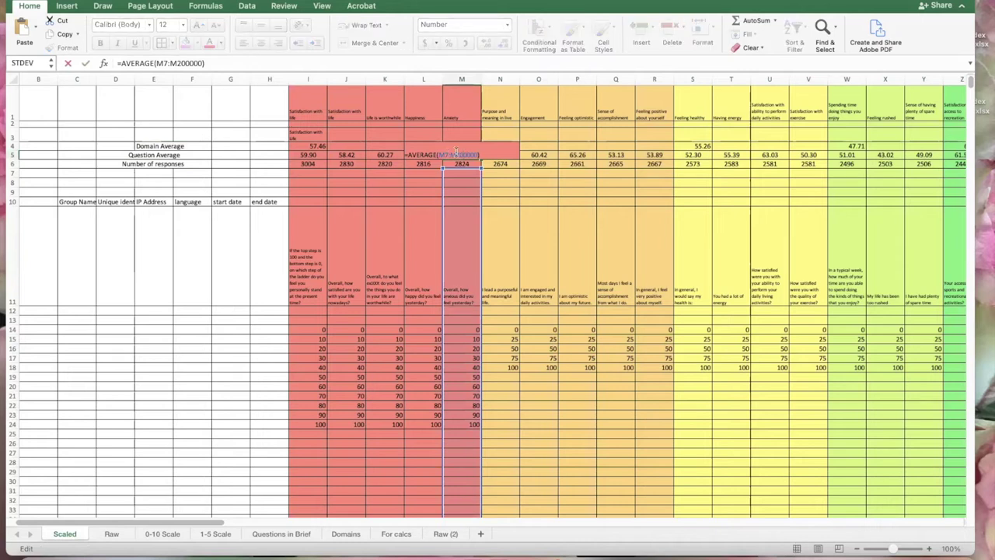
key(Return)
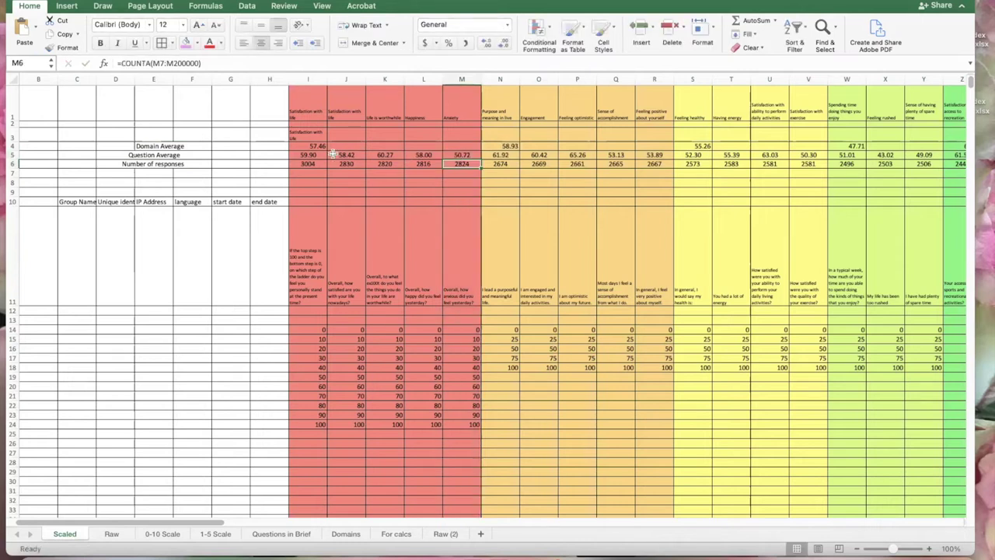
double_click(316, 155)
click(288, 154)
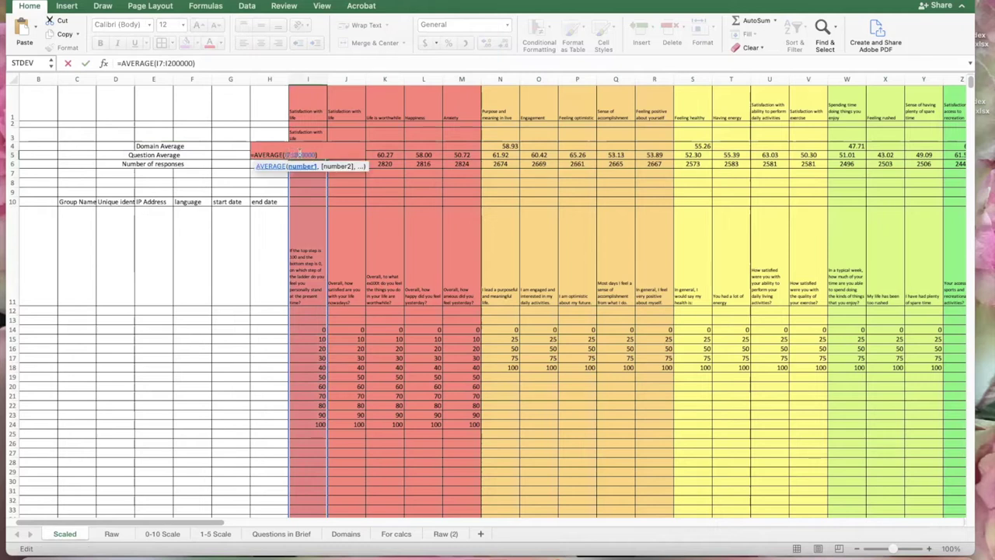
key(BackSpace)
text(7)
key(Return)
click(301, 155)
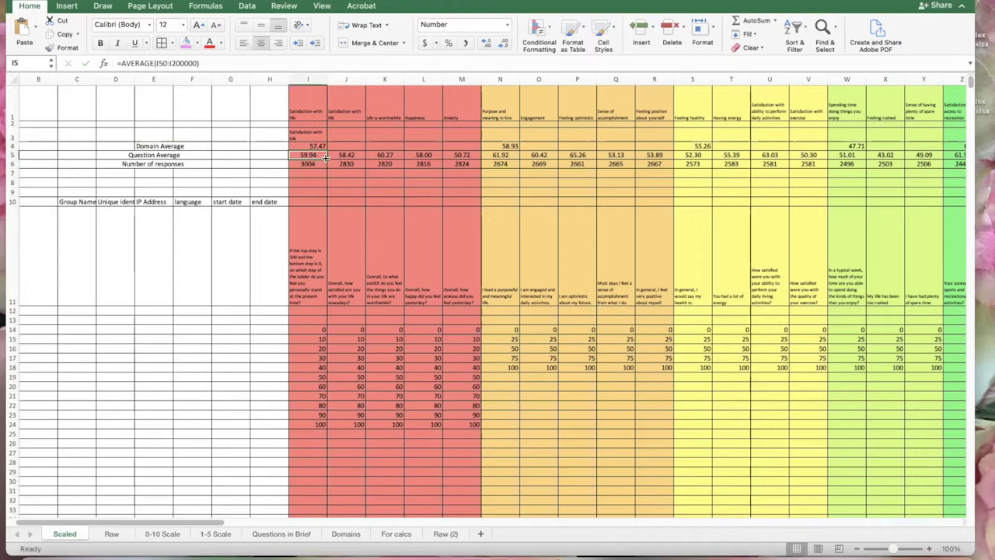
Fill the question average formula from cell I5 across row 5 to BF5
drag(325, 158, 469, 165)
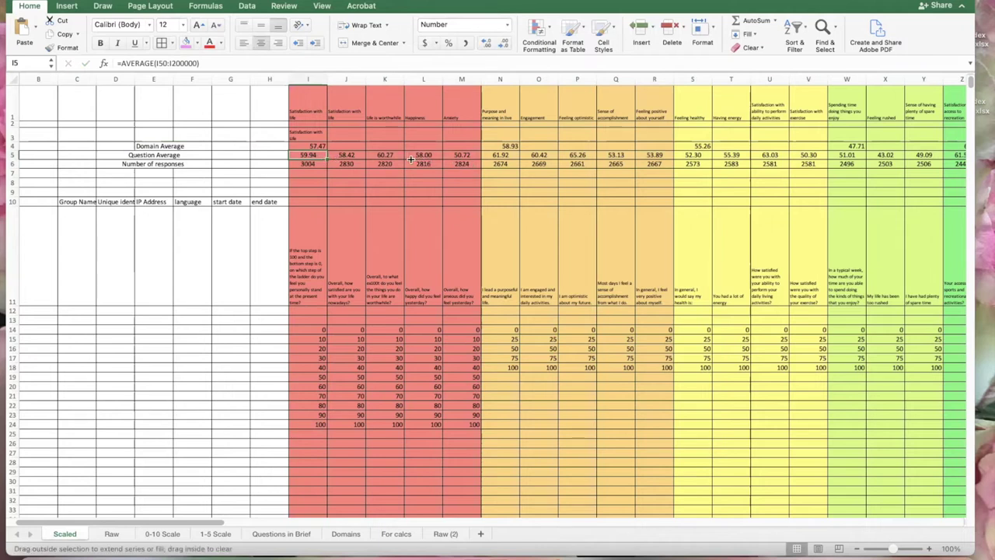
drag(316, 157, 886, 159)
click(842, 164)
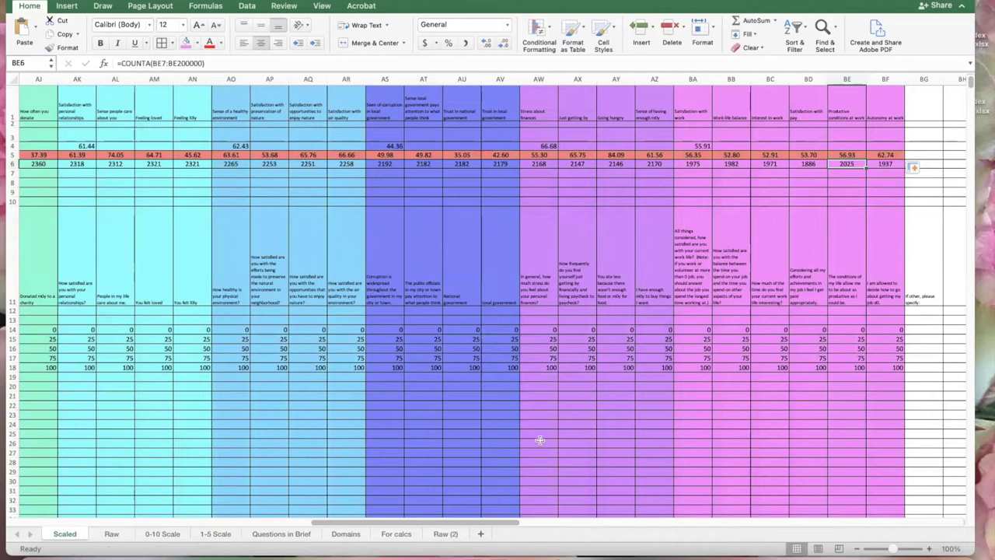
Move the Raw (2) sheet directly after the 1-5 Scale sheet and return to the Scaled sheet
drag(445, 533, 268, 514)
click(65, 533)
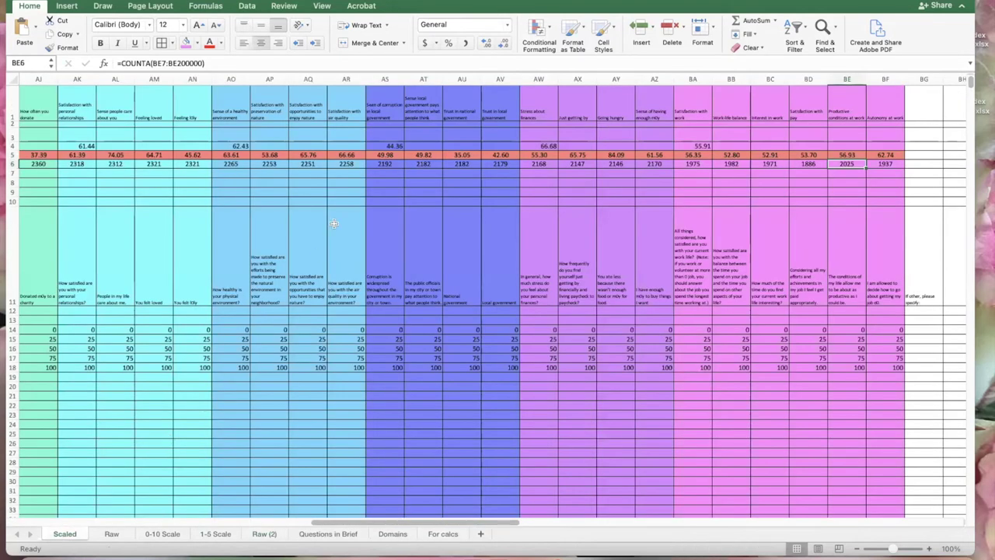
click(333, 223)
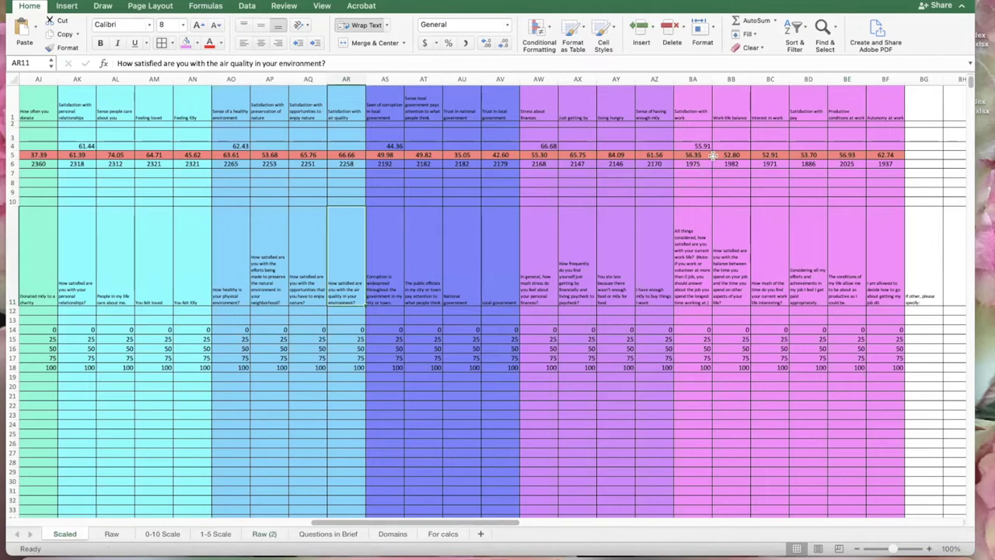
Examine the number of responses formulas in row 6 of the Scaled sheet, from I6 to BF6
click(876, 164)
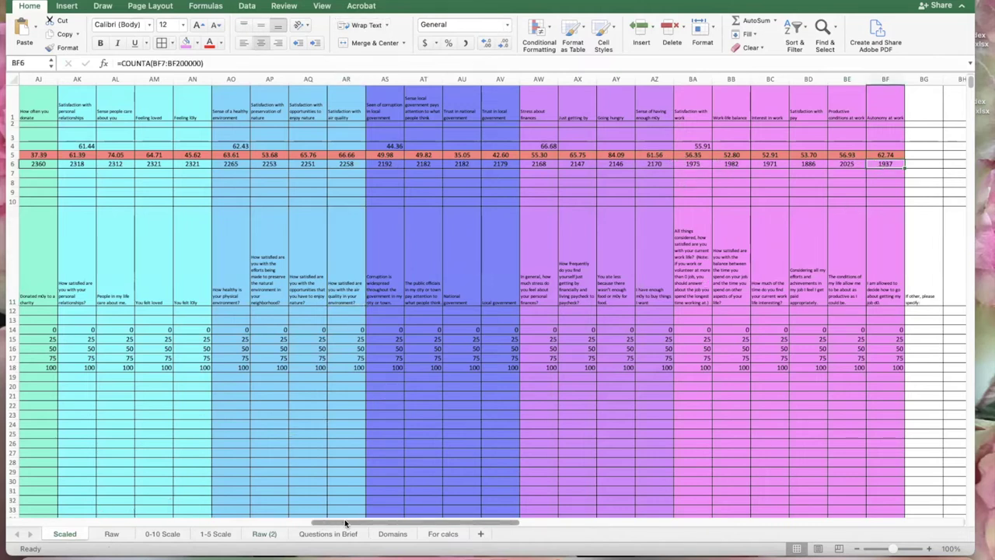
drag(346, 523, 4, 480)
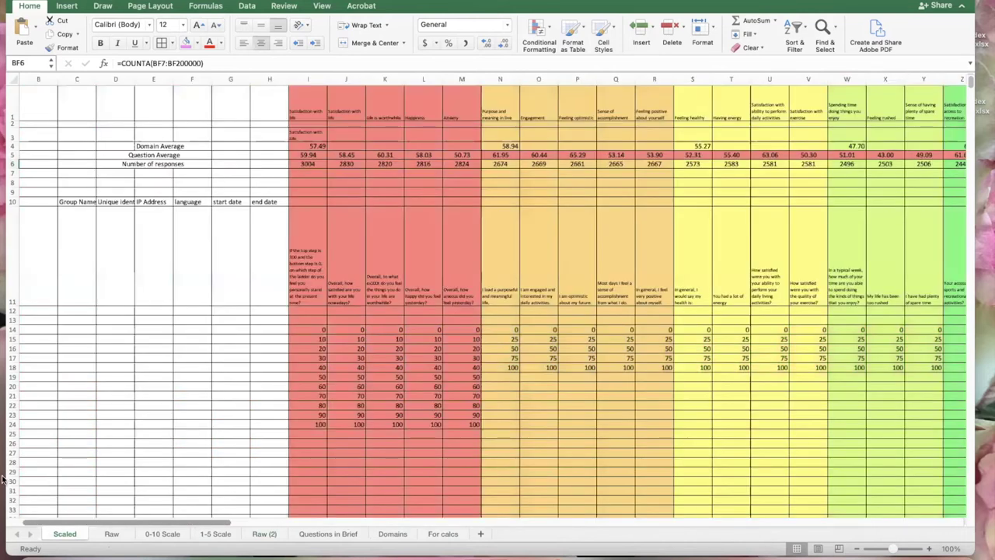
click(352, 165)
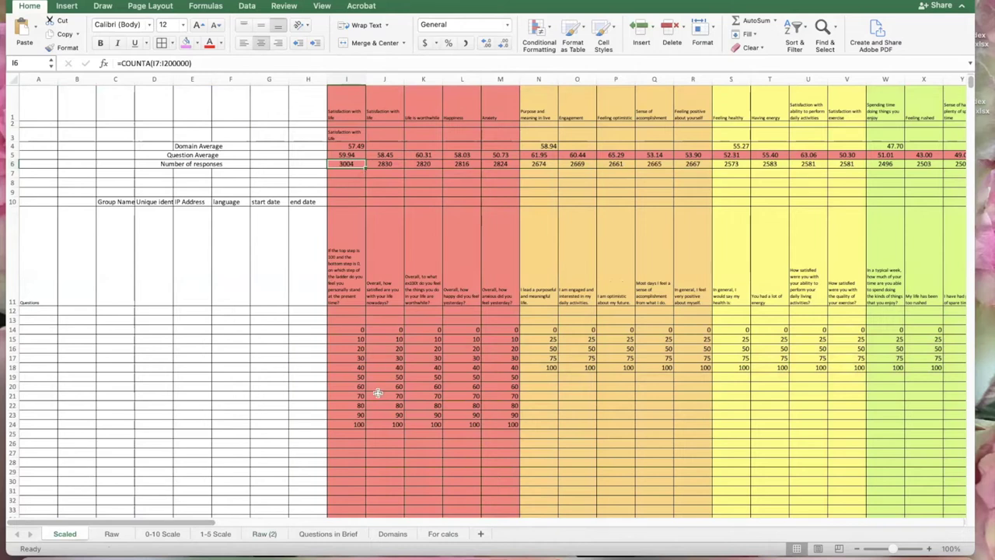
scroll(448, 511, right, 4)
scroll(449, 512, right, 15)
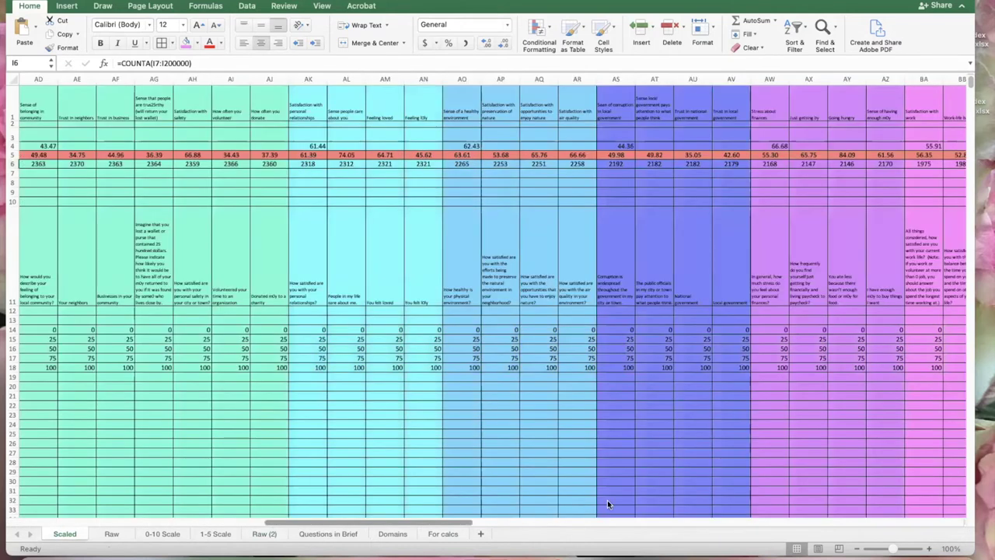
click(580, 165)
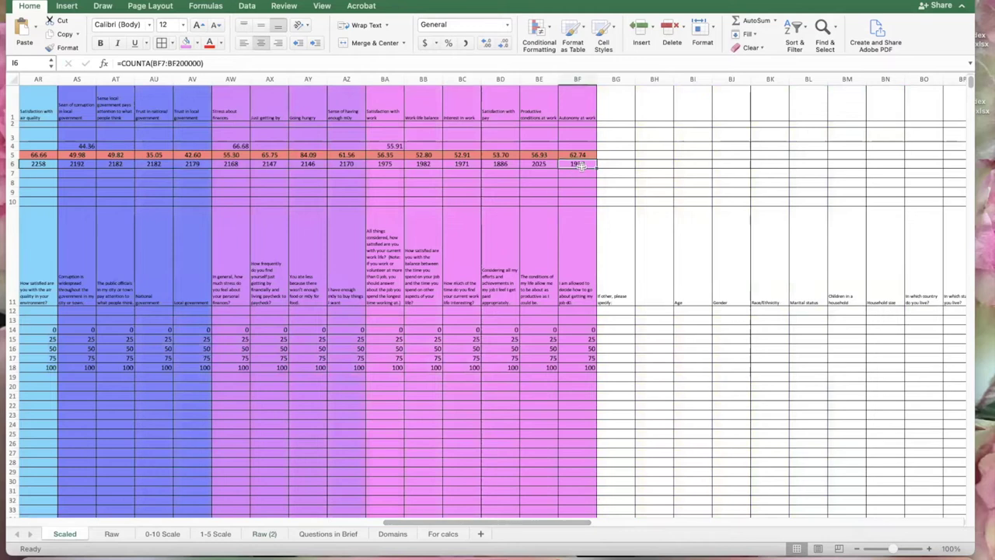
scroll(411, 522, left, 1)
Copy the domain averages in I4 to BF4 of the Scaled sheet and paste them as values at cell I5 of the Domains sheet
drag(410, 520, 101, 482)
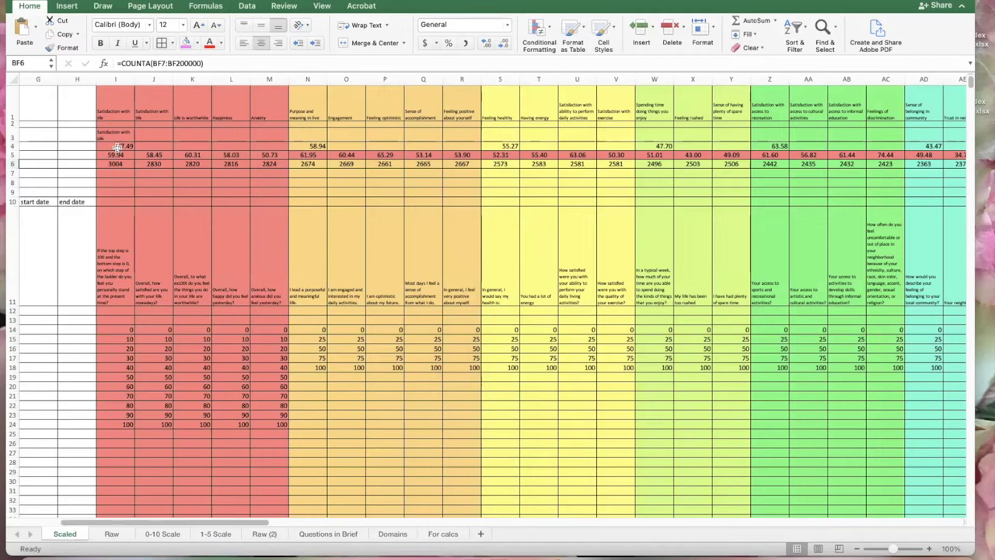
drag(117, 145, 869, 145)
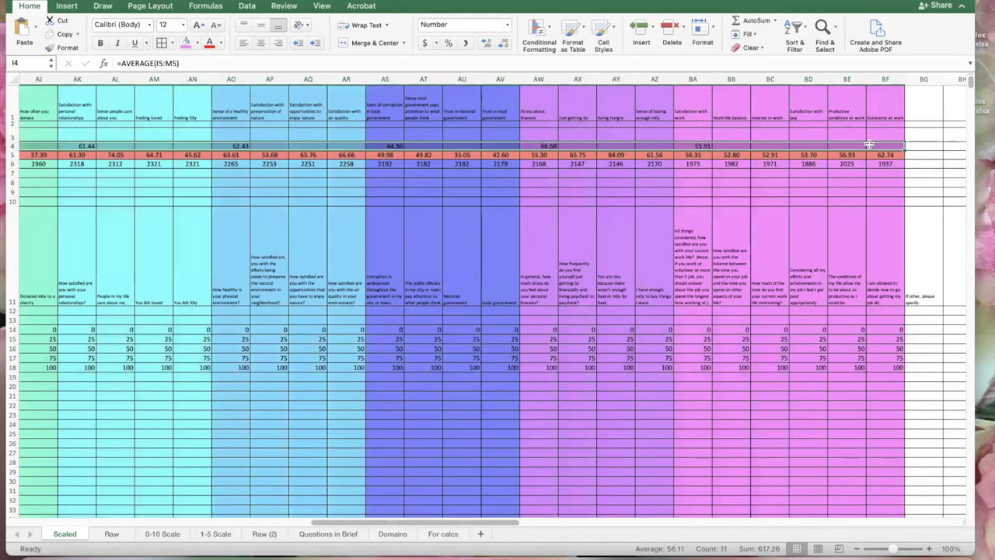
key(ctrl+c)
scroll(869, 144, left, 15)
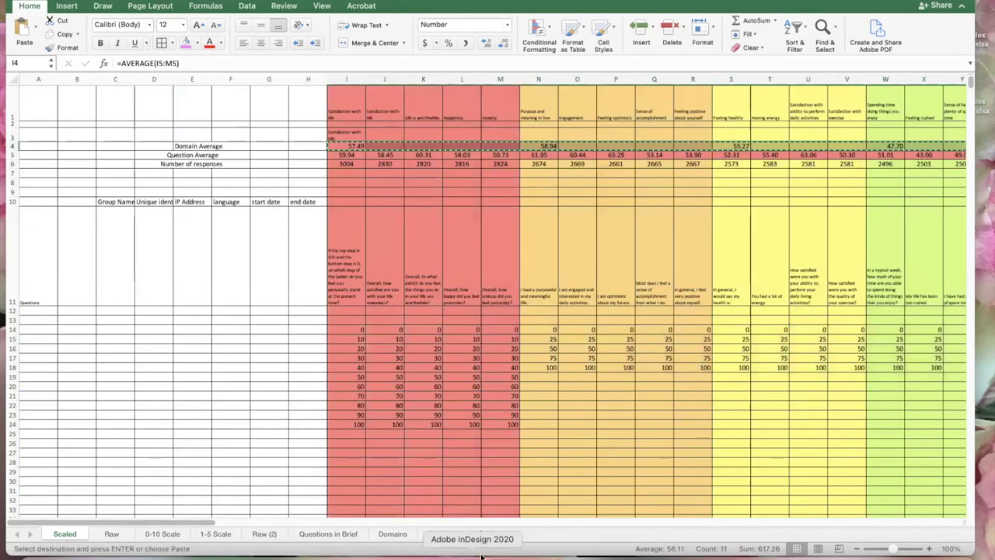
click(391, 534)
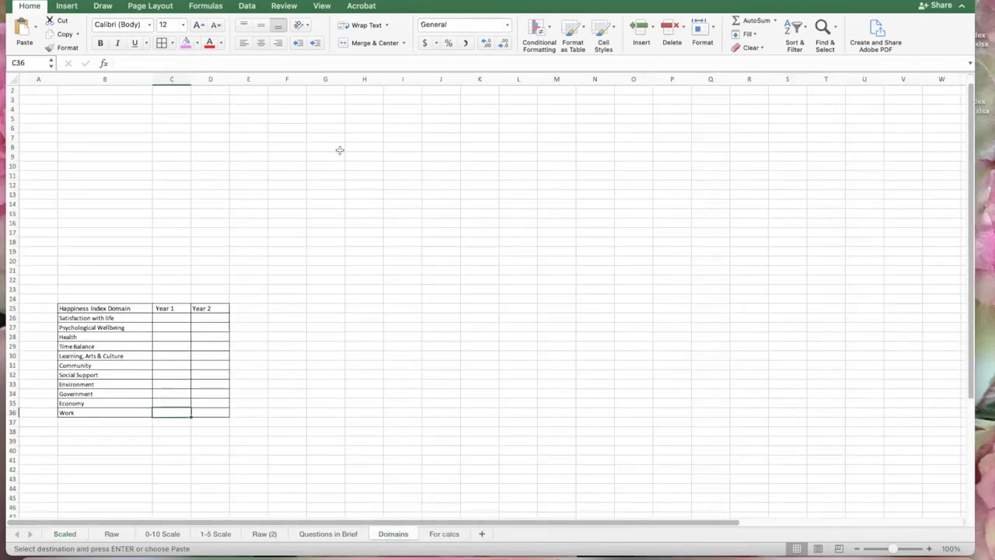
click(404, 119)
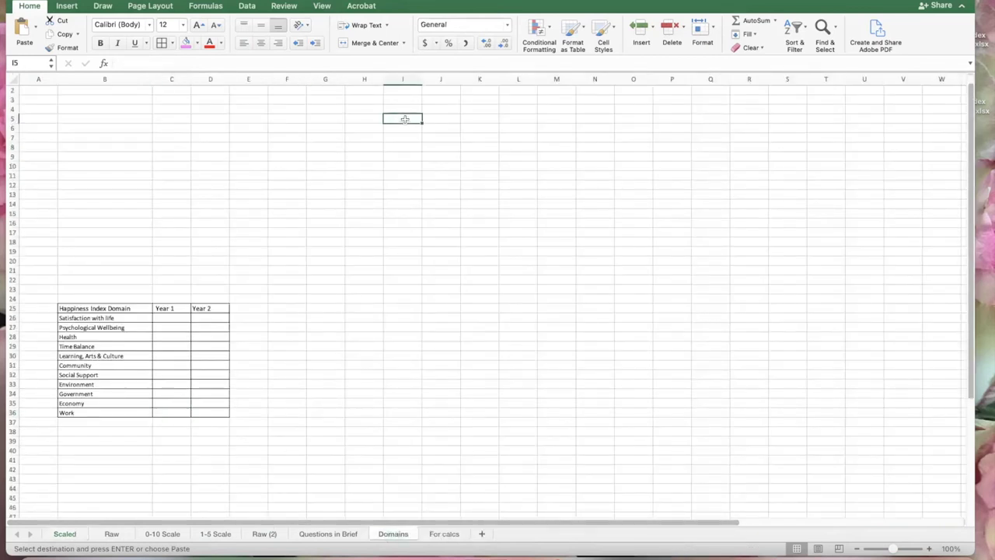
right_click(404, 119)
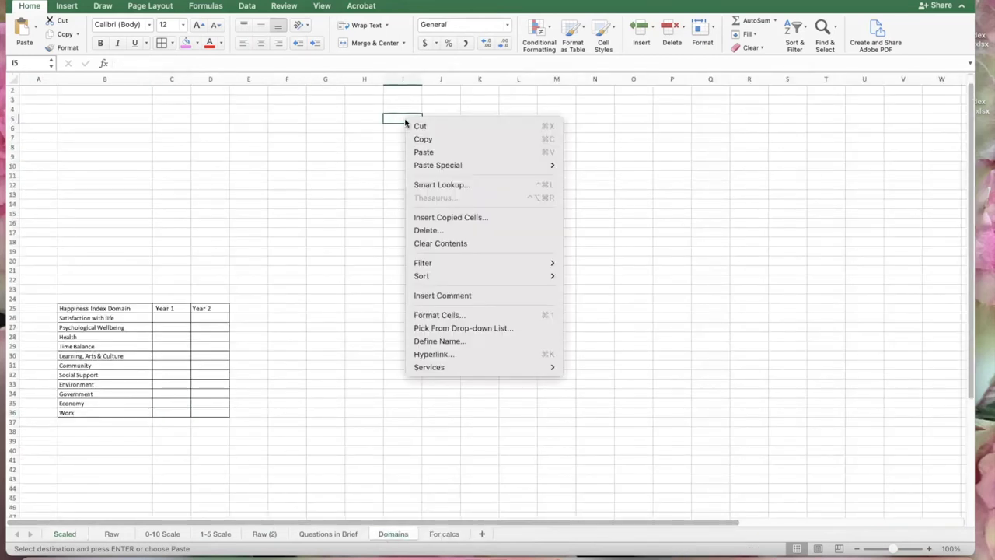
mouse_move(428, 165)
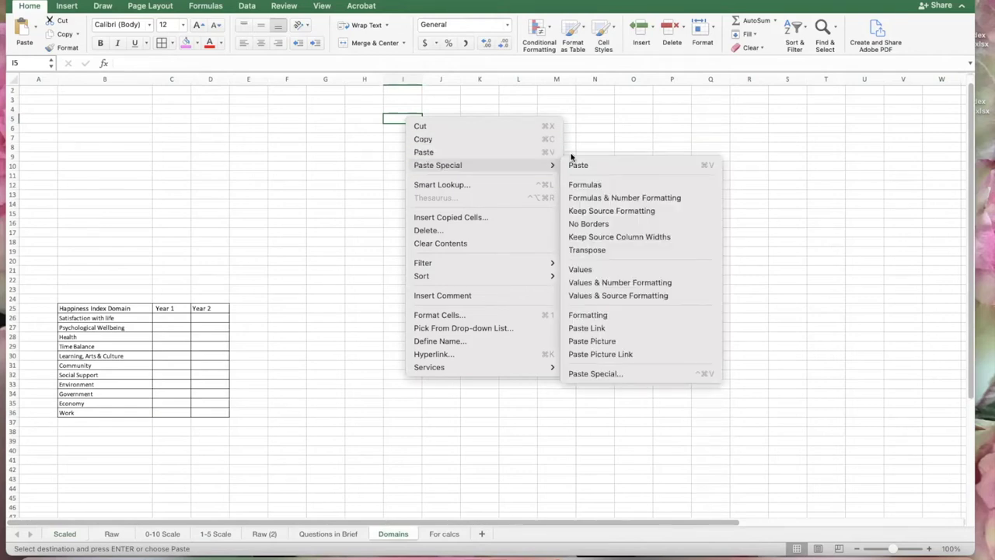
click(600, 269)
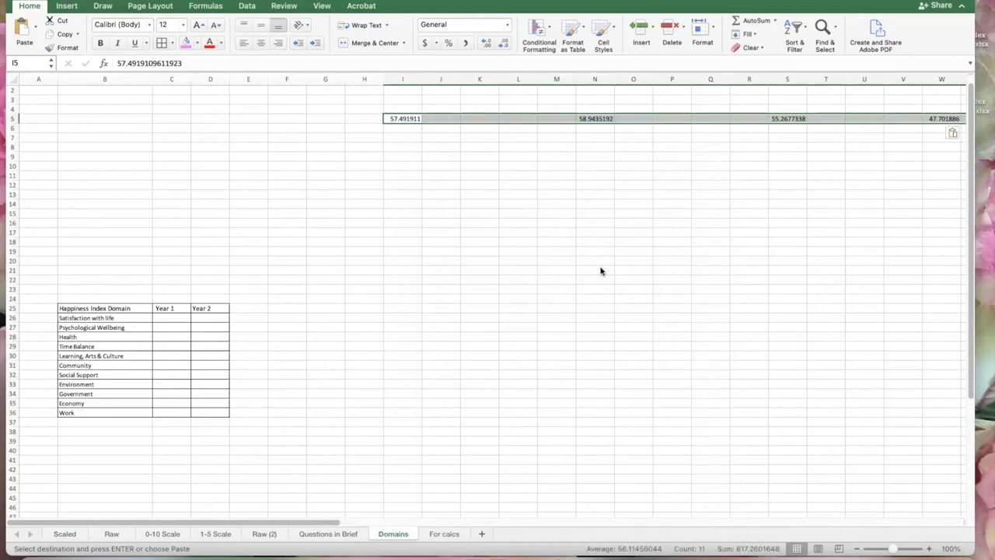
click(589, 184)
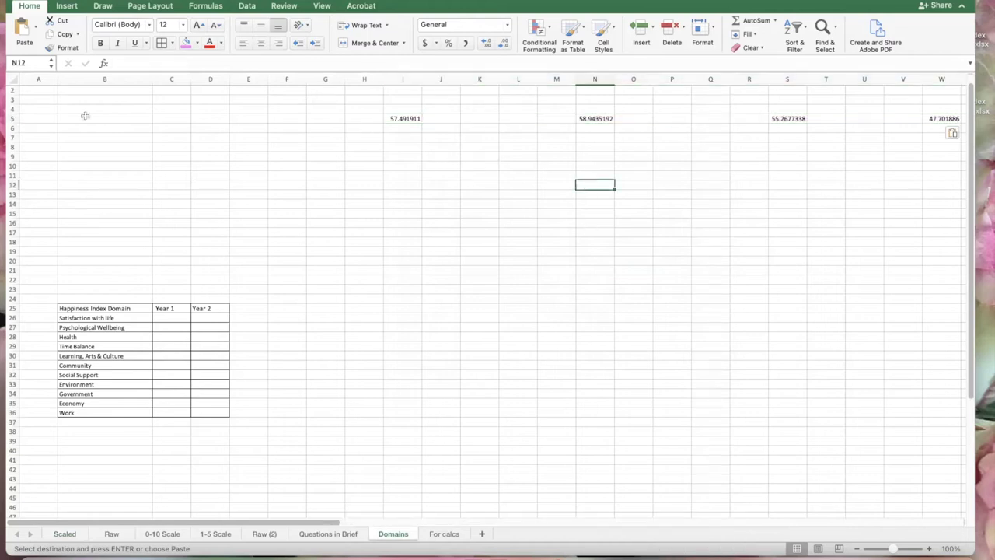
Format the pasted domain averages in row 5 of the Domains sheet to two decimal places
click(13, 118)
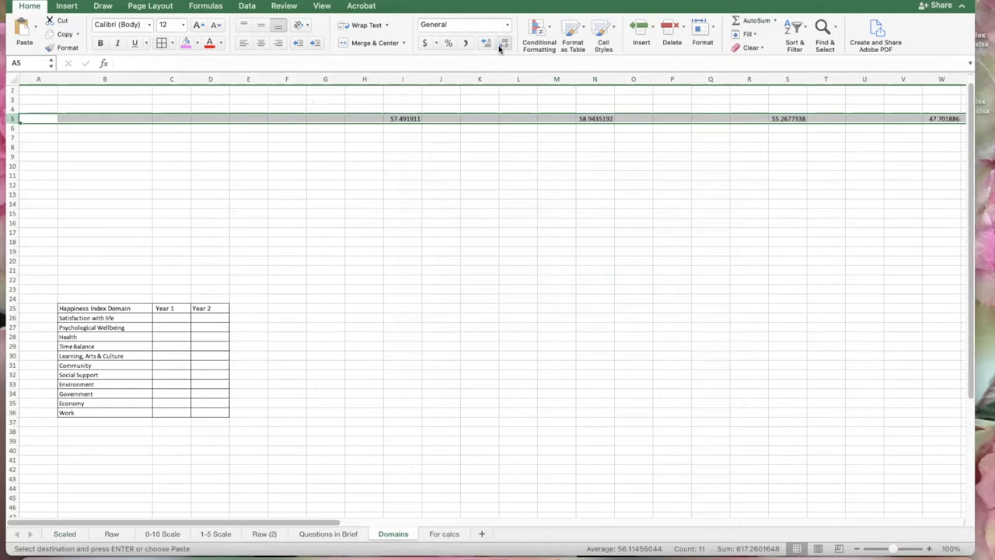
click(480, 100)
drag(403, 118, 809, 119)
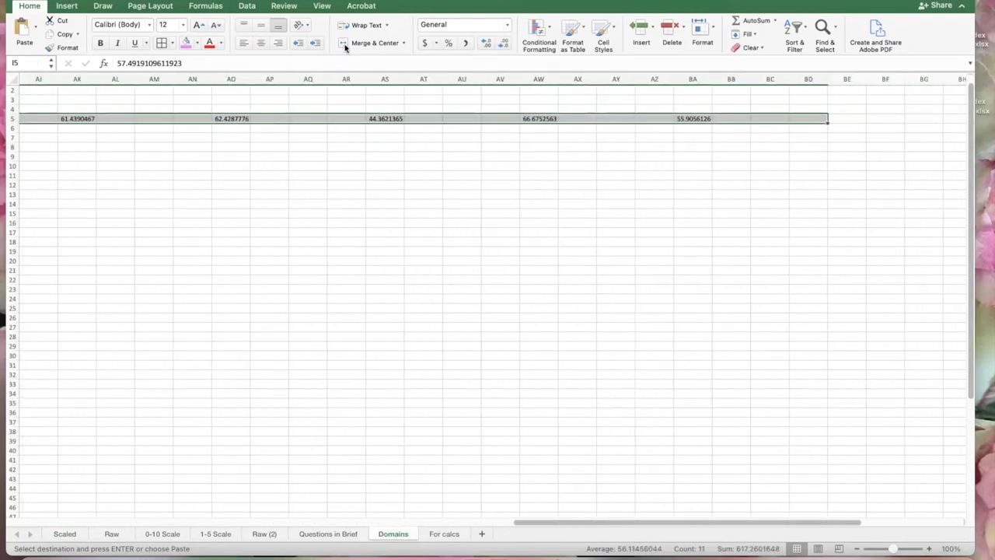
click(509, 36)
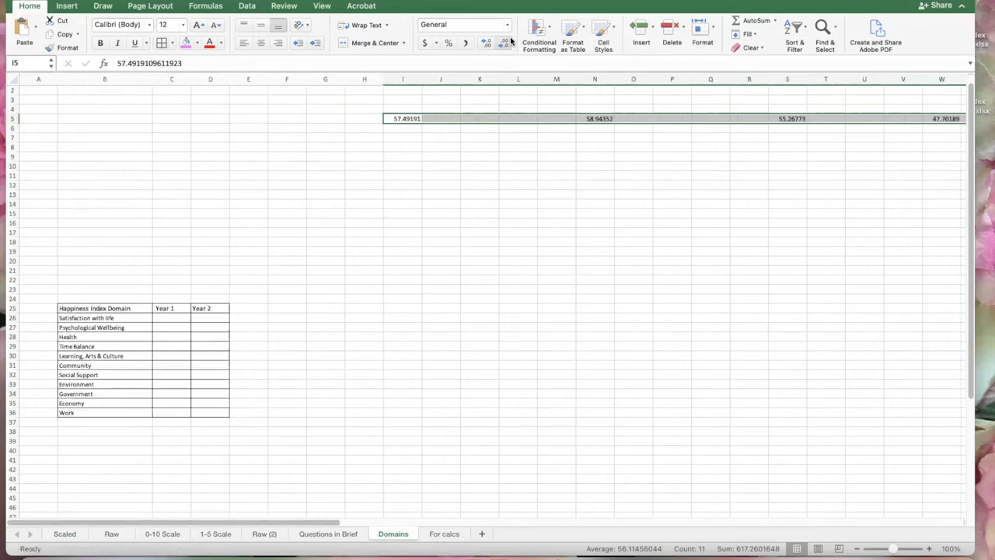
click(510, 37)
click(510, 36)
click(509, 37)
click(438, 193)
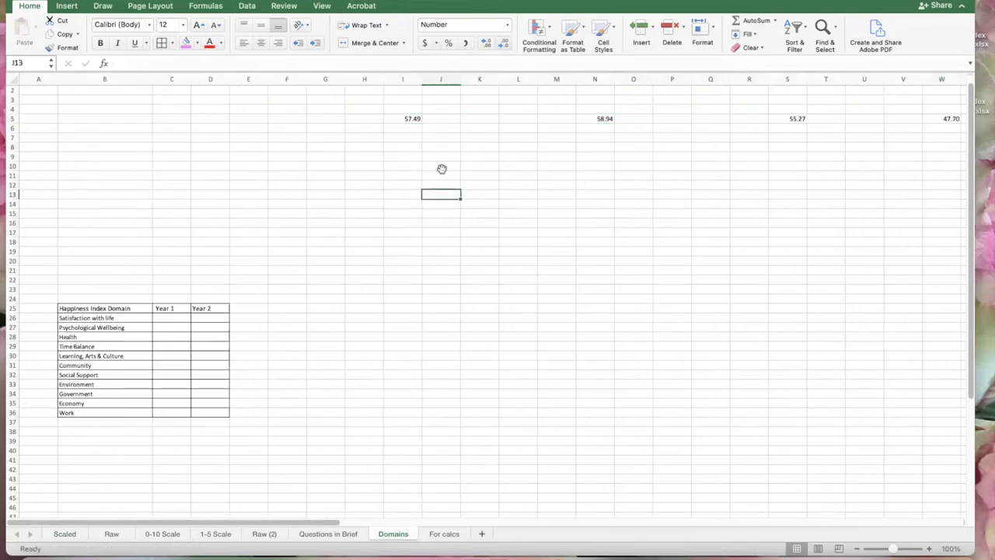
Delete the empty columns between the first four domain averages in row 5 of the Domains sheet
drag(440, 79, 559, 77)
right_click(560, 75)
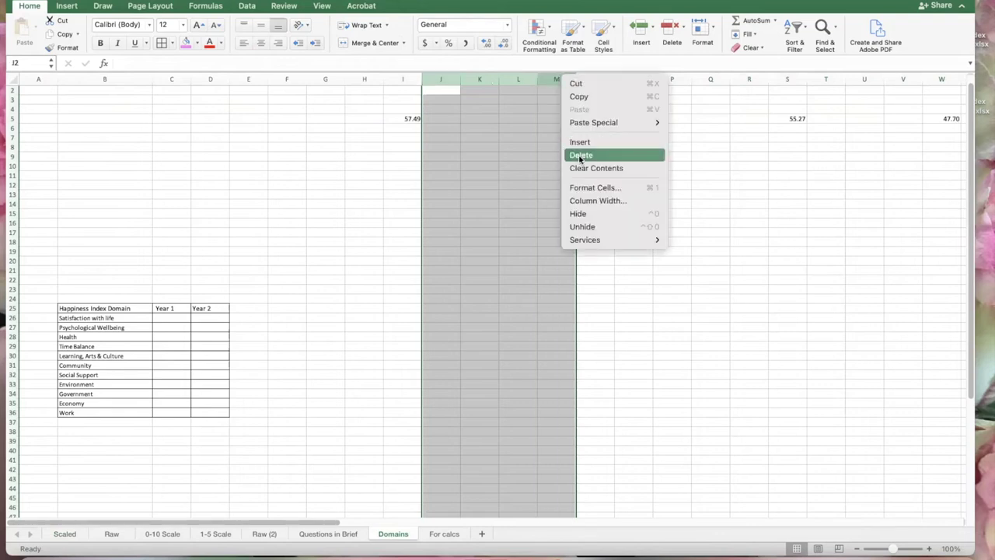
click(579, 157)
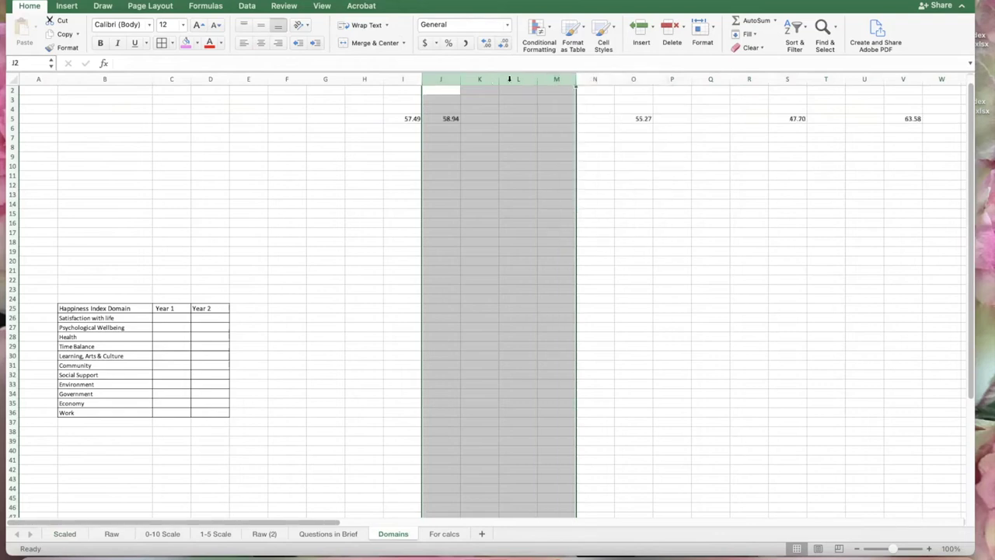
drag(479, 78, 596, 80)
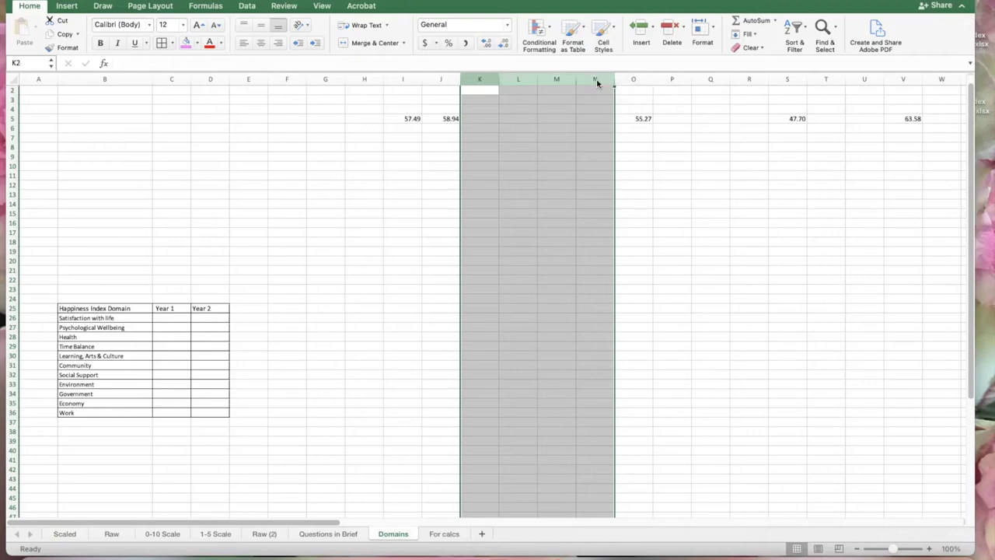
right_click(596, 79)
click(614, 157)
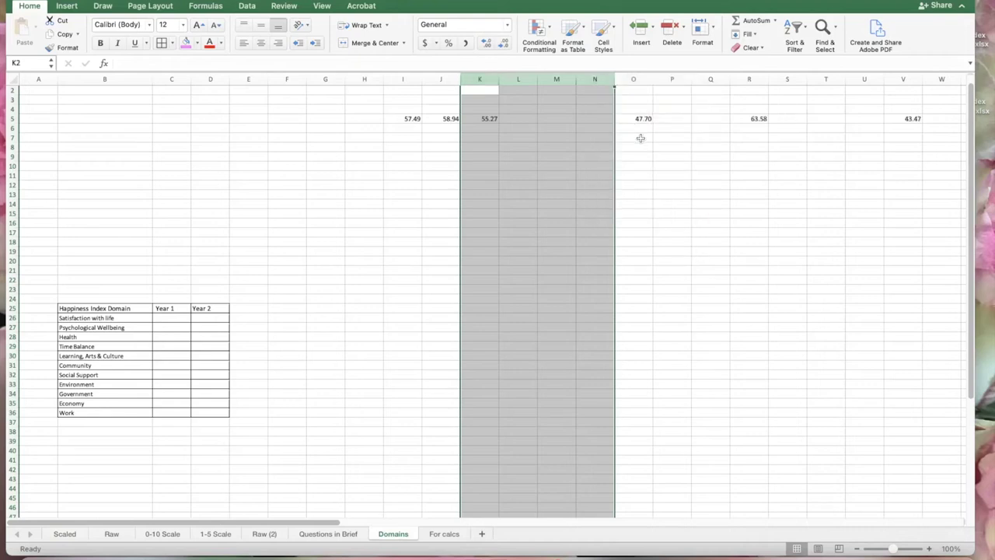
drag(518, 79, 603, 80)
right_click(603, 80)
click(621, 155)
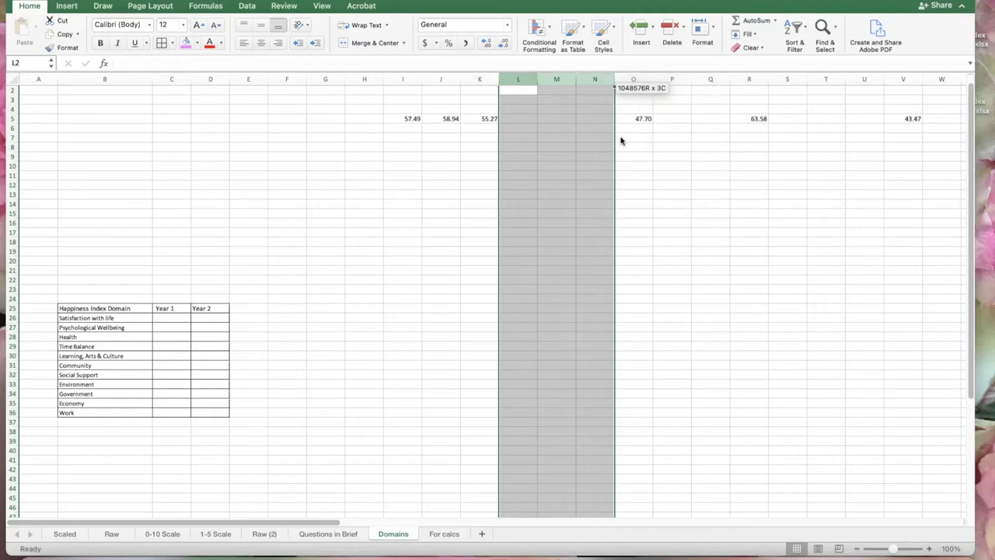
click(584, 141)
Delete the empty columns separating the fourth through eighth domain averages in row 5
drag(566, 78, 592, 80)
right_click(592, 80)
click(610, 154)
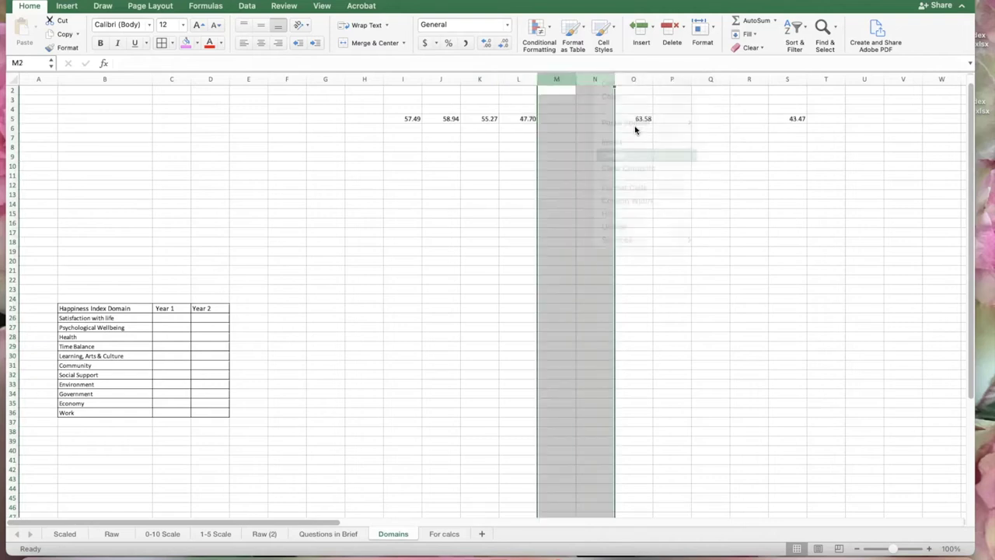
drag(596, 80, 672, 80)
right_click(673, 81)
click(684, 156)
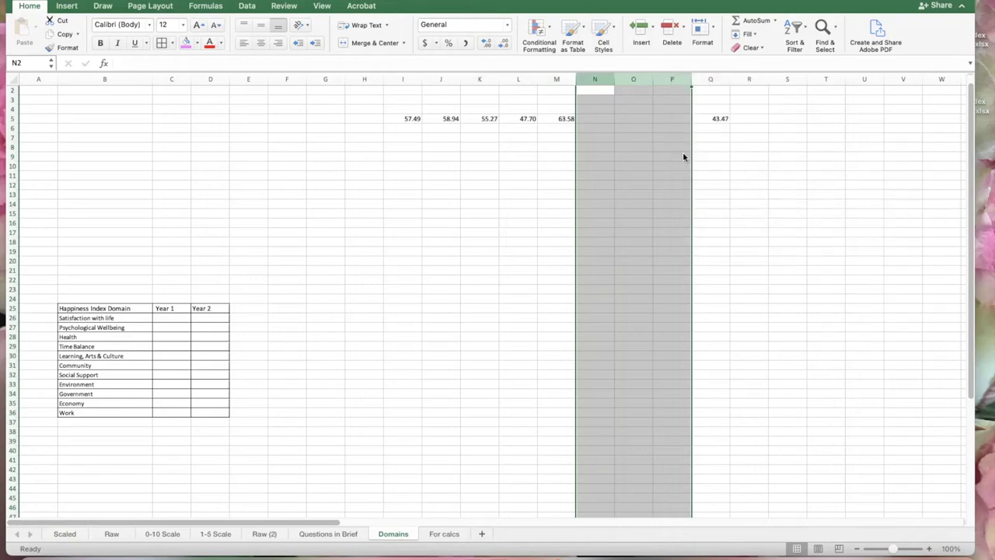
drag(633, 81, 834, 84)
right_click(833, 84)
click(844, 160)
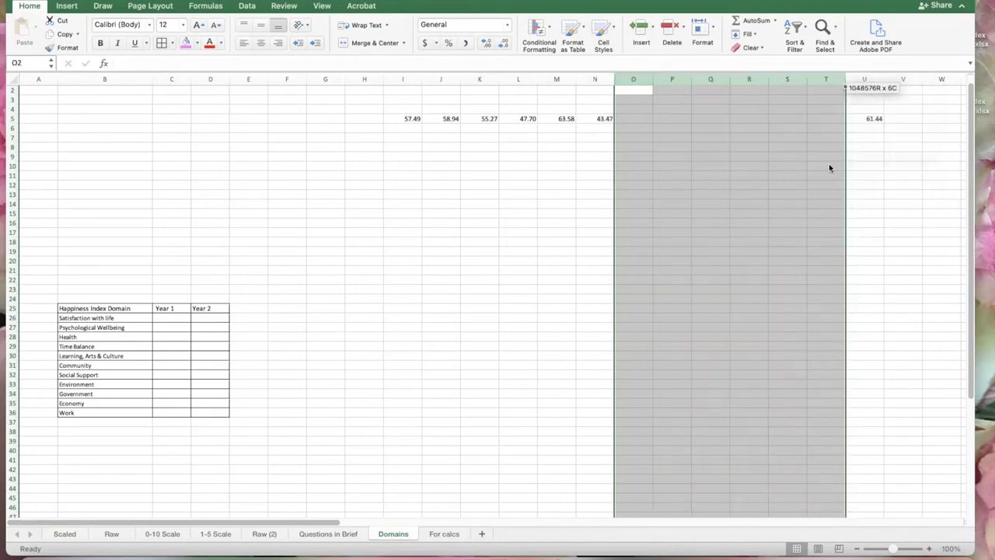
drag(672, 80, 750, 81)
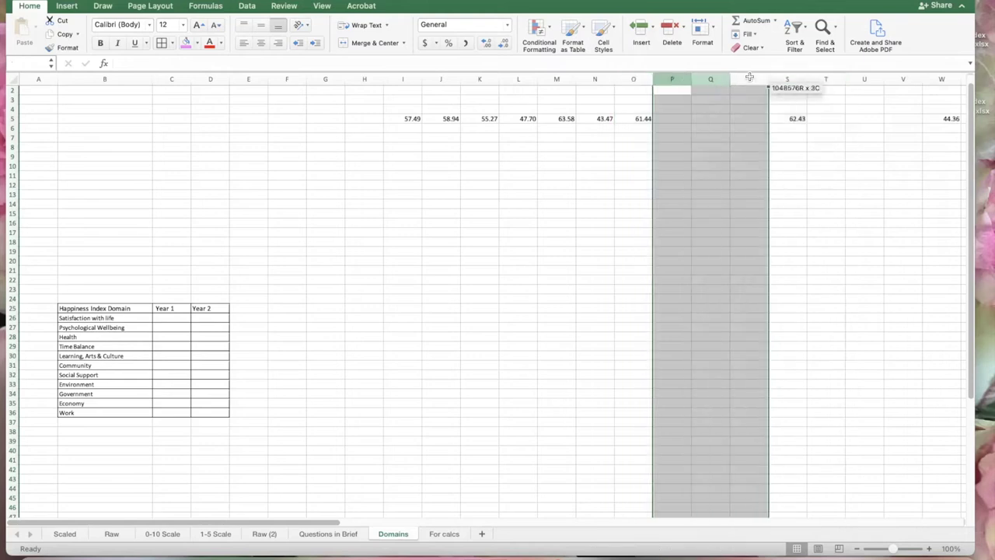
right_click(750, 81)
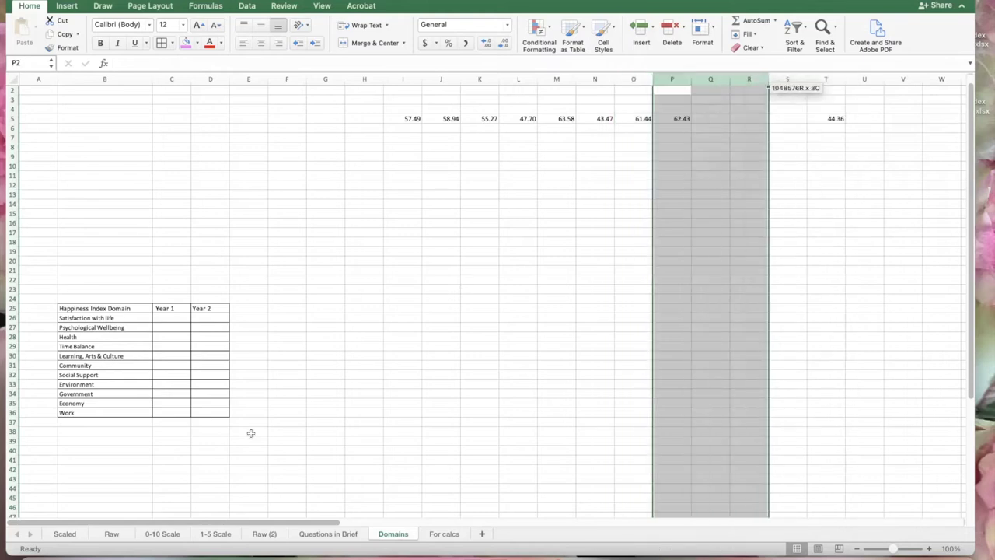
Delete the remaining empty columns between the eighth and eleventh domain averages so that all eleven occupy I5 to S5
scroll(277, 528, right, 5)
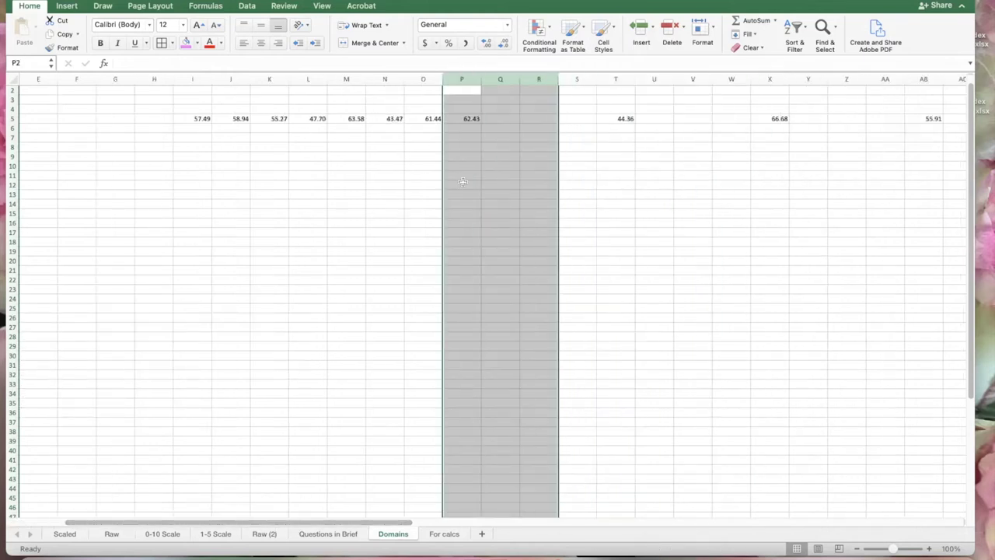
click(509, 176)
drag(498, 87, 574, 76)
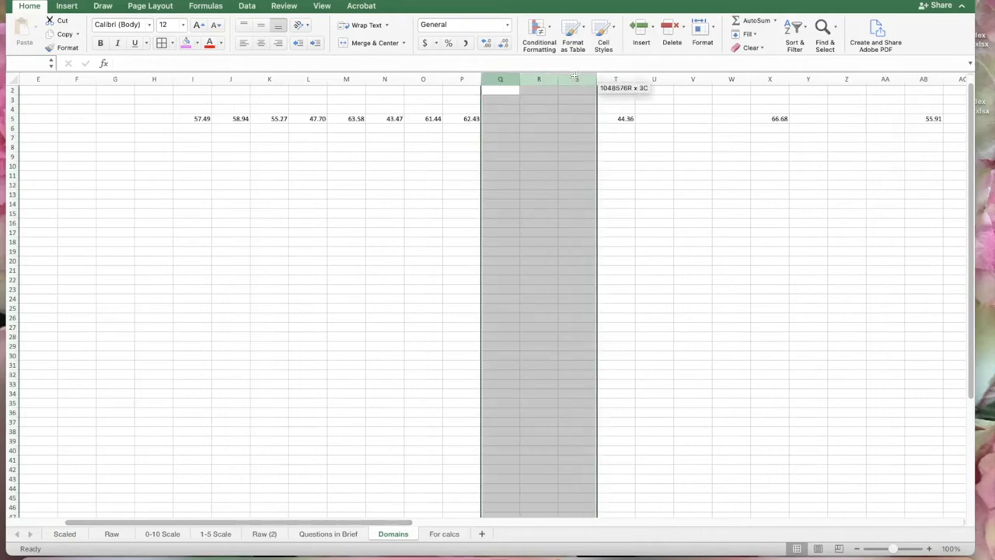
right_click(575, 78)
click(603, 154)
drag(544, 79, 614, 80)
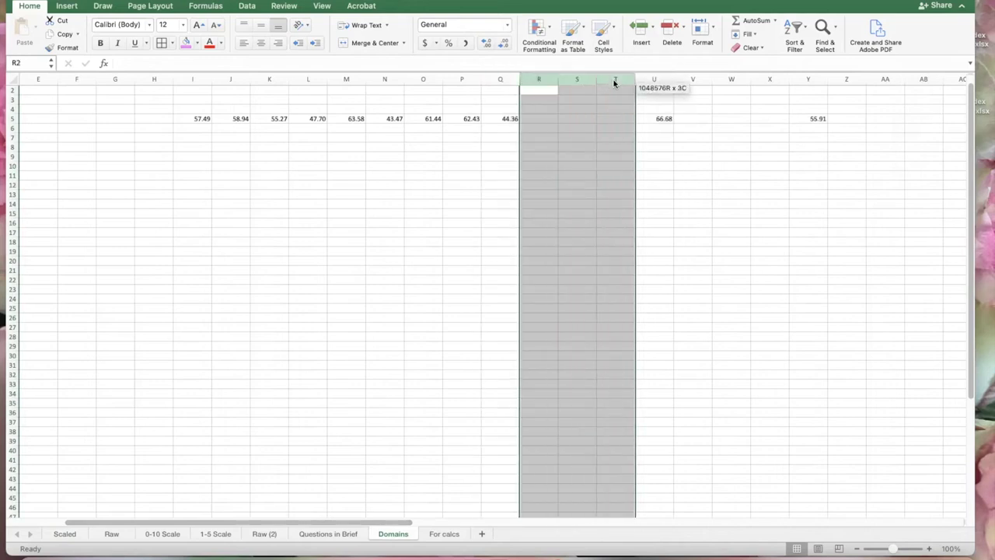
right_click(615, 83)
click(645, 157)
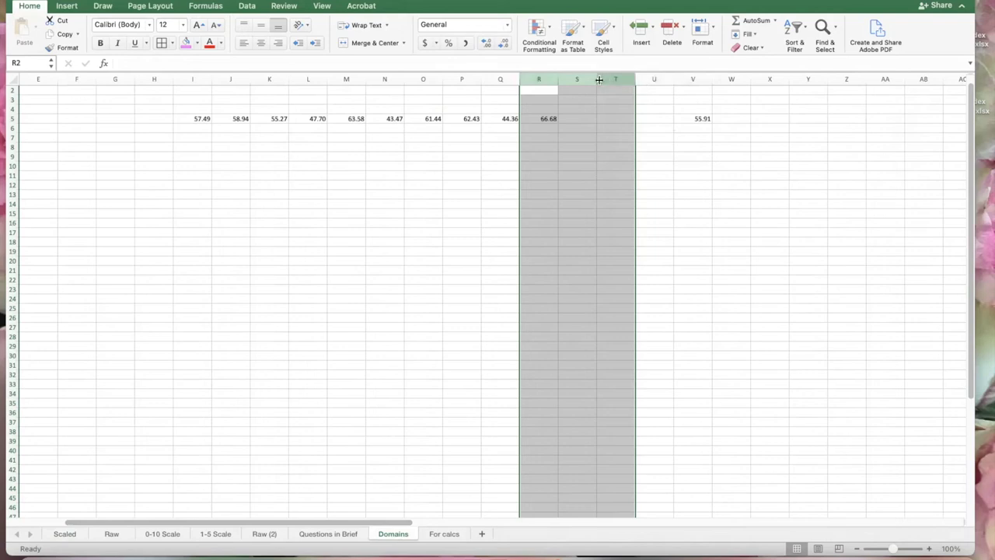
drag(577, 78, 656, 79)
right_click(659, 79)
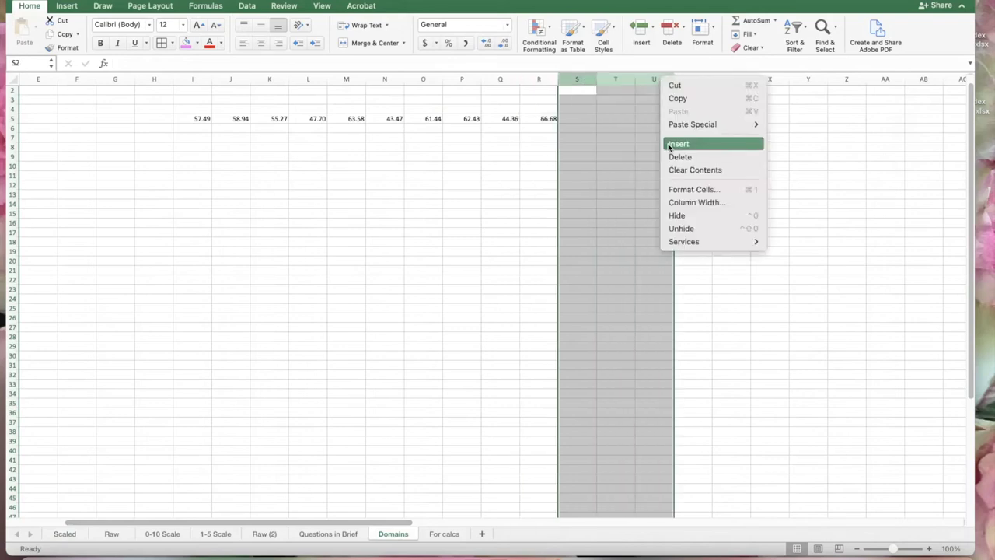
click(678, 155)
click(622, 127)
Copy the domain averages in I5 to S5 and paste them transposed into the Year 1 column, C26 to C36
drag(587, 123, 200, 119)
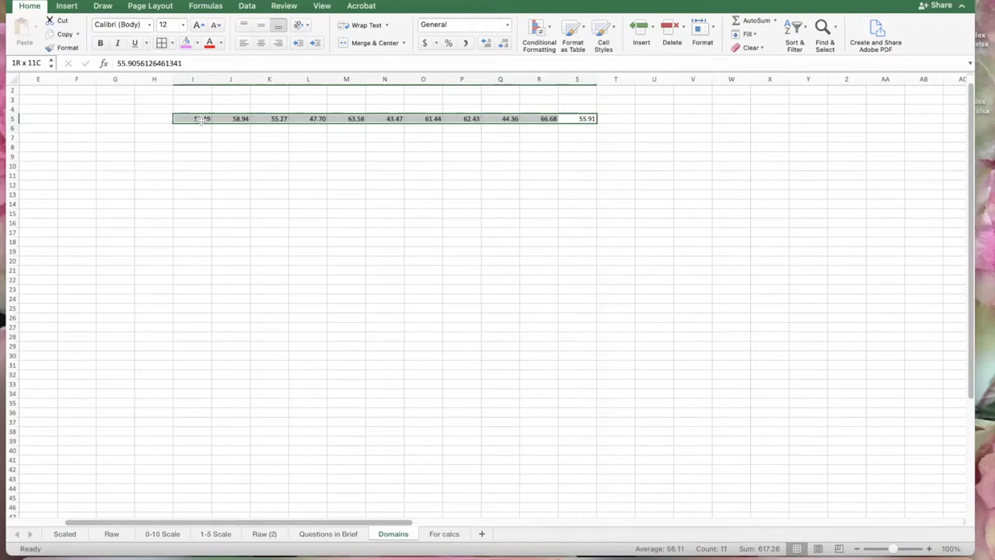
key(super+c)
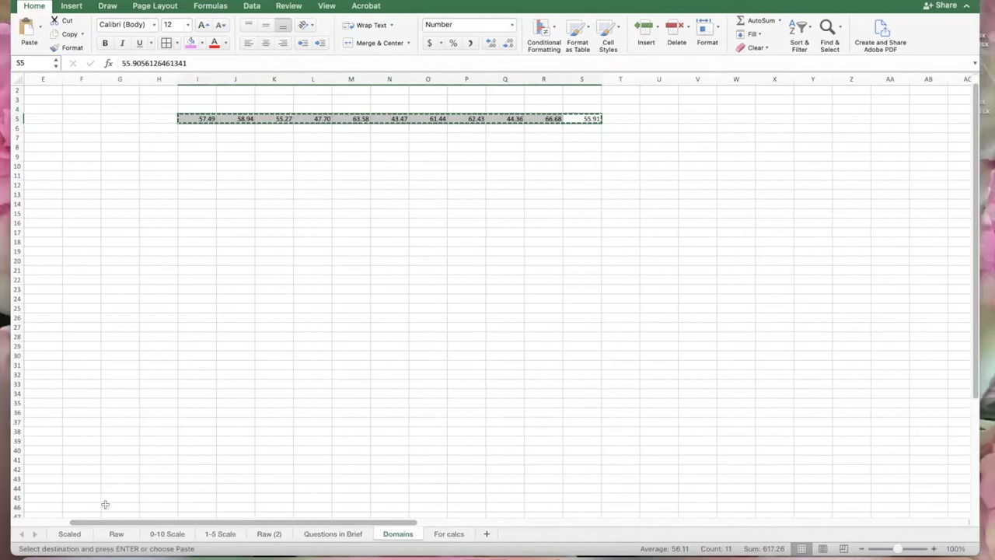
drag(147, 523, 46, 523)
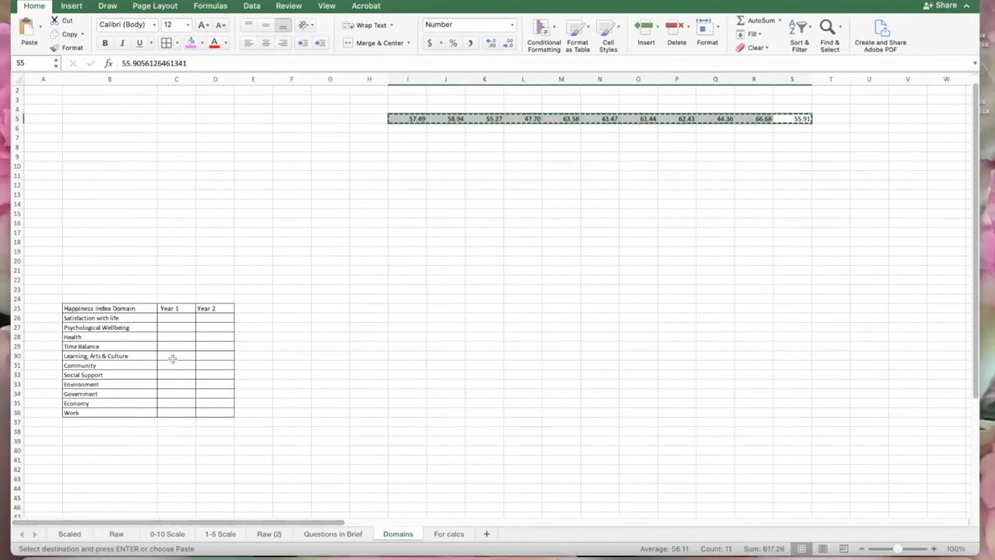
click(176, 314)
drag(177, 314, 172, 412)
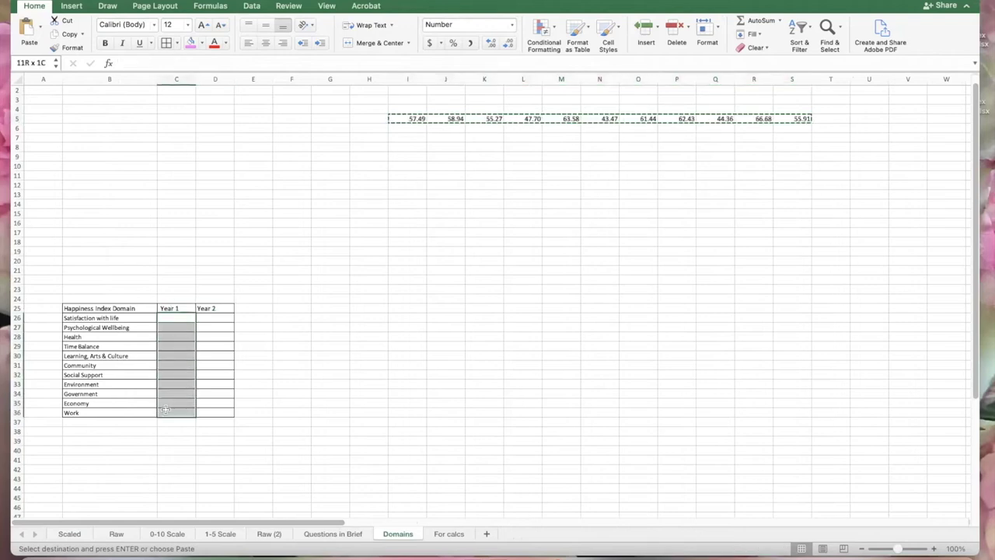
right_click(170, 312)
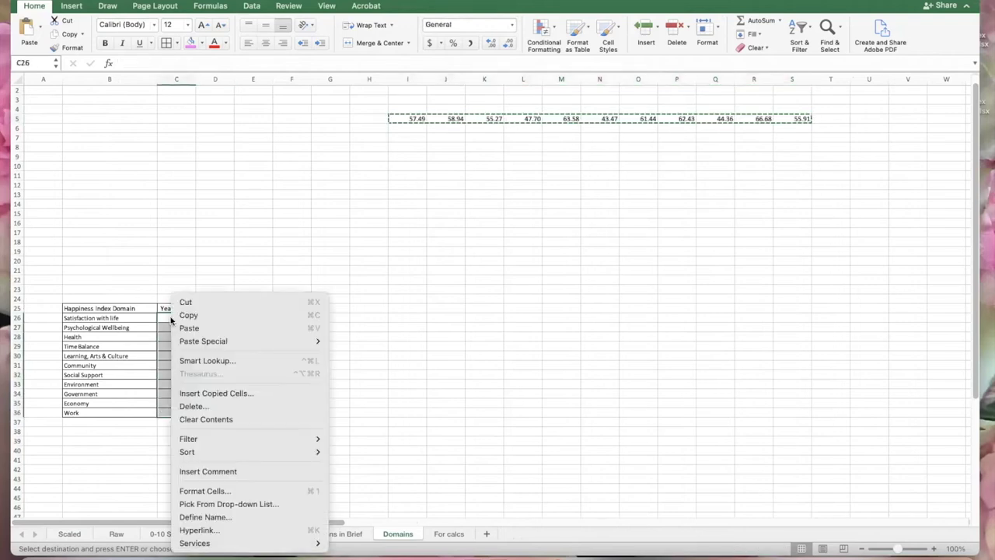
mouse_move(210, 342)
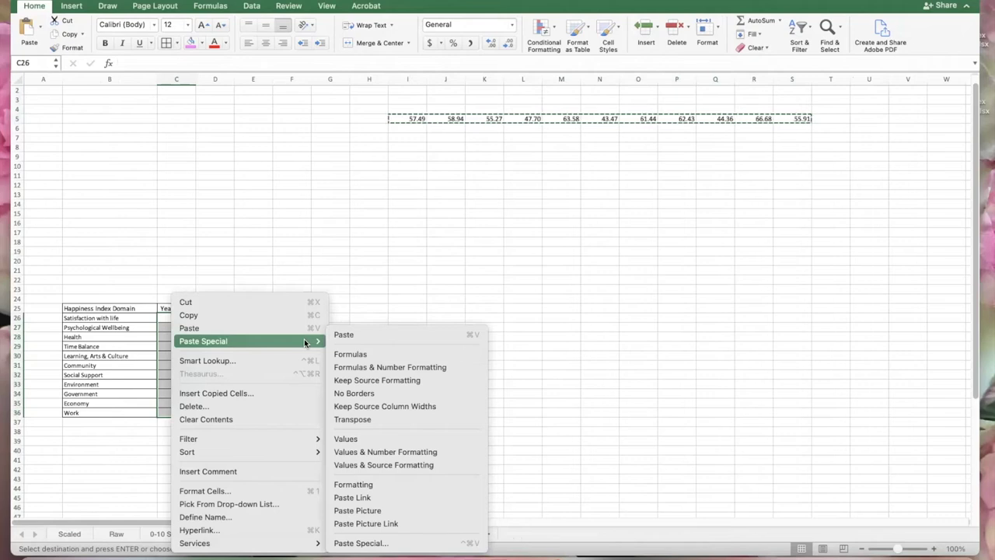
click(366, 418)
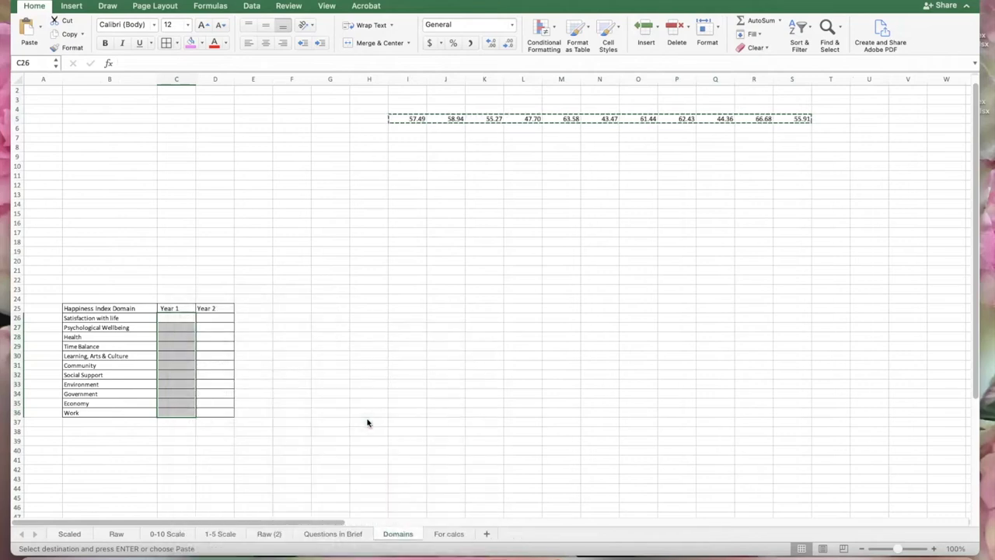
click(356, 311)
Apply cell borders to the Year 1 averages in C26 to C36
drag(173, 320, 181, 412)
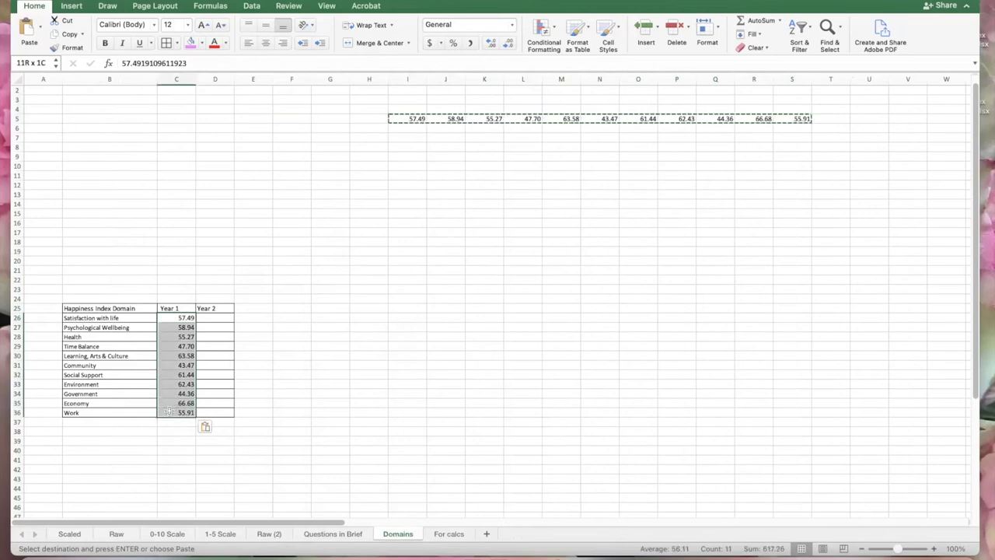
click(165, 43)
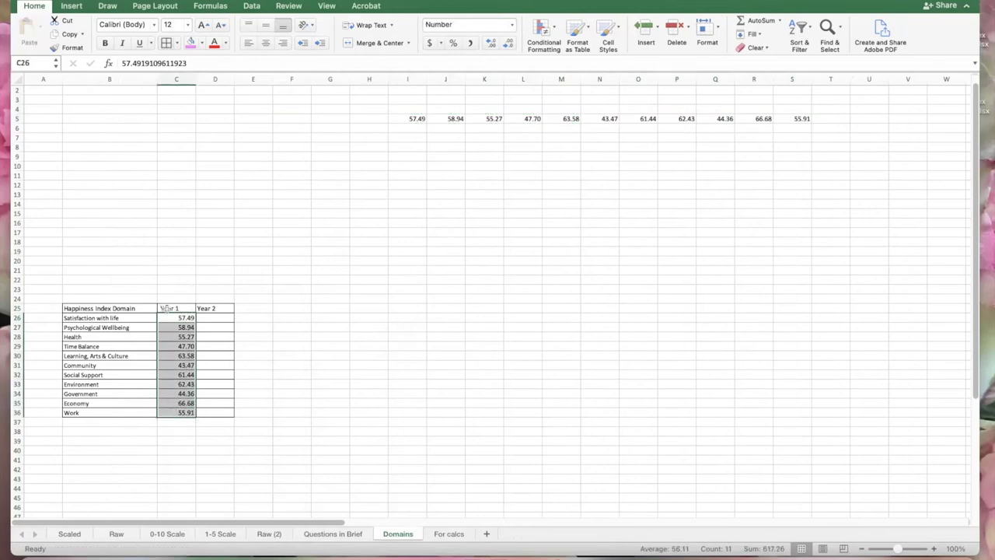
click(167, 309)
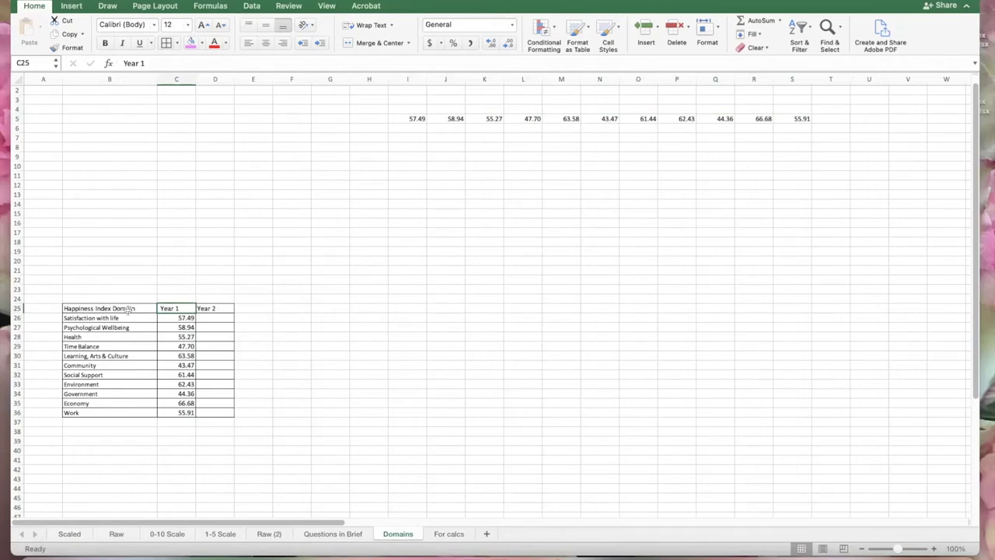
Insert a column chart from the domain names and Year 1 averages in B25 to C36
drag(116, 308, 176, 412)
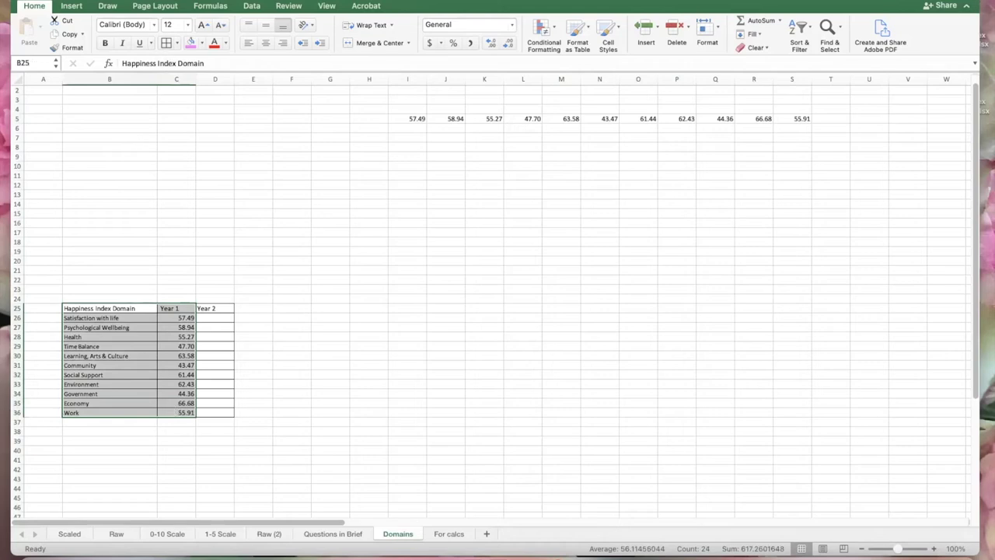
click(155, 0)
mouse_move(213, 50)
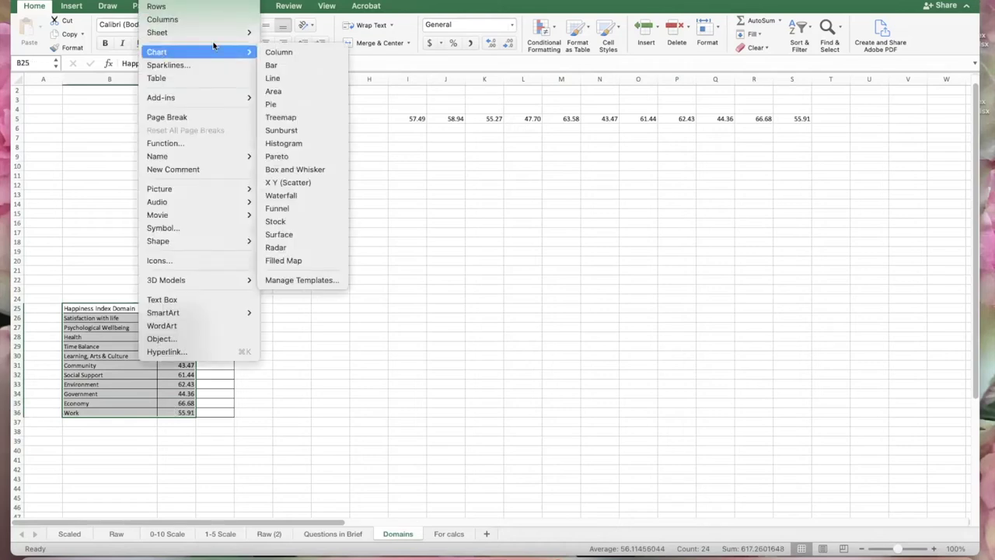
click(284, 50)
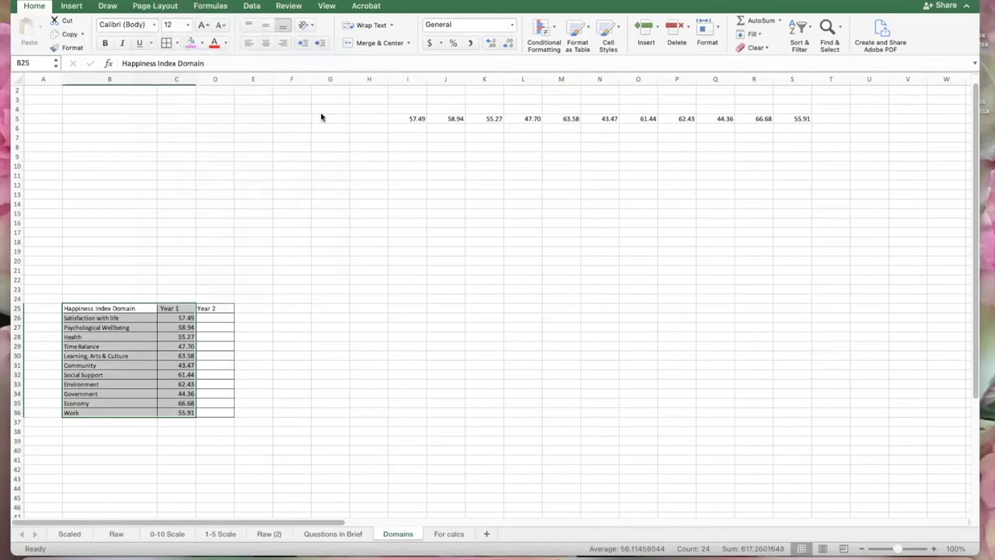
Enlarge the column chart to span roughly columns G to P and rows 12 to 37
drag(605, 235, 661, 180)
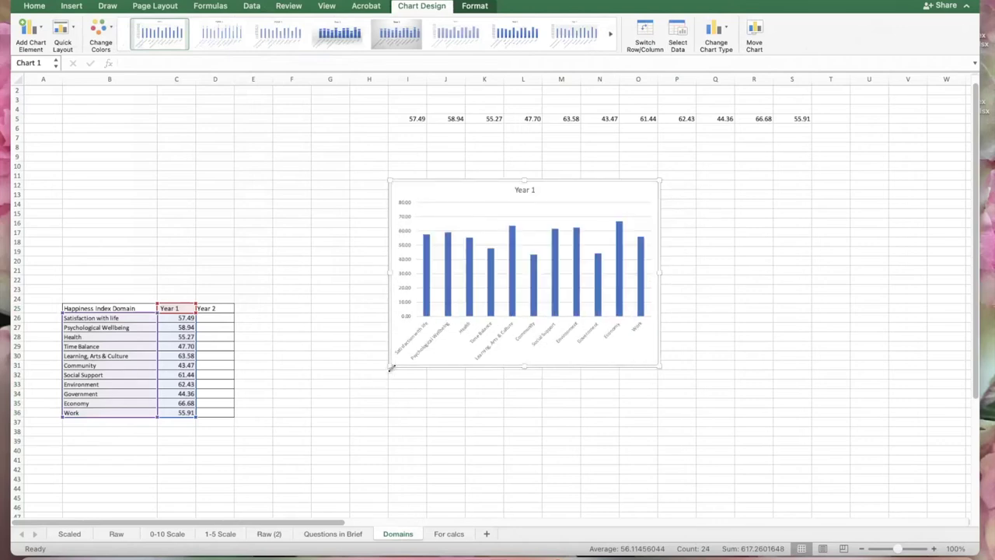
drag(383, 371, 310, 426)
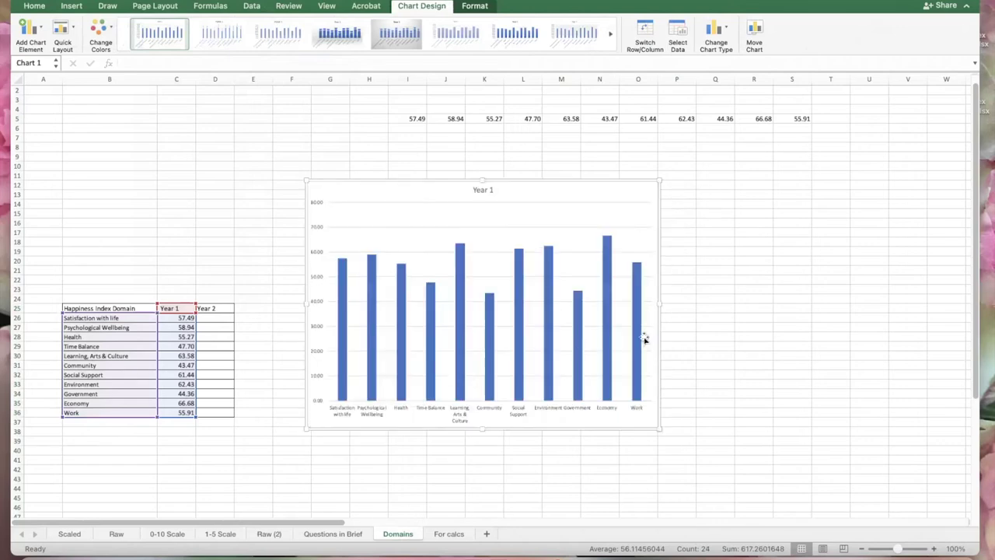
drag(660, 304, 701, 305)
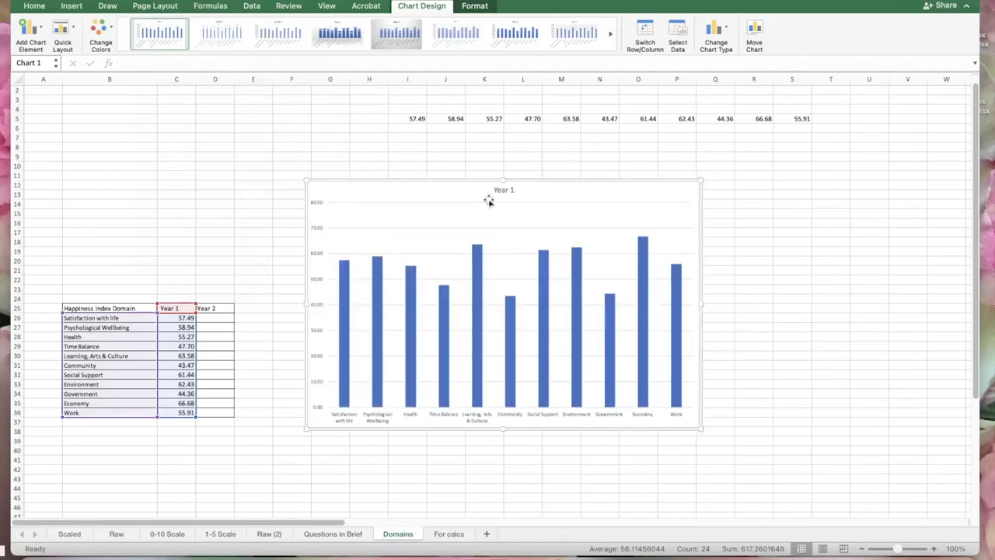
Change the chart title to "Happiness Index Scores 2022 Jan - Feb"
click(500, 190)
drag(493, 189, 510, 190)
text(Happiness Index Scores 2022)
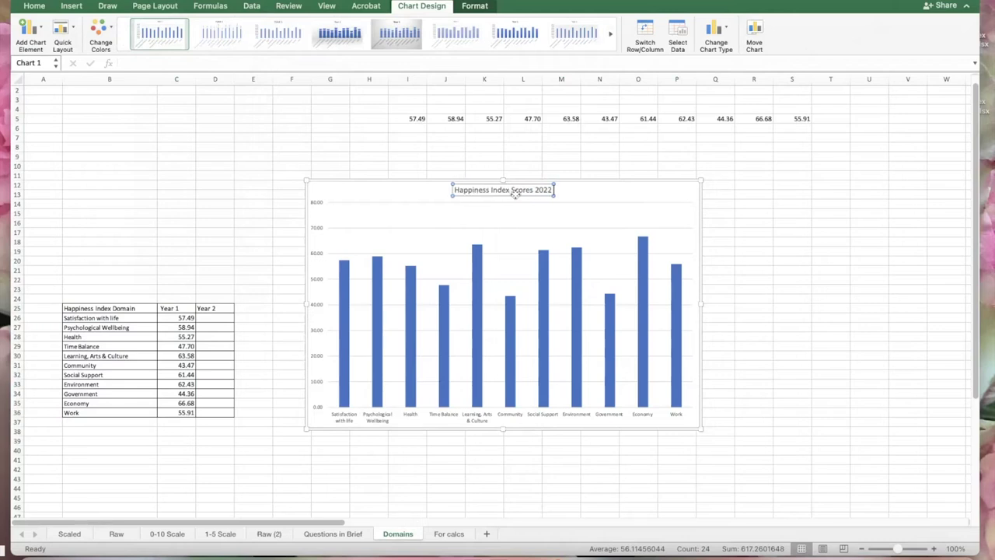
text( Jan)
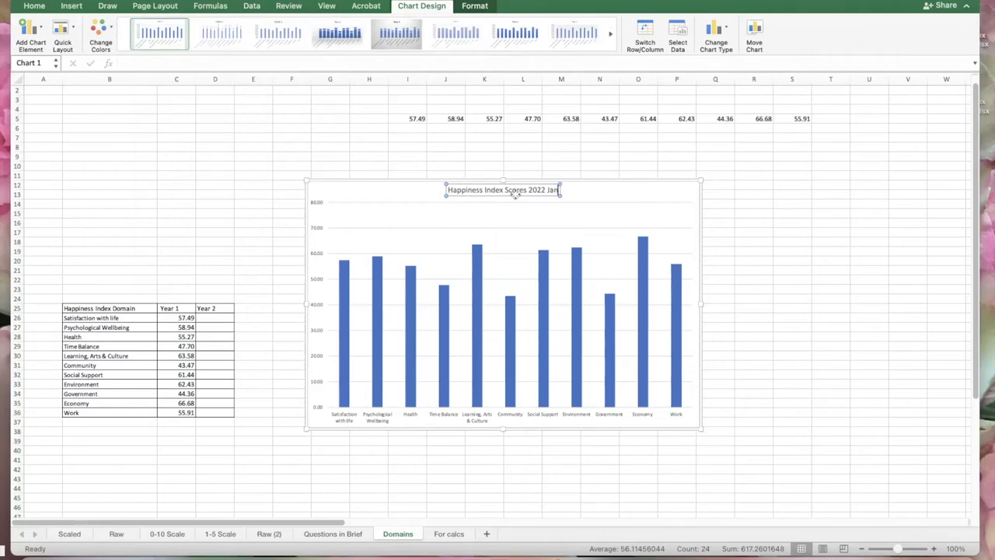
text( - Feb)
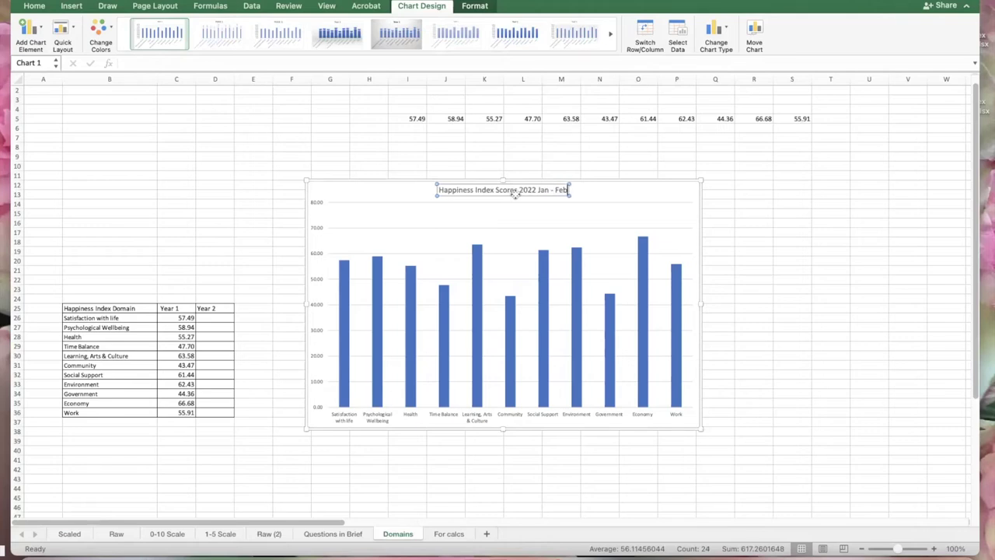
click(472, 258)
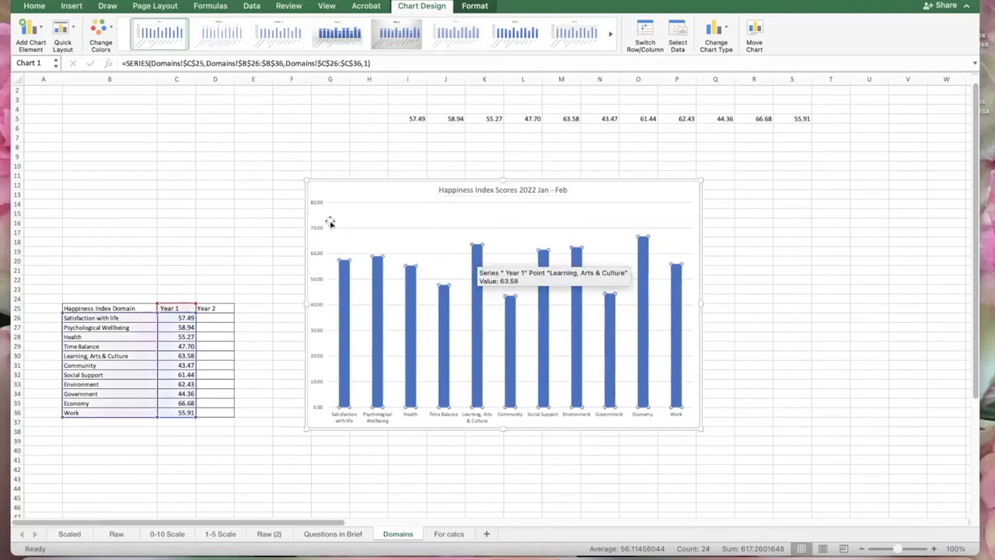
Set the maximum bound of the chart's vertical axis to 100
scroll(329, 222, down, 2)
double_click(302, 190)
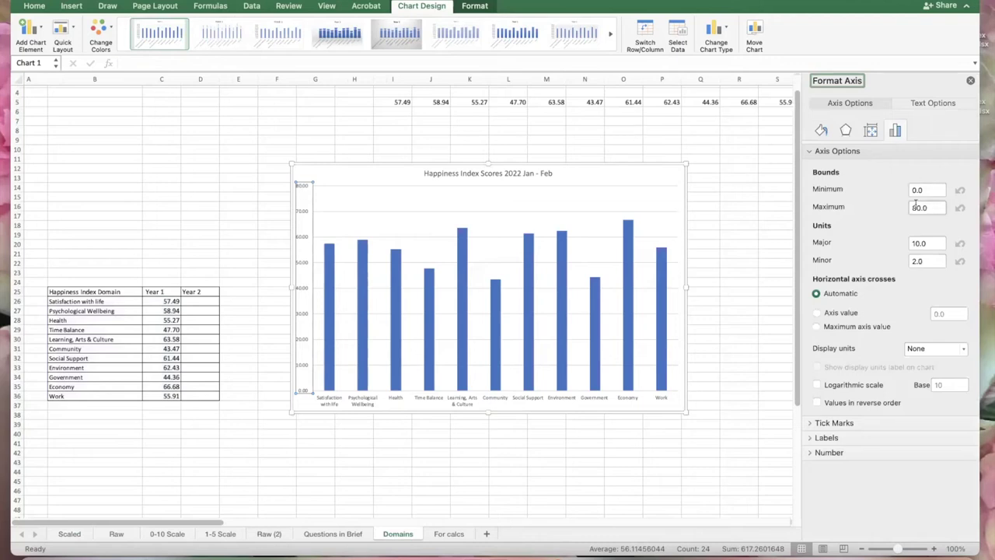
click(914, 206)
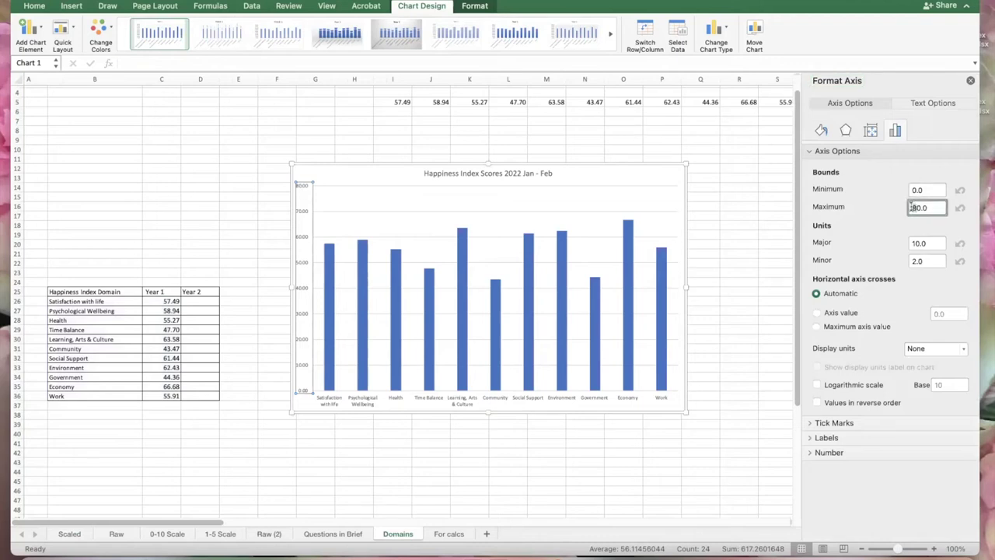
click(749, 279)
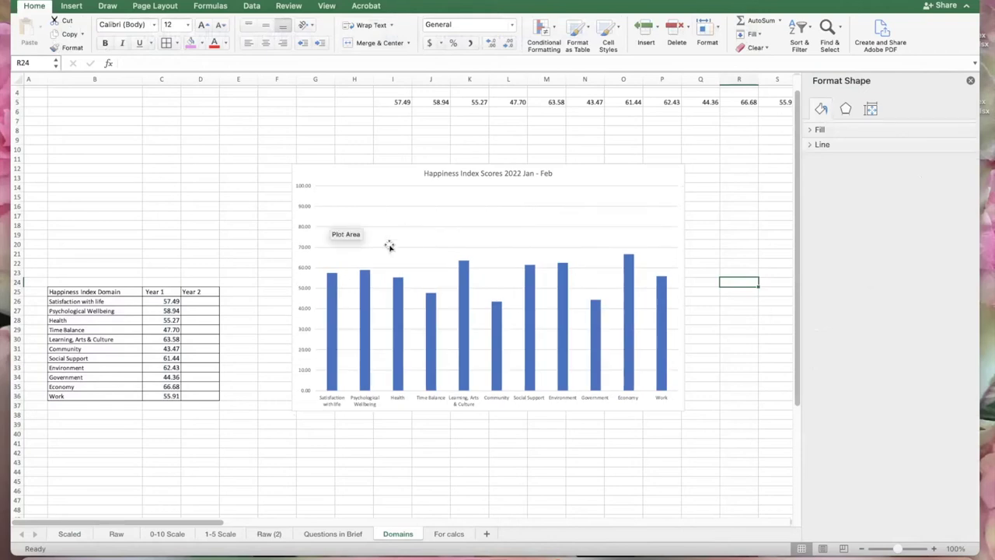
Fill the chart's columns with solid pink from the recent colors and widen the chart to about column Q
click(429, 323)
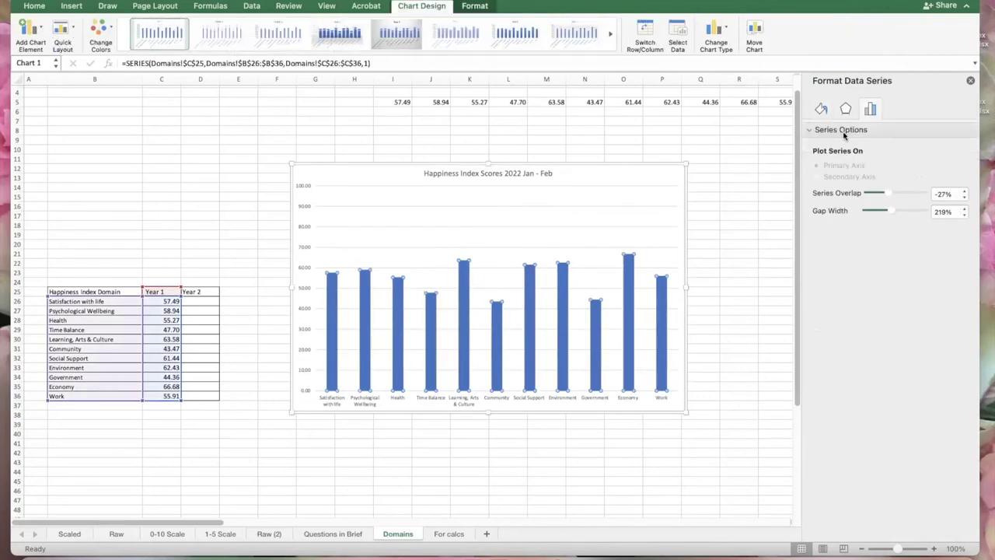
click(821, 109)
click(818, 130)
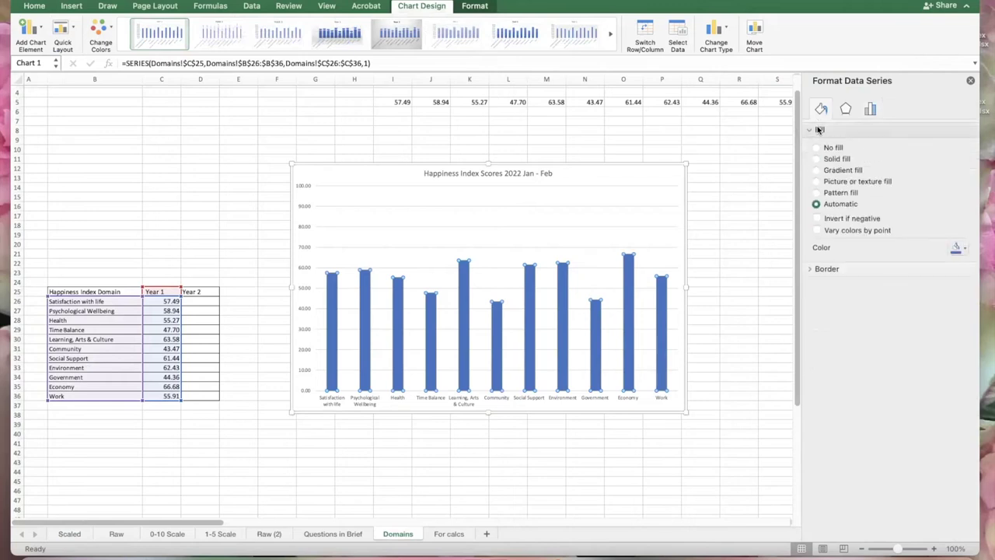
click(960, 249)
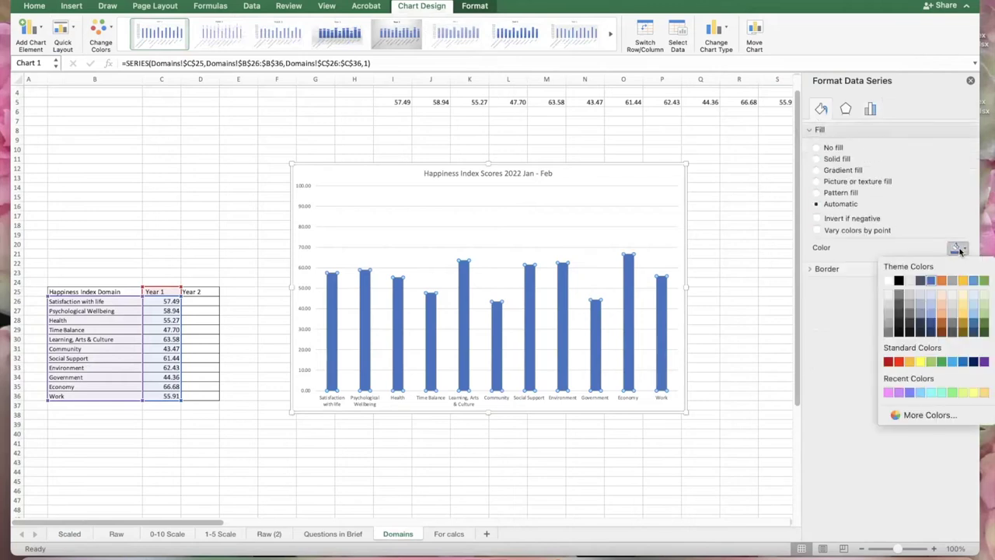
click(887, 392)
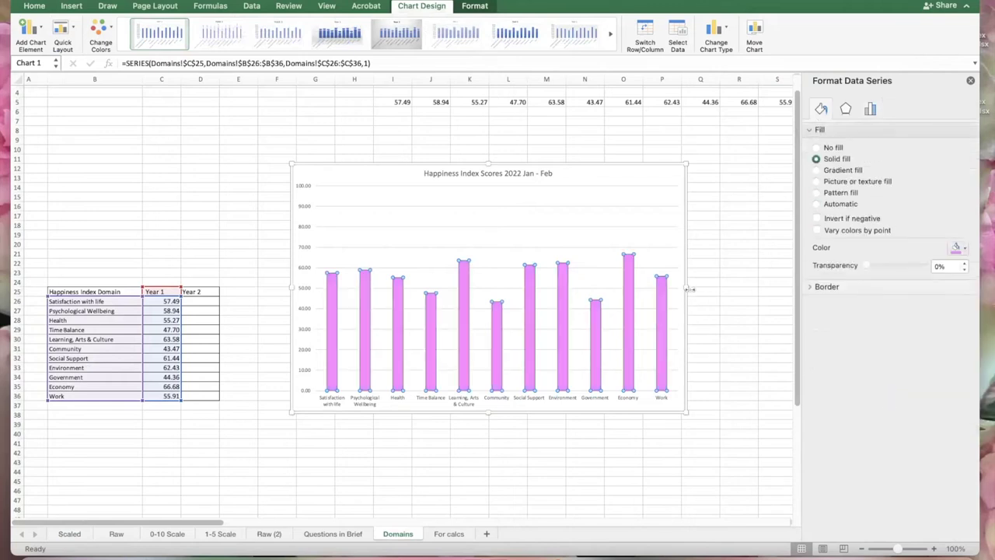
drag(687, 288, 716, 288)
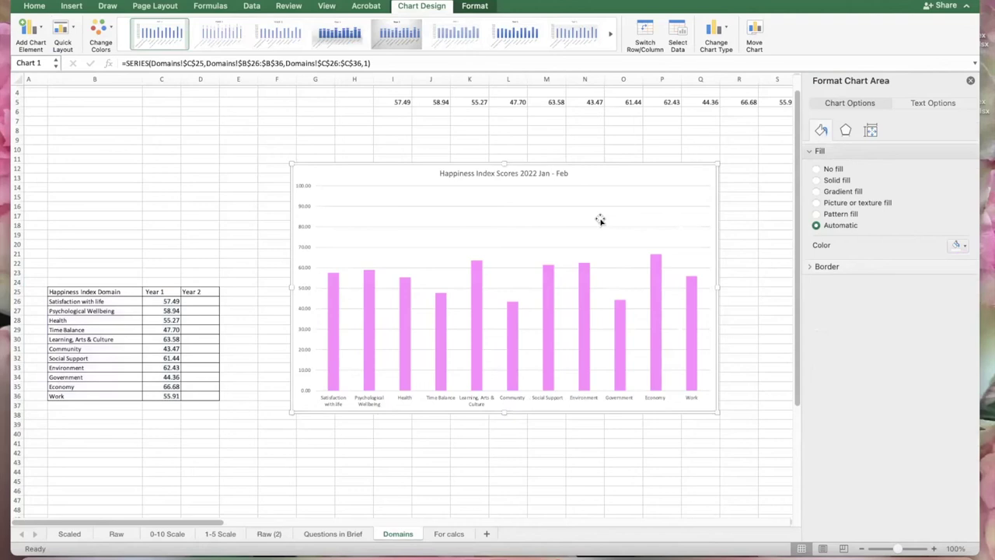
click(329, 286)
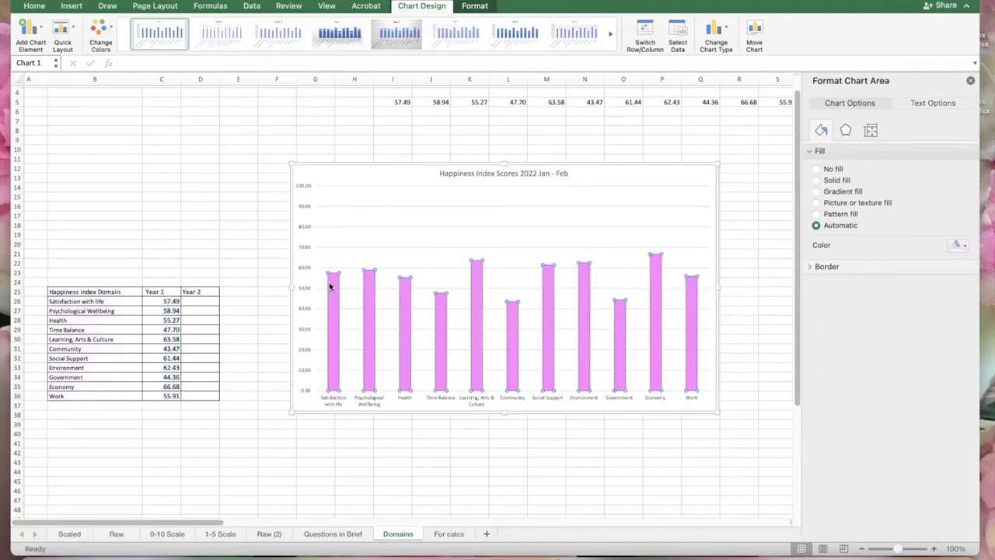
right_click(329, 287)
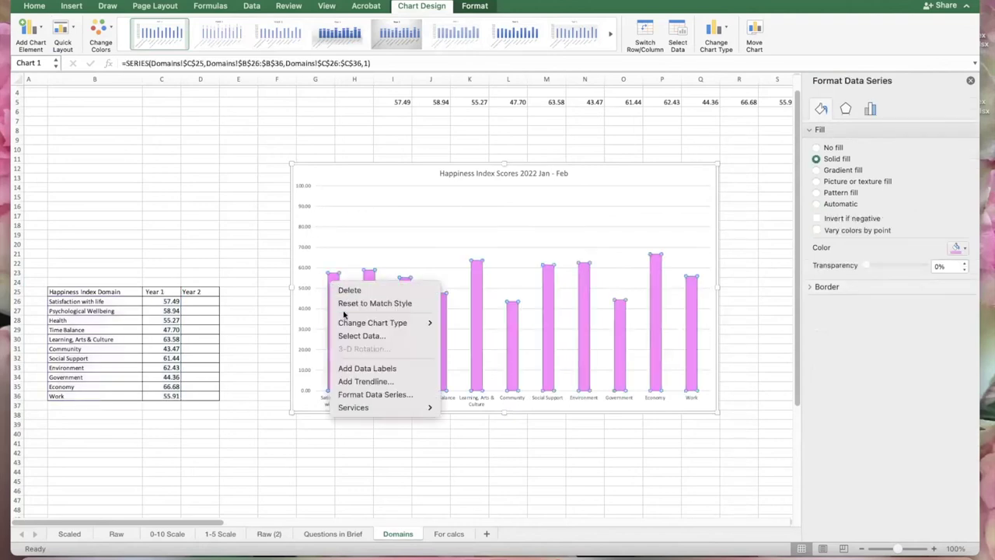
key(Escape)
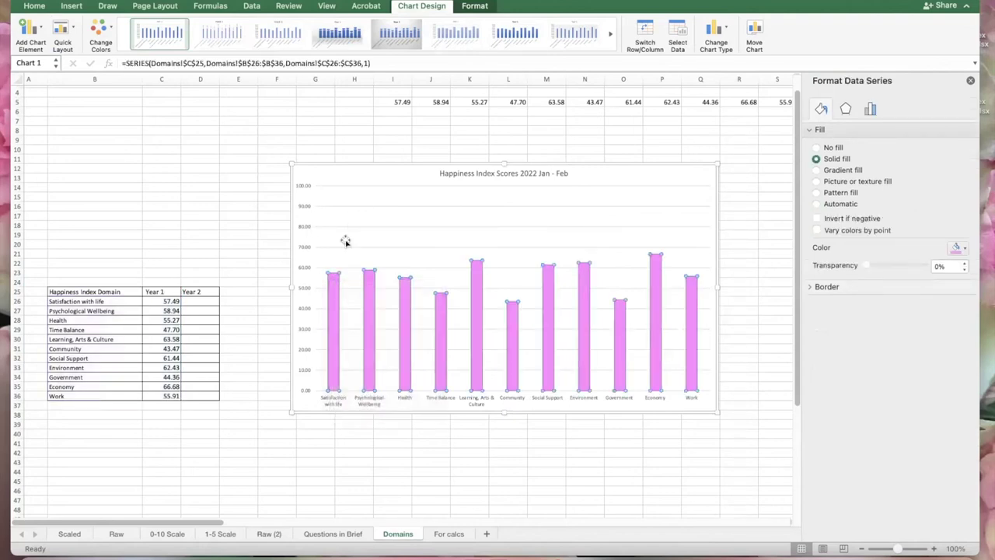
click(334, 281)
click(438, 319)
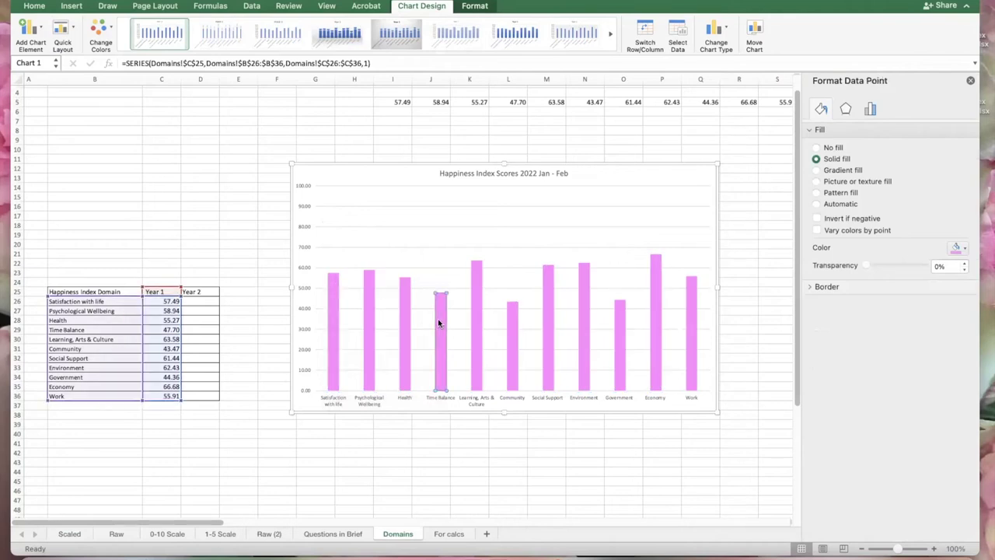
click(351, 303)
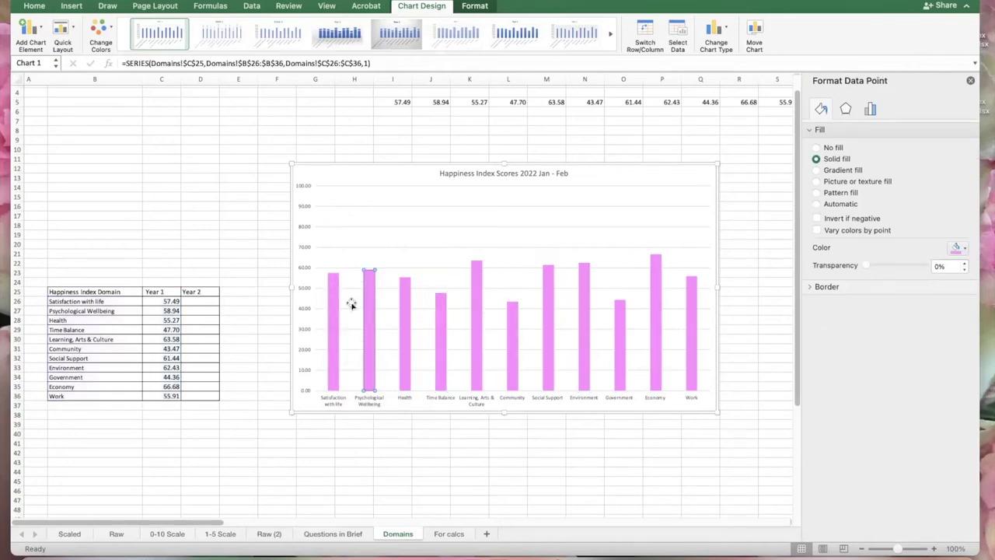
click(267, 238)
Add data labels to the Year 1 columns in the chart
click(330, 297)
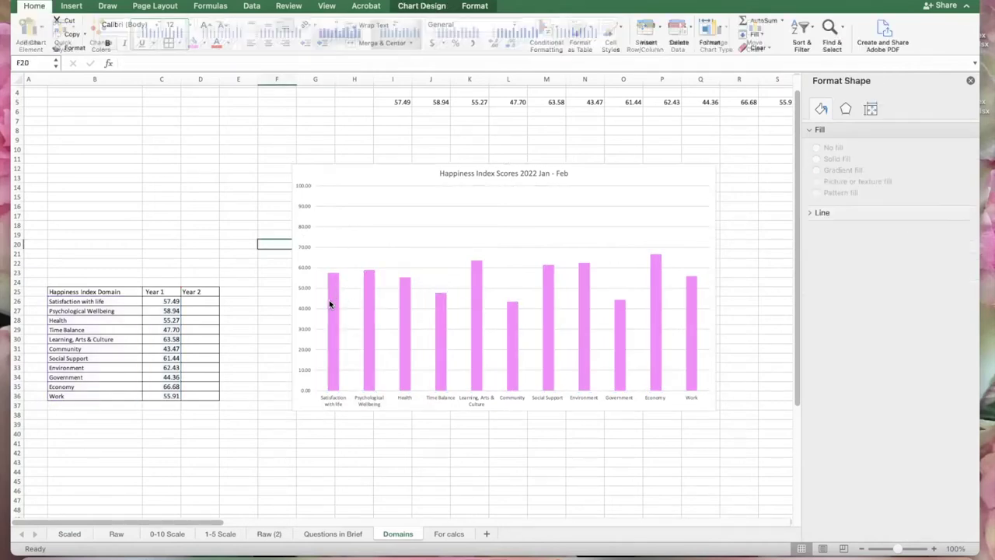
right_click(330, 303)
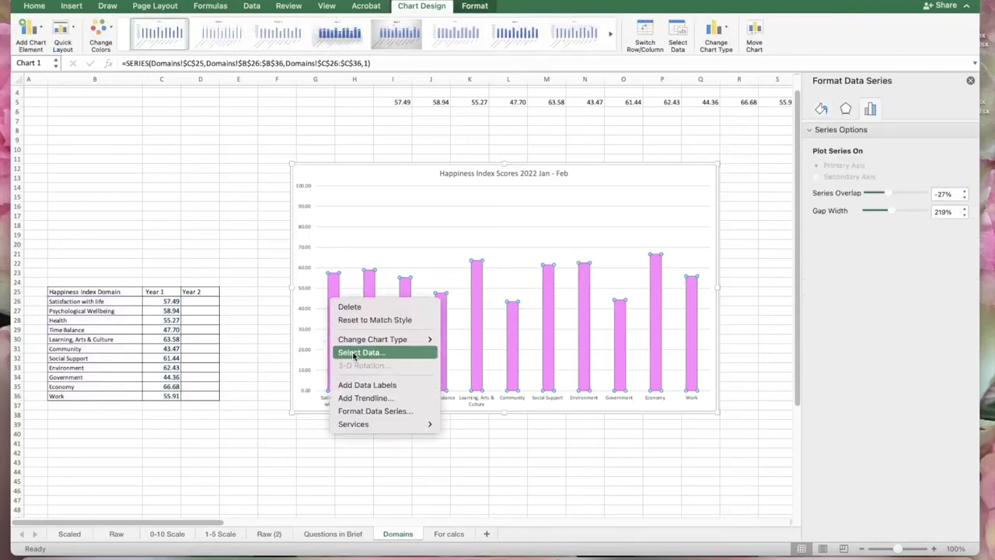
click(356, 386)
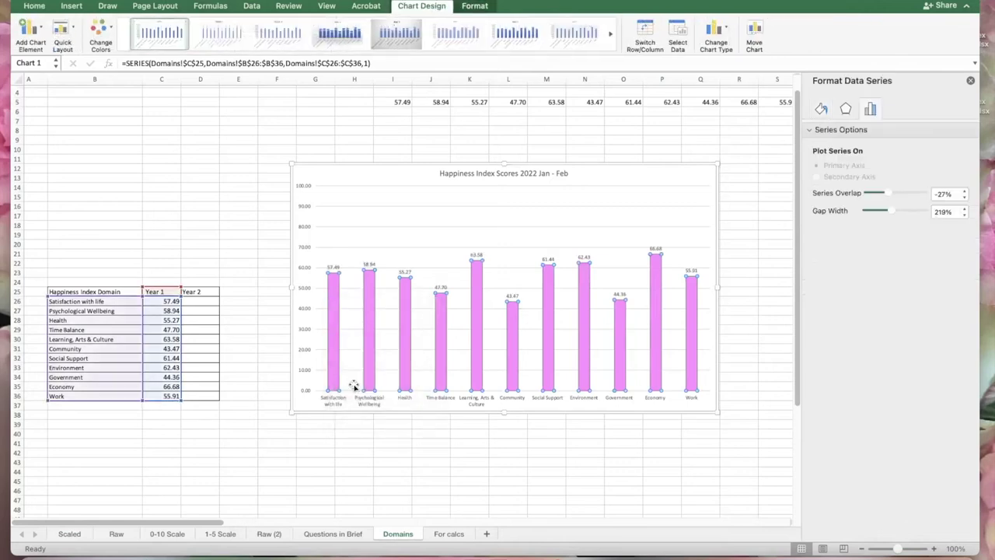
Set the font size of the chart's data labels to 12
click(339, 266)
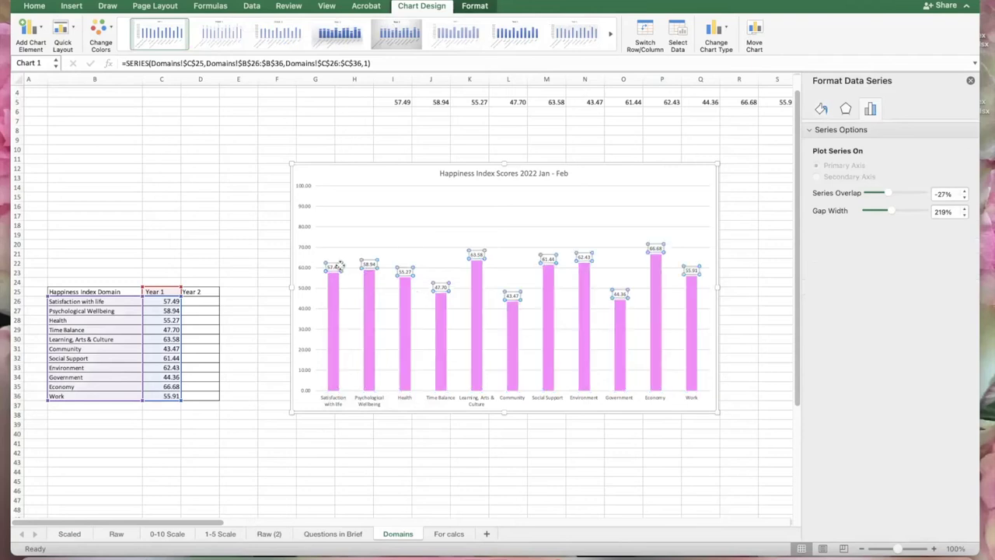
click(34, 6)
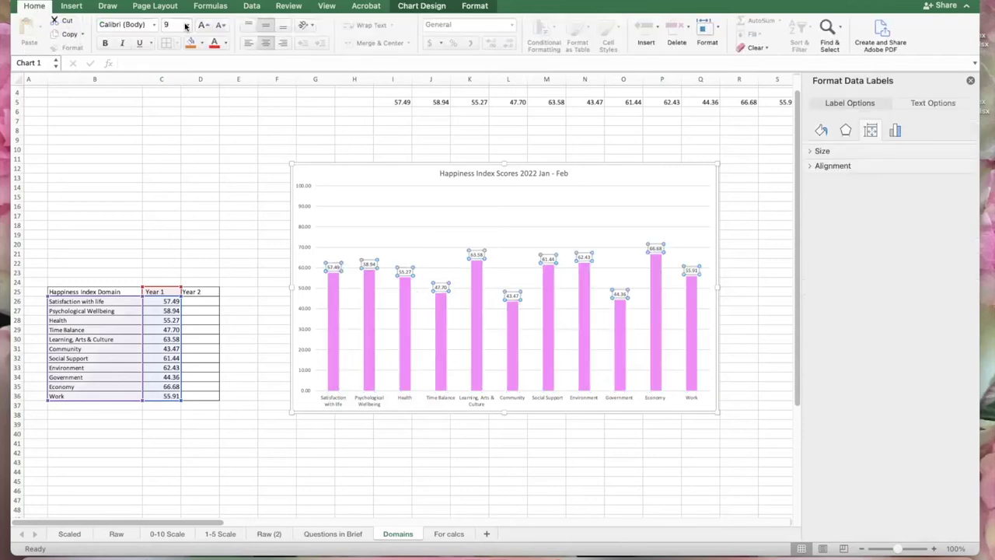
click(185, 25)
click(191, 105)
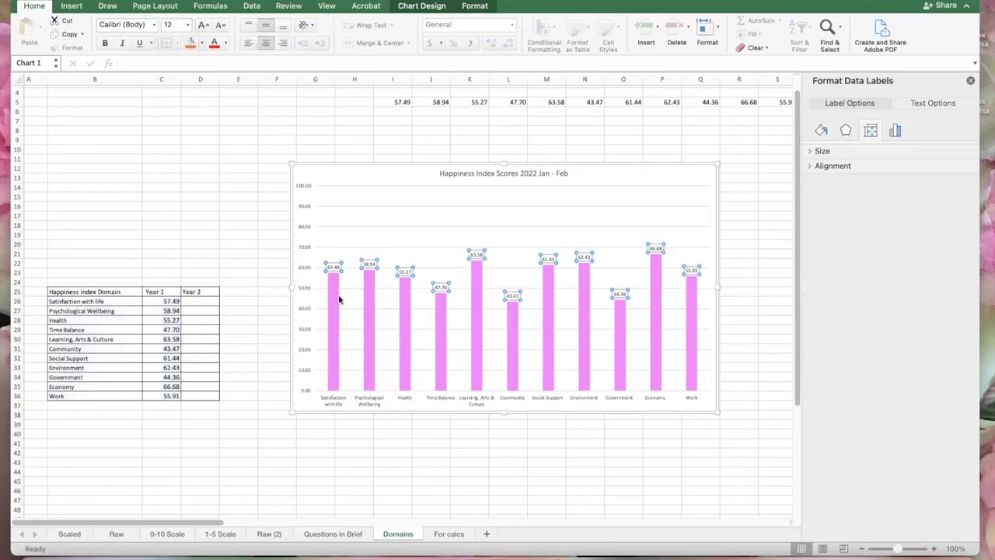
Set the font size of the domain names on the horizontal axis to 12
click(373, 400)
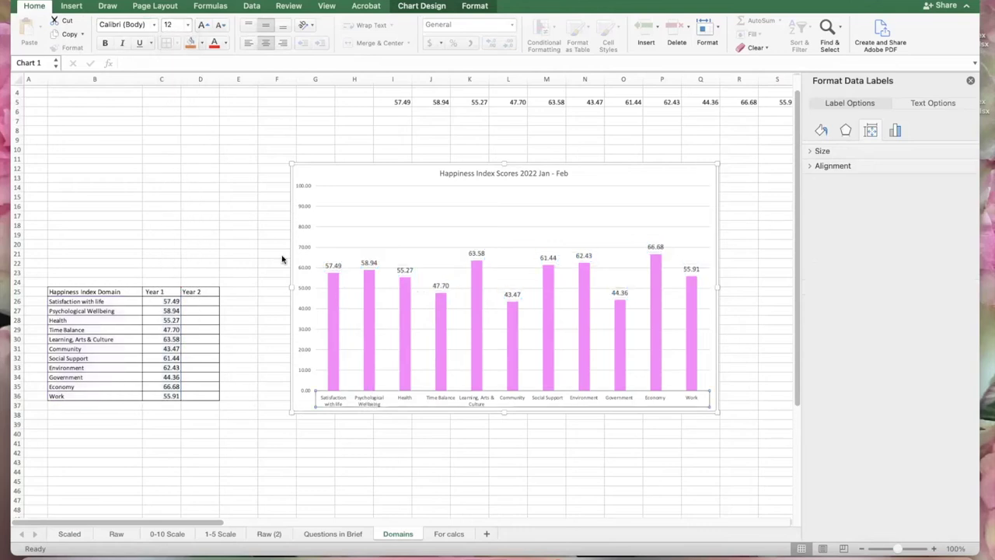
click(187, 26)
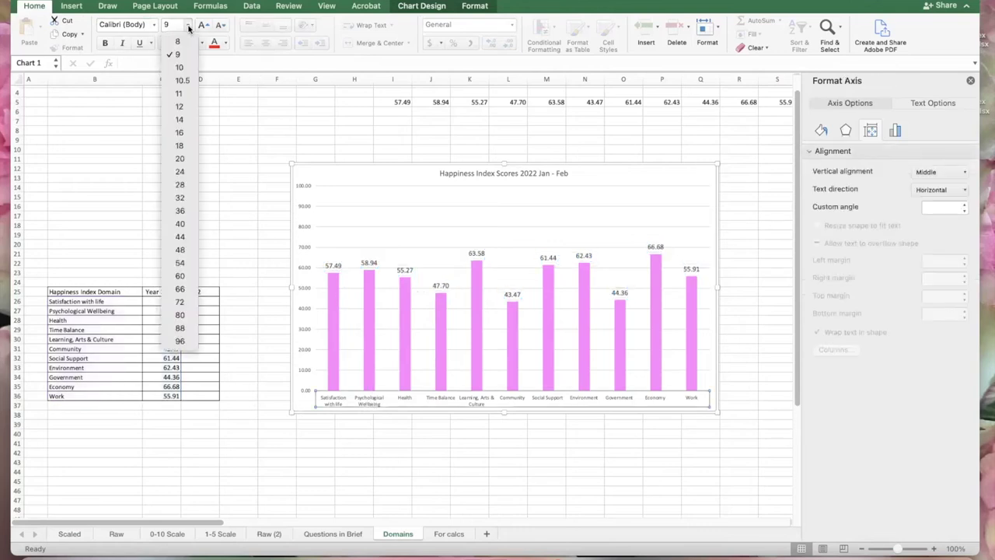
click(180, 106)
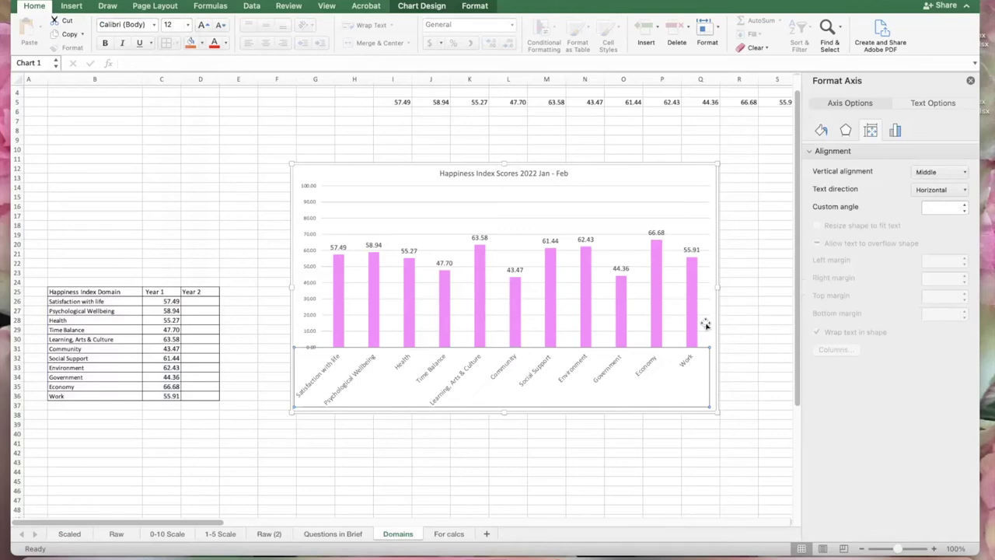
Widen the chart and shift it so that it spans roughly columns F to R
drag(718, 287, 778, 287)
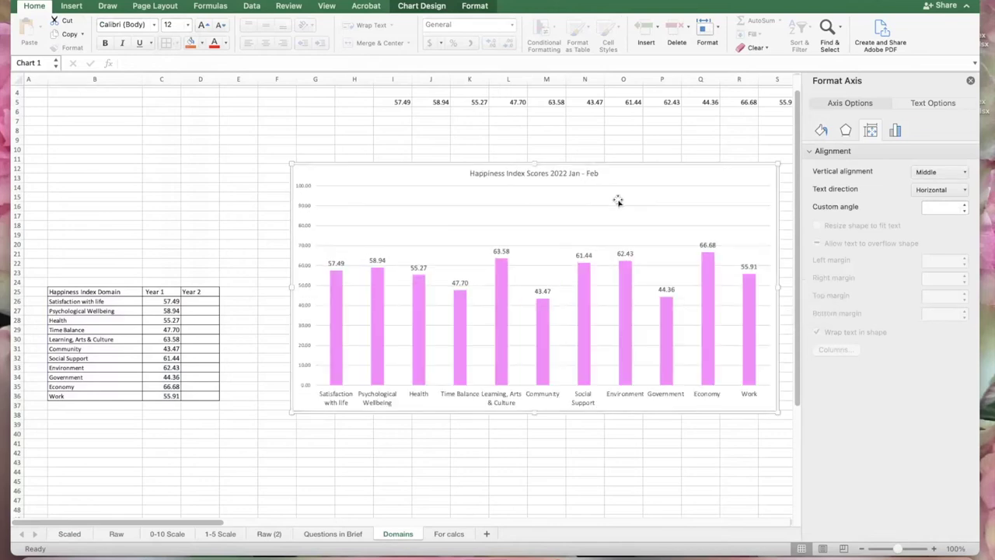
click(618, 200)
drag(624, 164, 605, 162)
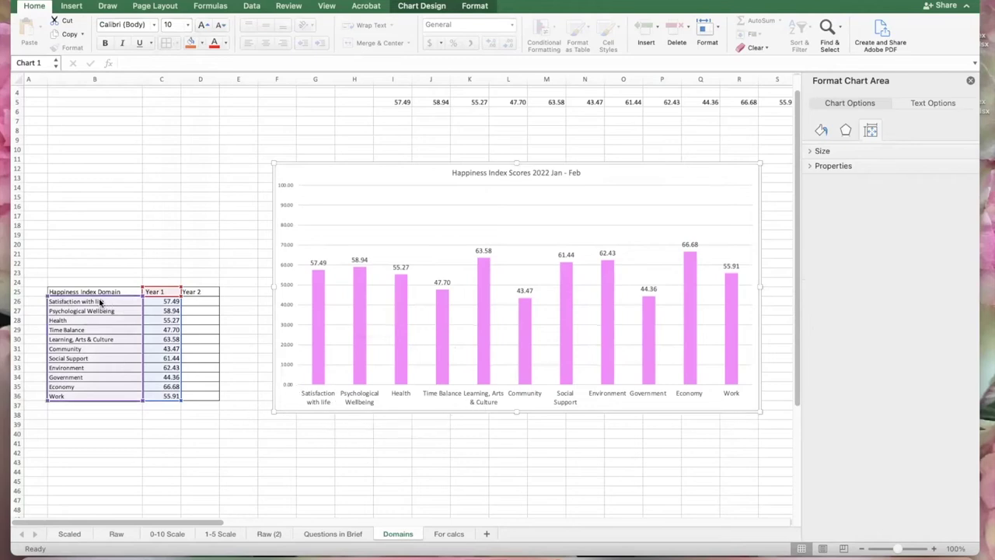
Sort the domain table in B25 to C36 by Year 1 from smallest to largest
click(145, 234)
drag(78, 302, 149, 358)
drag(94, 291, 155, 398)
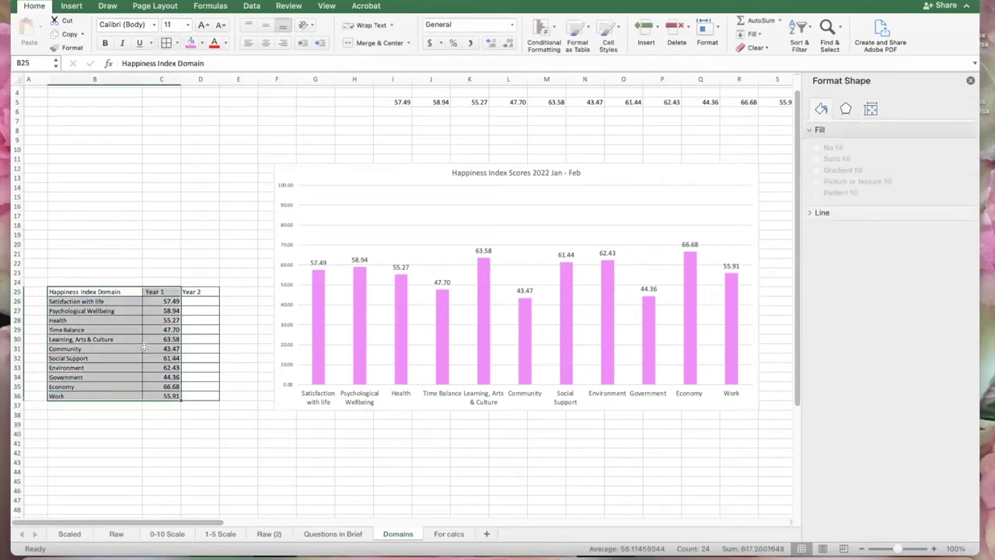
click(251, 6)
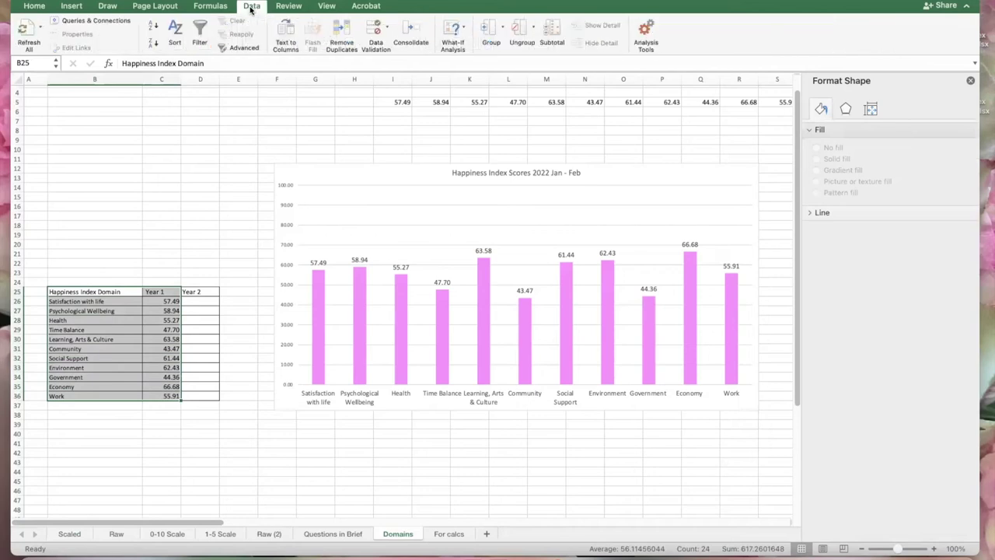
click(177, 29)
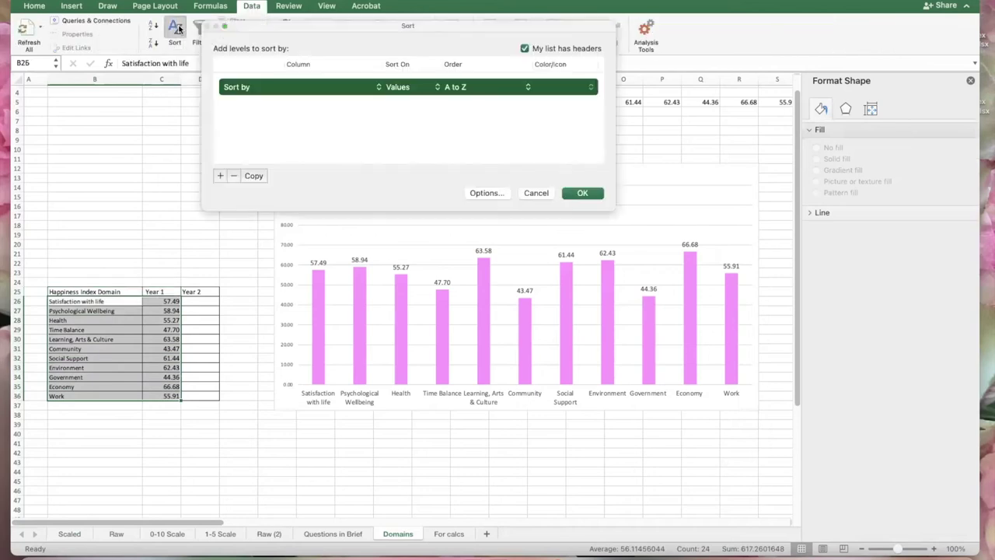
click(362, 85)
click(331, 103)
click(584, 192)
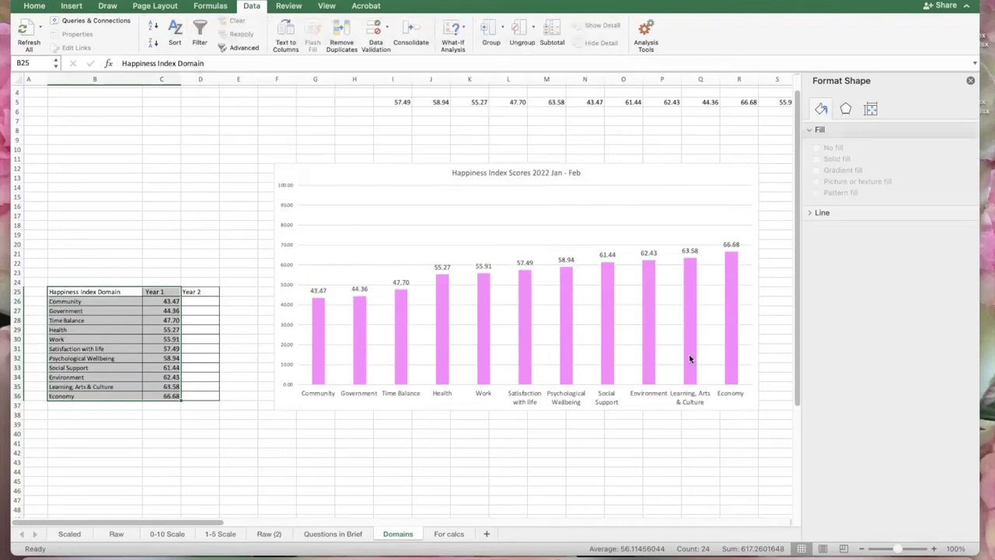
Move the chart closer to the table and enlarge it to span roughly columns E to R and rows 8 to 36
click(317, 338)
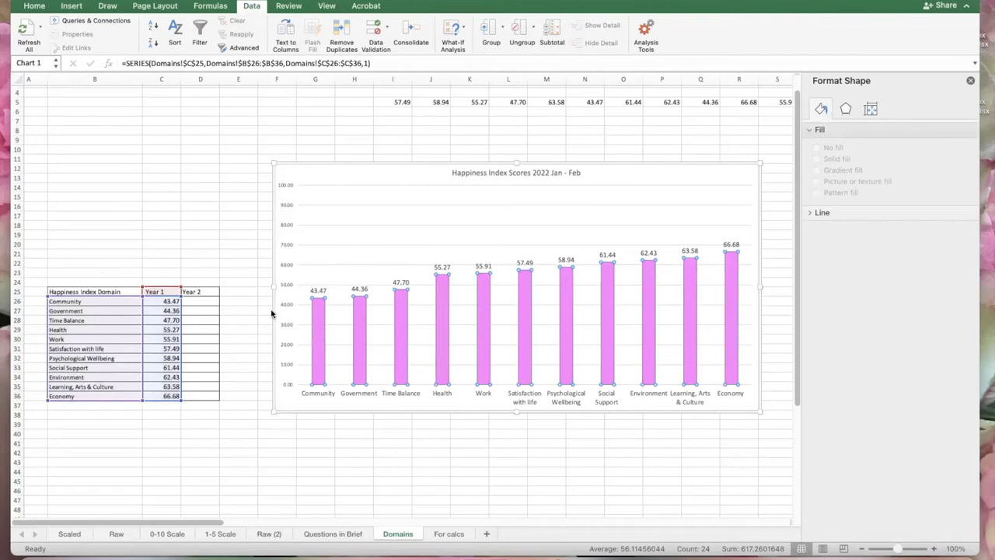
click(573, 180)
drag(627, 164, 601, 148)
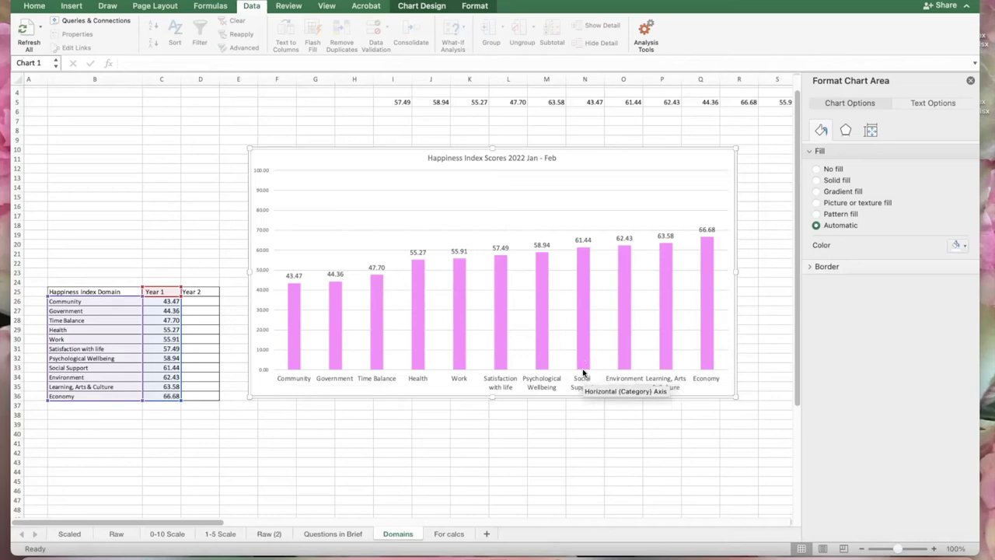
mouse_move(298, 358)
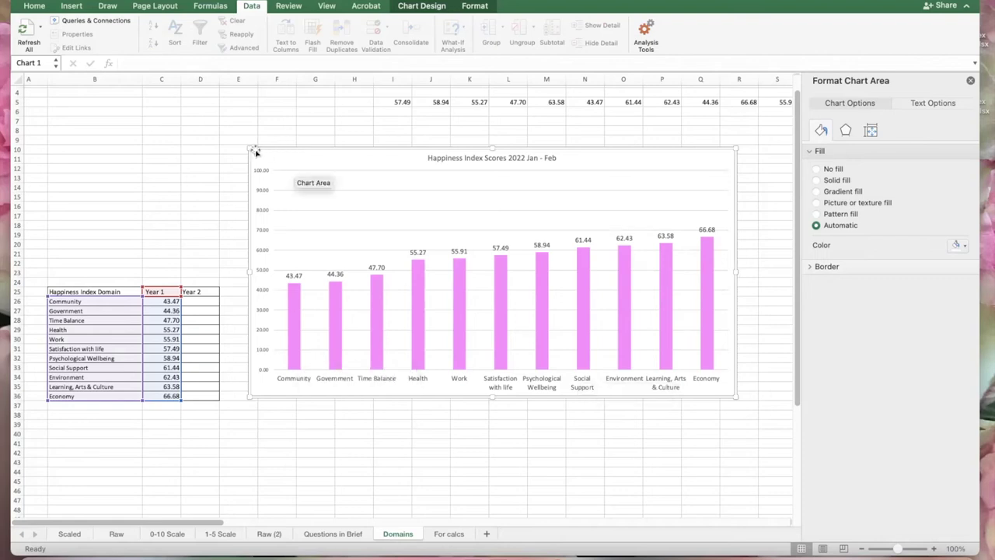
drag(250, 147, 240, 133)
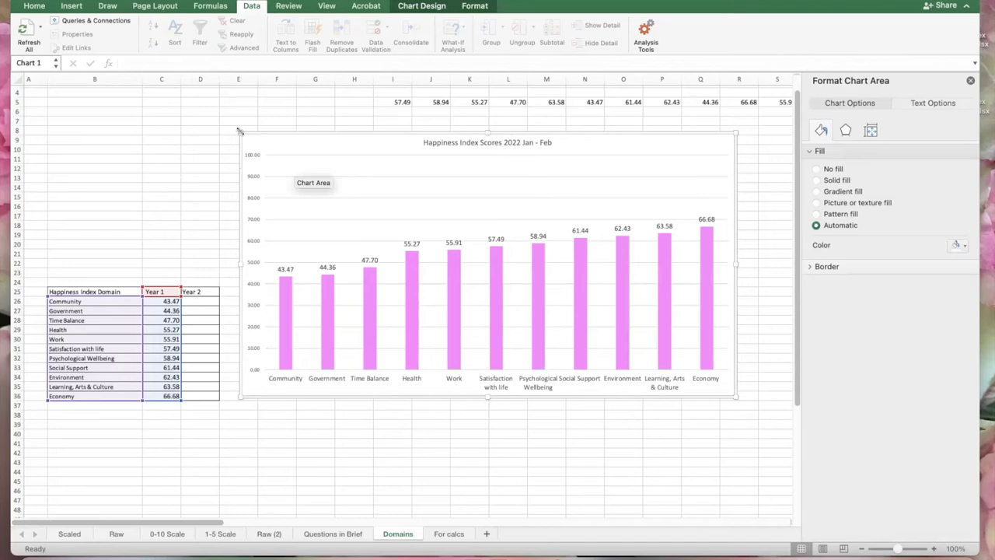
Open the Scaled sheet to review the domain and question averages
mouse_move(708, 272)
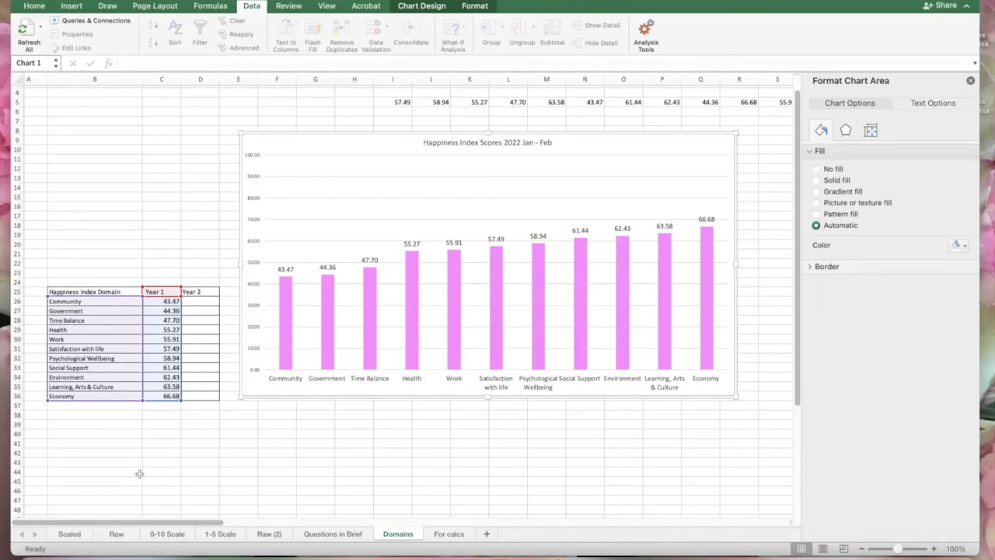
click(69, 534)
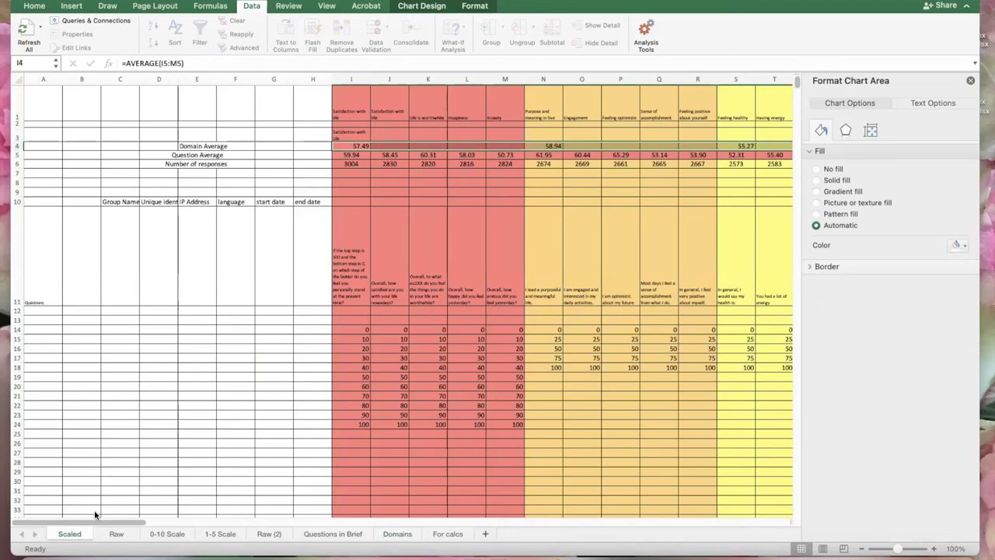
click(259, 156)
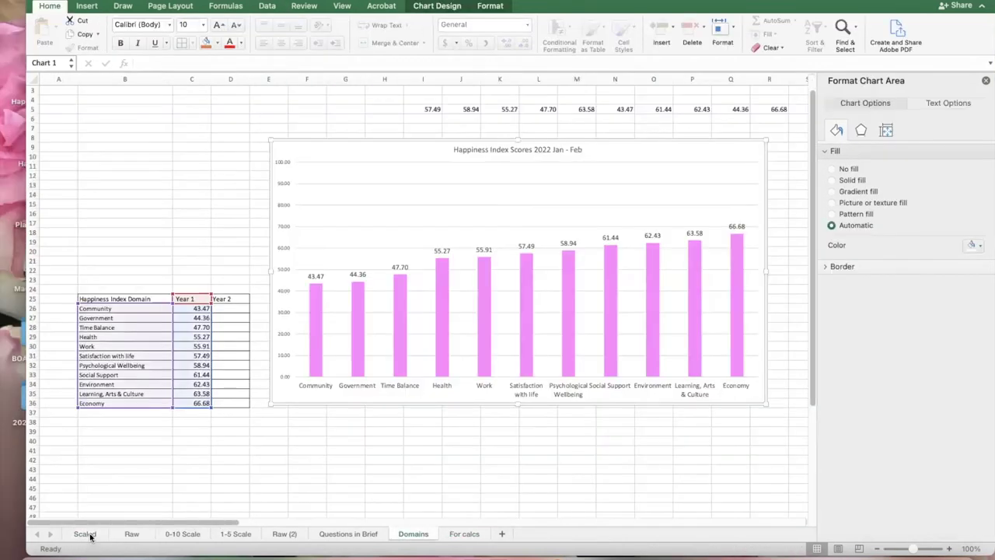
Create a copy of the Scaled sheet and place it before the original Scaled sheet
click(84, 535)
click(190, 403)
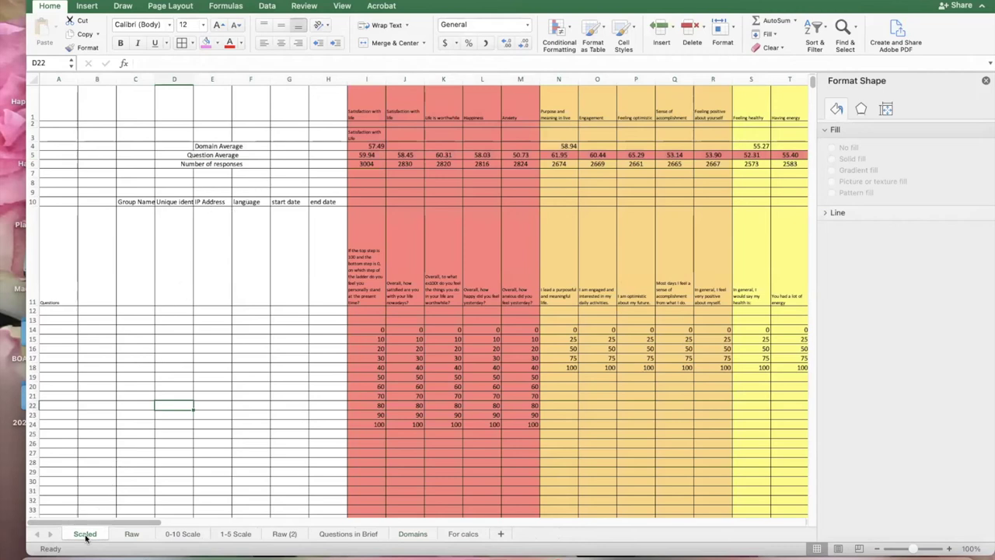
click(100, 498)
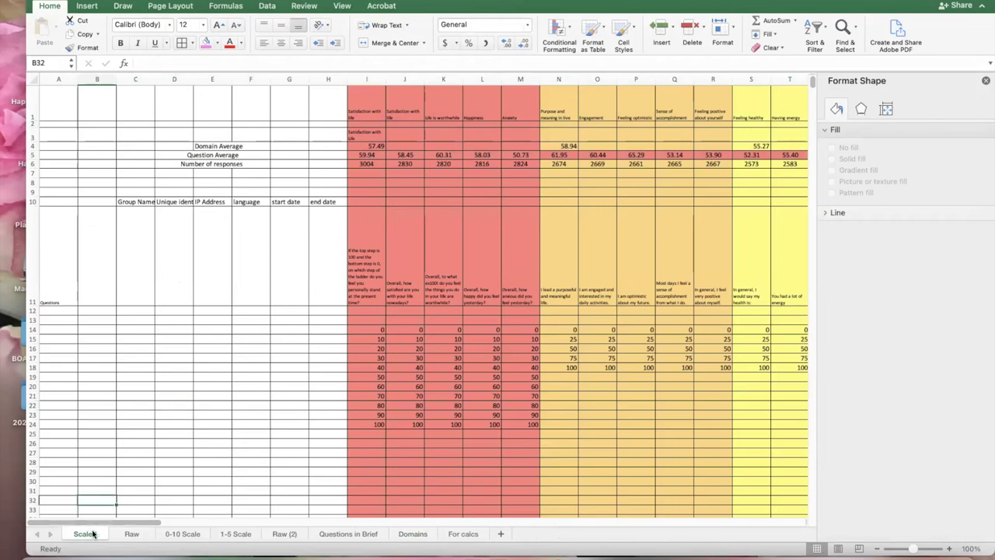
right_click(89, 537)
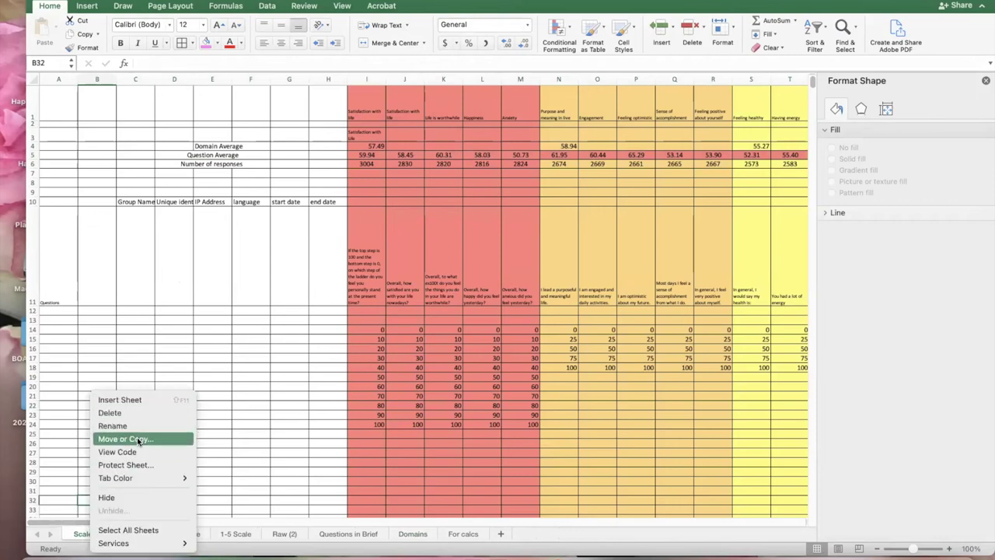
key(Escape)
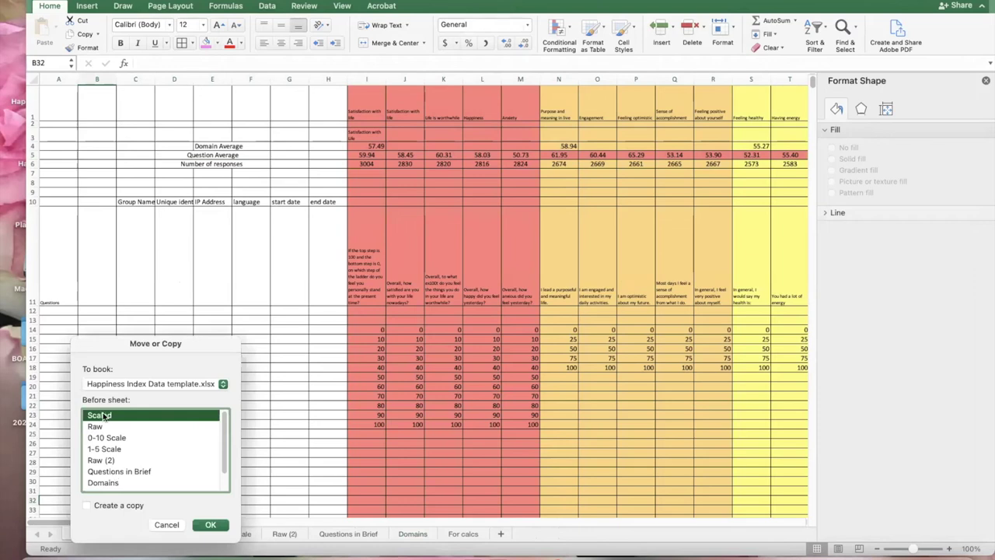
click(86, 506)
click(208, 526)
click(523, 248)
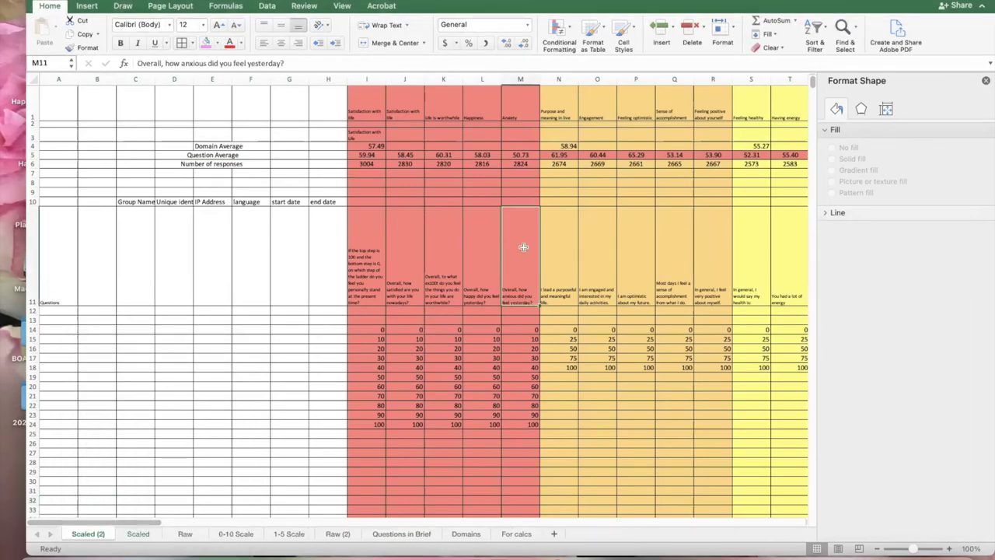
click(403, 278)
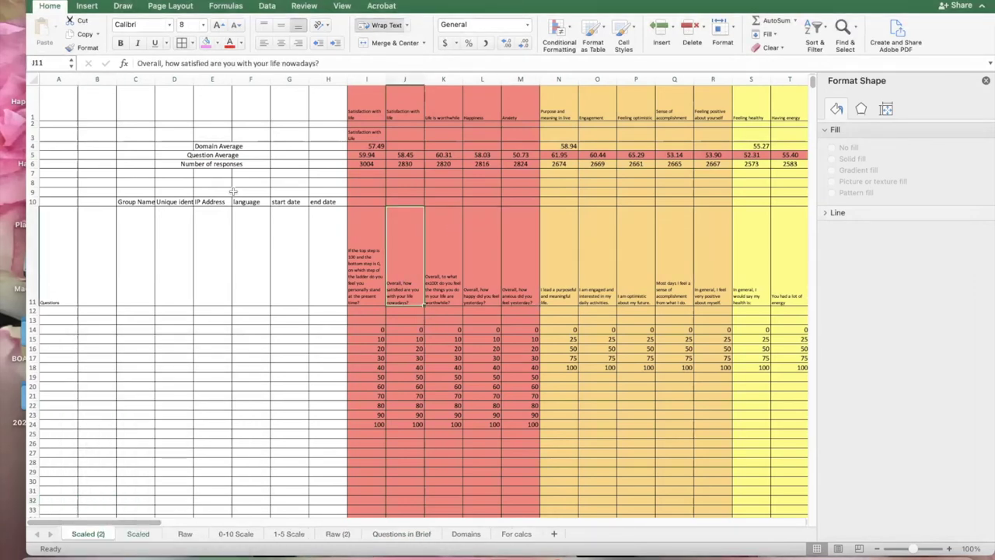
Clear the contents of rows 10 to 25 on the copied sheet, removing the column headers, question texts and scale values
click(32, 146)
click(250, 201)
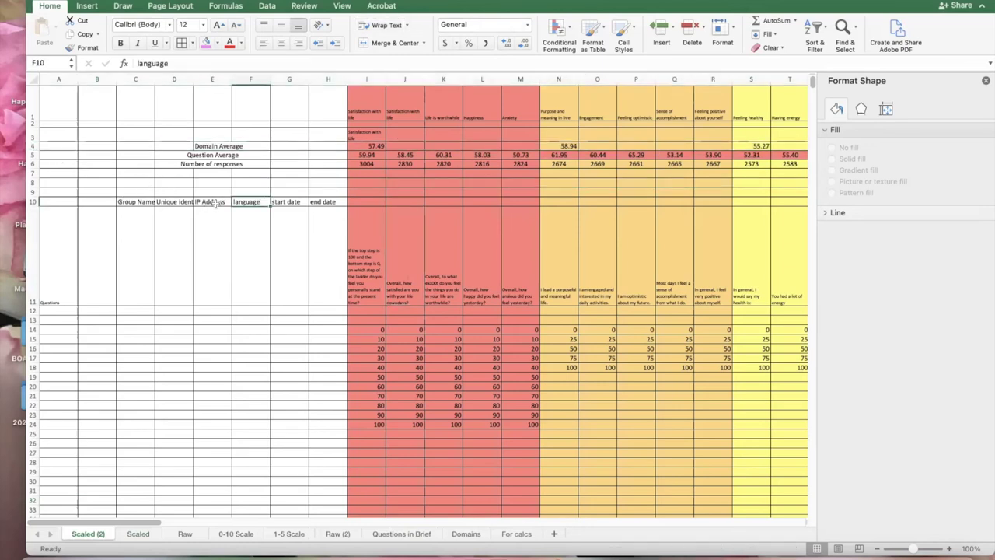
click(277, 193)
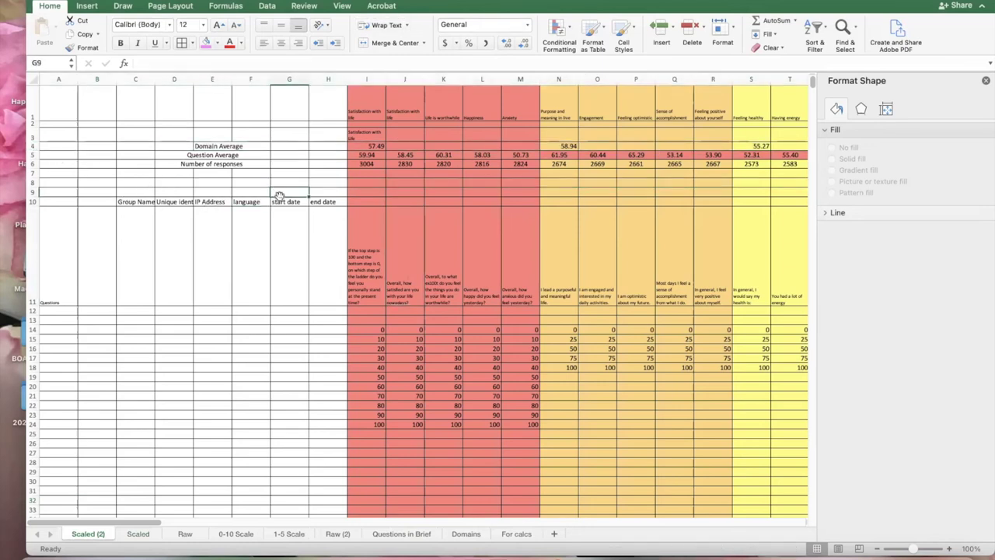
click(34, 202)
drag(34, 202, 121, 430)
key(super+minus)
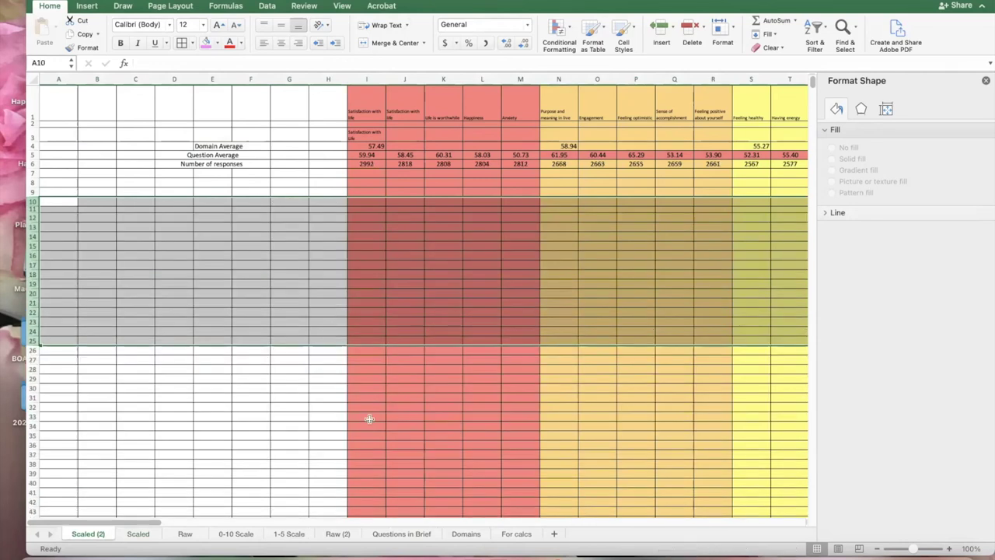
click(497, 338)
click(476, 281)
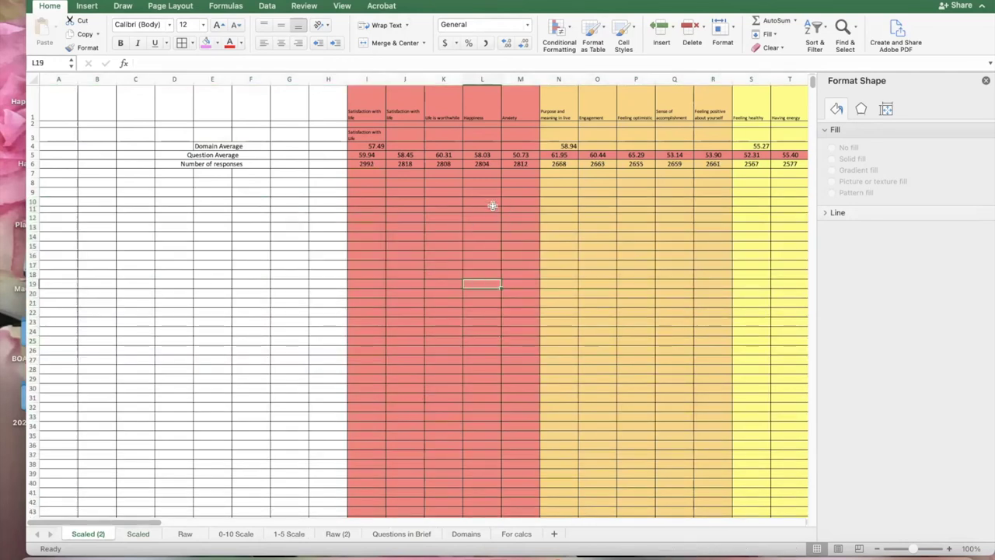
Clear the Number of responses row and the Domain Average row, keeping only the Question Average row
click(32, 163)
key(Delete)
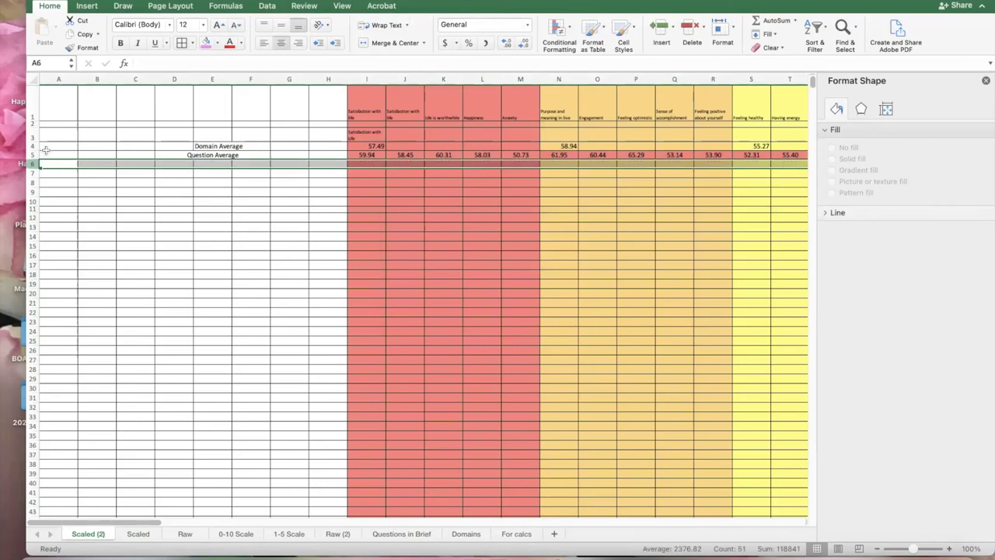
drag(33, 140, 35, 145)
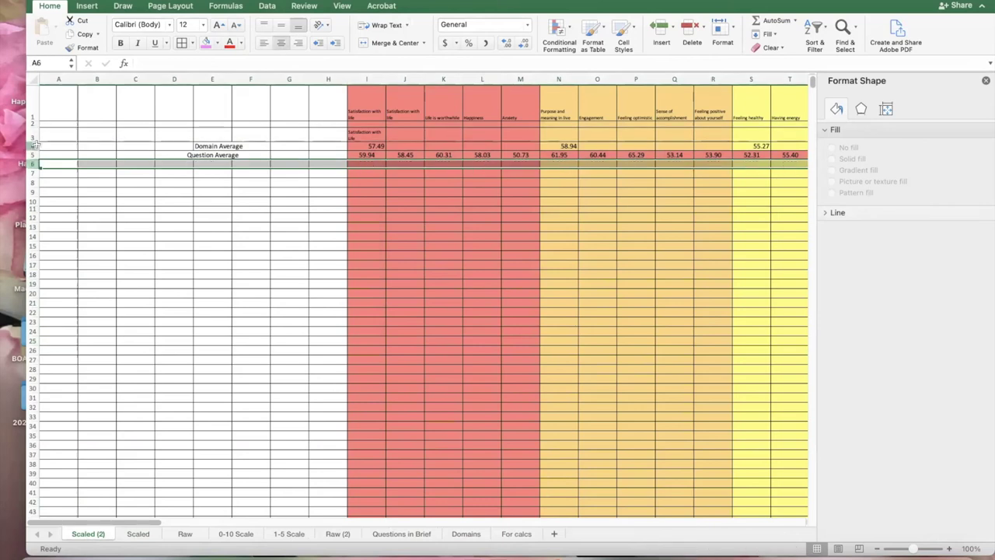
click(35, 145)
key(Delete)
click(265, 246)
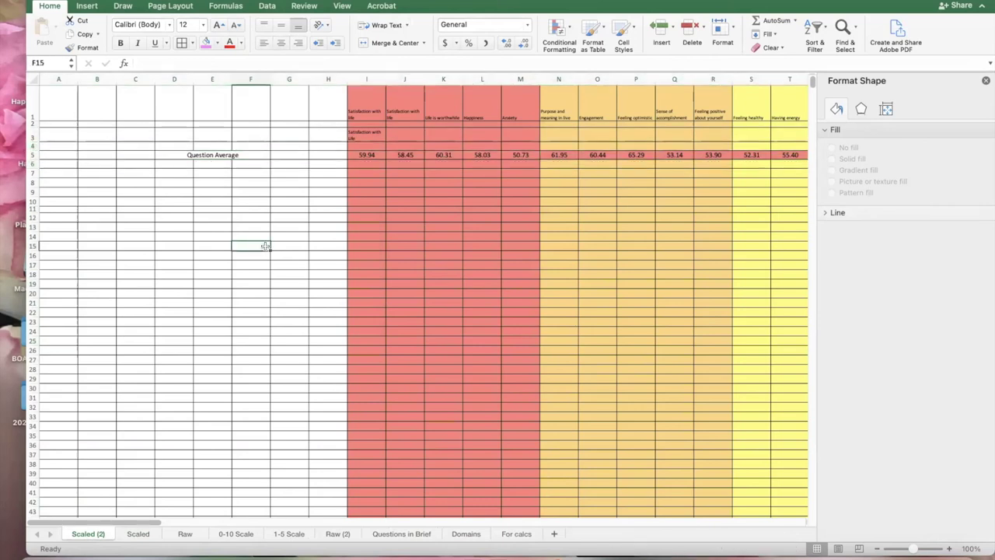
Fill the whole Trust in neighbors column (AE) with grey to mark it
drag(148, 525, 176, 523)
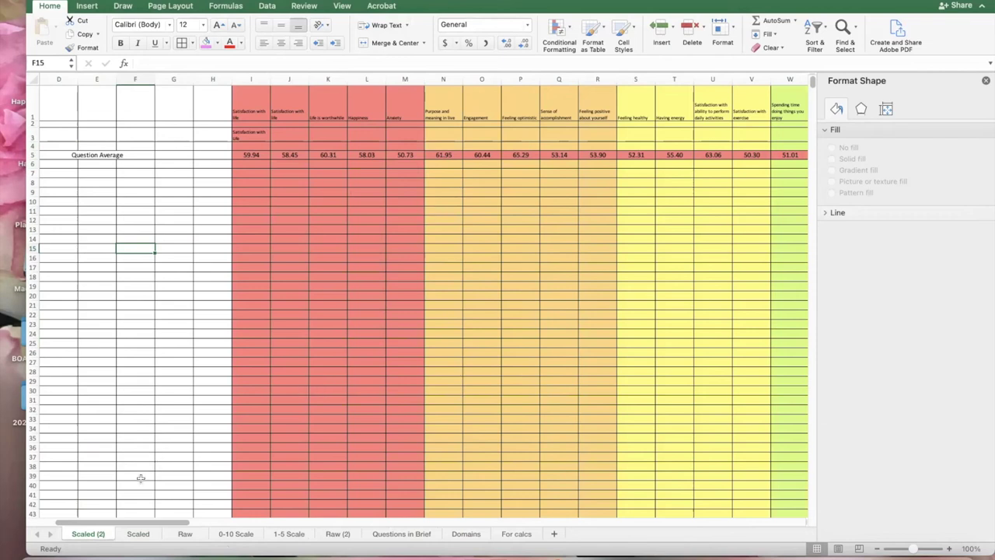
drag(123, 521, 233, 515)
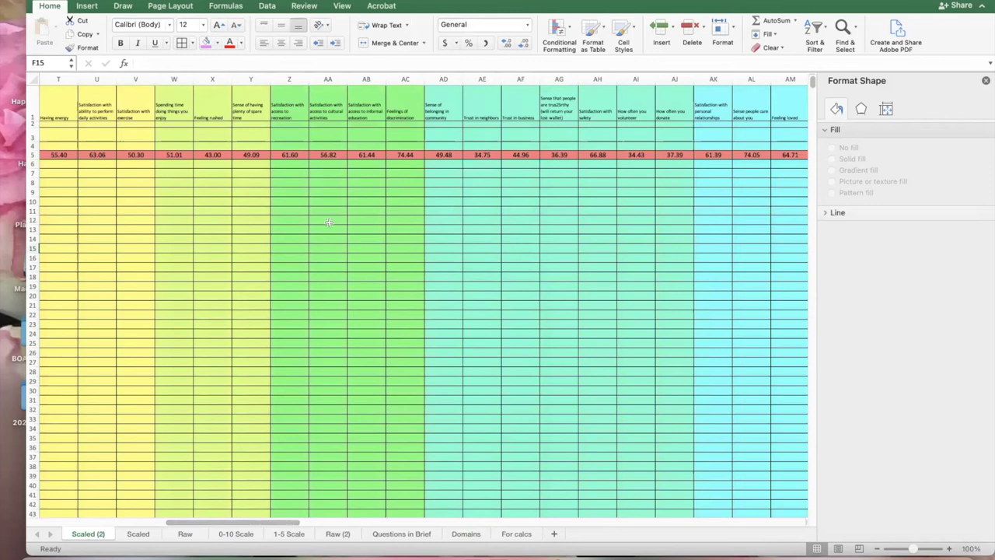
click(483, 80)
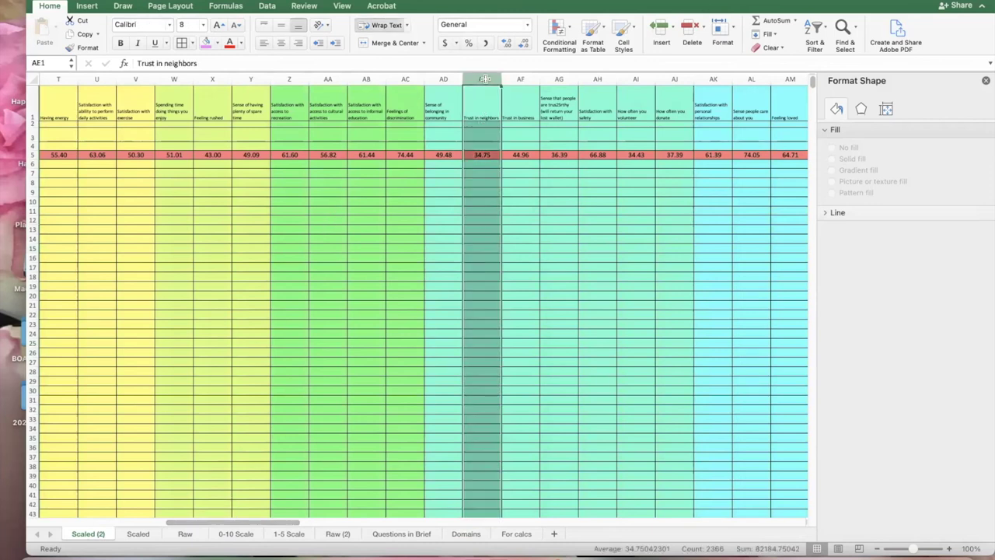
click(217, 43)
click(230, 111)
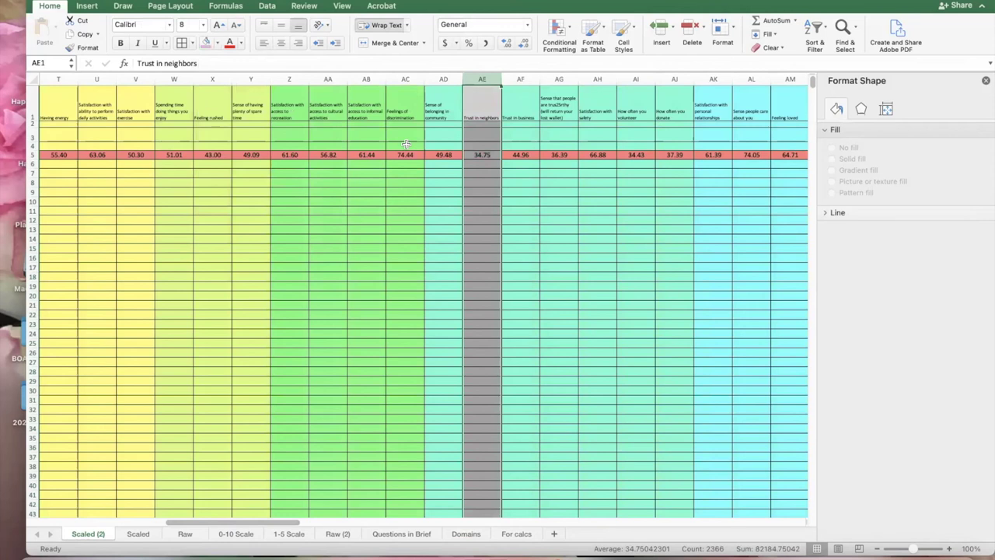
click(496, 134)
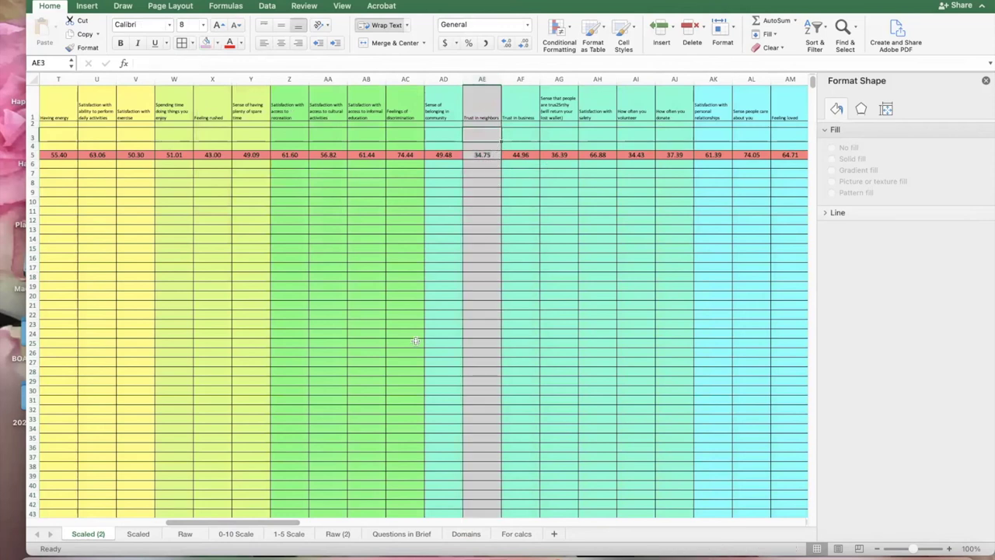
Fill the columns for people's trustworthiness (AG), how often you volunteer (AI) and how often you donate (AJ) with the same grey
click(565, 79)
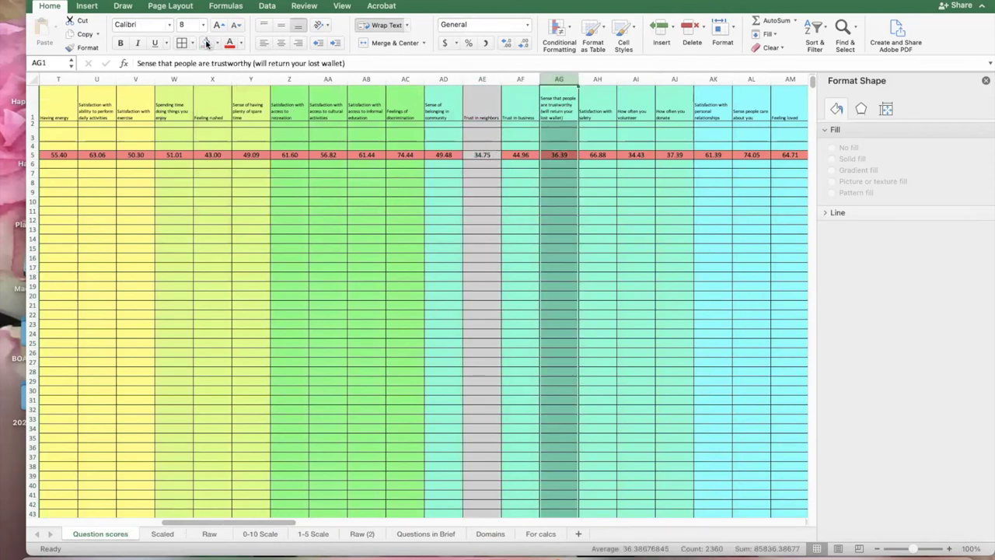
click(206, 42)
click(611, 187)
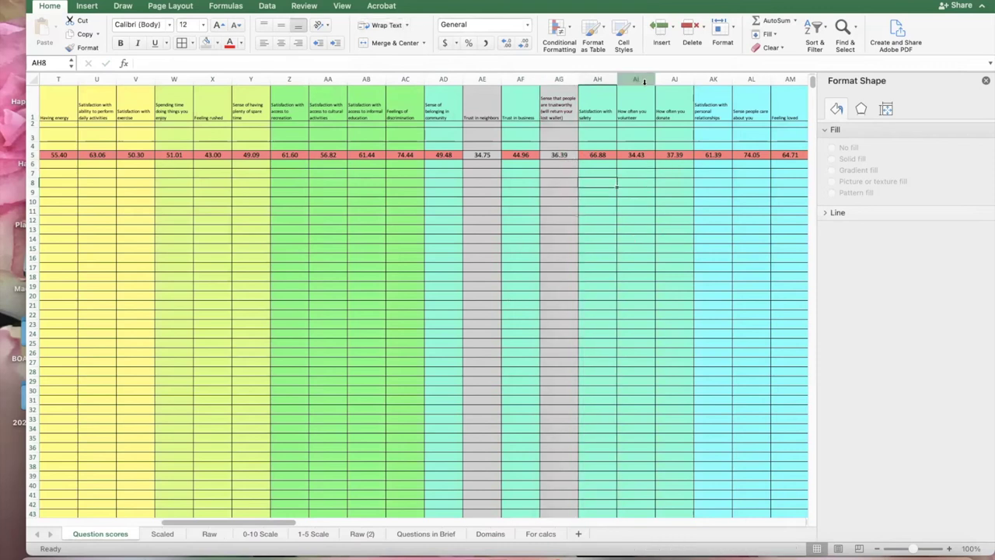
drag(644, 82, 674, 79)
click(207, 43)
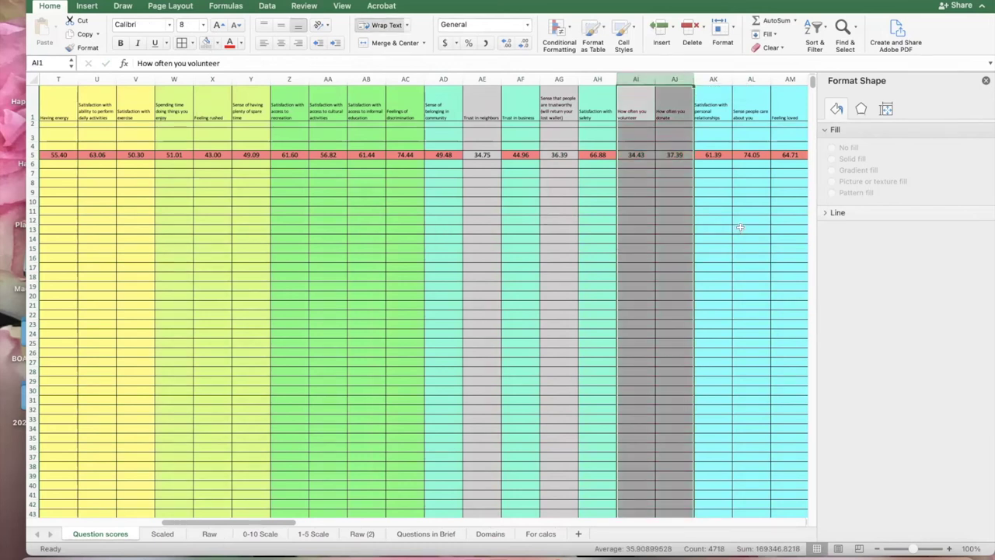
click(659, 230)
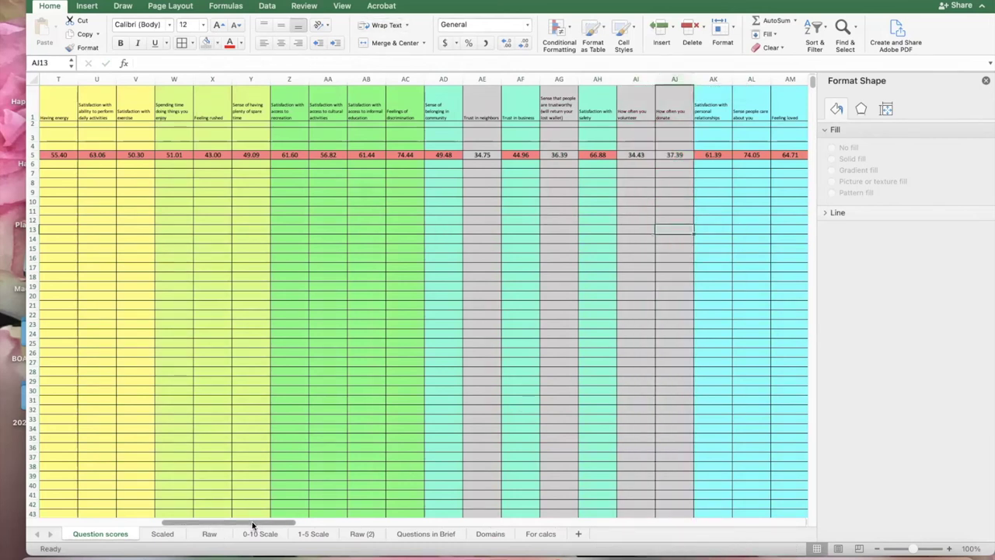
Fill the Trust in national government column (AU) with the same grey
scroll(278, 513, right, 3)
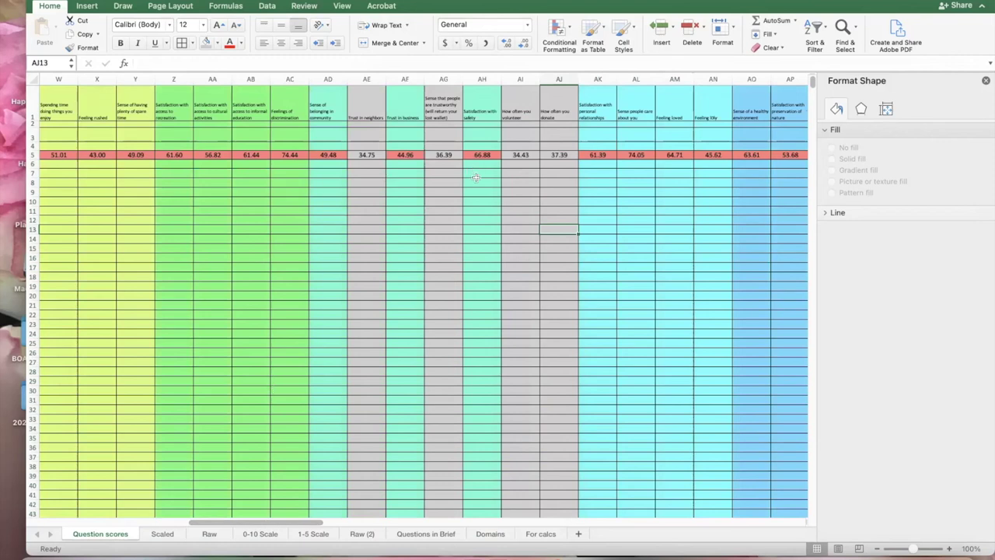
click(368, 135)
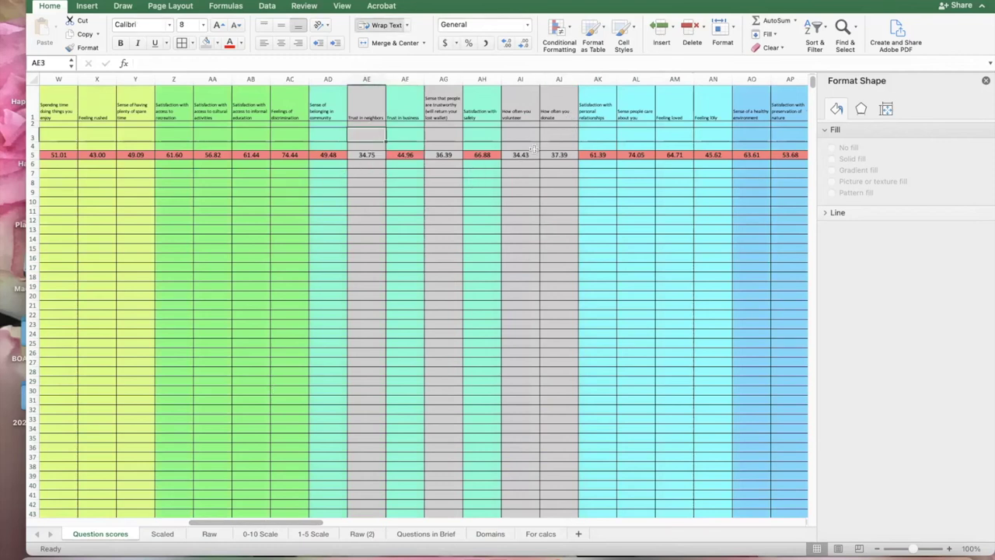
click(526, 79)
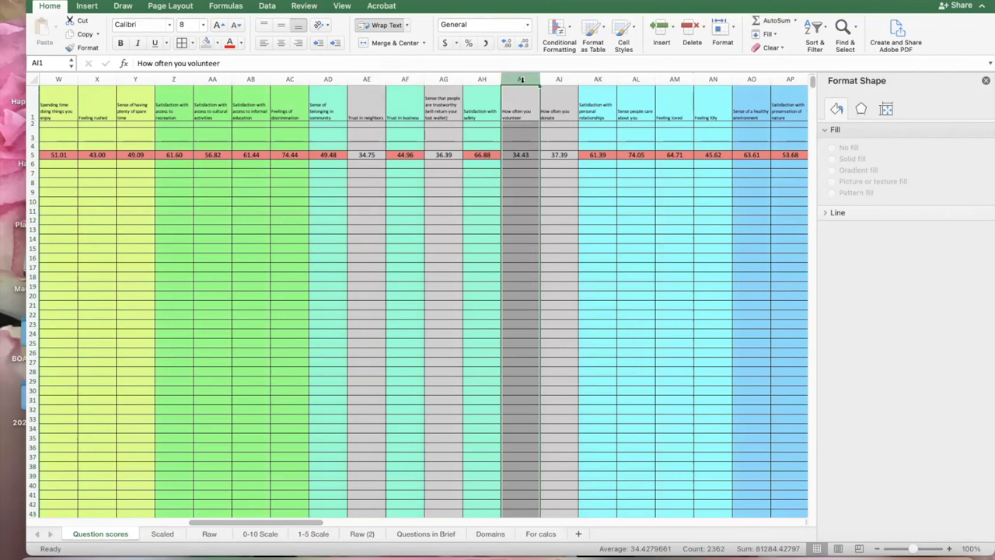
click(534, 138)
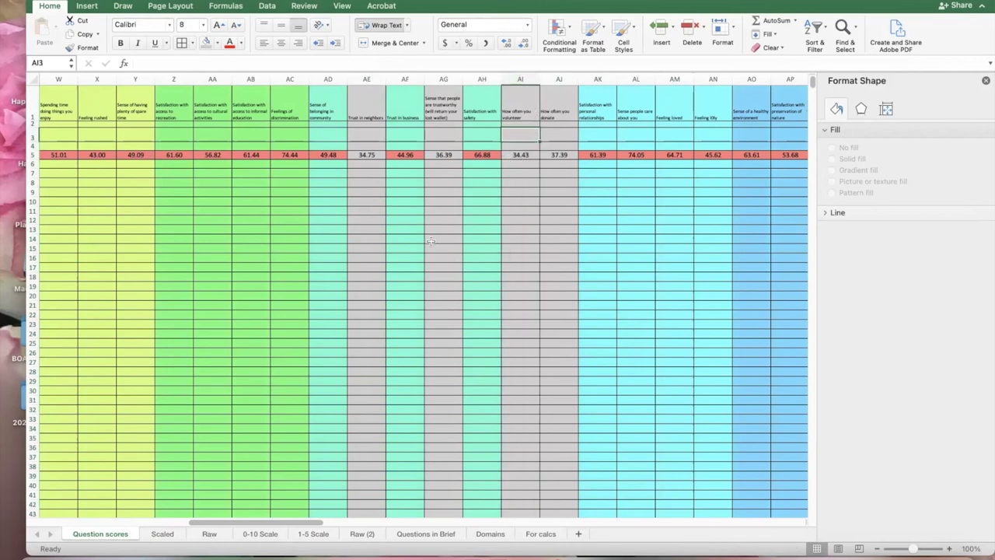
drag(232, 523, 279, 525)
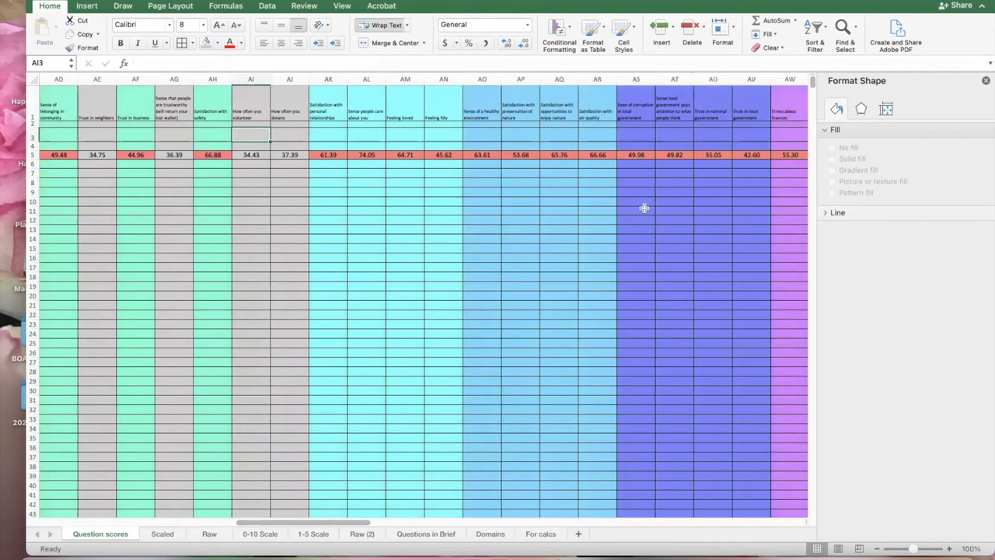
click(713, 80)
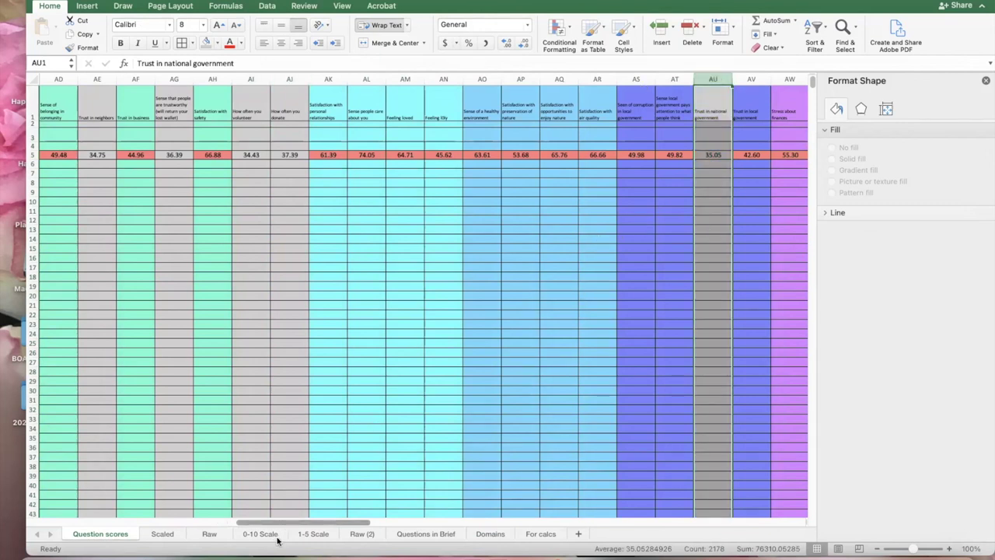
Review the question averages in row 5 across all domains, including the one for Trust in national government
drag(304, 525, 371, 526)
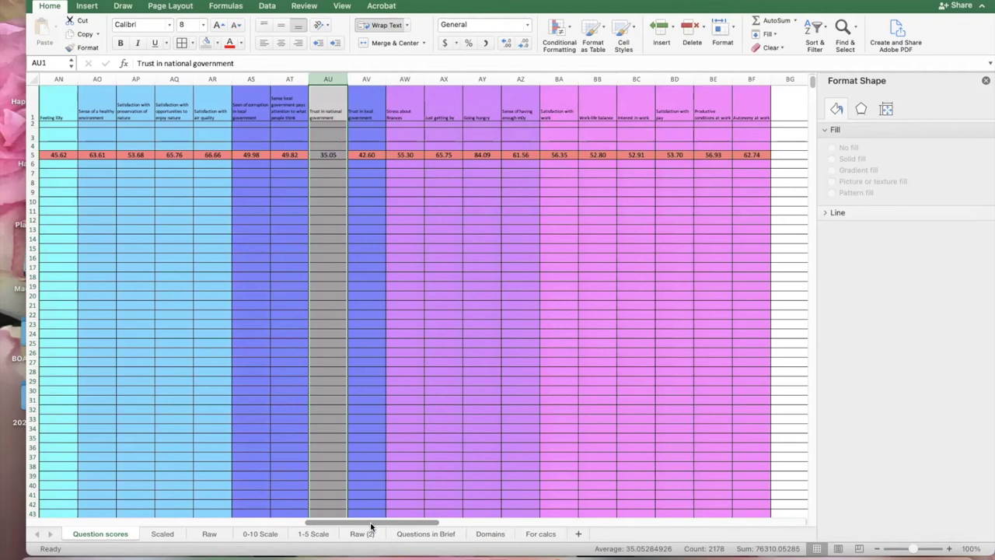
drag(368, 527, 251, 507)
scroll(251, 507, left, 5)
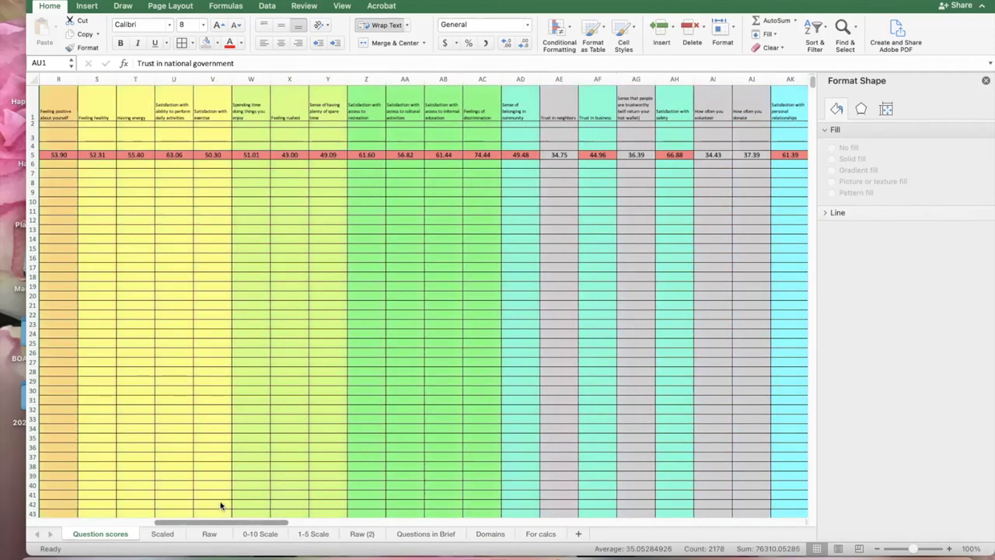
scroll(220, 506, left, 8)
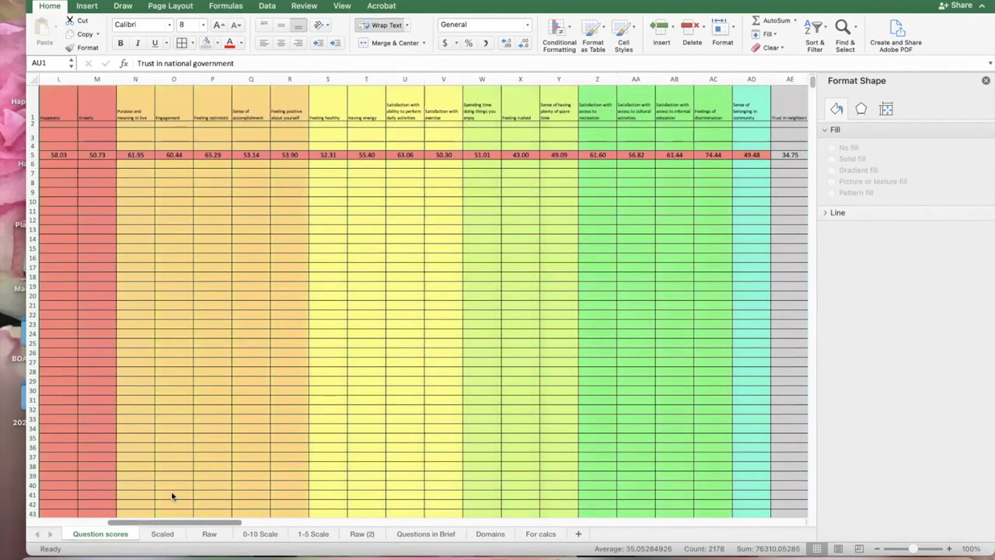
scroll(157, 488, right, 20)
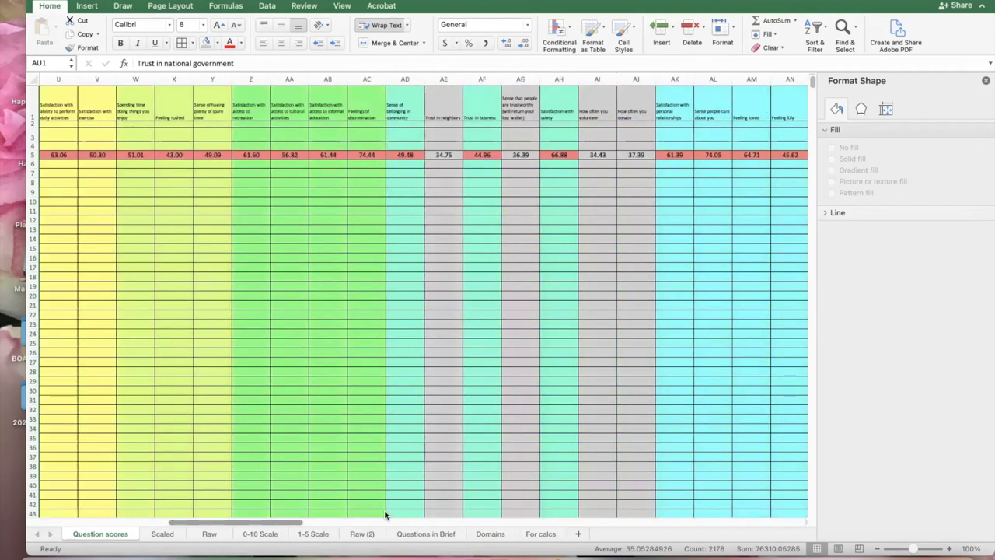
scroll(387, 507, left, 1)
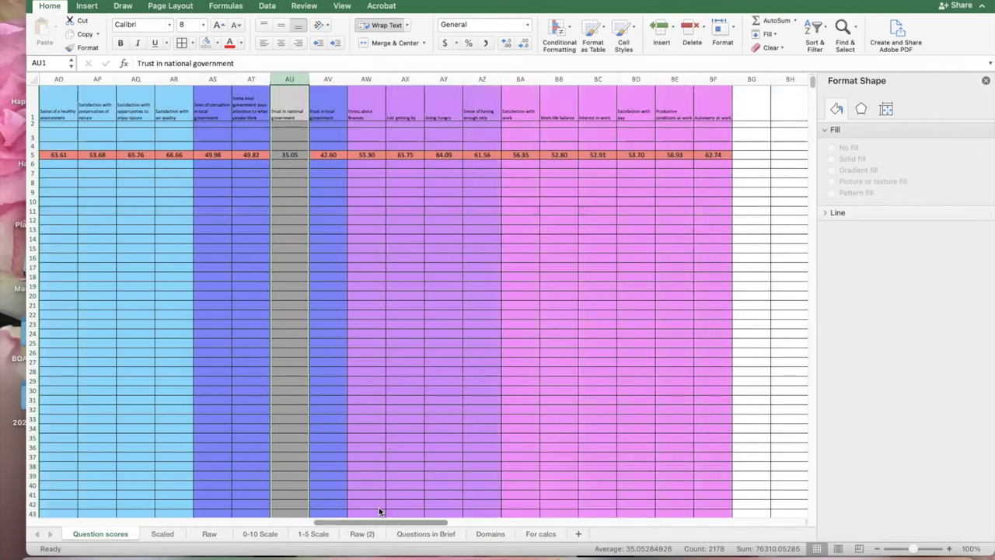
click(301, 372)
click(296, 78)
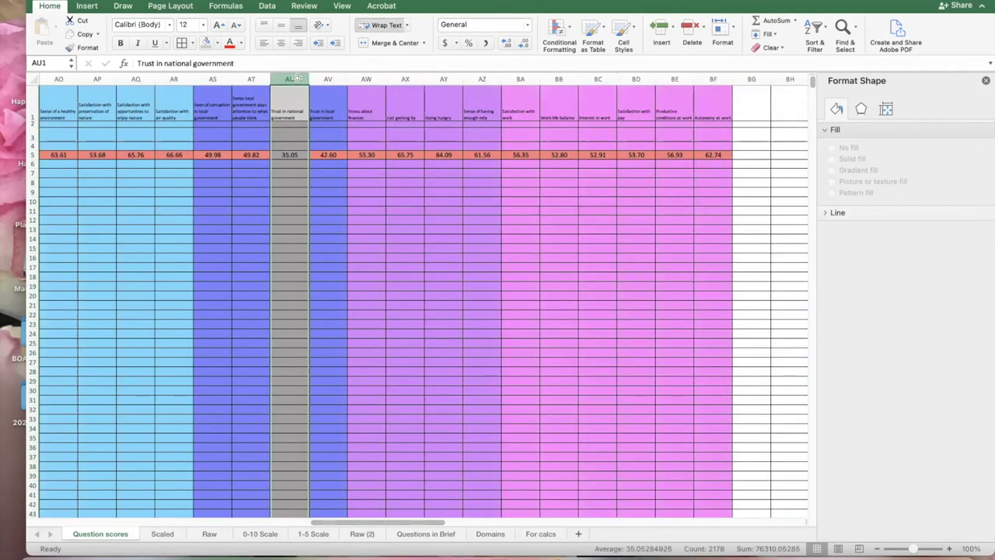
click(295, 155)
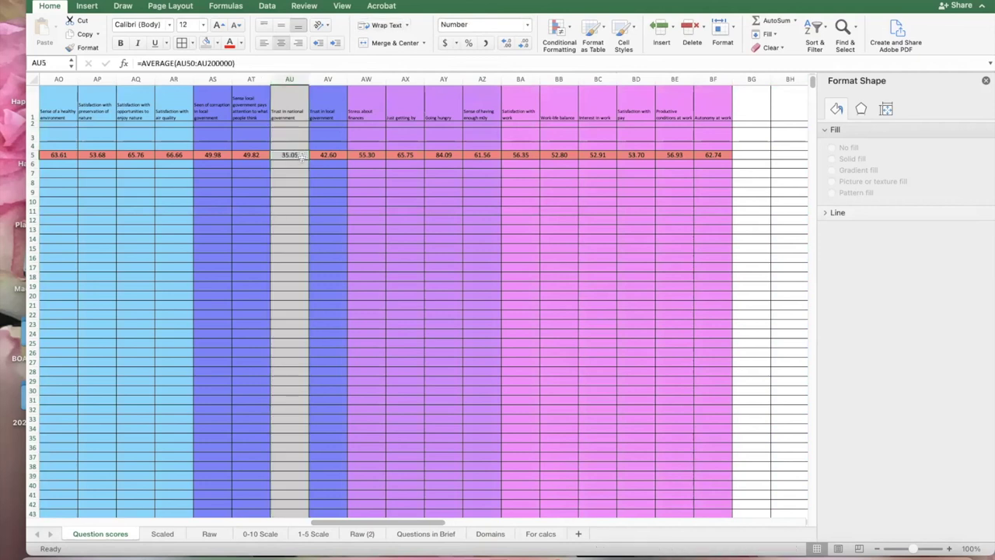
Examine the row 5 averages from Trust in national government (AU) back to the first domain, including the grey-marked columns
click(290, 210)
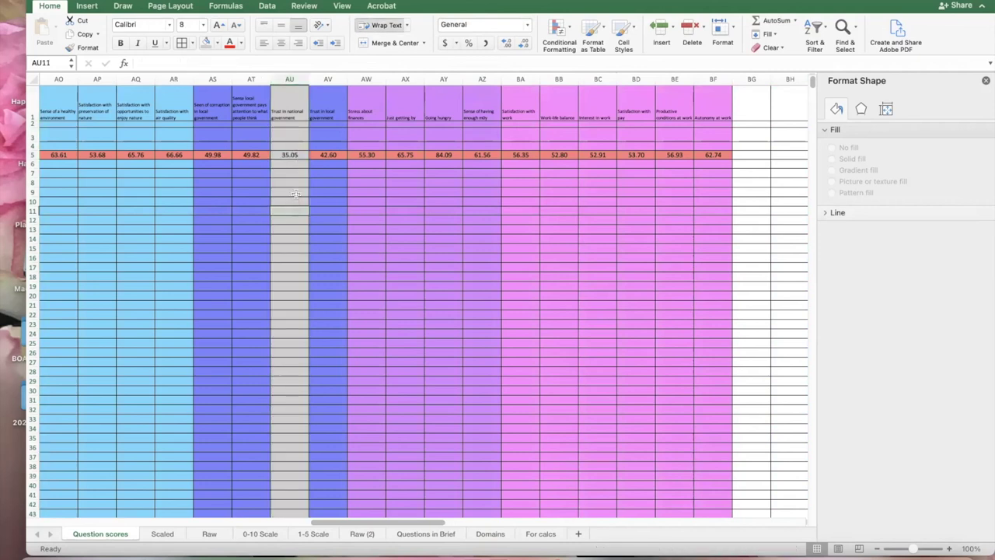
click(296, 155)
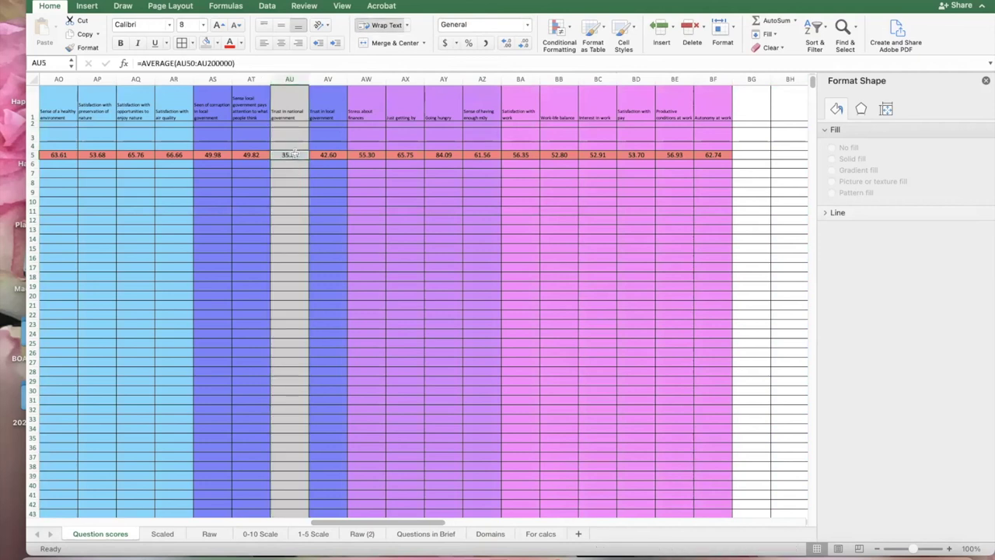
click(293, 294)
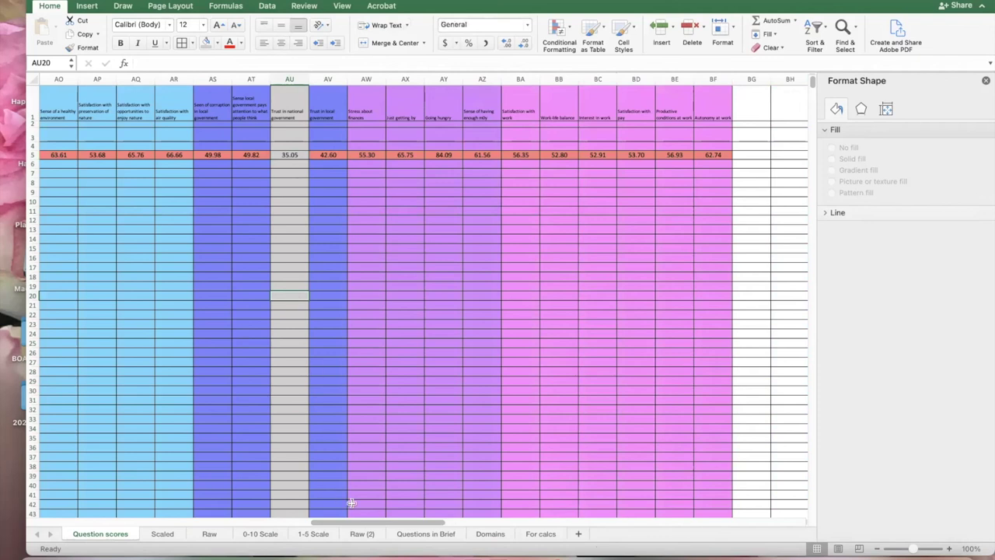
drag(357, 524, 347, 518)
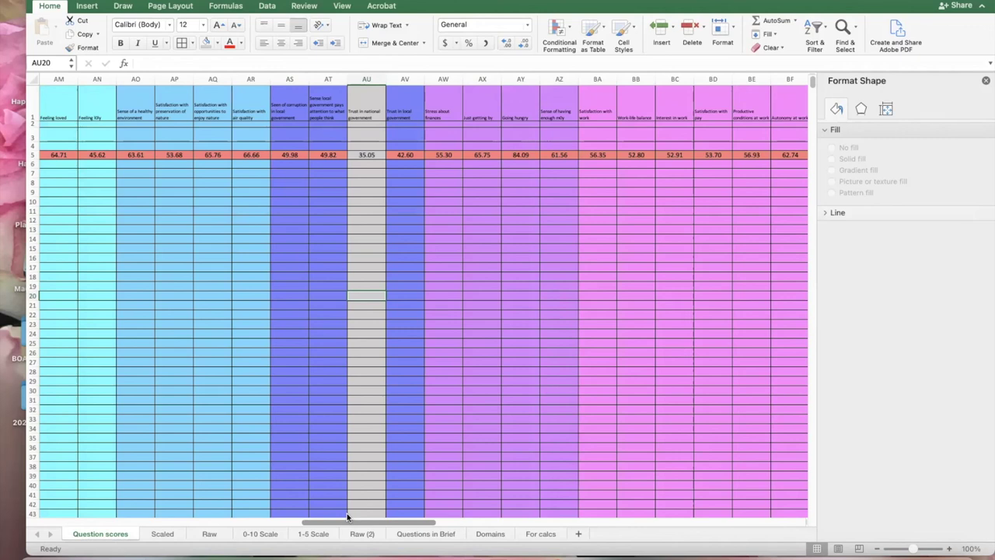
drag(347, 516, 338, 521)
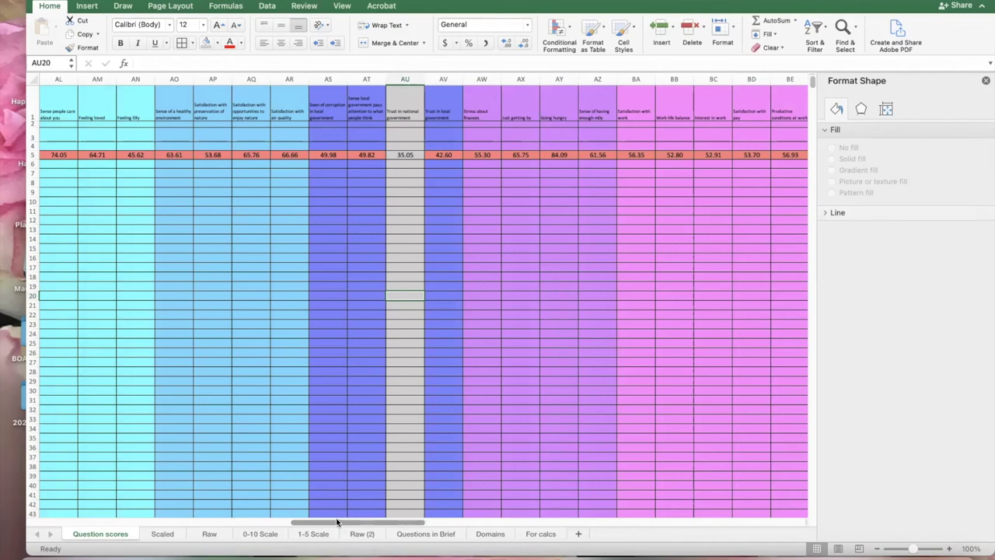
drag(333, 518, 307, 516)
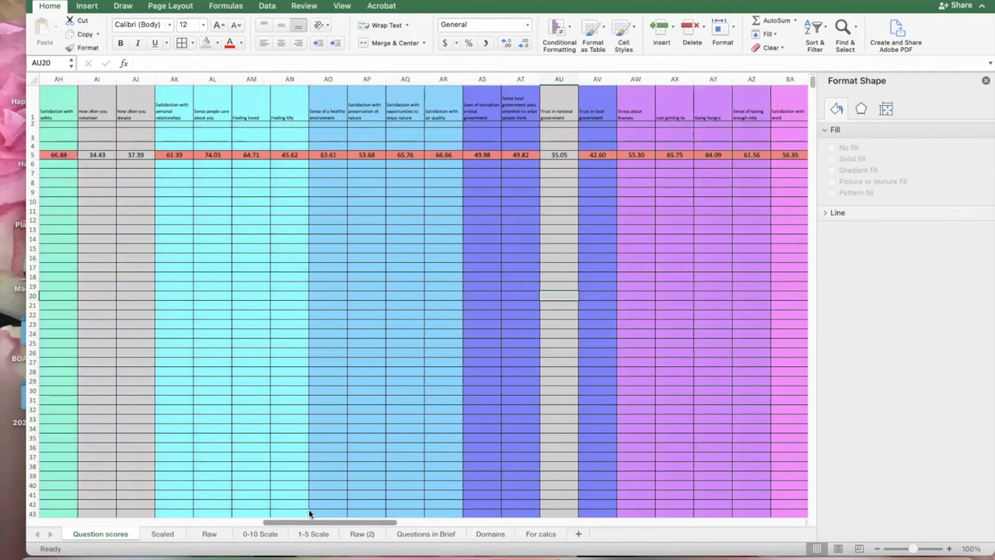
drag(308, 509, 239, 498)
scroll(239, 497, left, 11)
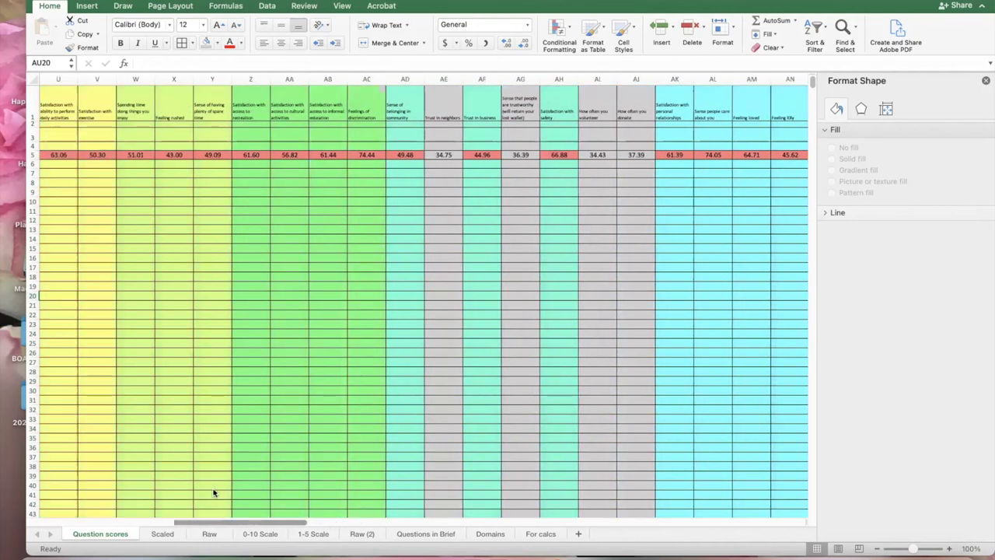
scroll(160, 475, left, 8)
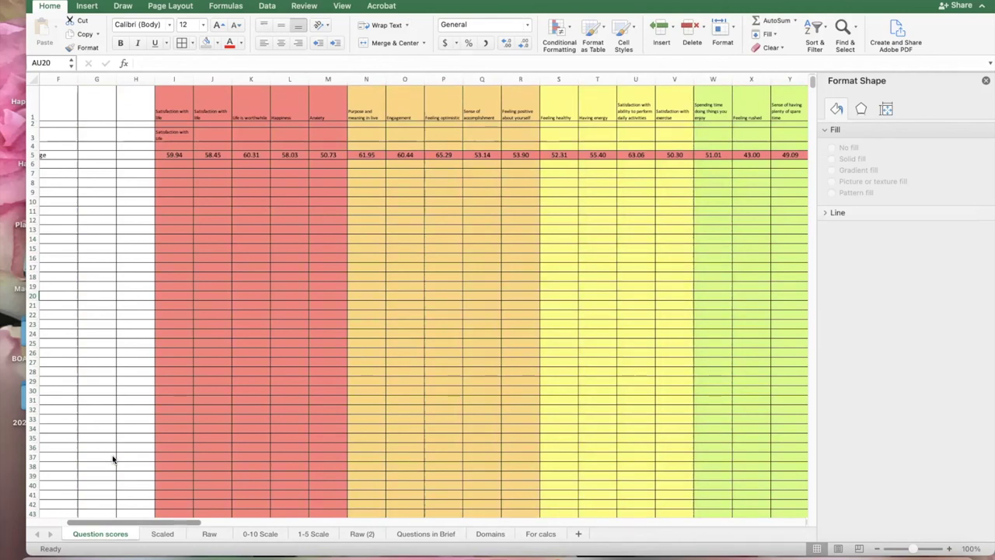
Fill the whole Feelings of discrimination column (AC) with white to mark it as a high-scoring question
scroll(115, 457, right, 1)
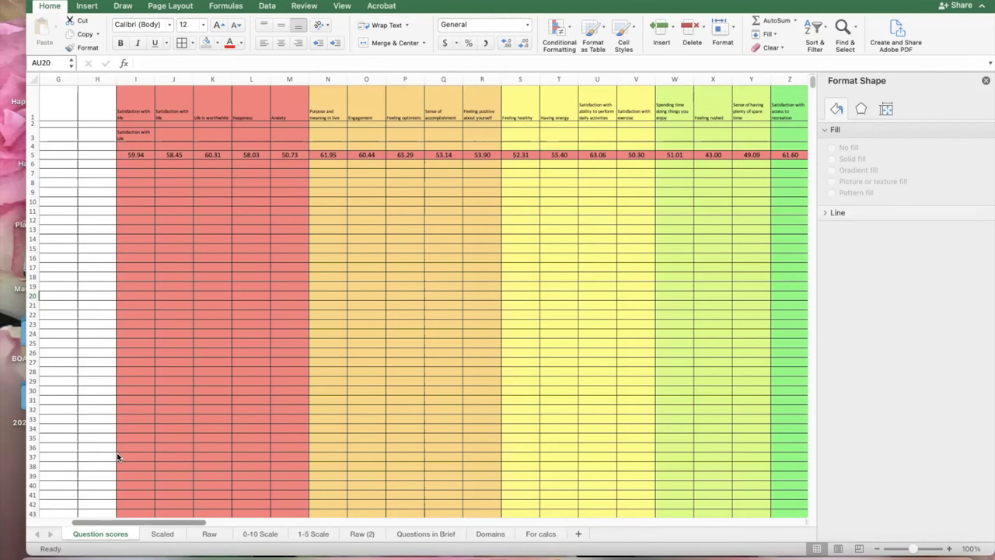
scroll(120, 455, right, 3)
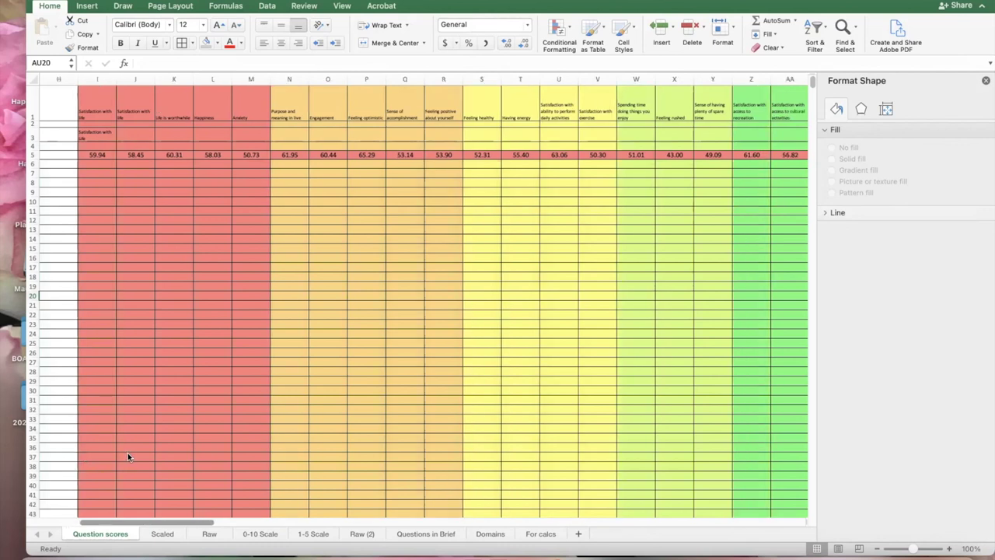
scroll(148, 455, right, 2)
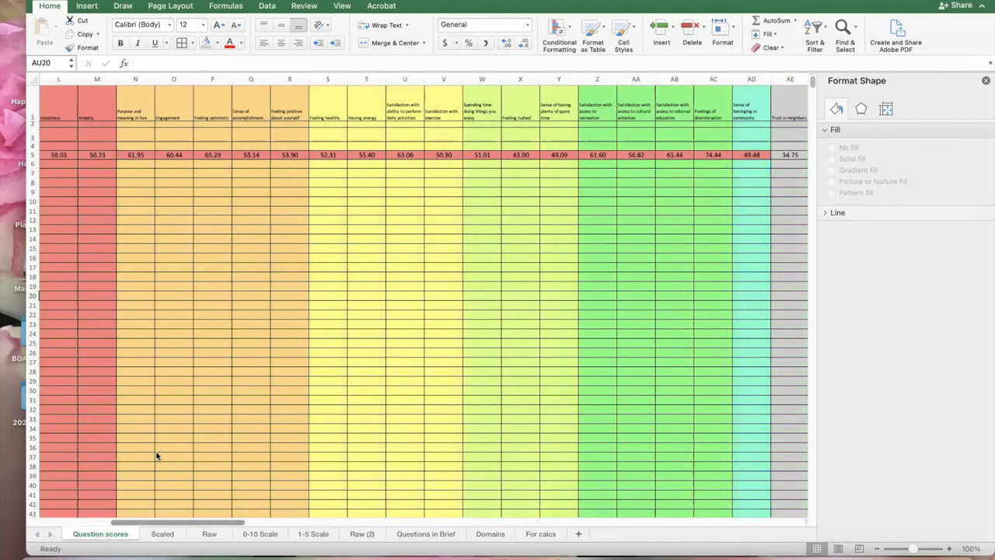
click(707, 81)
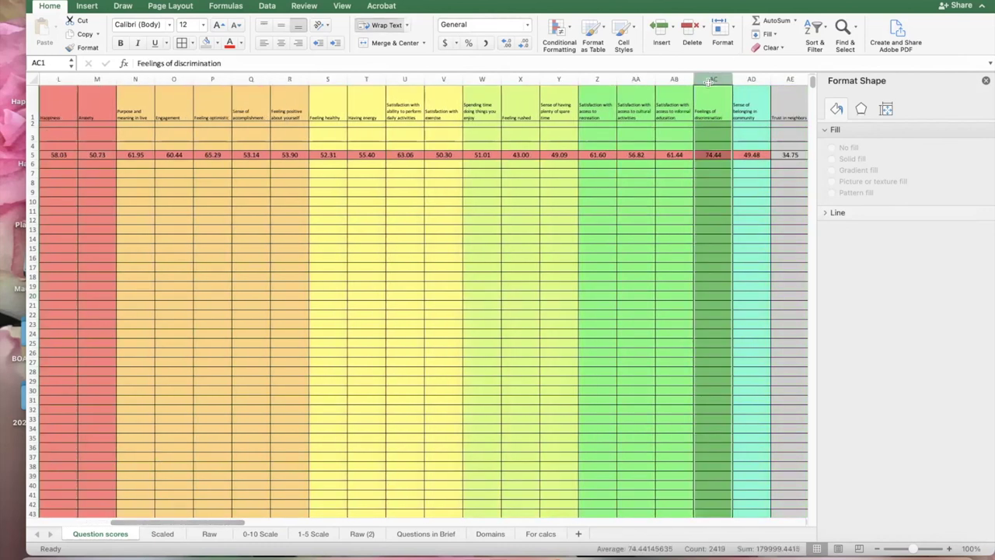
click(216, 43)
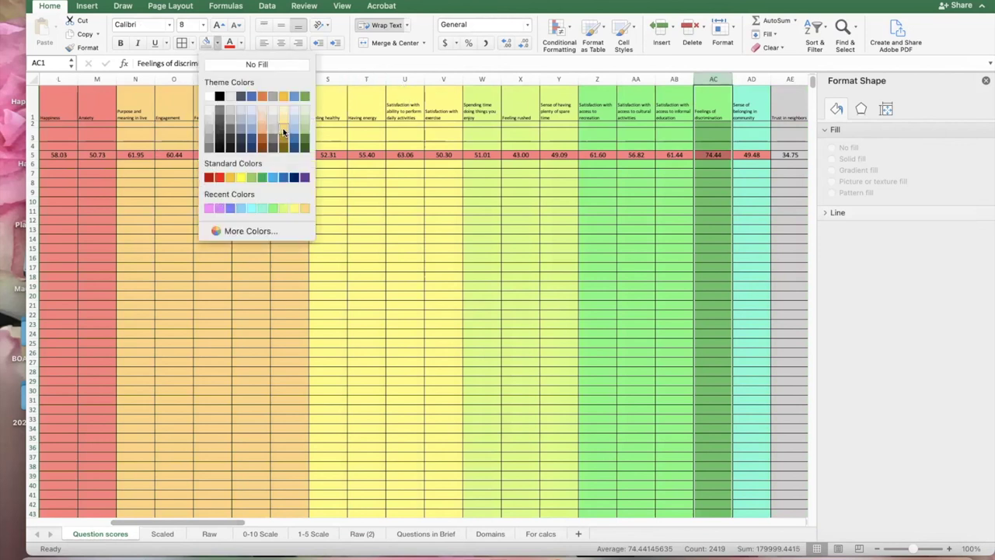
click(256, 231)
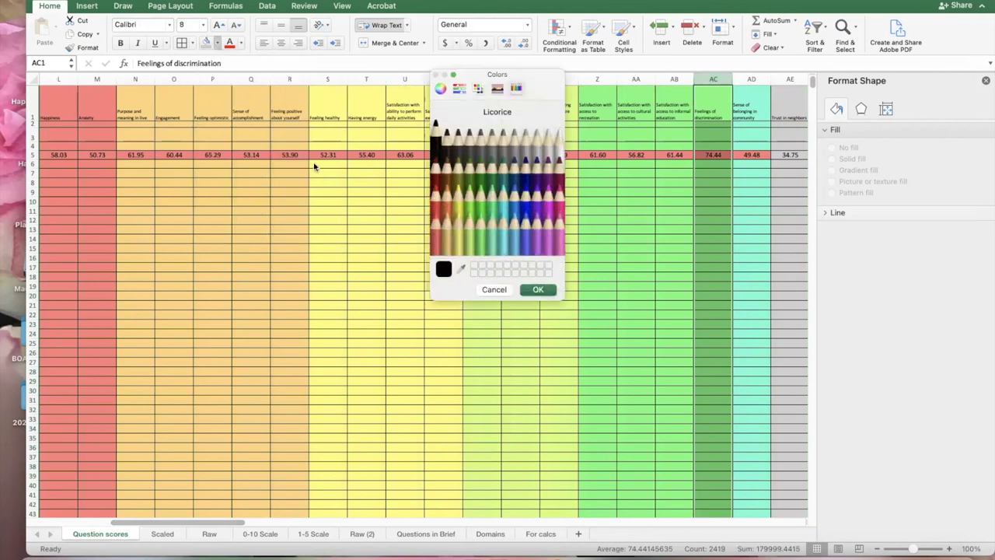
click(561, 142)
click(538, 289)
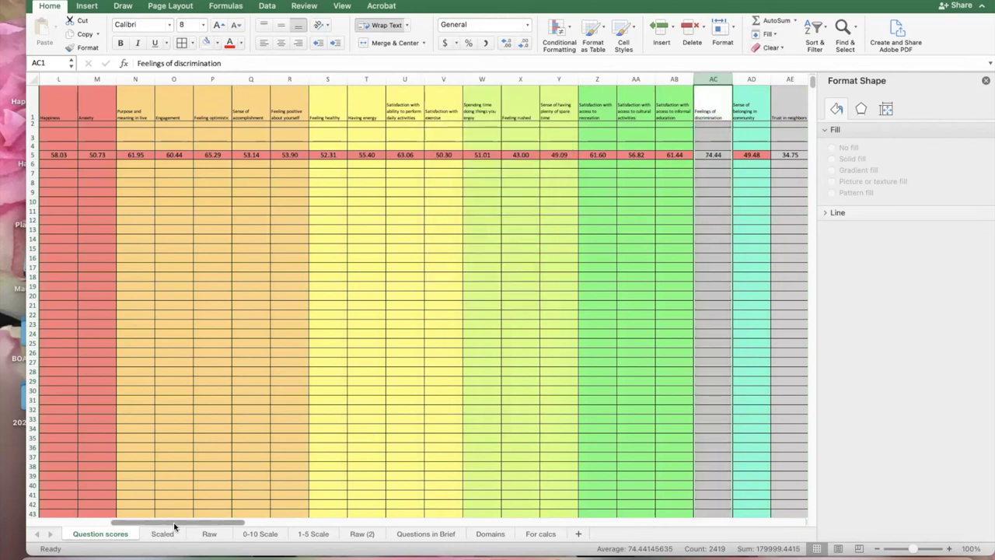
Fill the Sense people care about you (AL) and Going hungry (AY) columns with the same white
drag(185, 523, 250, 519)
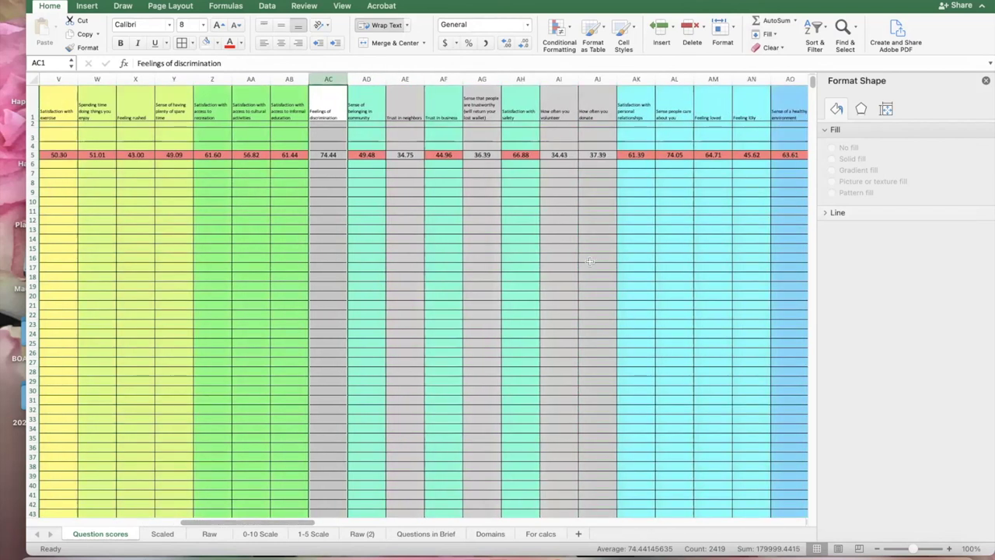
click(676, 79)
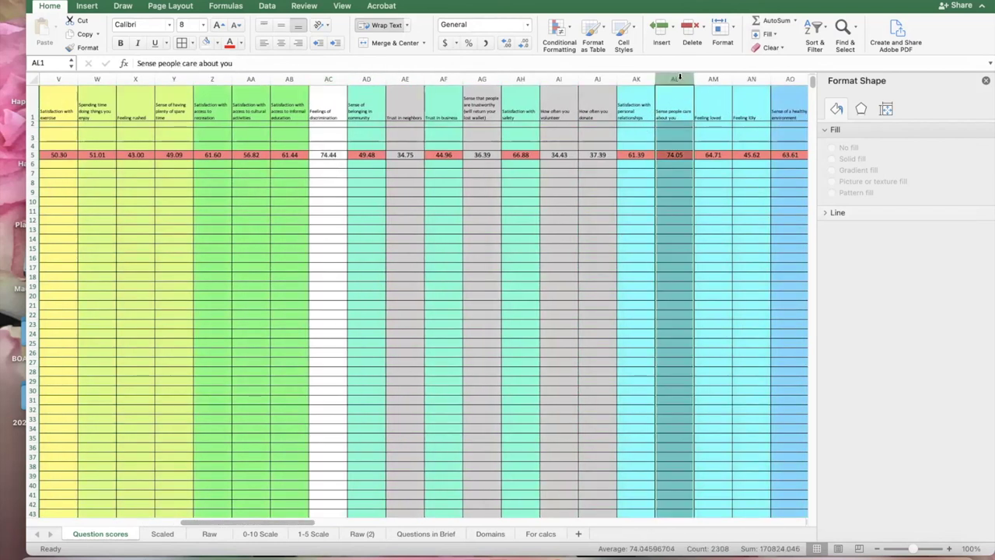
click(206, 43)
drag(206, 526, 293, 524)
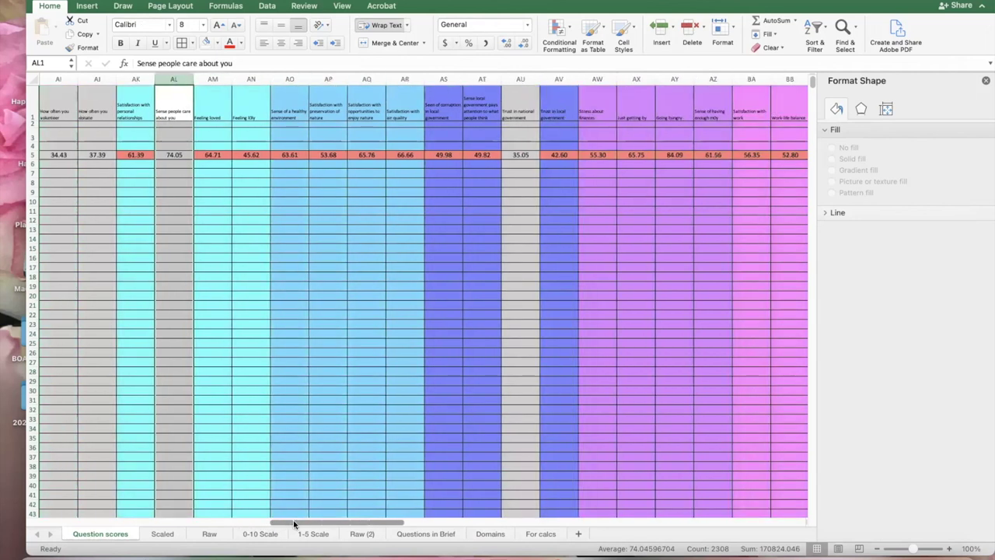
click(681, 77)
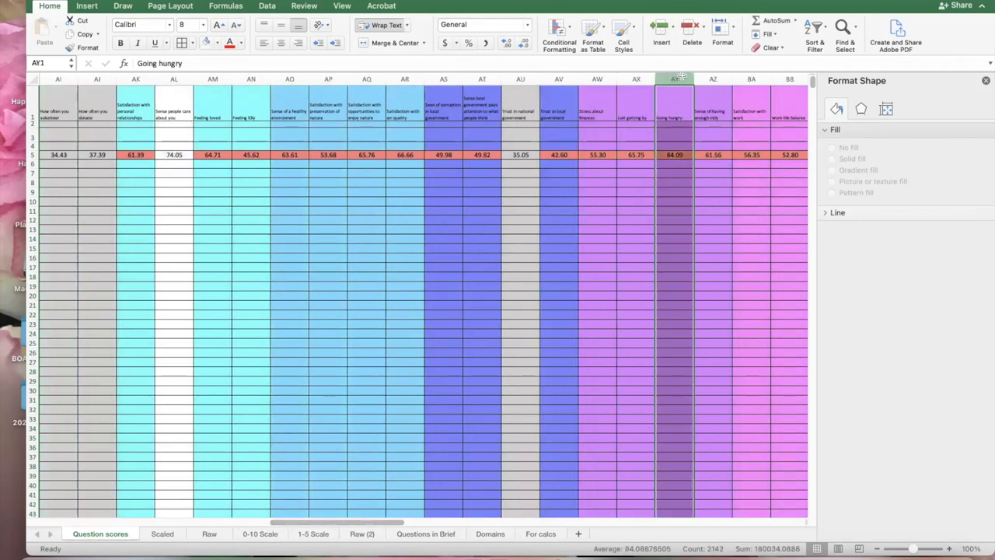
click(207, 43)
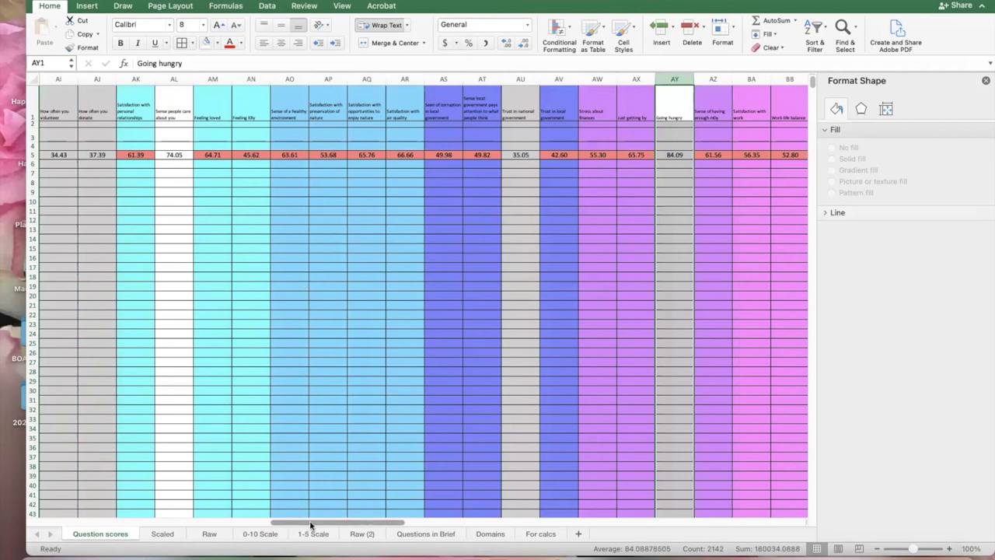
Check the row 5 averages of the white-marked questions: Going hungry, Sense people care about you and Feelings of discrimination
scroll(310, 525, right, 5)
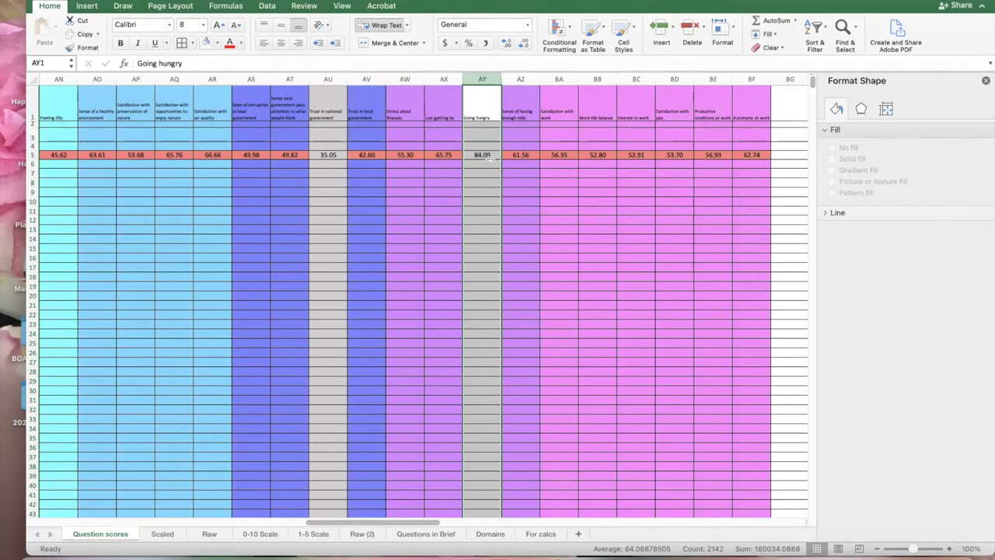
click(398, 154)
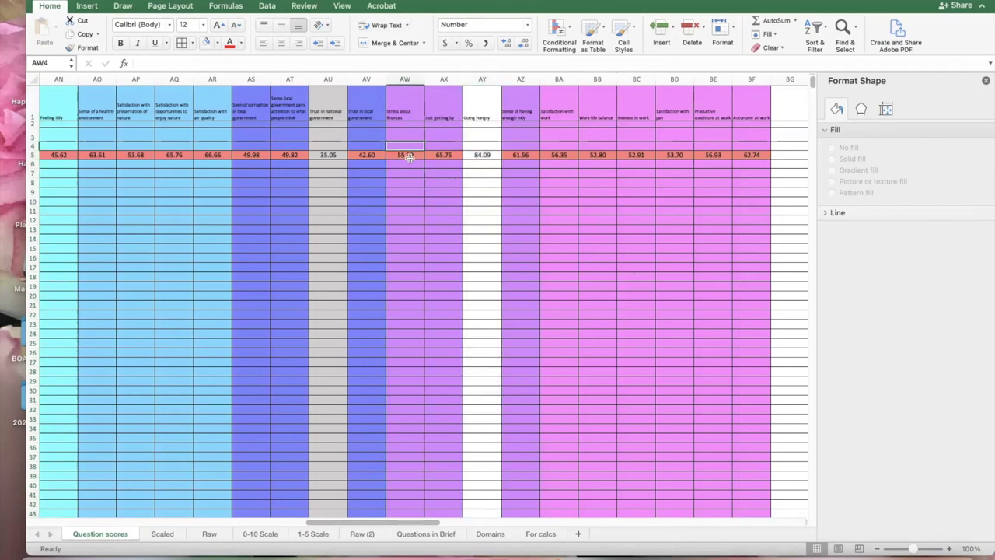
click(486, 162)
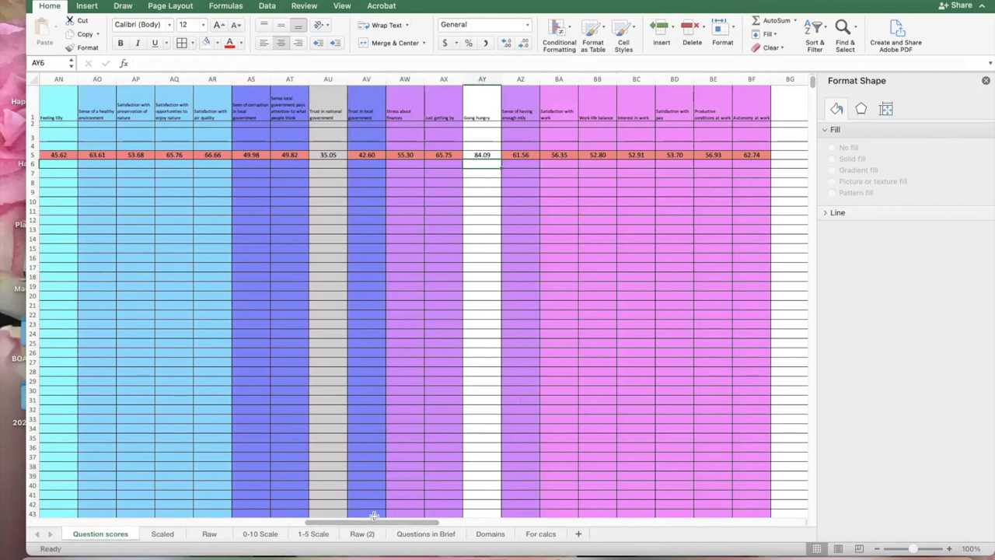
drag(355, 523, 350, 523)
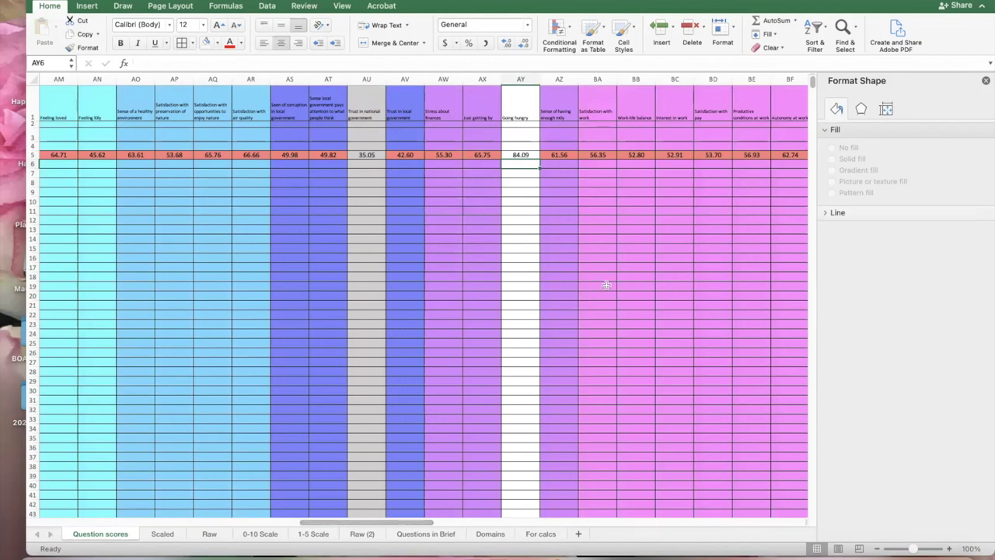
click(523, 153)
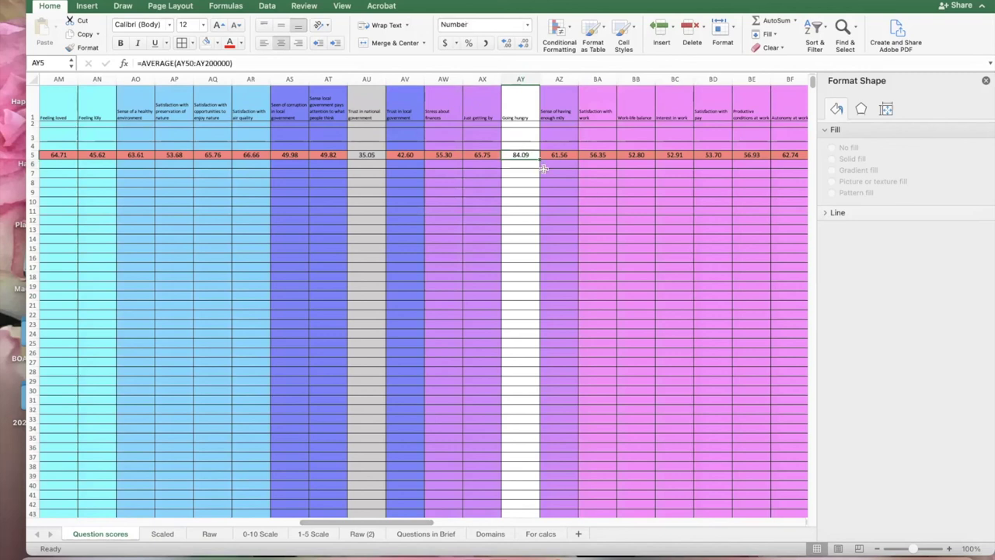
drag(373, 523, 317, 525)
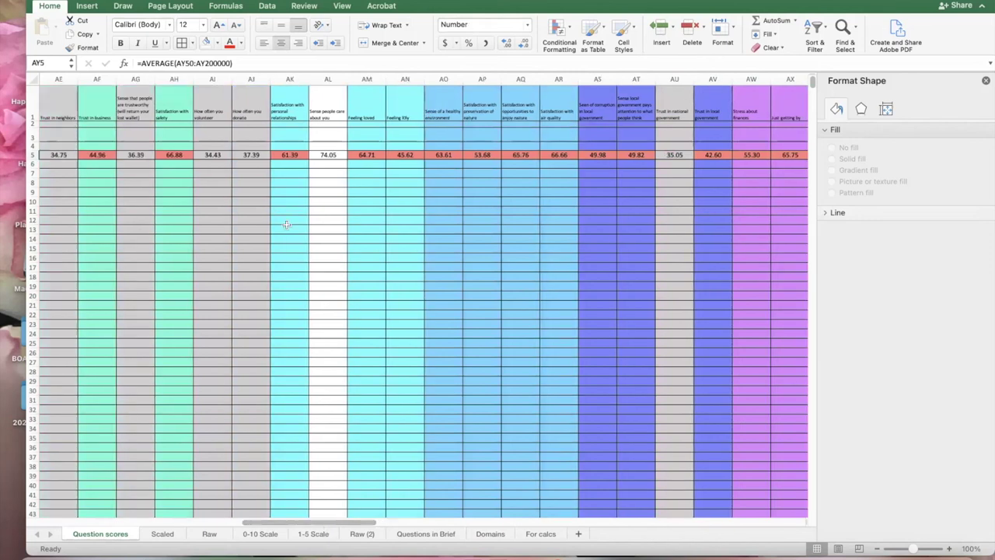
click(331, 155)
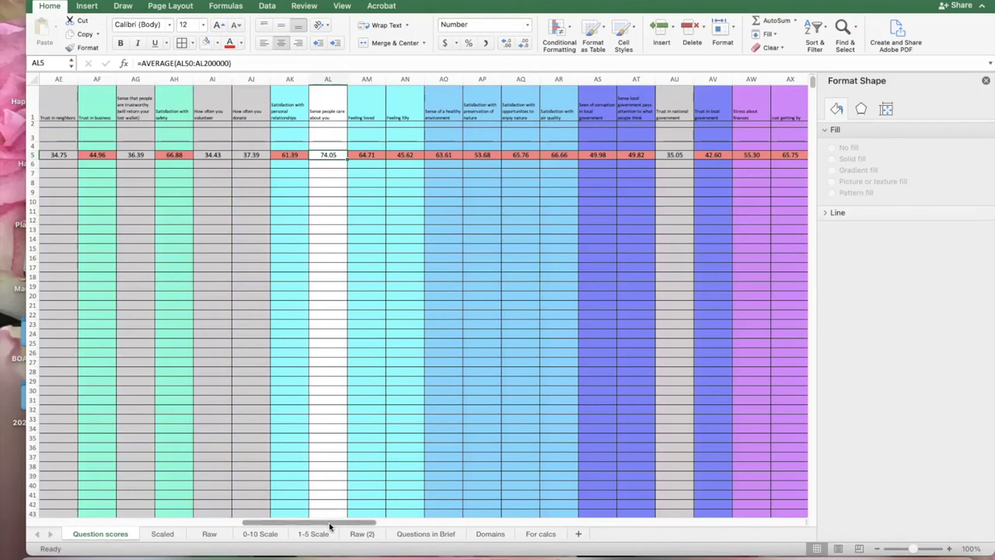
drag(327, 526, 283, 523)
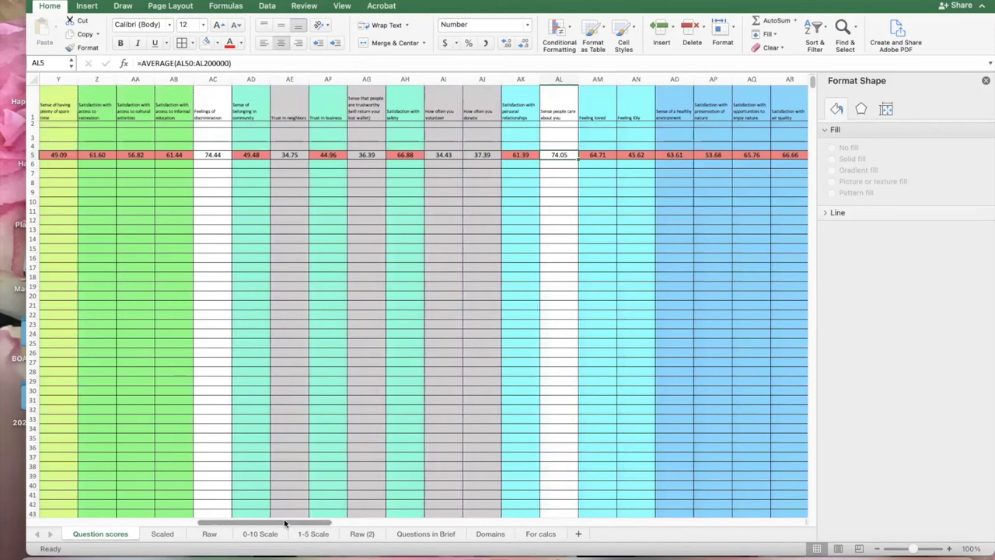
click(210, 154)
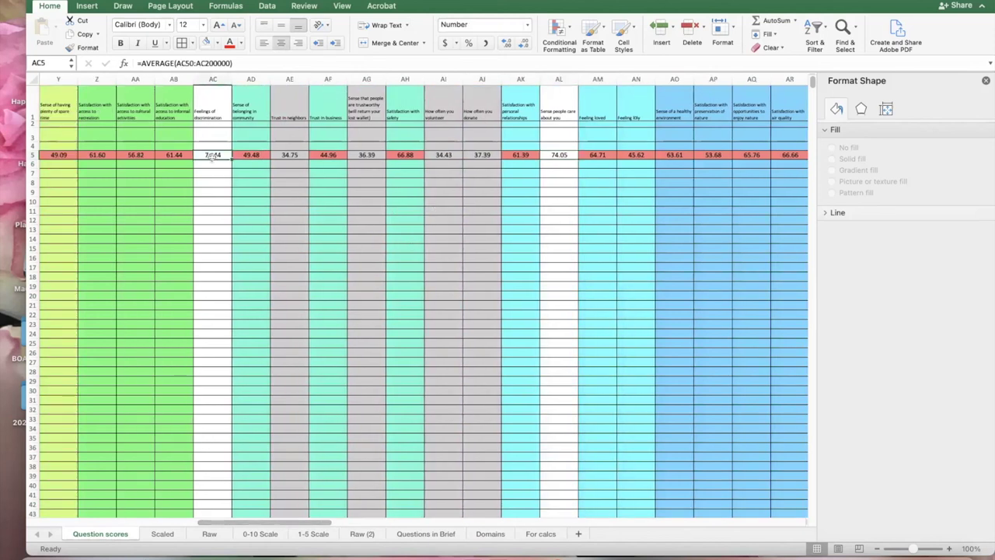
drag(259, 526, 240, 524)
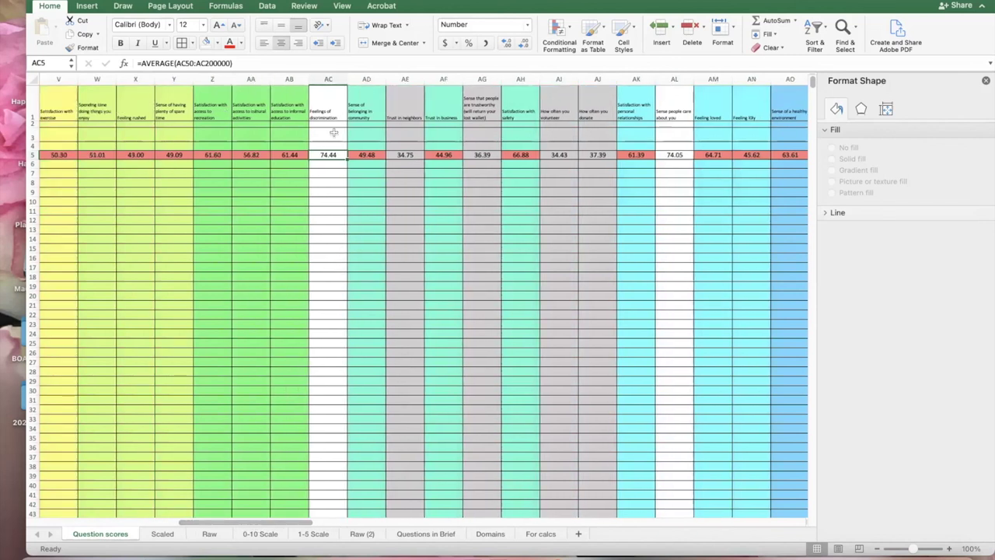